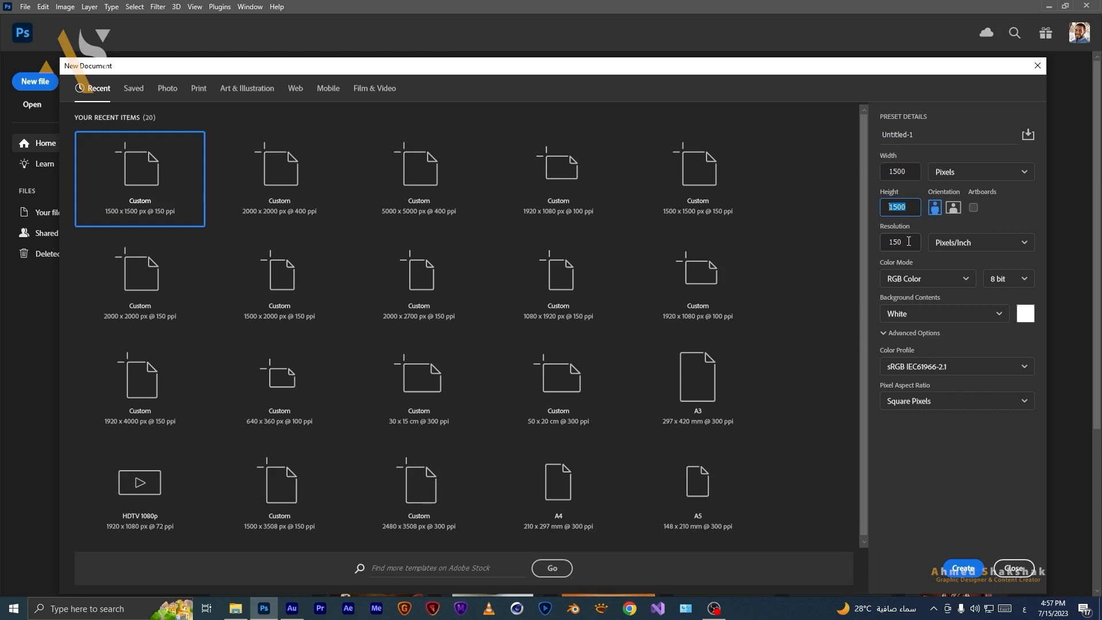
Create a 1500 x 1500 px document at 150 ppi and unlock its background layer.
left_click(962, 568)
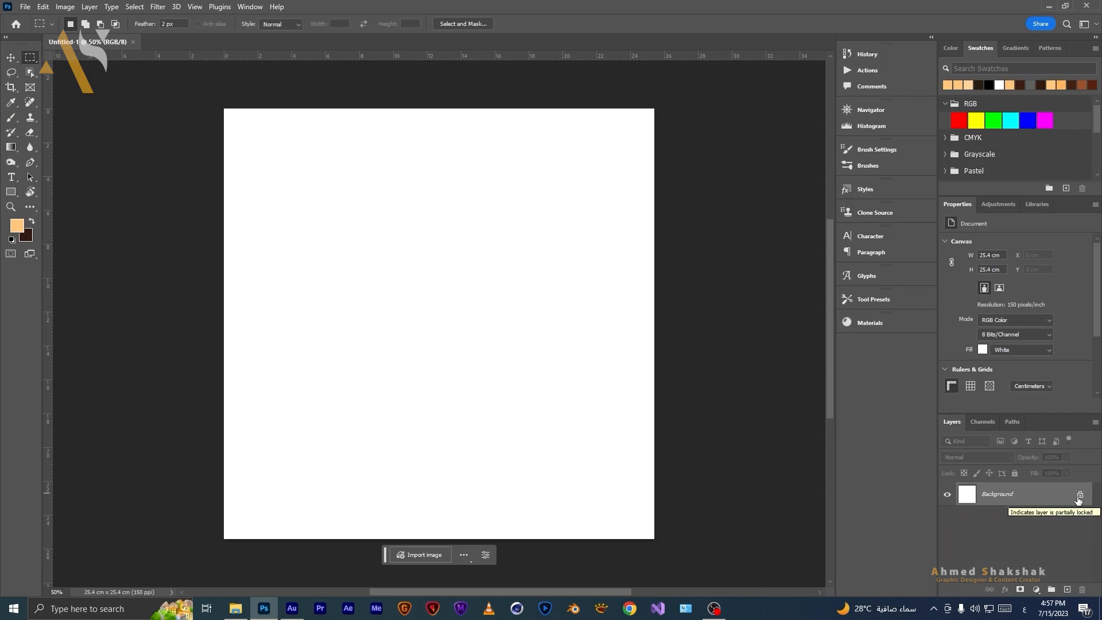
left_click(1079, 494)
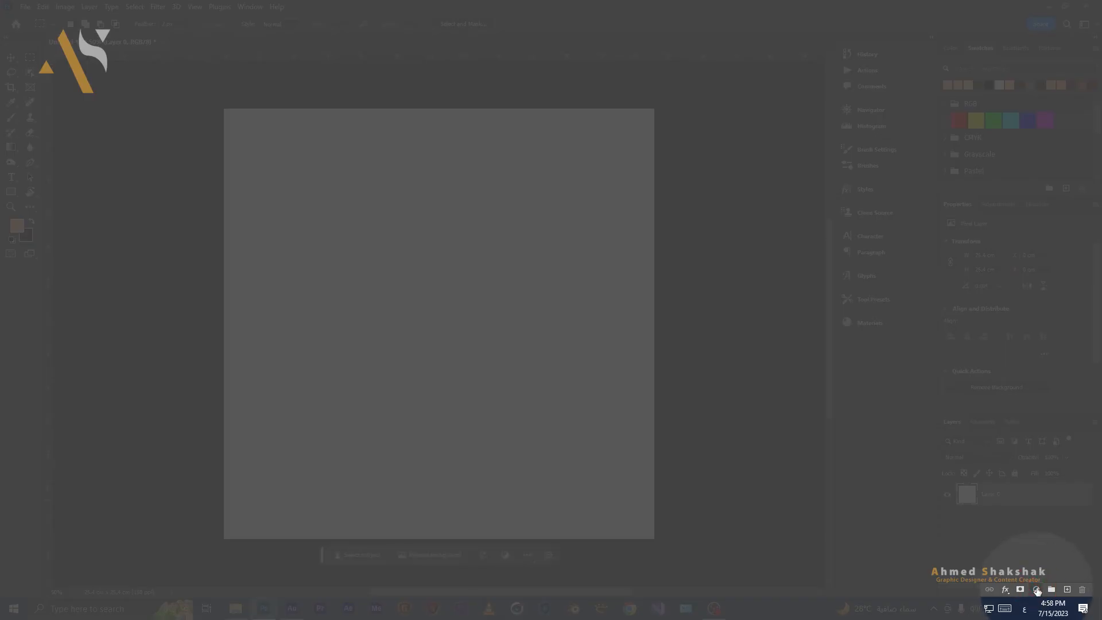
Add a gradient fill layer using the dark brown to light orange preset gradient.
left_click(1036, 589)
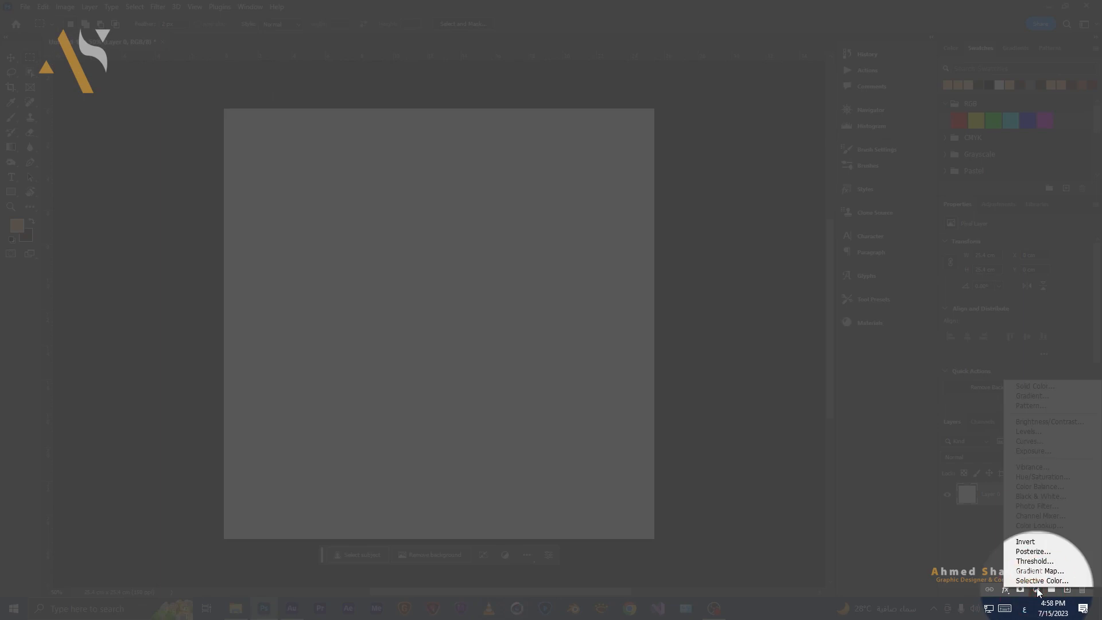
left_click(1036, 397)
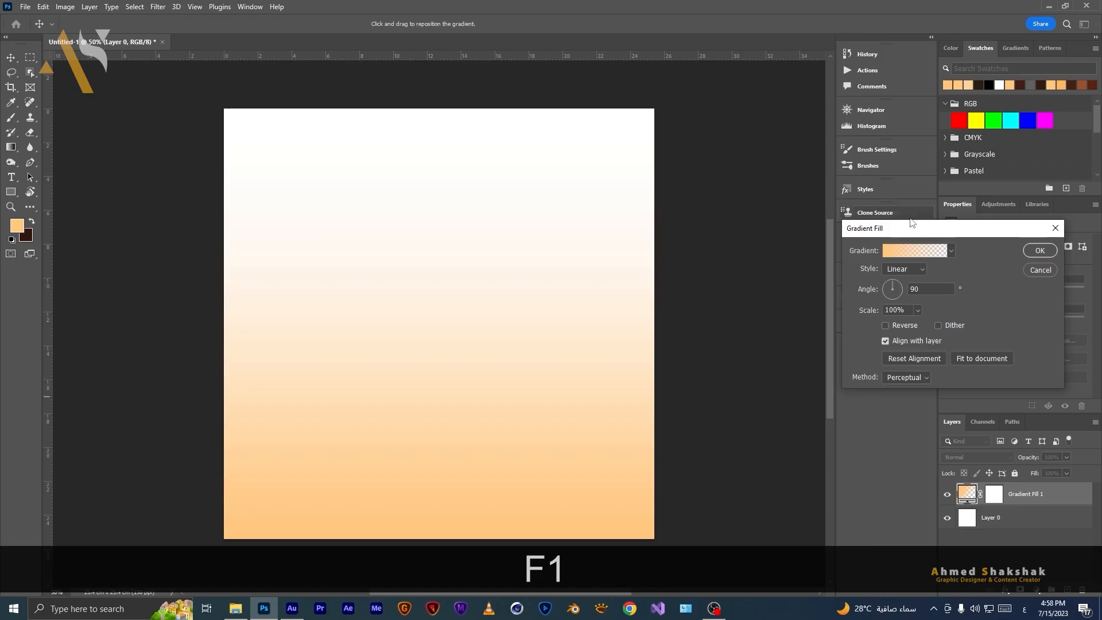
left_click(920, 255)
left_click_drag(687, 127, 694, 196)
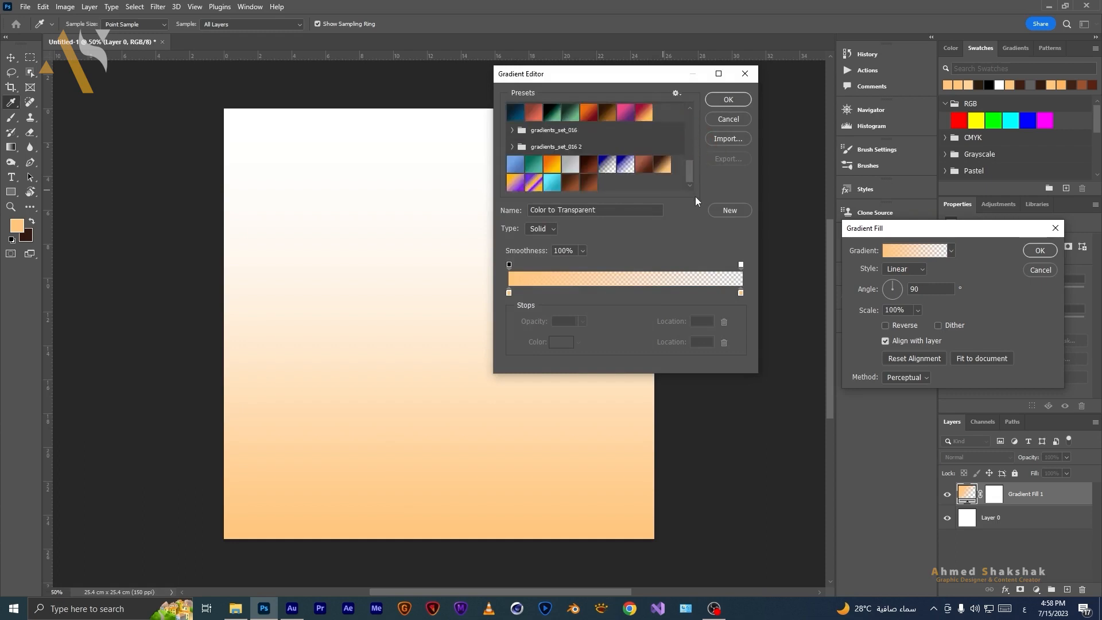
left_click(588, 181)
left_click(661, 165)
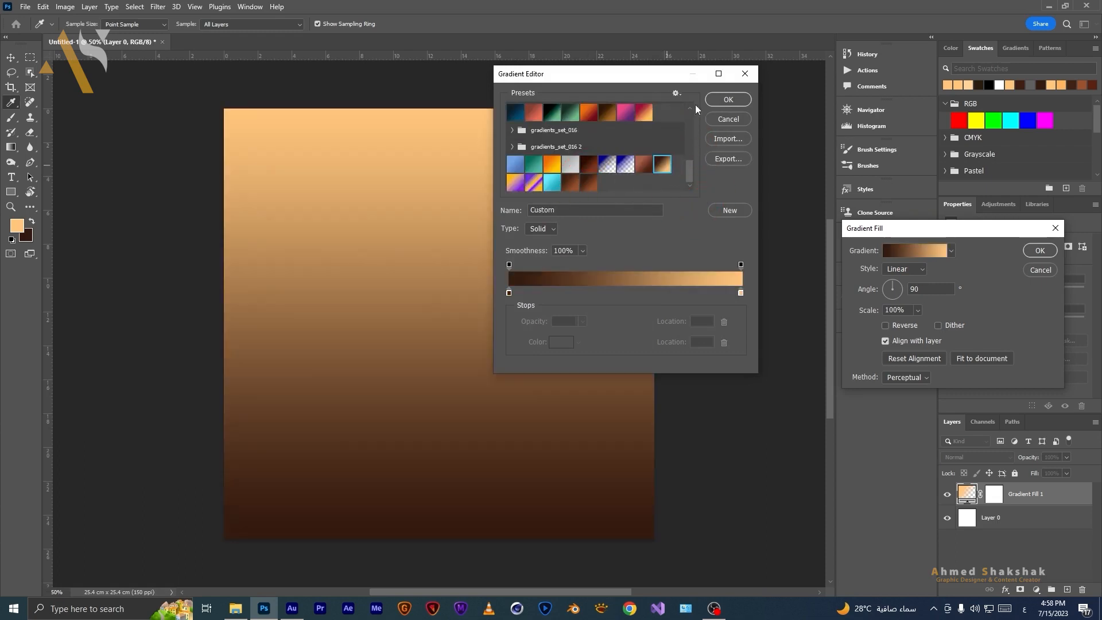
left_click(727, 100)
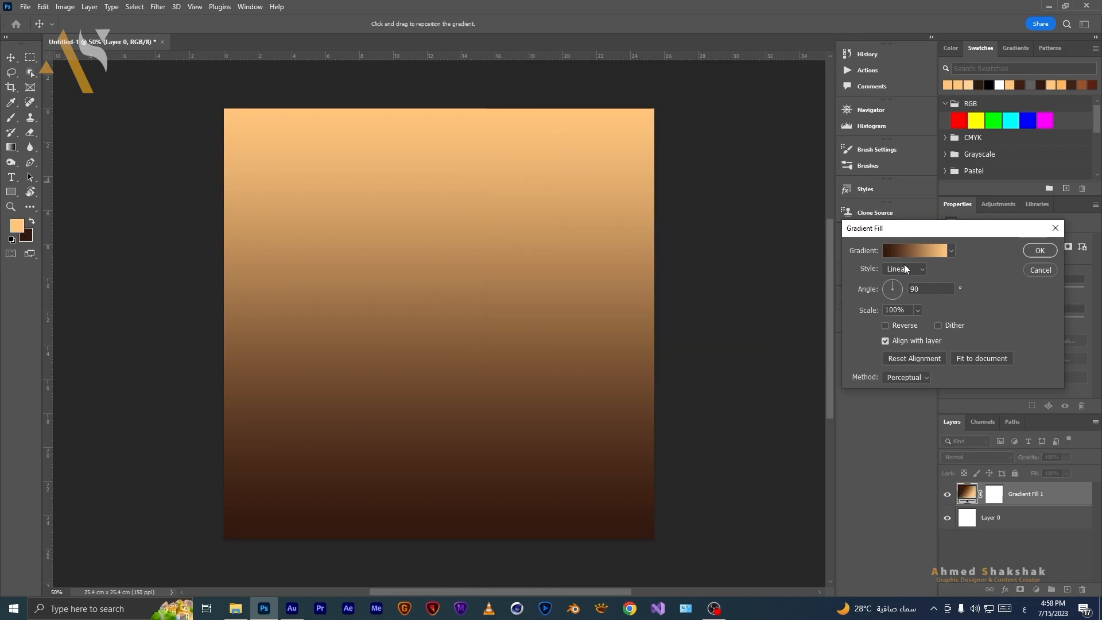
Set the gradient fill to Radial style with reversed colours at 90°, and confirm.
left_click(913, 270)
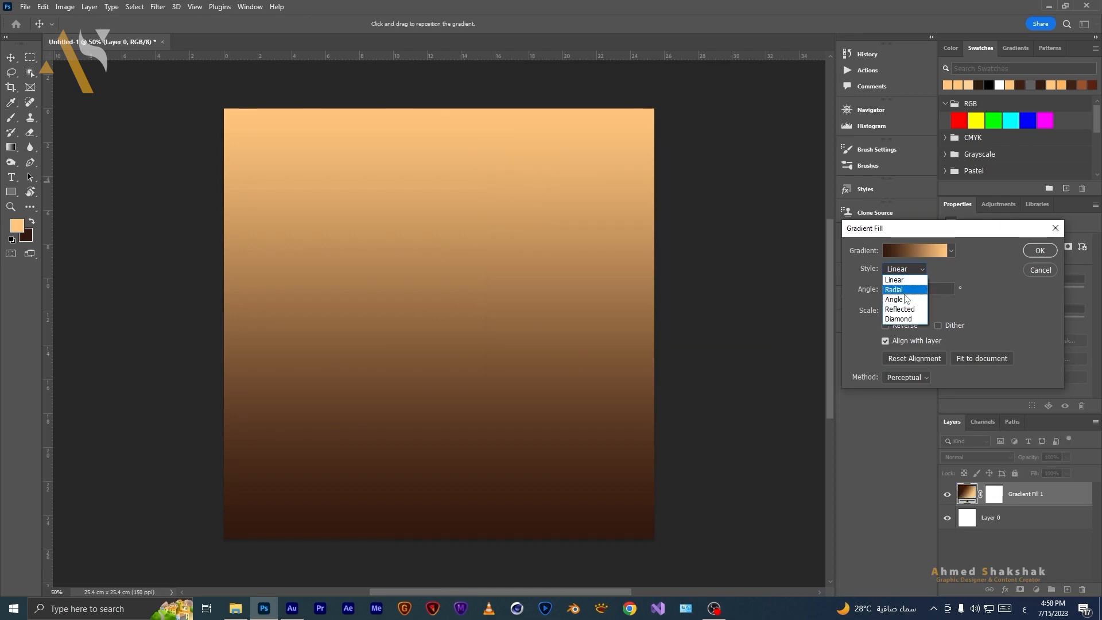
left_click(900, 286)
left_click(896, 325)
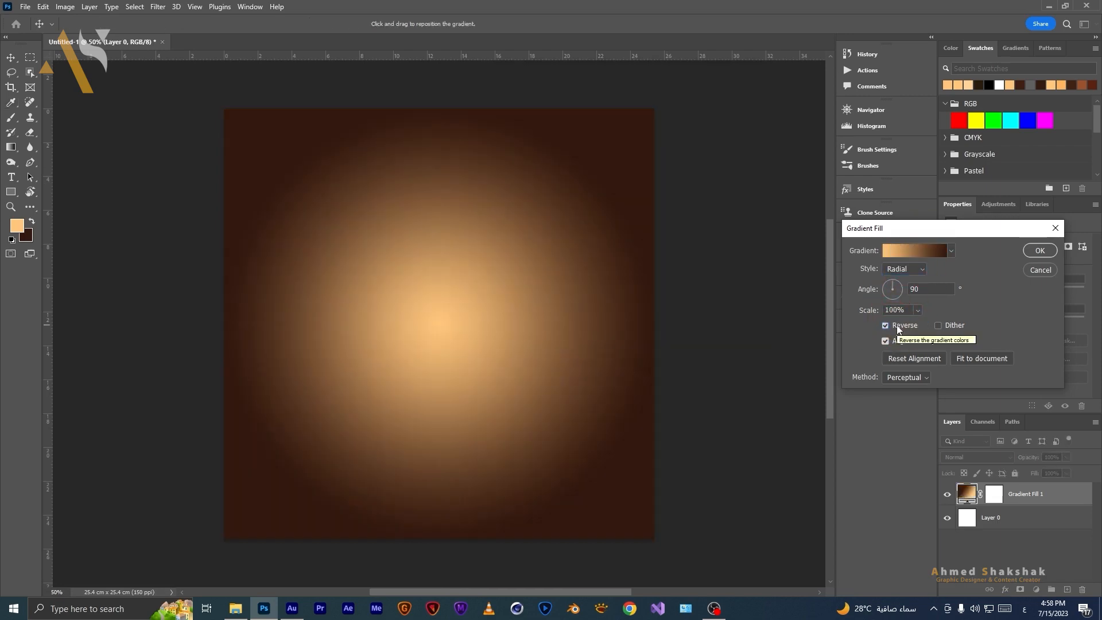
left_click(1039, 252)
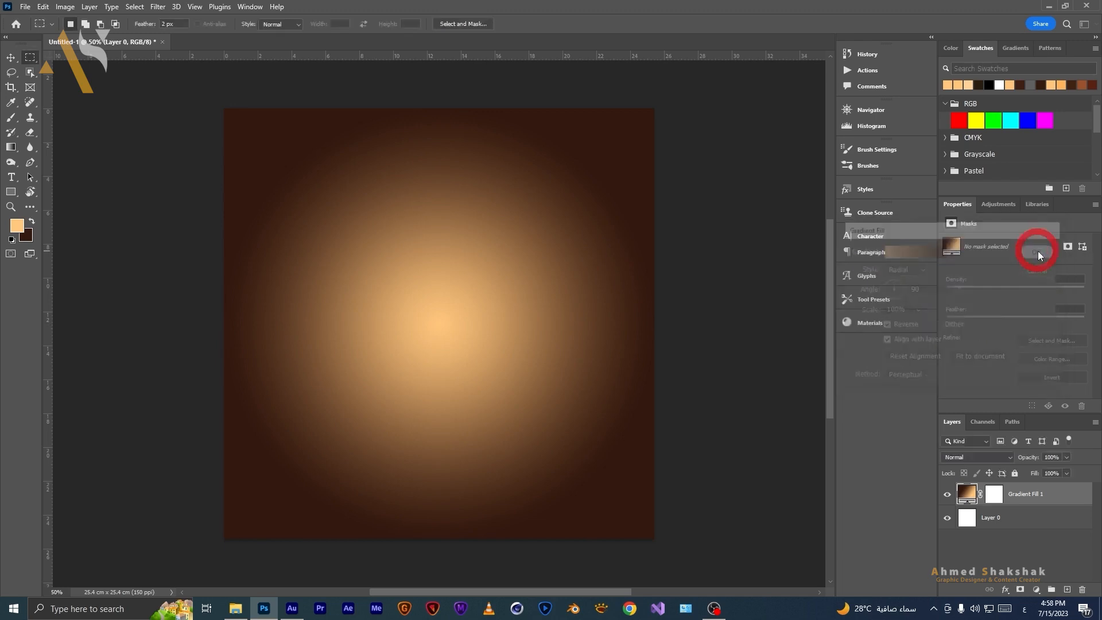
Delete the white Layer 0 beneath the gradient fill.
left_click(1013, 520)
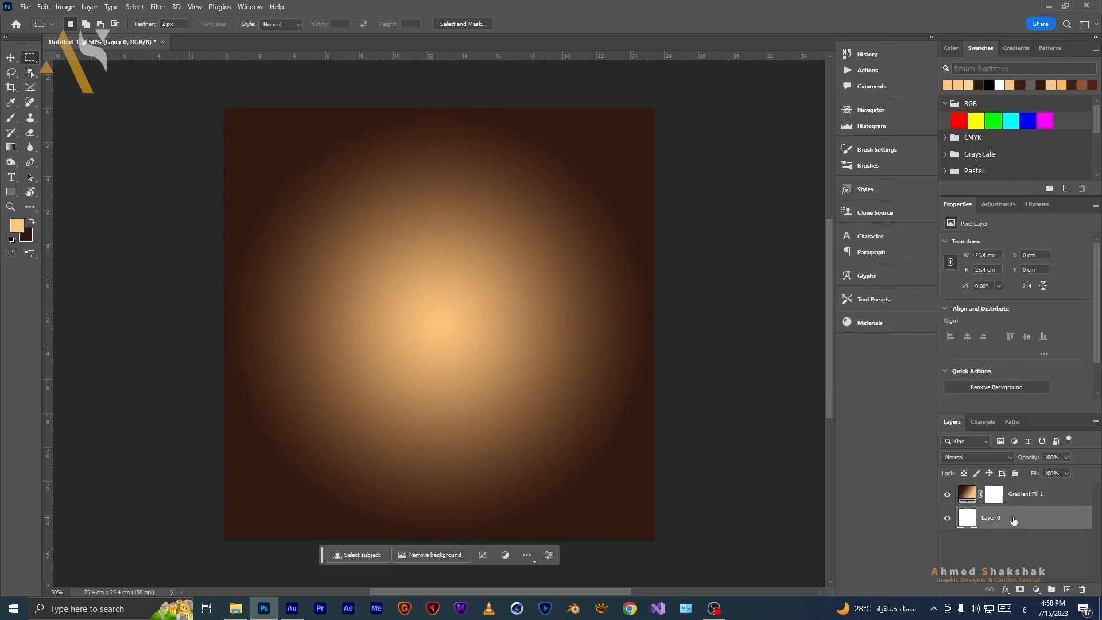
key("Delete")
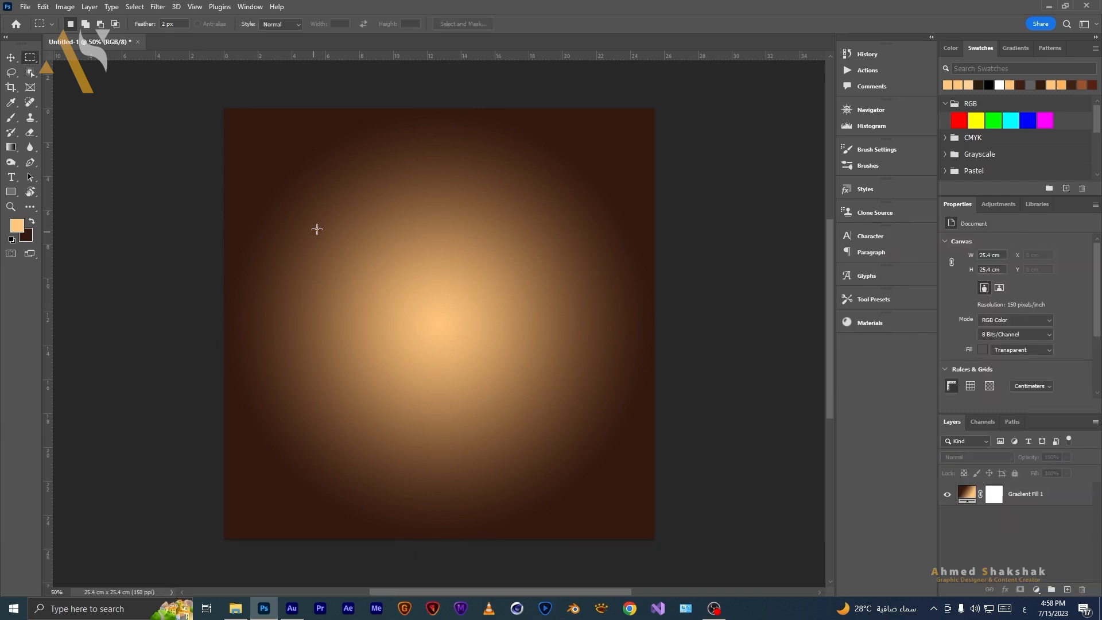
Place the white cup image from File Explorer into the document.
left_click(235, 608)
left_click_drag(215, 163, 455, 330)
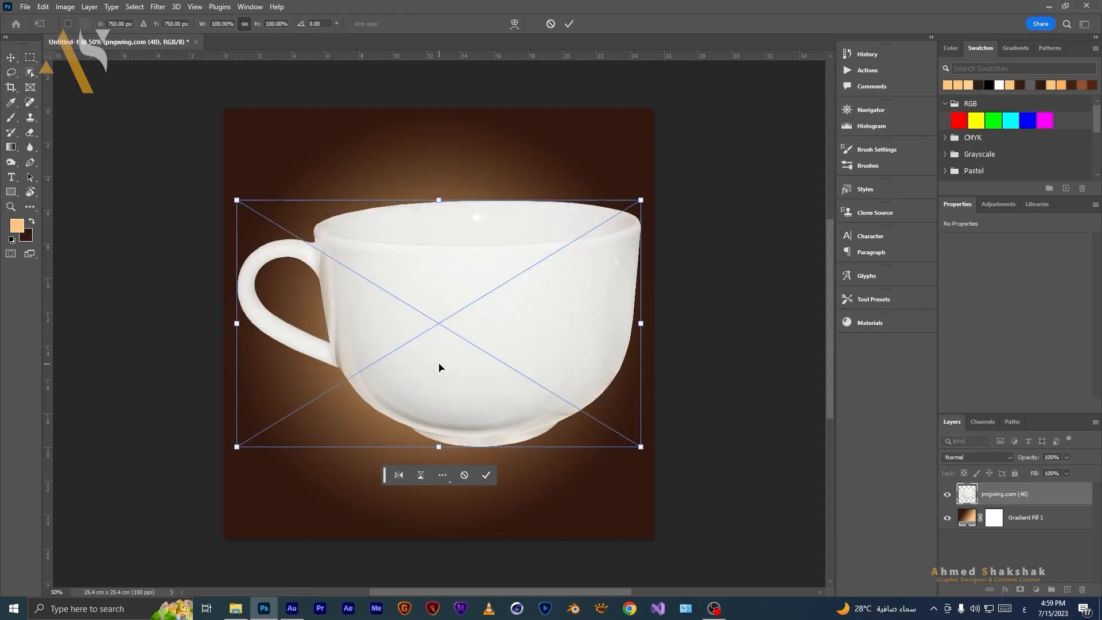
Flip the placed cup horizontally and scale it down to about 61%, then commit the transform.
right_click(440, 367)
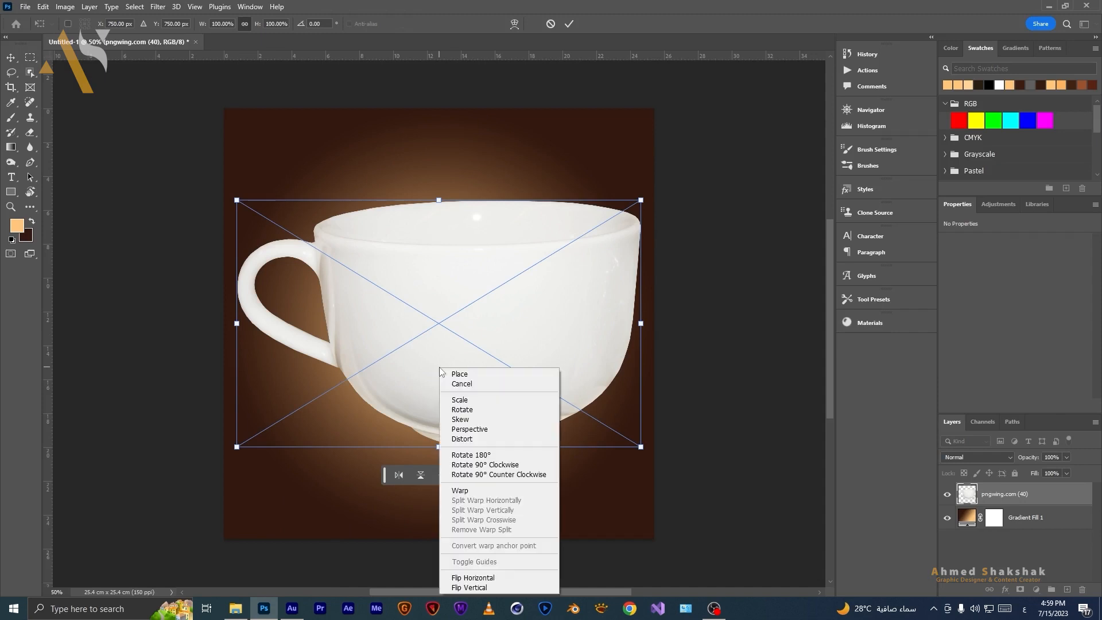
left_click(454, 578)
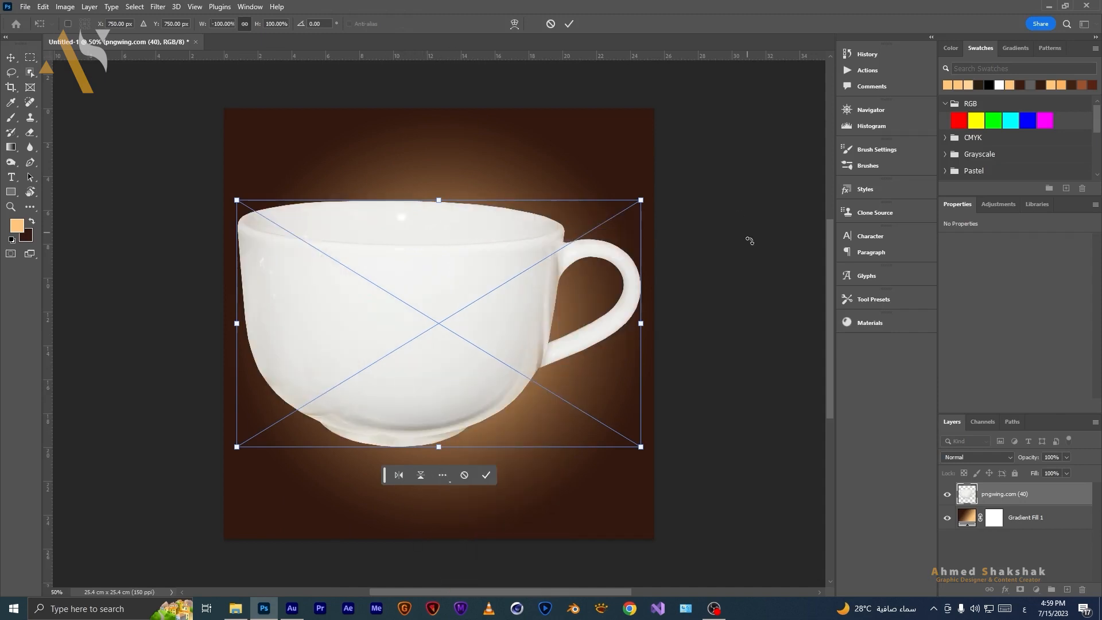
left_click_drag(640, 325, 486, 326)
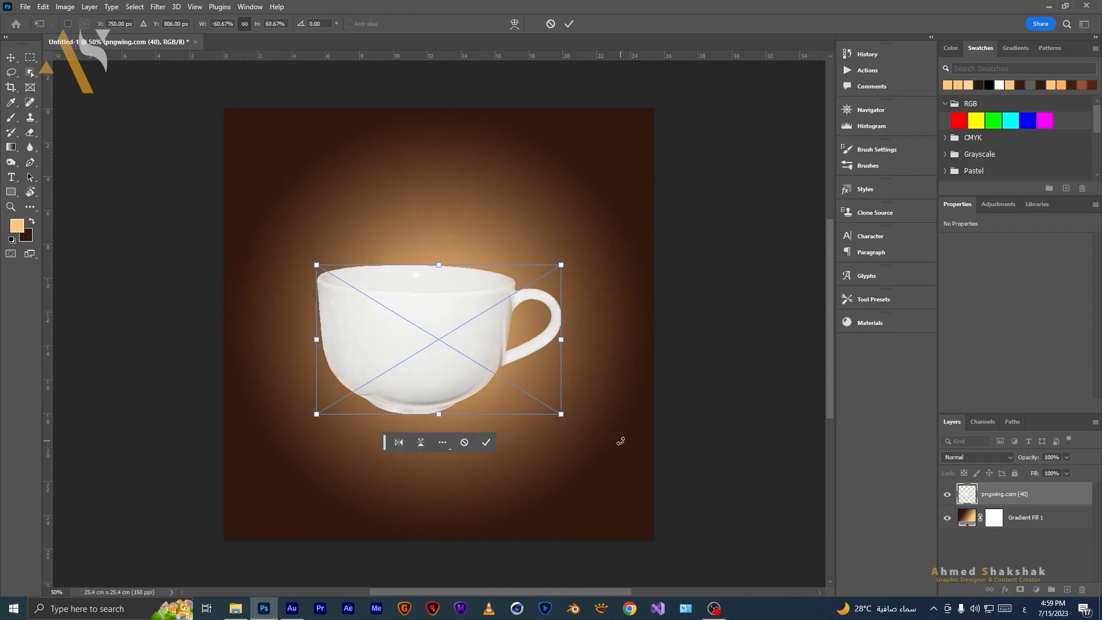
left_click_drag(588, 433, 590, 433)
key("Return")
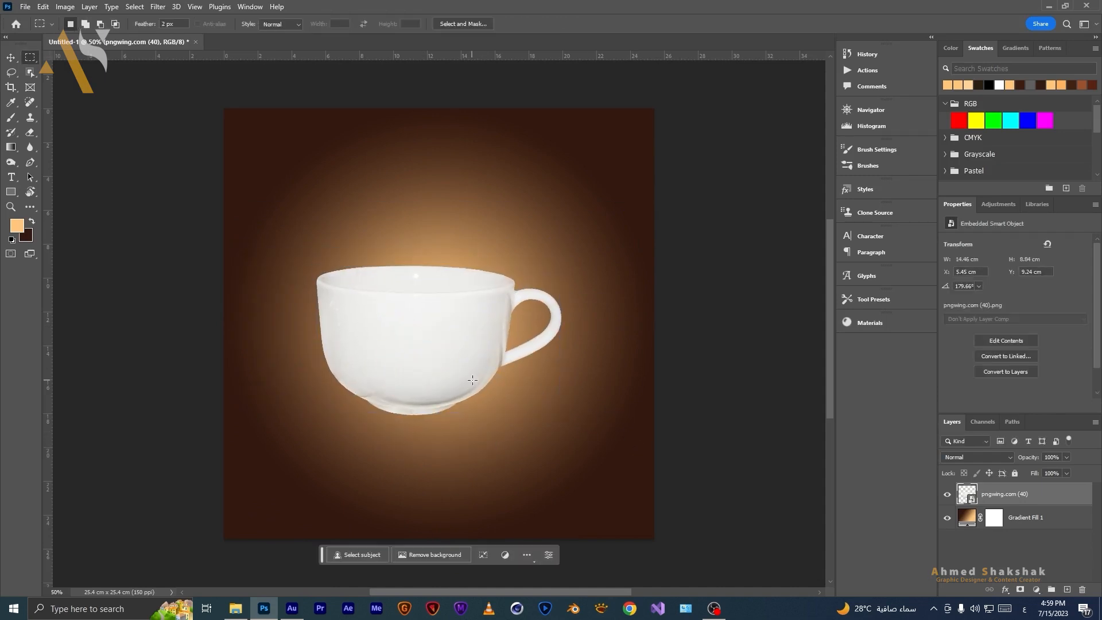
Create a new layer and sample the dark brown background corner as the foreground colour.
left_click(1068, 589)
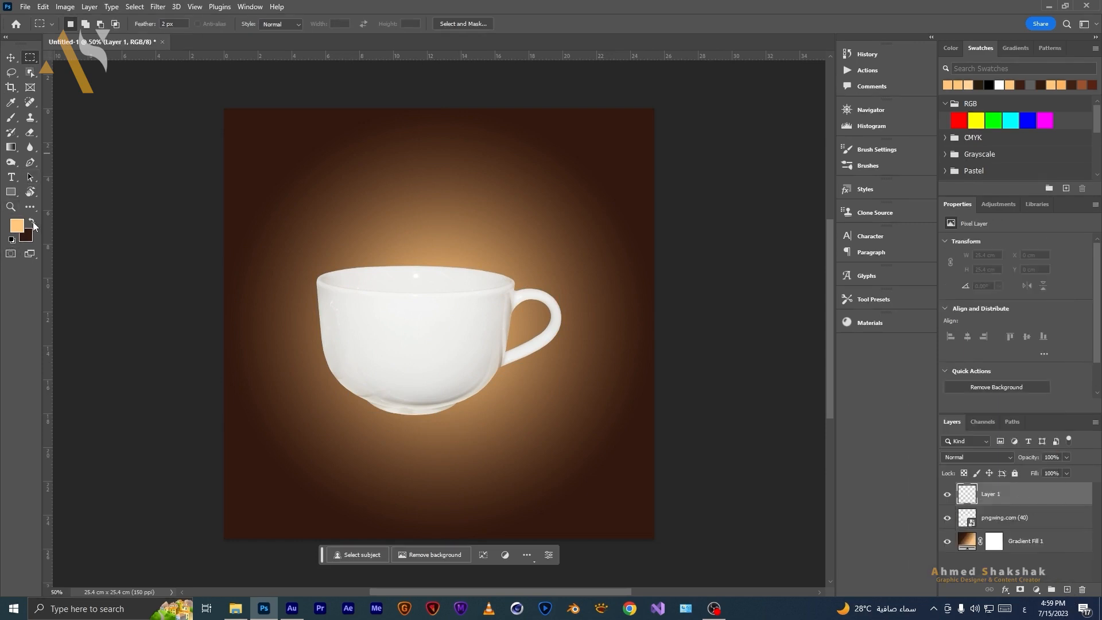
left_click(33, 223)
left_click(11, 101)
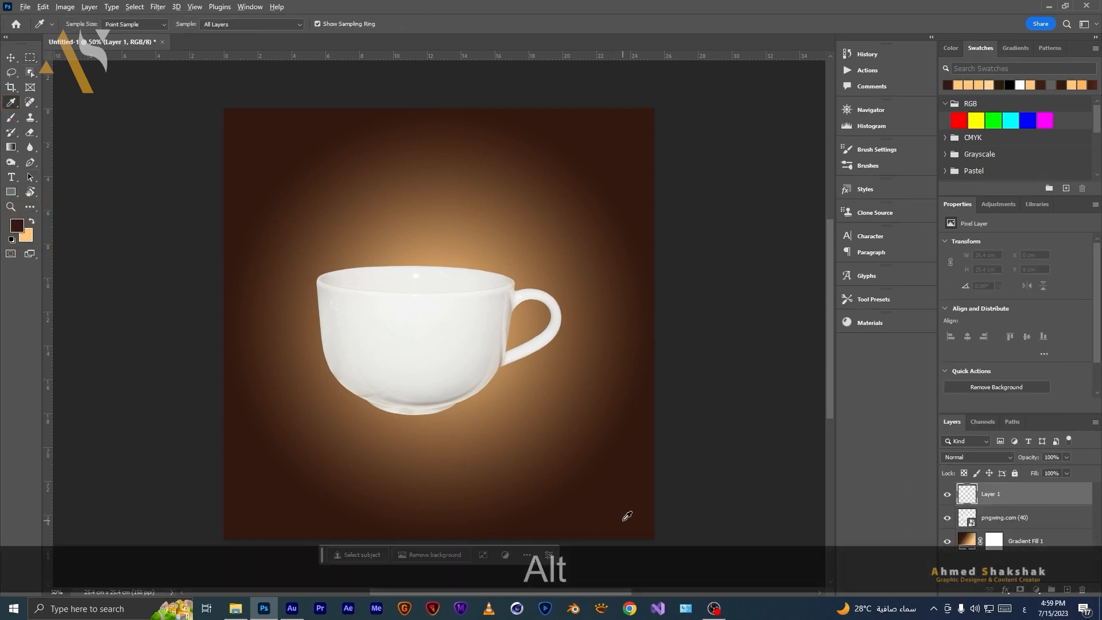
left_click(639, 531, "alt")
left_click(17, 226)
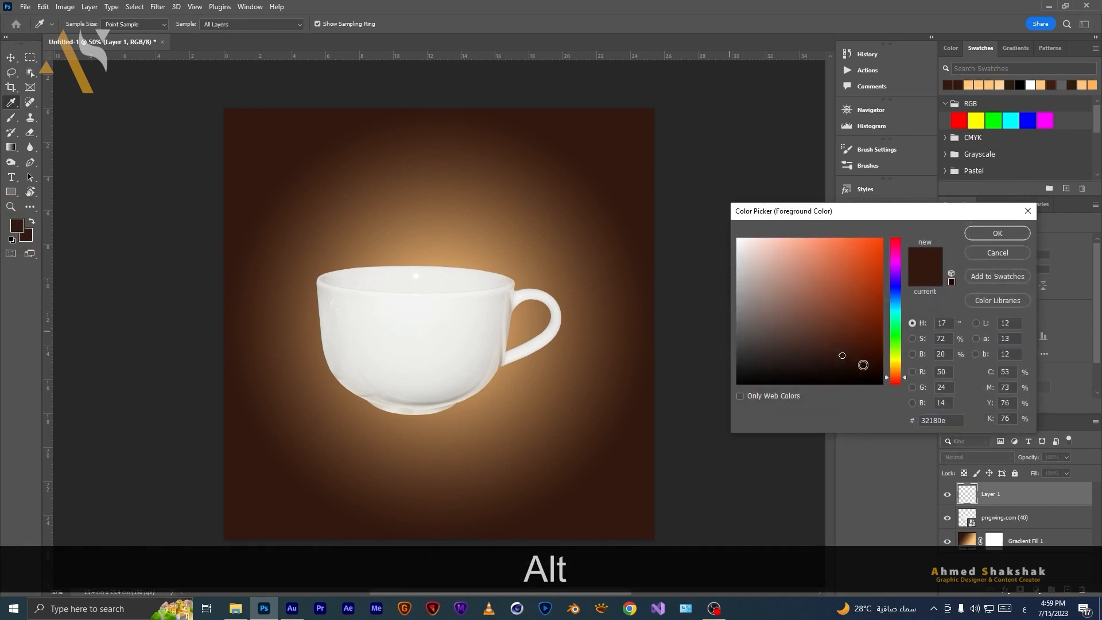
left_click(997, 232)
Paint one soft dark brown spot above the cup with a 200 px brush at 50% opacity.
left_click(11, 119)
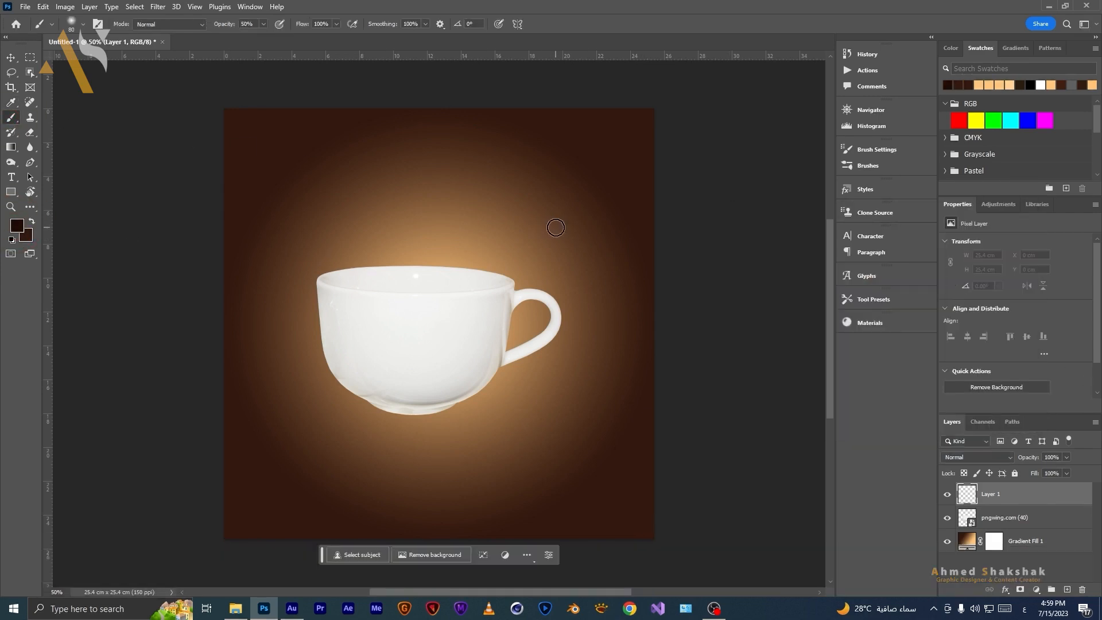
key("bracketright")
key("bracketright")
key("bracketright")
key("bracketright")
key("bracketright")
key("bracketright")
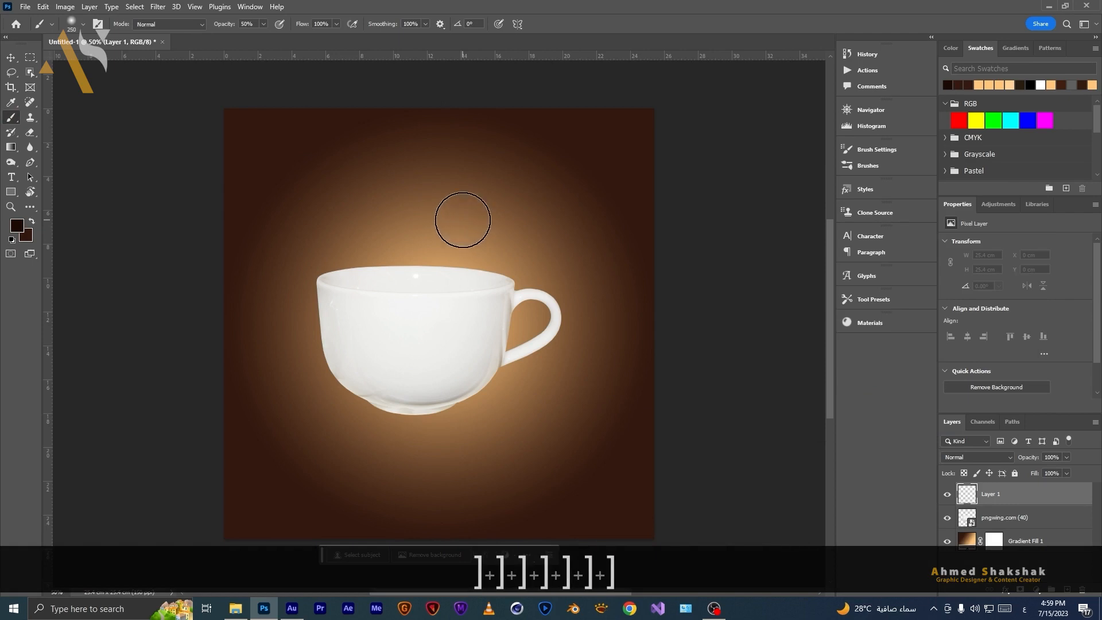
left_click(430, 227)
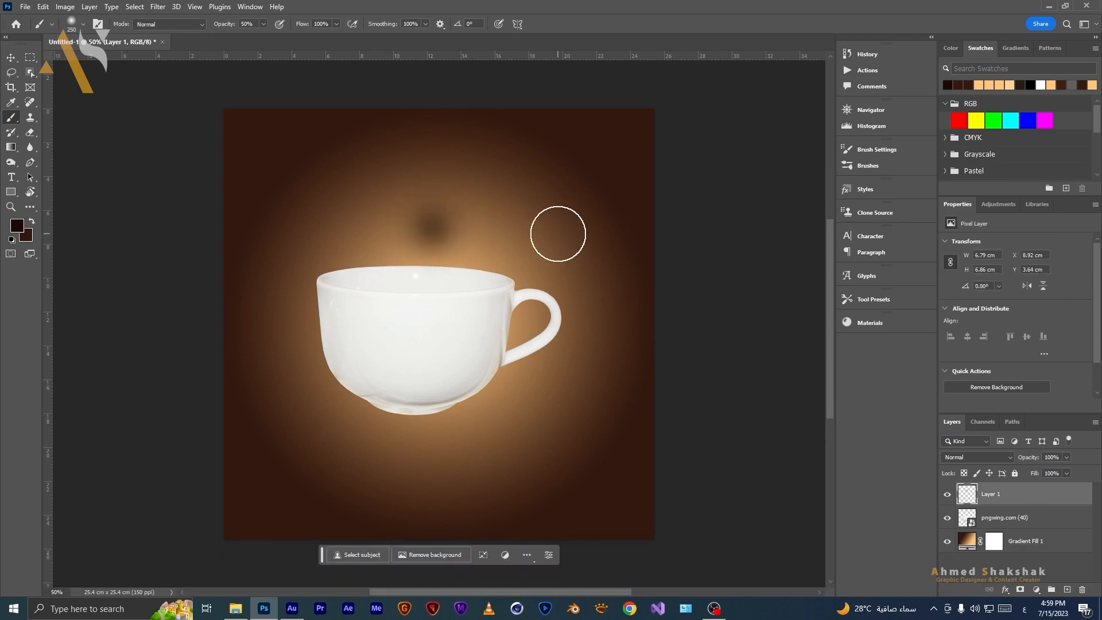
Move the spot under the cup's base, place its layer below the cup, and flatten it into a shadow.
key("v")
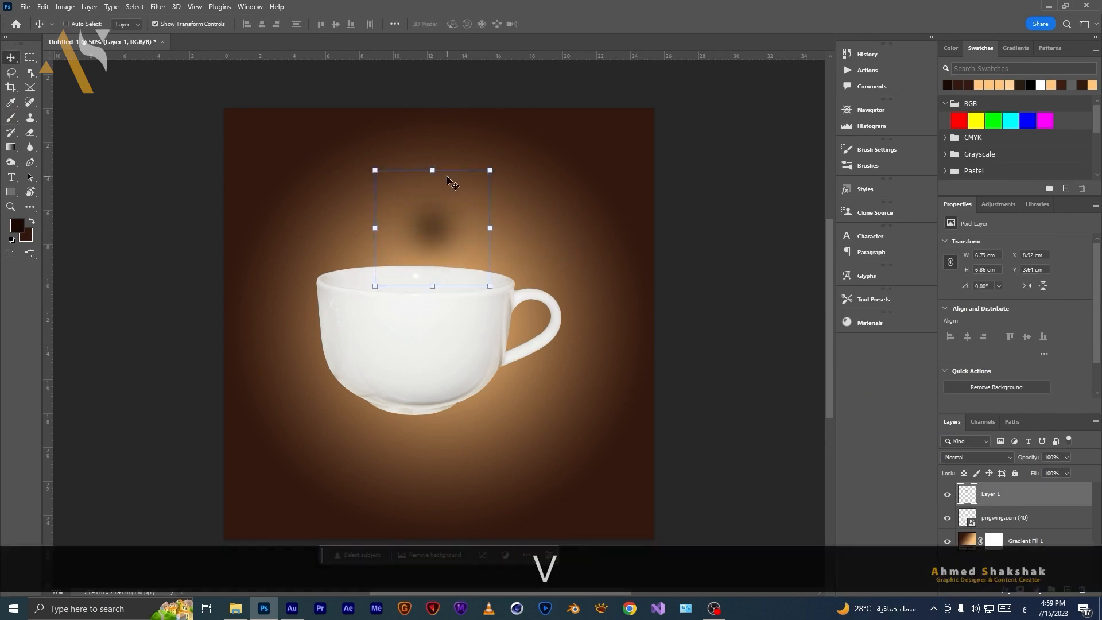
key("shift")
mouse_move(435, 169)
left_mouse_down()
mouse_move(437, 424)
mouse_move(414, 403)
mouse_move(427, 415)
left_mouse_up()
double_click(427, 415)
left_click_drag(1038, 497, 938, 536)
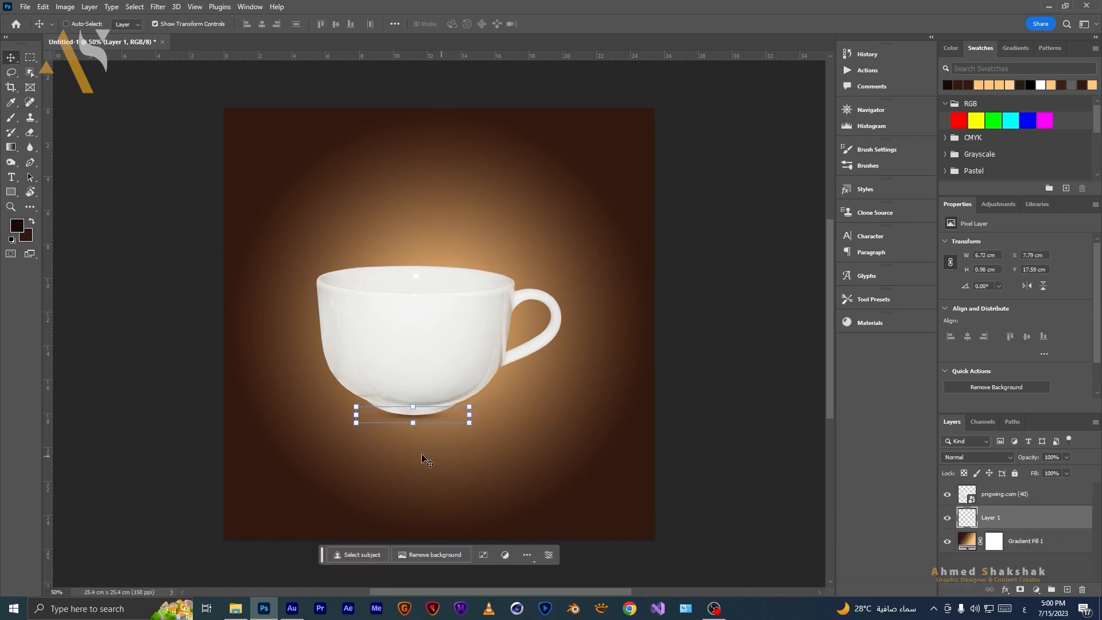
mouse_move(470, 415)
left_mouse_down()
mouse_move(554, 415)
mouse_move(469, 418)
left_mouse_up()
key("Return")
Add a new layer above the cup and fill it with 50% Gray.
key("m")
left_click(1016, 494)
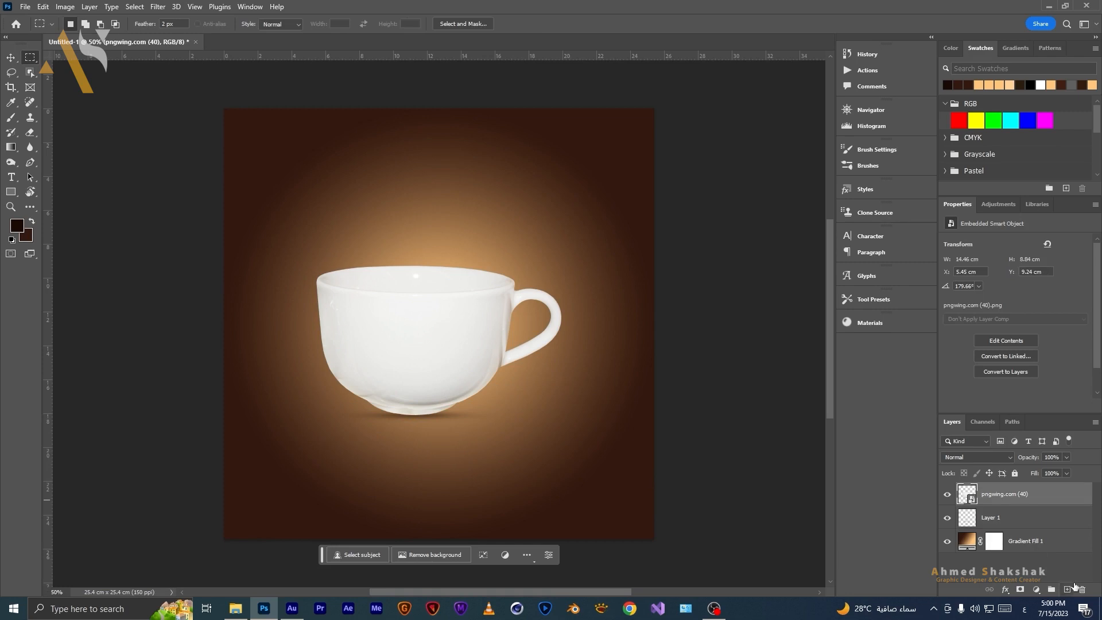
left_click(1067, 589)
key("shift+F5")
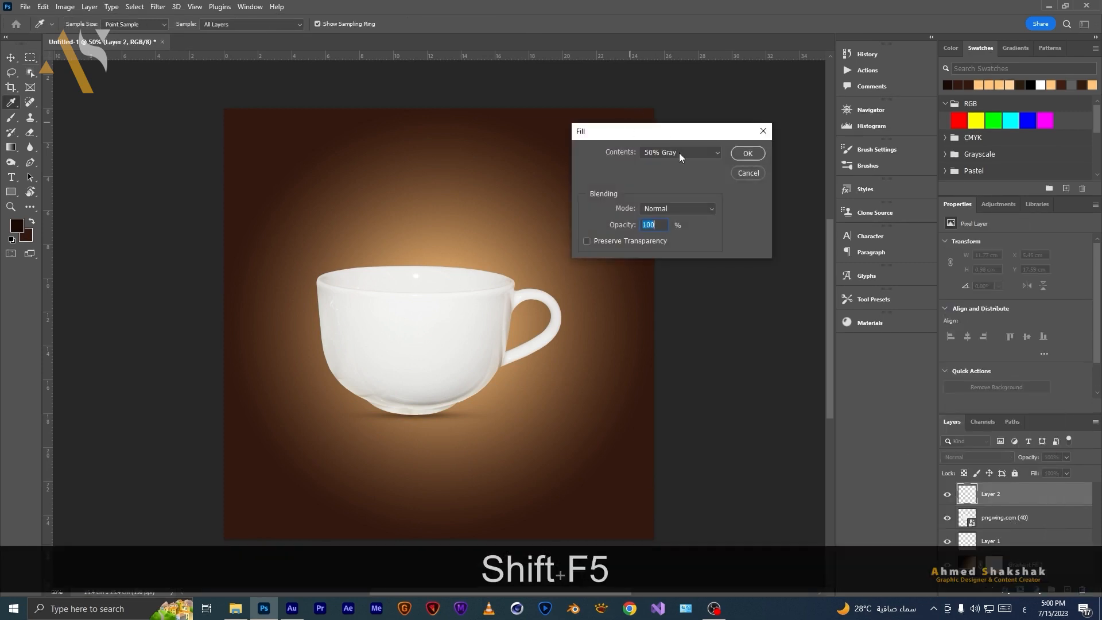
left_click(680, 152)
left_click(680, 255)
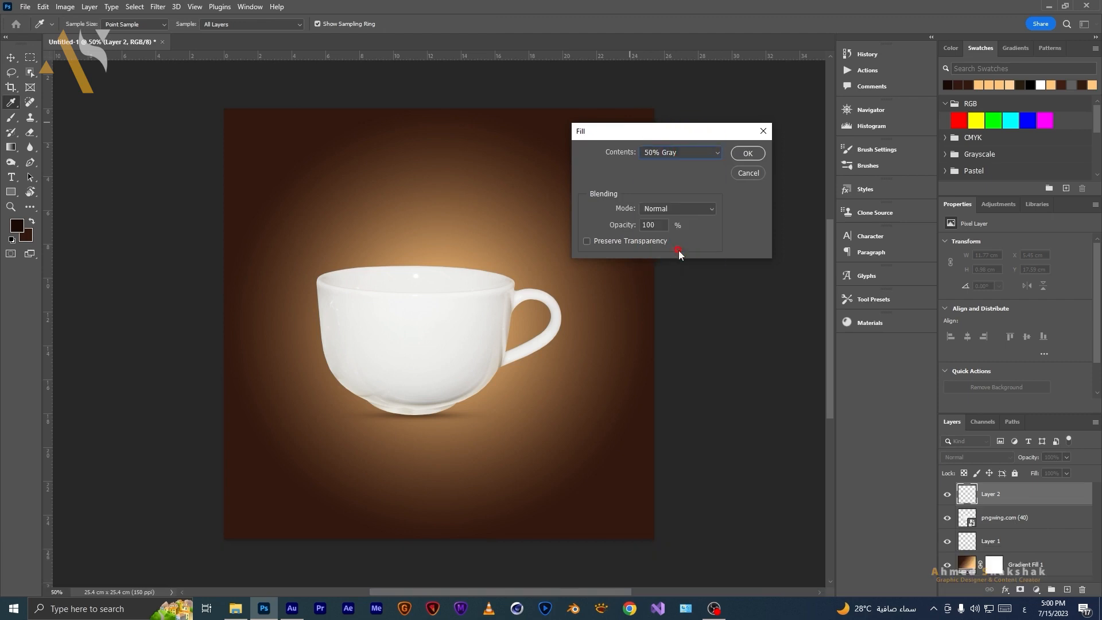
left_click(757, 153)
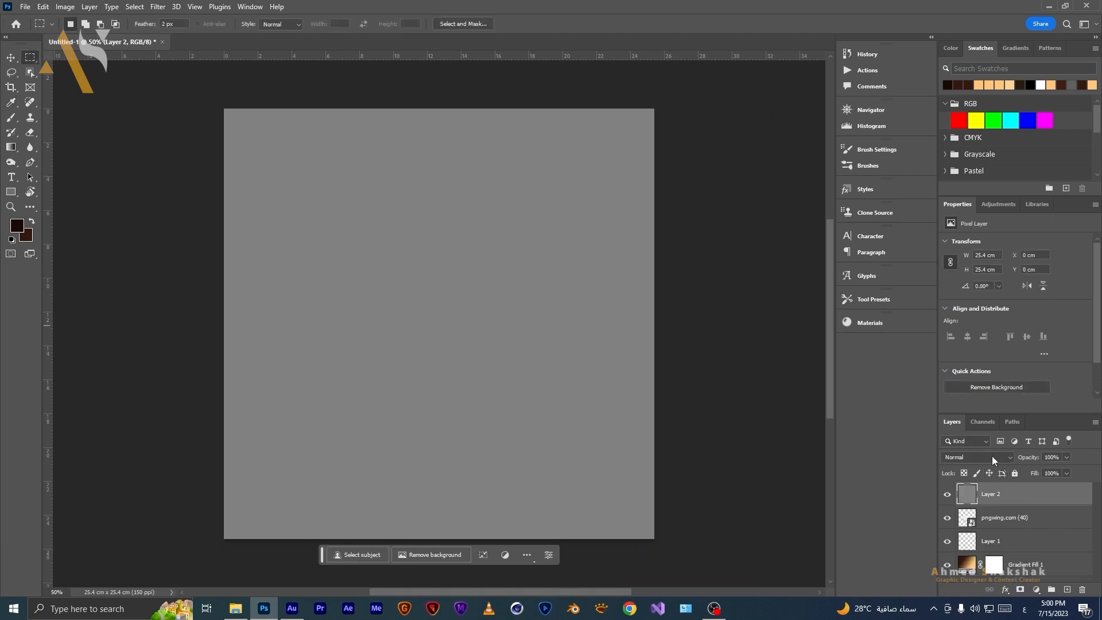
Set the gray layer's blend mode to Overlay and duplicate the layer.
left_click(991, 455)
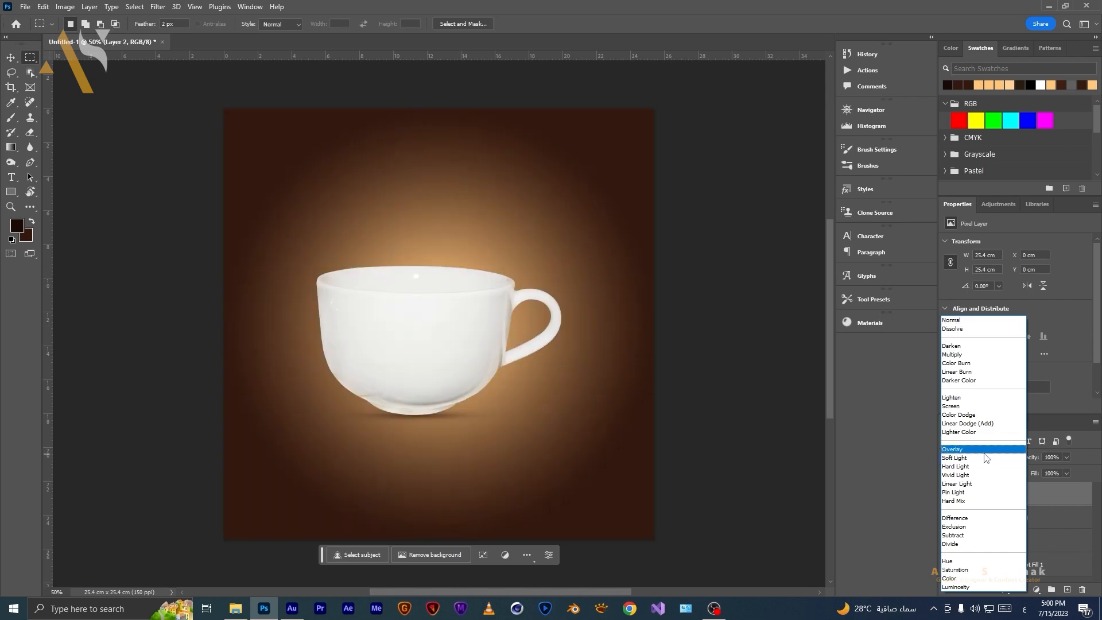
left_click(982, 449)
key("ctrl+j")
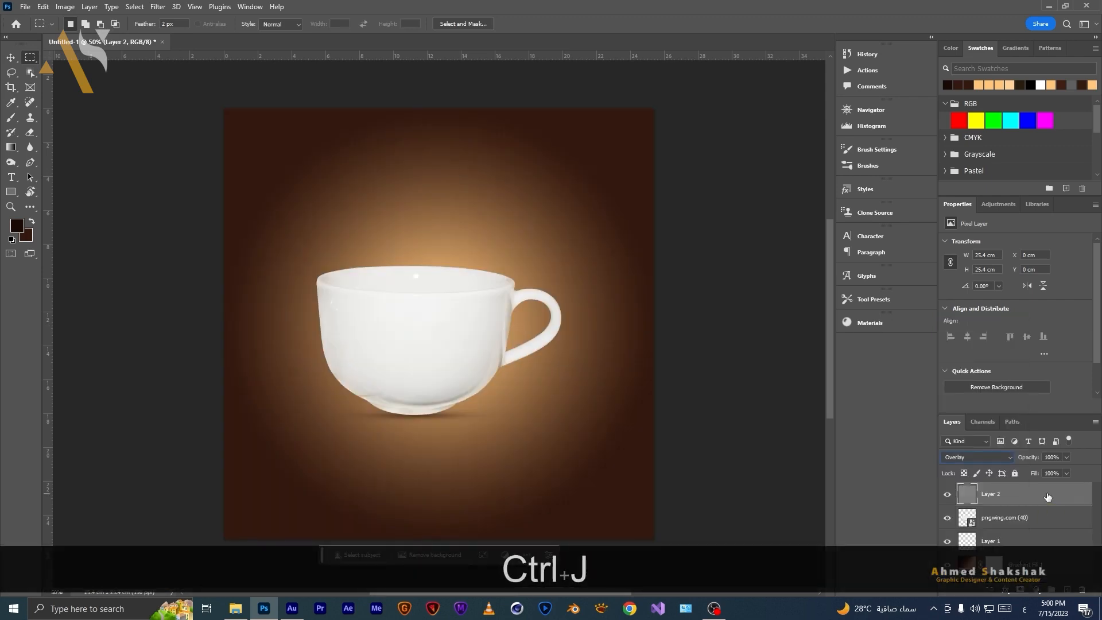
Rename the lower gray layer "ظل" and its copy "نور".
double_click(991, 517)
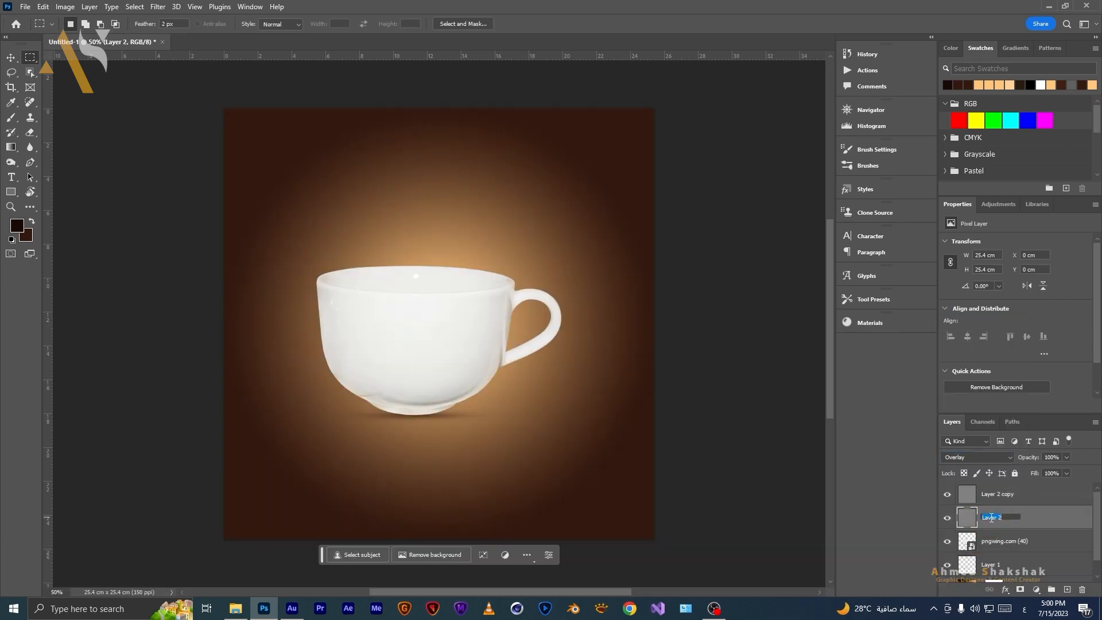
type("ظل")
double_click(994, 494)
type("نور")
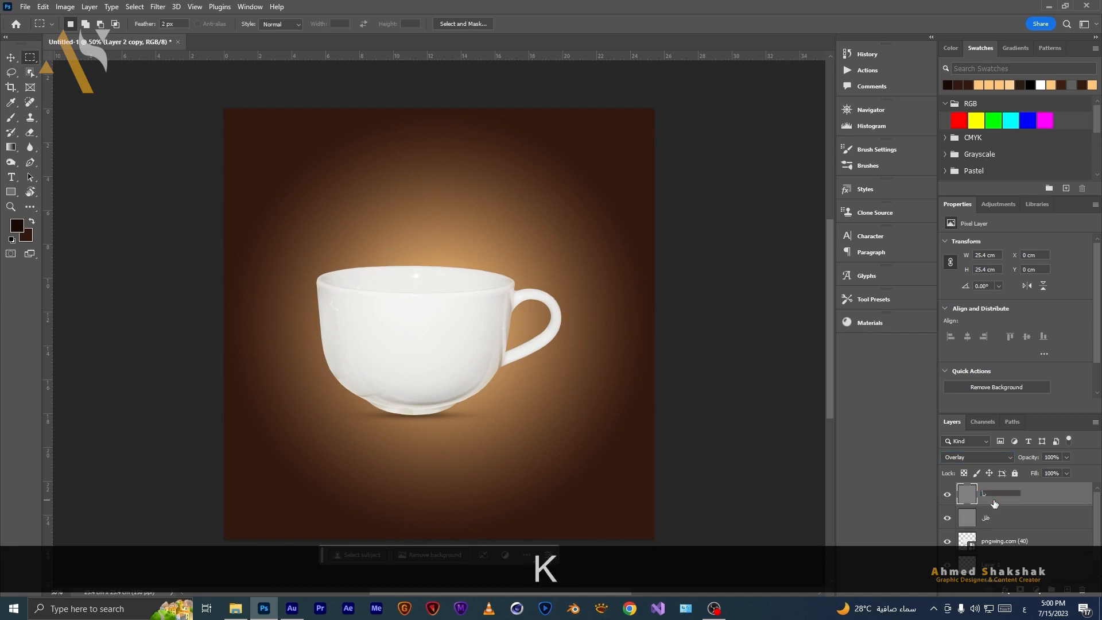
Select the "ظل" layer and burn the cup's lower body with the Burn tool at Midtones range and 50% exposure.
left_click(1001, 517)
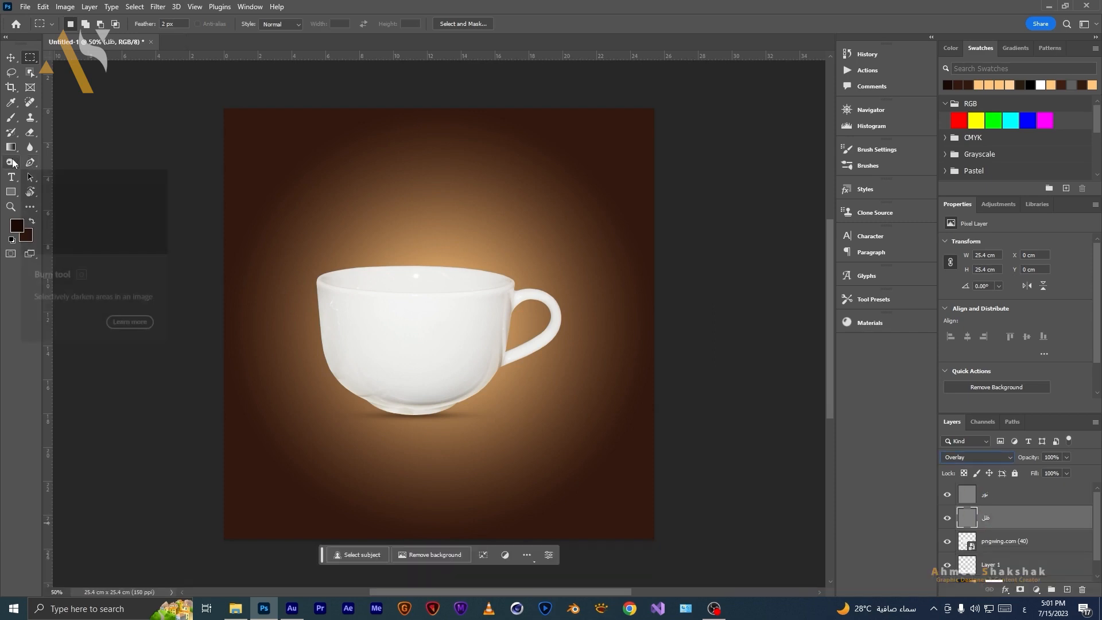
left_click(12, 163)
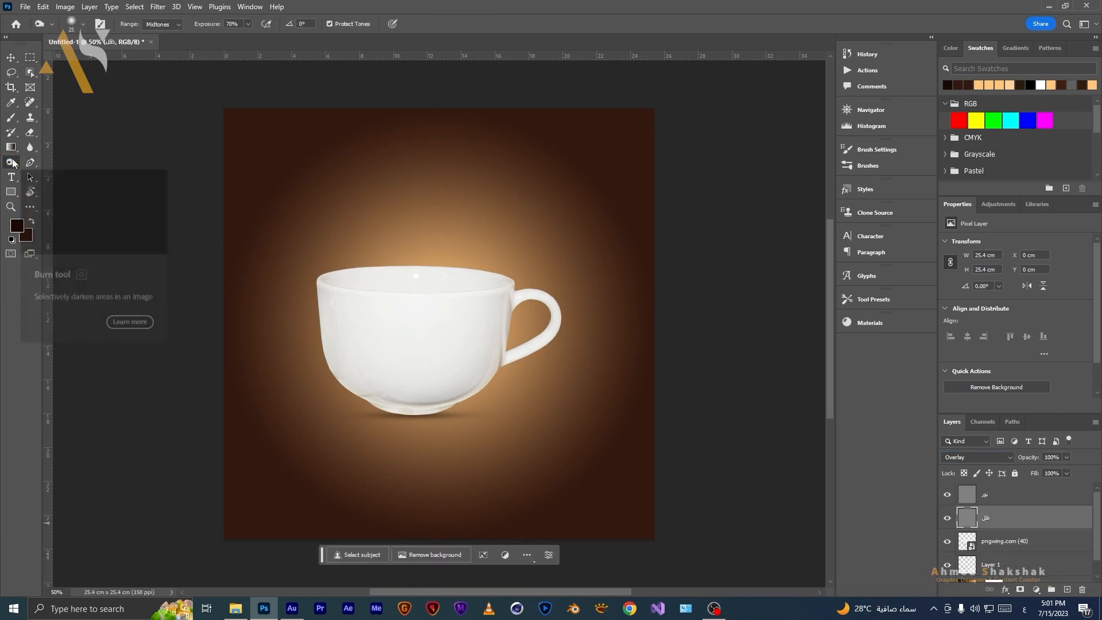
left_click(179, 23)
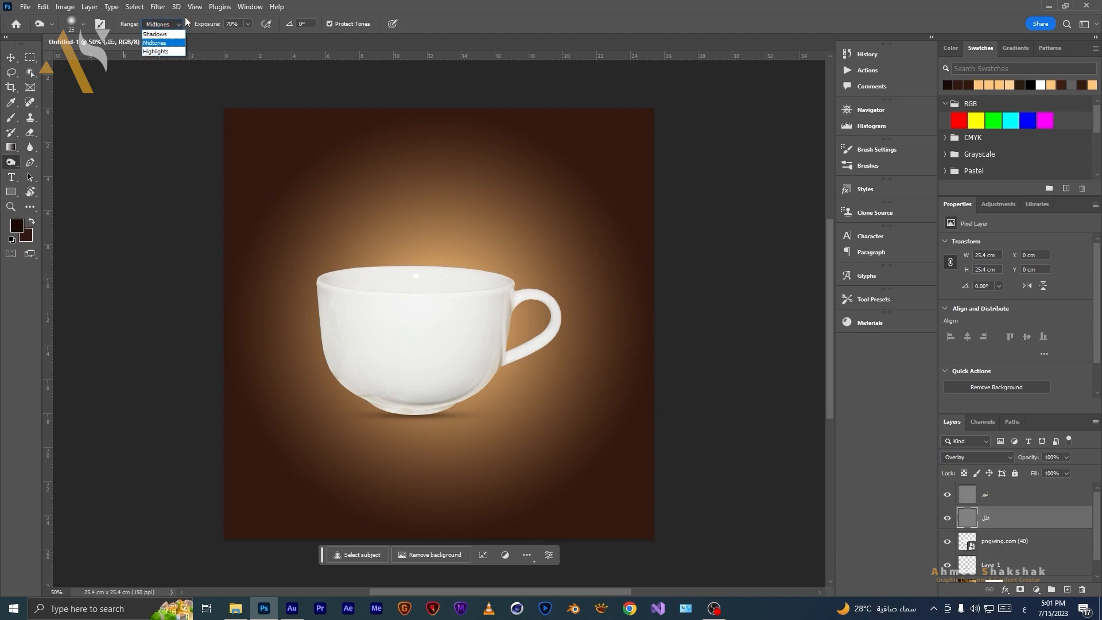
left_click(171, 44)
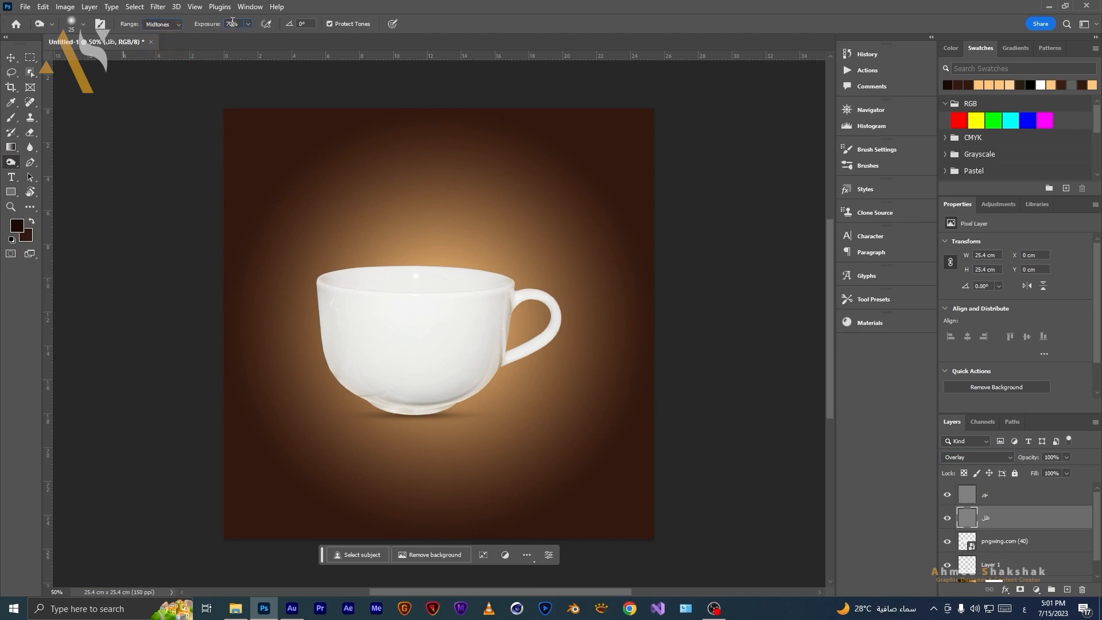
type("50")
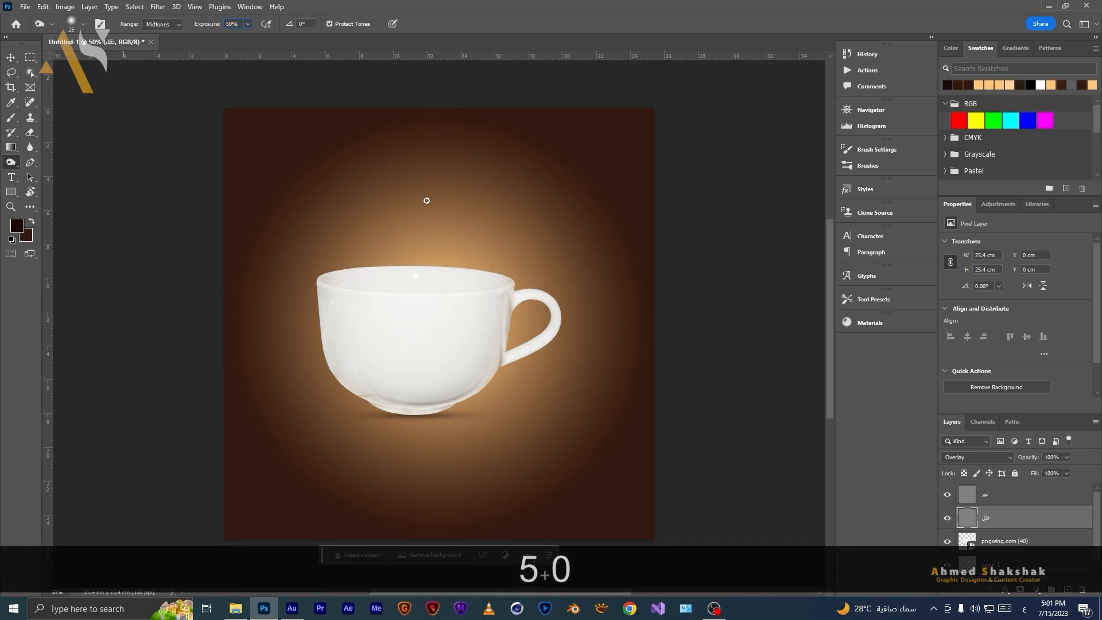
right_click(425, 202)
key("bracketright")
key("bracketright")
key("bracketright")
key("bracketright")
key("bracketright")
key("bracketright")
key("bracketright")
key("bracketright")
key("bracketright")
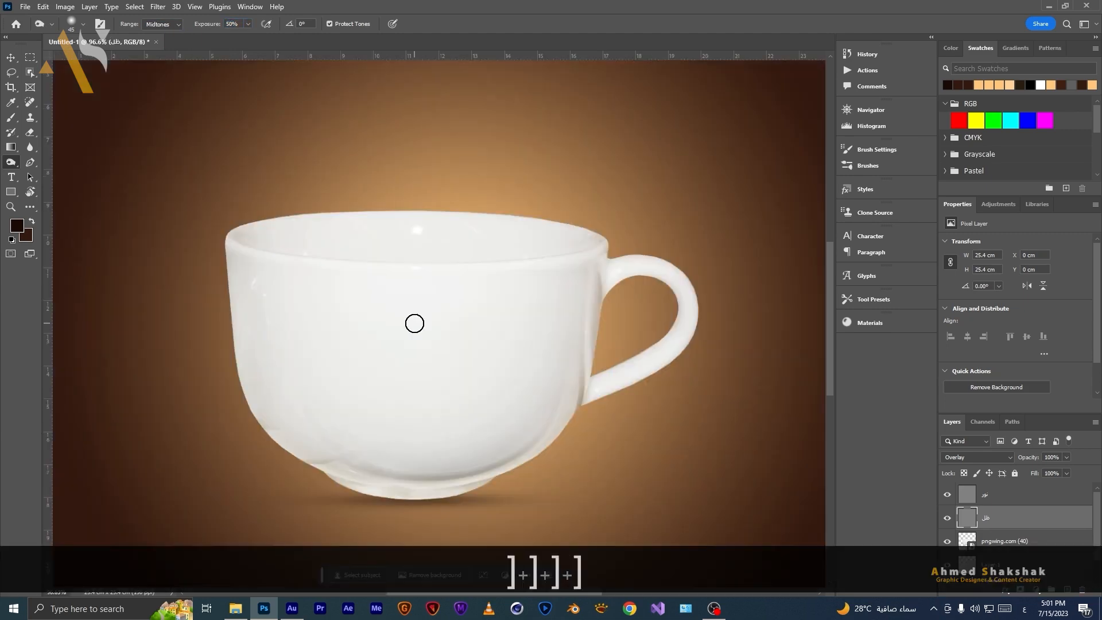
key("bracketright")
key("bracketright")
key("bracketright")
key("bracketright")
key("bracketright")
key("bracketright")
left_click_drag(398, 504, 418, 312)
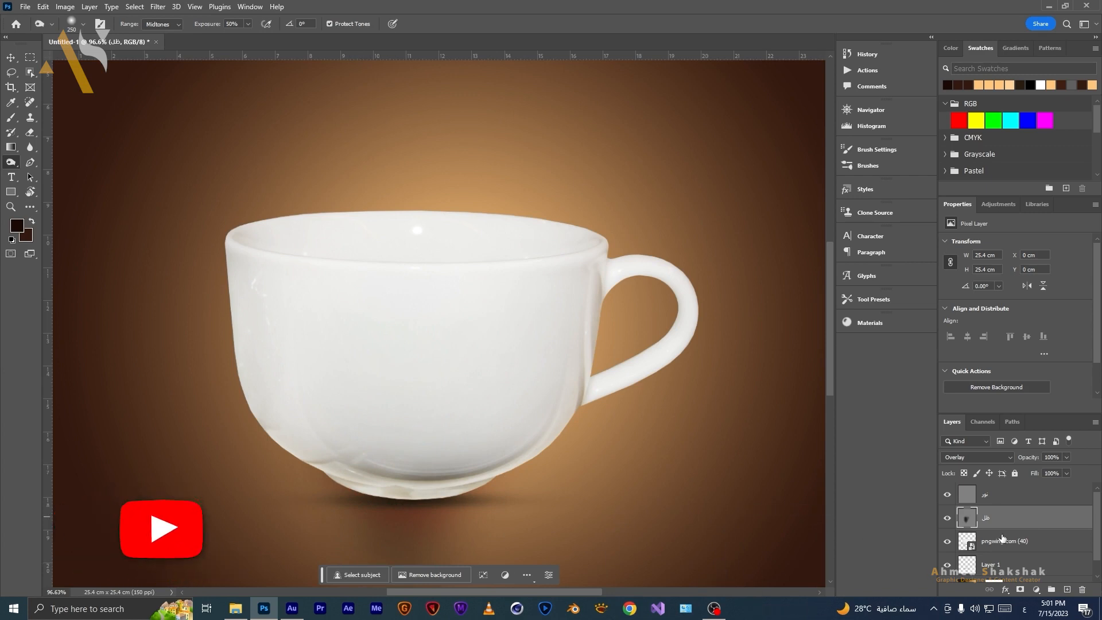
Clip the "ظل" layer to the cup layer below it.
key("alt")
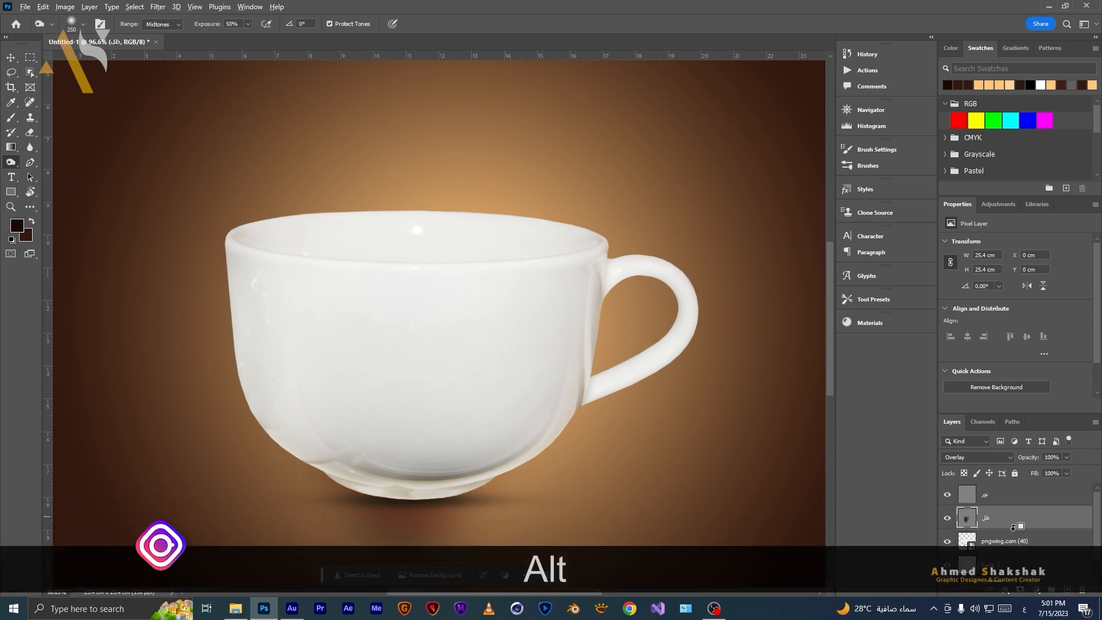
left_click(1014, 526, "alt")
key("bracketleft")
key("bracketleft")
key("bracketleft")
key("bracketleft")
key("bracketleft")
key("bracketleft")
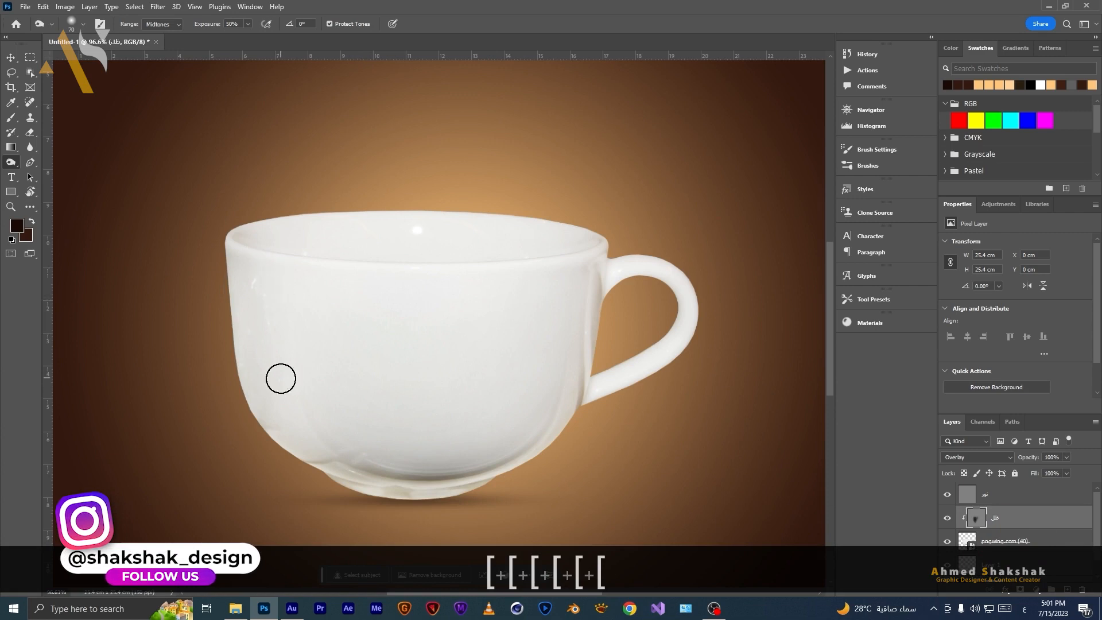
key("bracketleft")
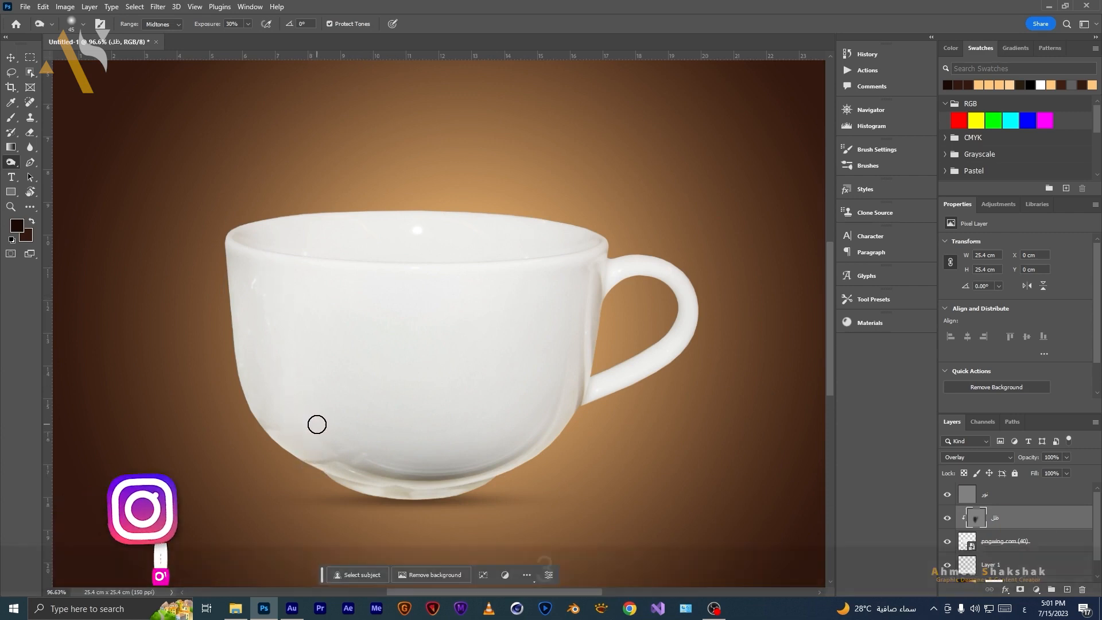
Lower the burn exposure to 30% and darken along the bottom of the cup on the "ظل" layer.
key("3")
mouse_move(345, 478)
left_mouse_down()
mouse_move(327, 440)
mouse_move(368, 476)
mouse_move(356, 451)
mouse_move(462, 477)
mouse_move(502, 462)
left_mouse_up()
key("bracketleft")
key("bracketleft")
key("bracketleft")
key("bracketleft")
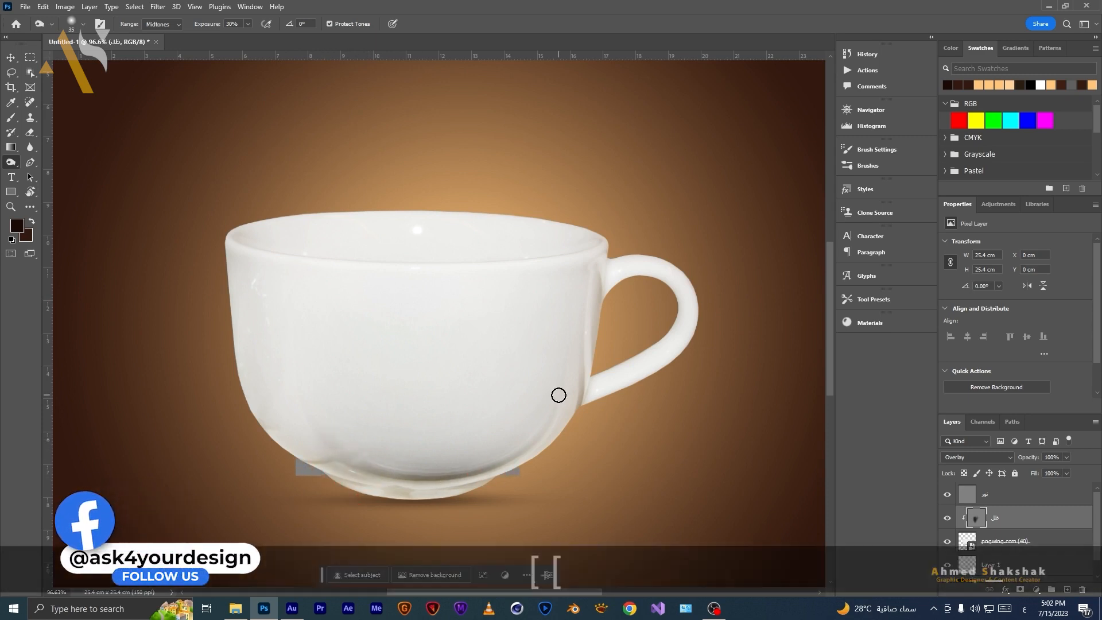
mouse_move(528, 455)
left_mouse_down()
mouse_move(502, 465)
mouse_move(536, 441)
mouse_move(472, 465)
left_mouse_up()
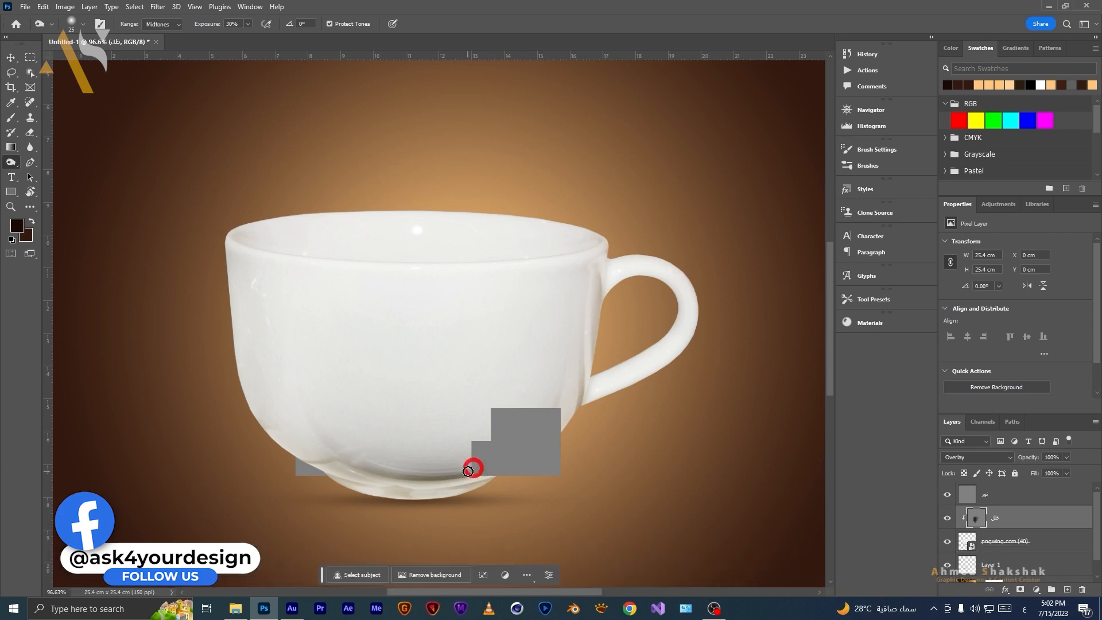
left_click(947, 518)
left_click(947, 518)
Burn the cup's base further with more strokes and toggle the "ظل" layer's visibility to compare.
key("bracketright")
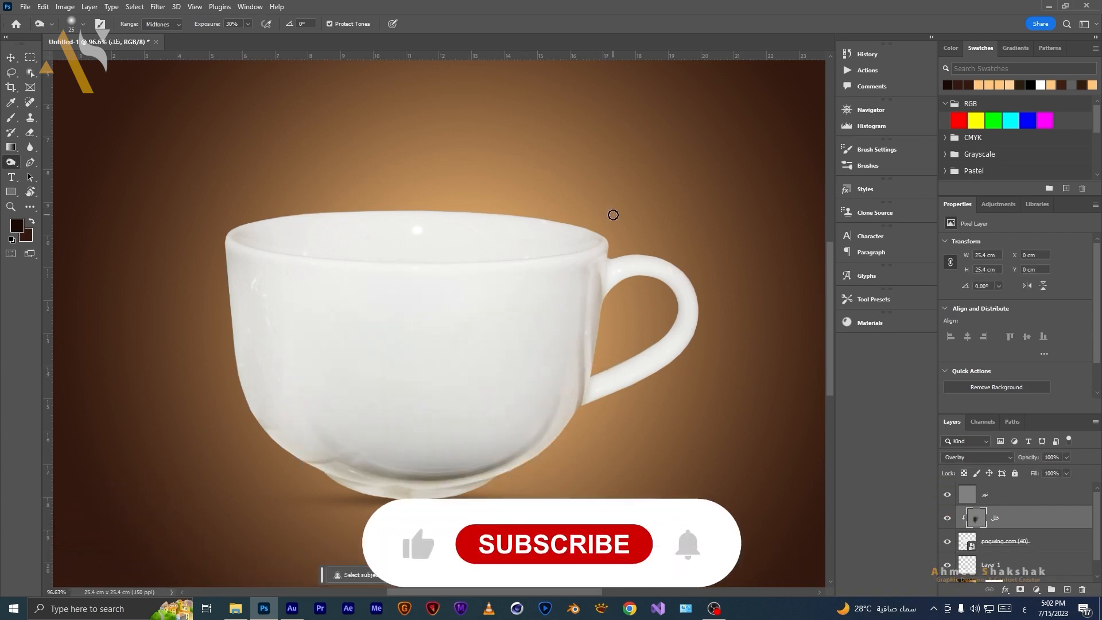
mouse_move(483, 481)
left_mouse_down()
mouse_move(390, 494)
mouse_move(414, 487)
mouse_move(344, 487)
left_mouse_up()
key("bracketleft")
key("bracketleft")
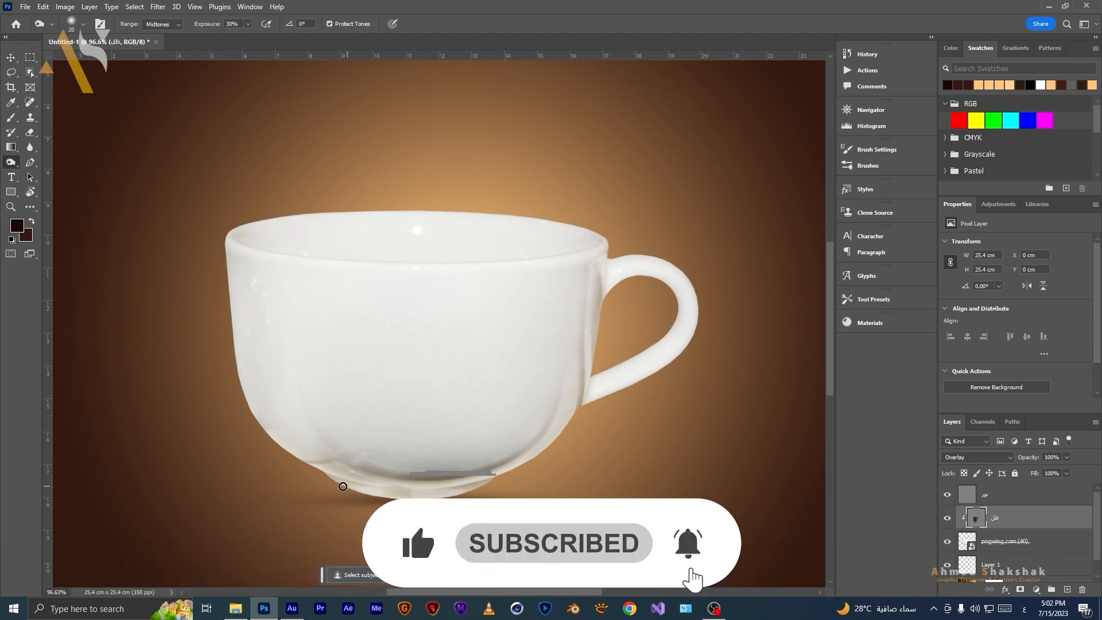
key("bracketright")
key("bracketright")
key("bracketright")
key("bracketright")
key("bracketright")
key("bracketright")
key("bracketright")
key("bracketright")
key("bracketright")
key("bracketright")
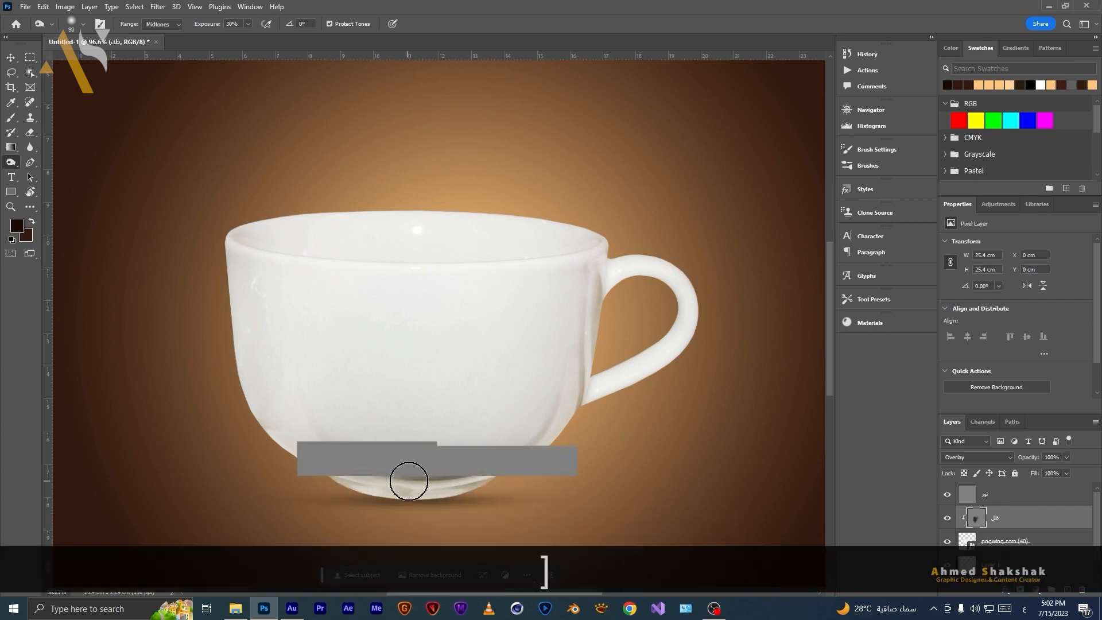
key("bracketright")
key("bracketright")
mouse_move(484, 463)
left_mouse_down()
mouse_move(349, 492)
mouse_move(386, 477)
mouse_move(310, 475)
left_mouse_up()
left_click(947, 518)
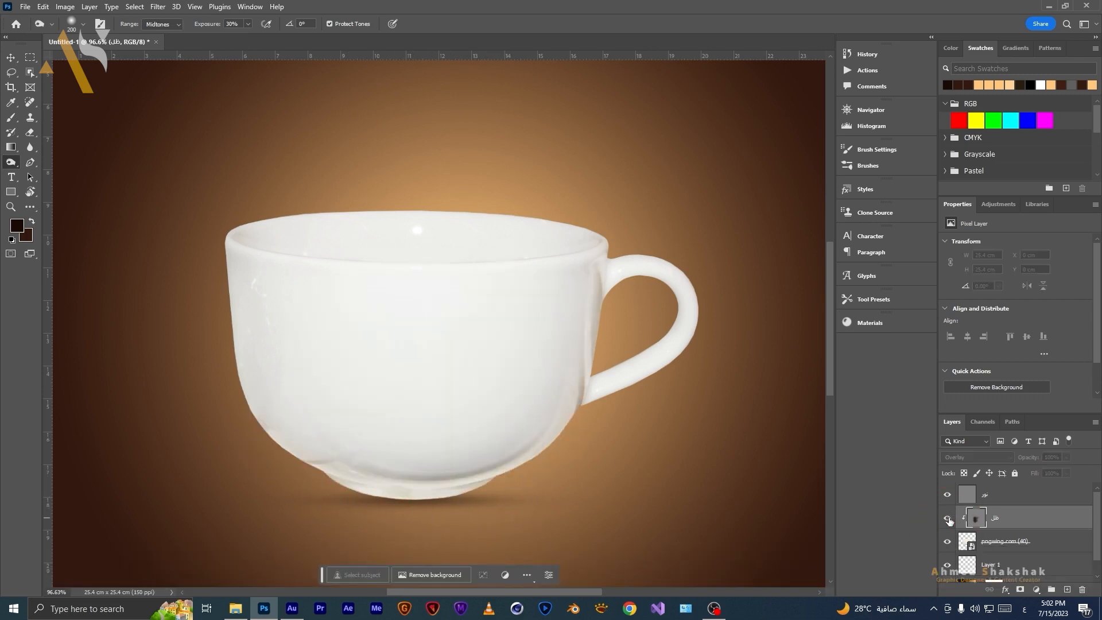
left_click(947, 519)
left_click(947, 518)
left_click(947, 518)
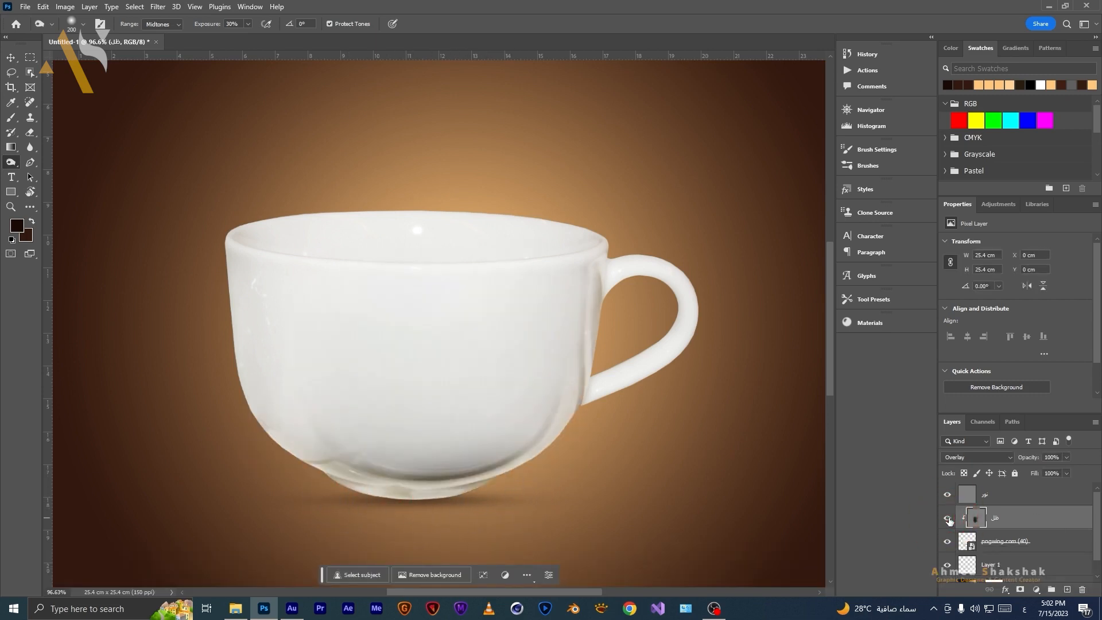
Select the "نور" layer and clip it to the layers beneath.
left_click(1001, 496)
key("alt")
left_click(999, 503, "alt")
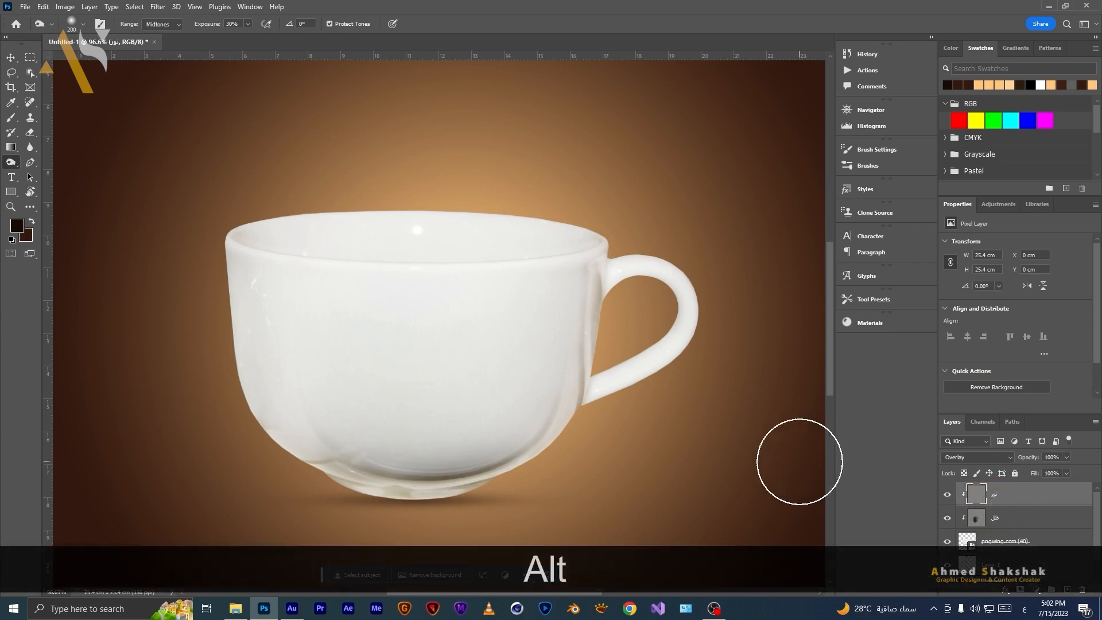
Switch to the Dodge tool and brighten the cup's left side and rim on the "نور" layer.
right_click(10, 162)
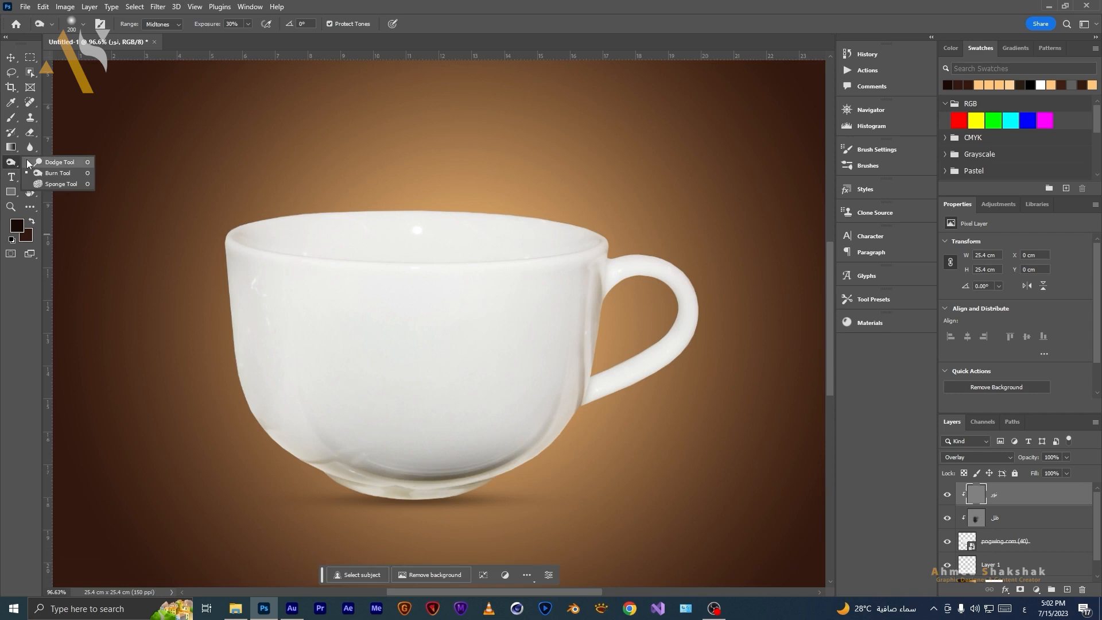
left_click(27, 163)
key("bracketright")
key("bracketright")
key("bracketright")
key("bracketleft")
key("bracketleft")
key("bracketleft")
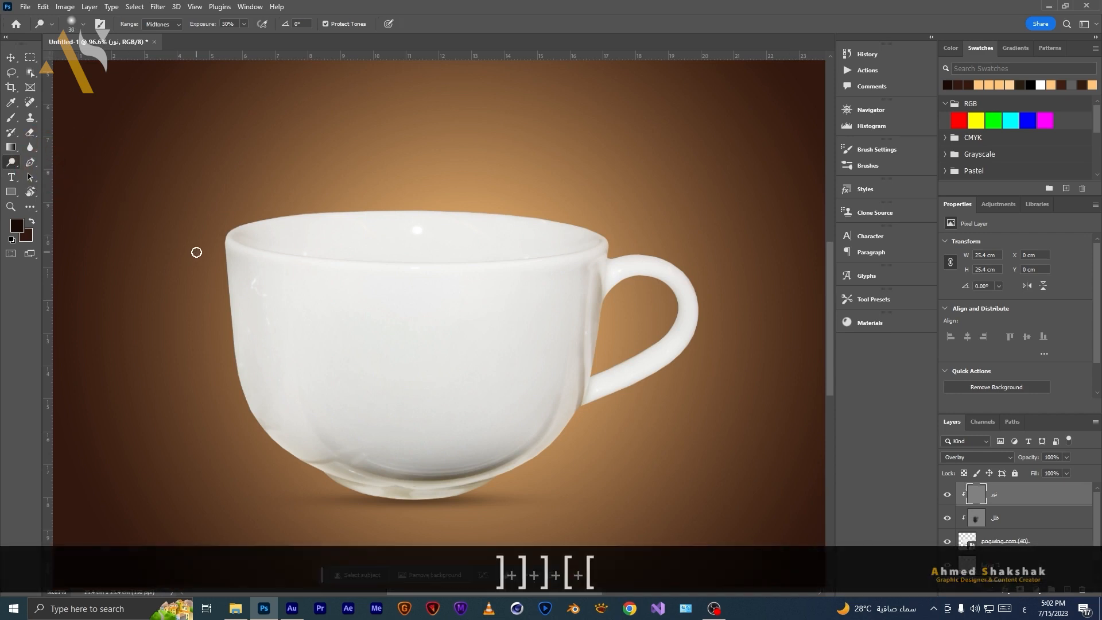
key("bracketright")
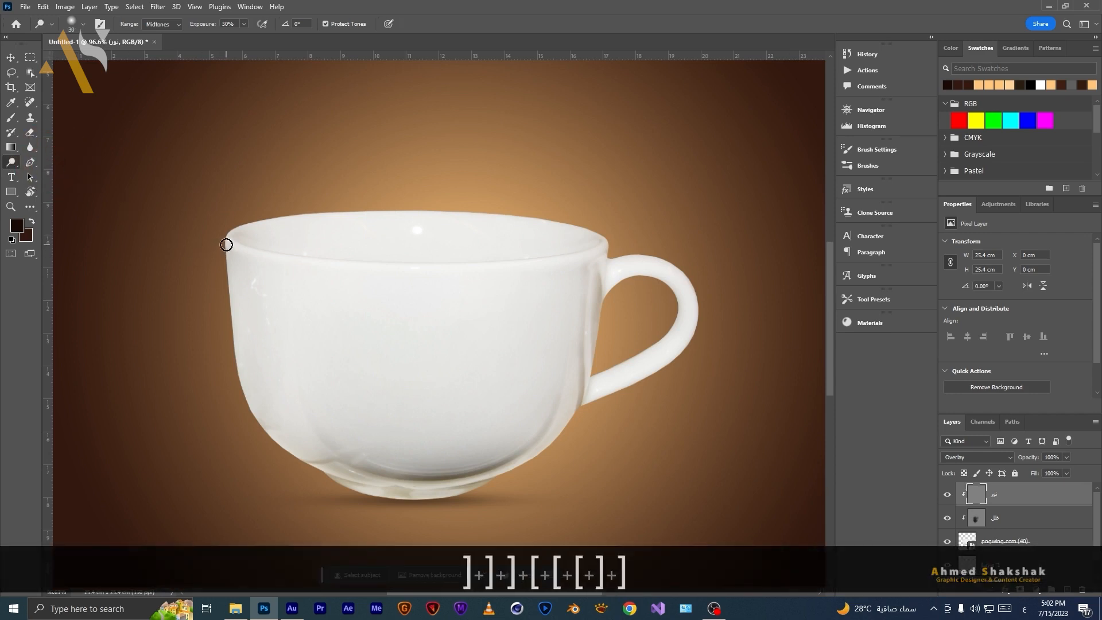
mouse_move(226, 257)
left_mouse_down()
mouse_move(283, 444)
mouse_move(305, 469)
left_mouse_up()
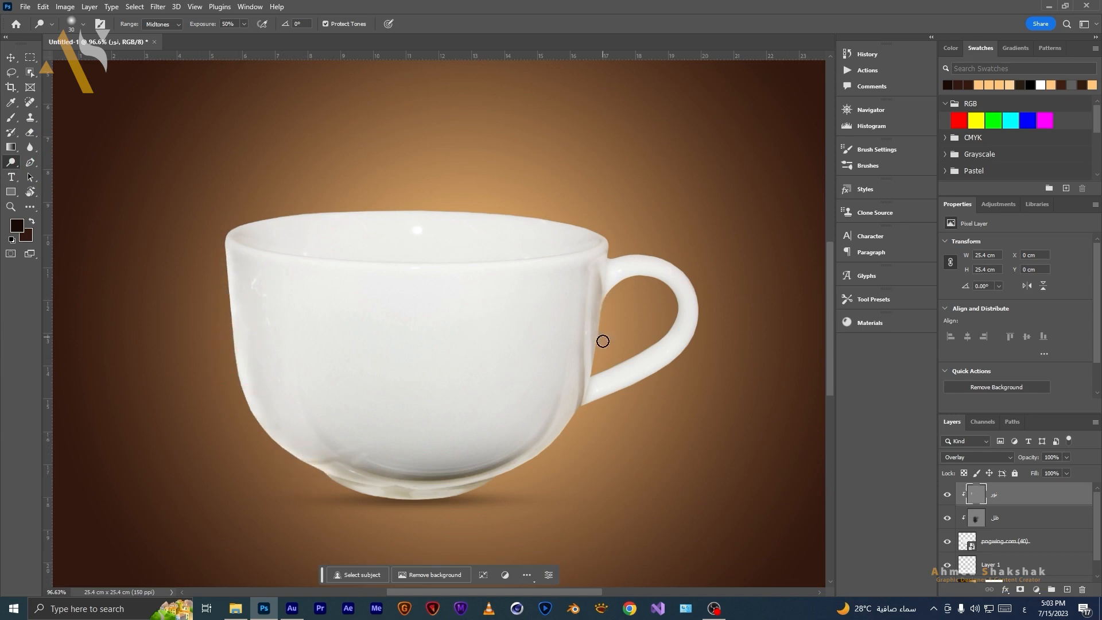
mouse_move(602, 308)
left_mouse_down()
mouse_move(590, 339)
mouse_move(607, 224)
mouse_move(524, 209)
mouse_move(369, 211)
mouse_move(377, 204)
mouse_move(283, 228)
mouse_move(310, 214)
mouse_move(273, 215)
mouse_move(217, 235)
mouse_move(234, 285)
left_mouse_up()
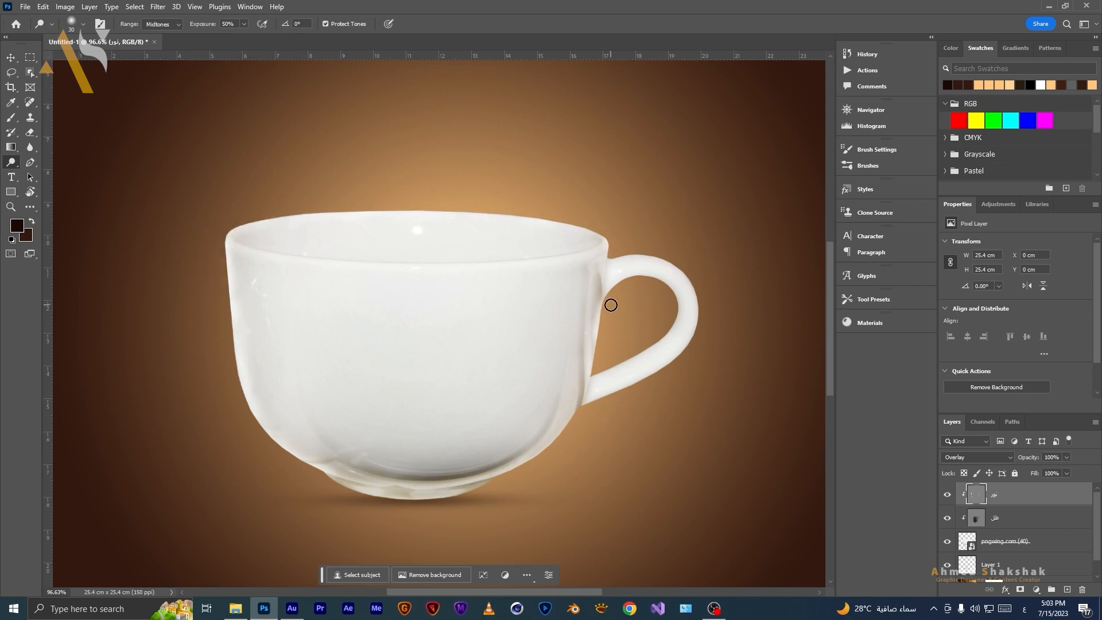
Dodge highlights along the handle and lower body, toggling the "نور" layer's visibility to compare.
scroll(610, 305, "up", 3, "alt")
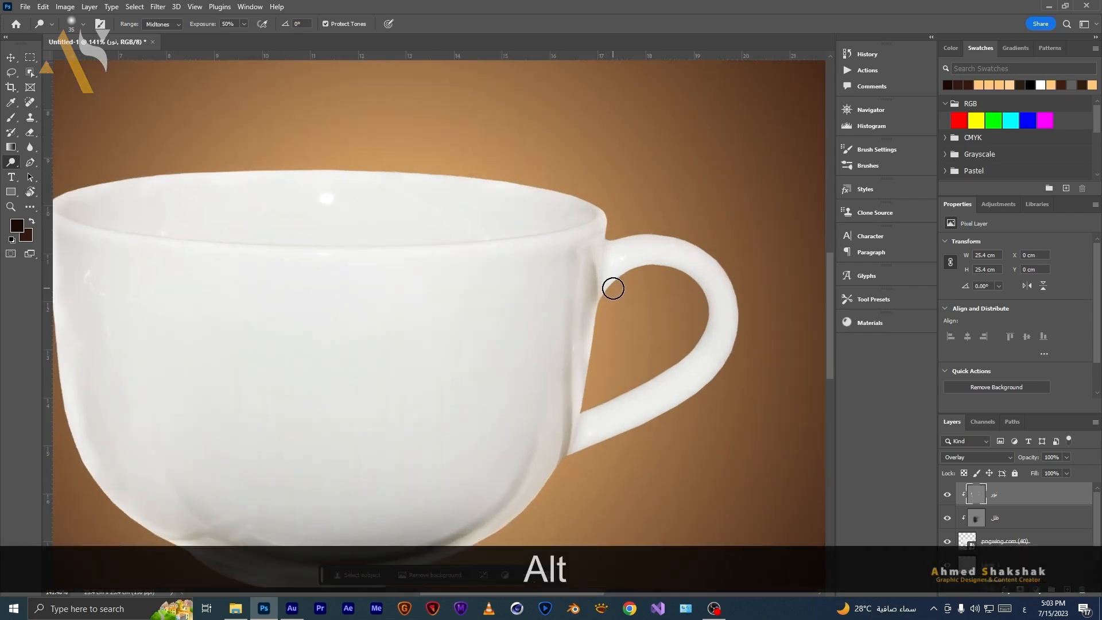
key("bracketleft")
key("bracketleft")
key("bracketleft")
key("bracketleft")
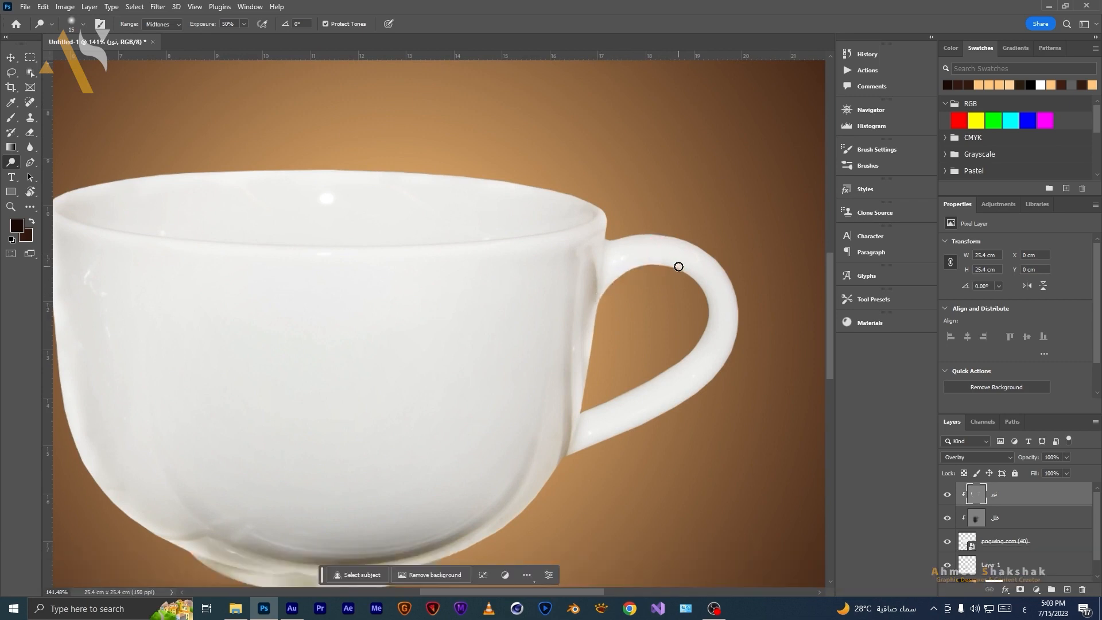
left_click_drag(694, 279, 702, 343)
key("bracketright")
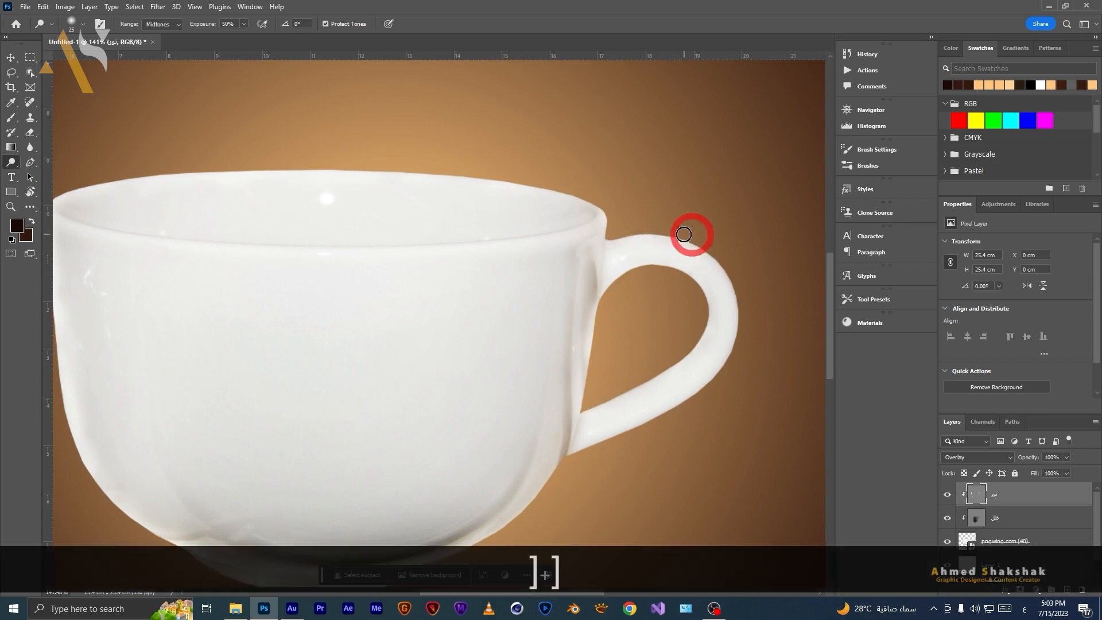
mouse_move(566, 469)
left_mouse_down()
mouse_move(565, 299)
mouse_move(475, 383)
mouse_move(539, 334)
left_mouse_up()
left_click_drag(516, 457, 459, 459, "alt")
left_click(947, 497)
left_click(947, 497)
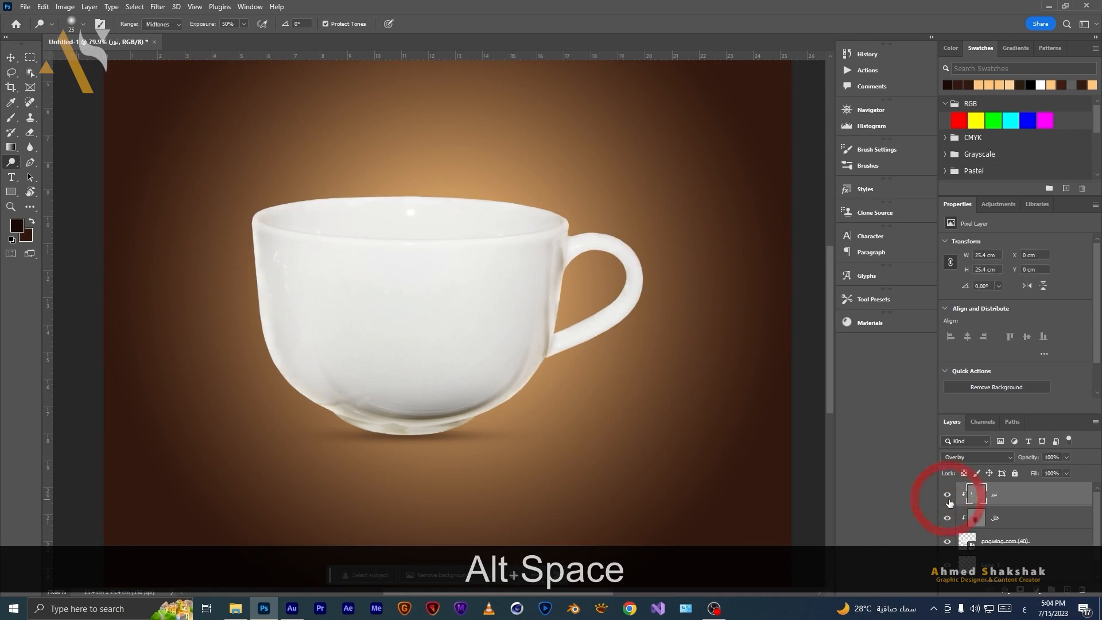
left_click(948, 497)
left_click(948, 498)
scroll(523, 429, "down", 3, "alt")
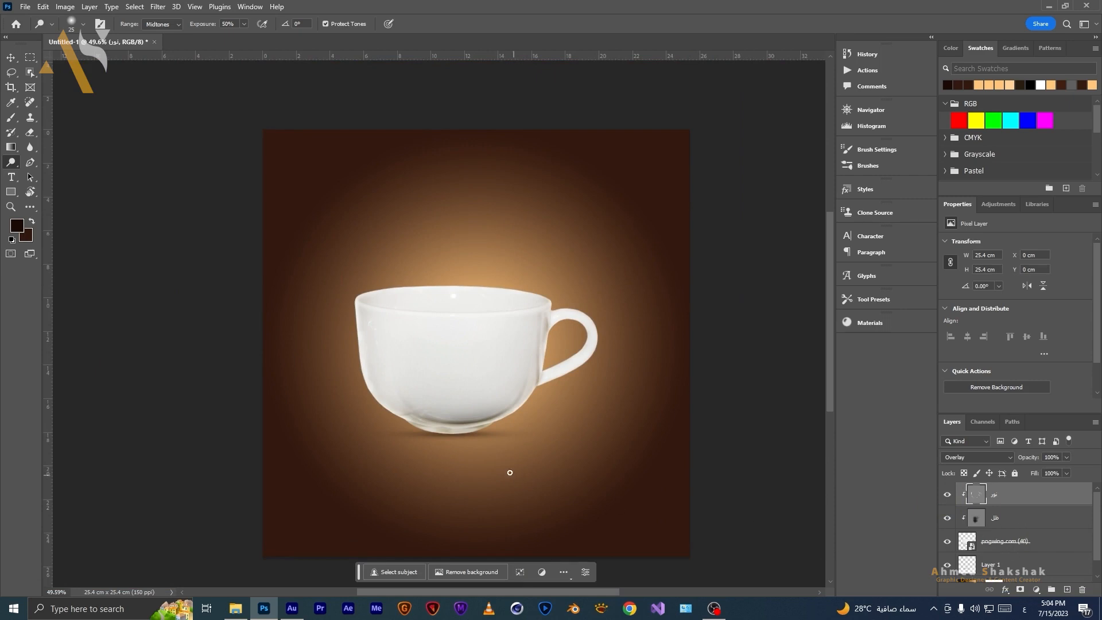
Open the chocolate texture image from the project folder in the editor.
mouse_move(233, 612)
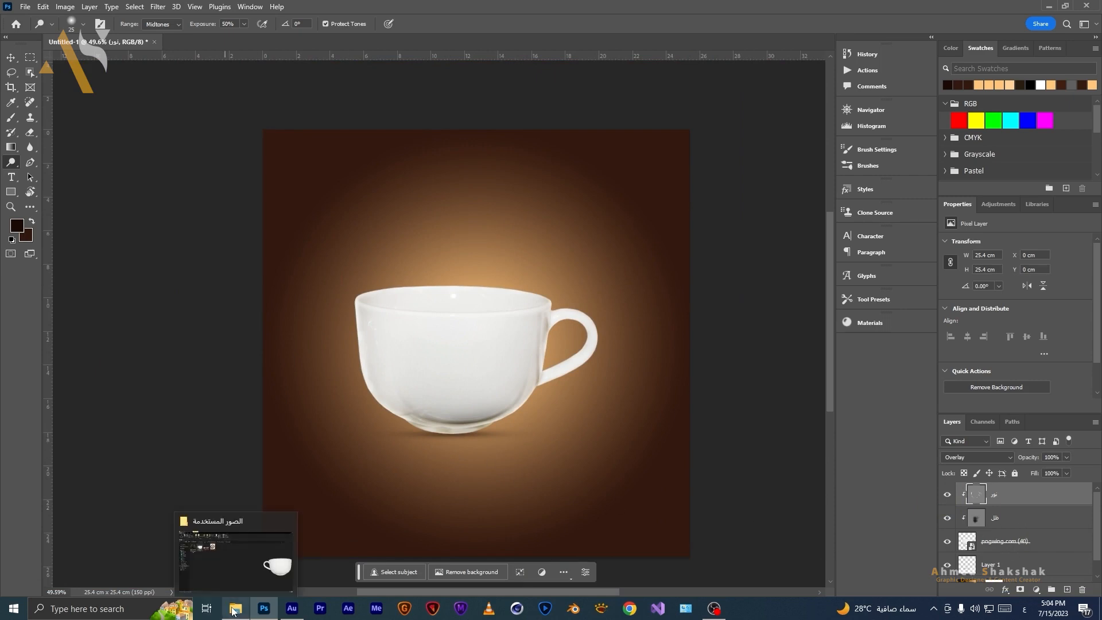
left_click(219, 551)
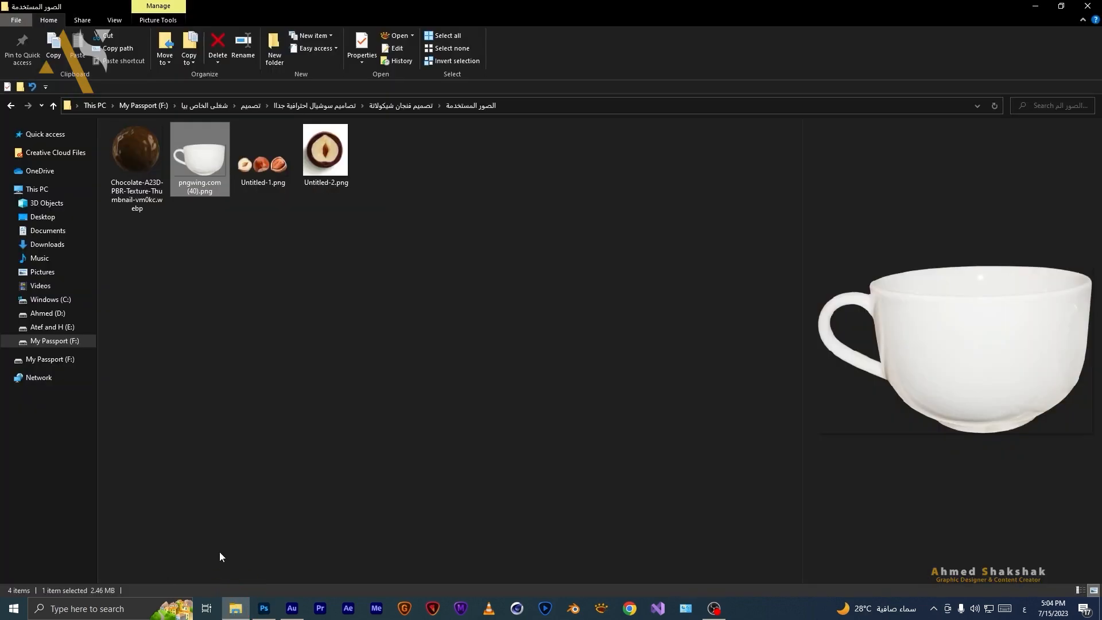
left_click(122, 150)
left_click_drag(146, 161, 288, 524)
left_click_drag(400, 34, 402, 39)
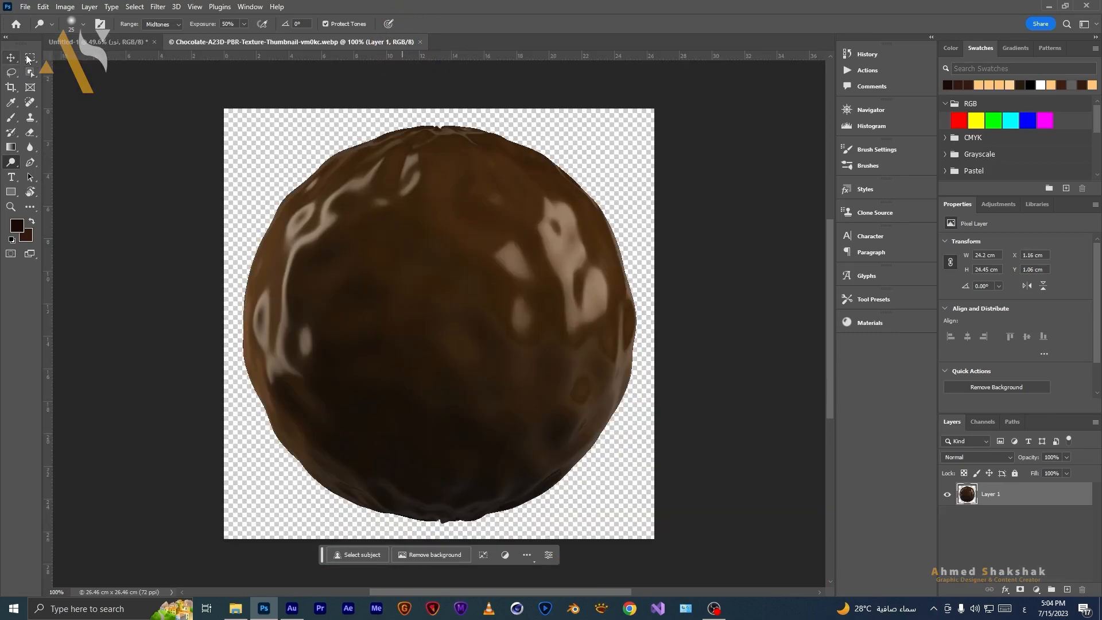
Copy the lower part of the chocolate sphere with a rectangular selection and paste it into the cup document.
left_click(29, 58)
left_click_drag(663, 268, 132, 534)
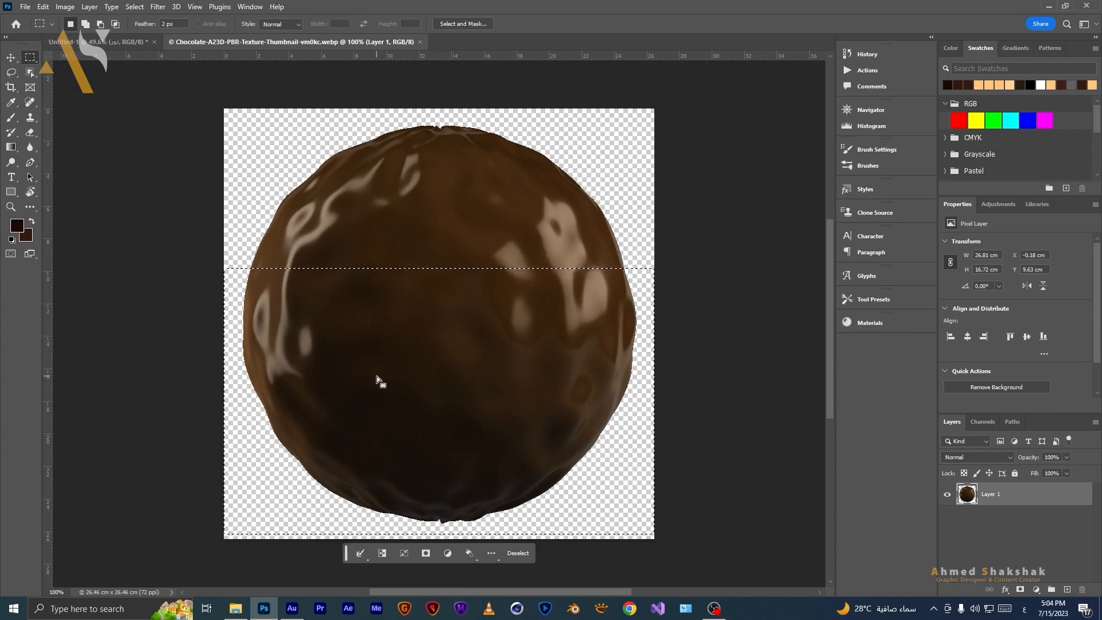
key("ctrl+c")
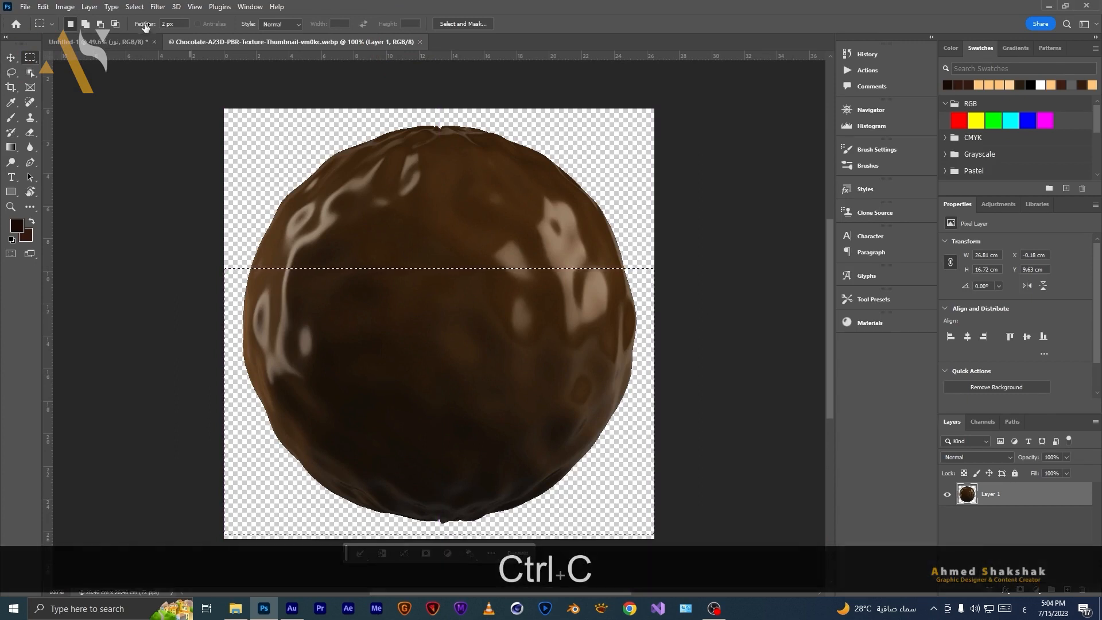
left_click(97, 42)
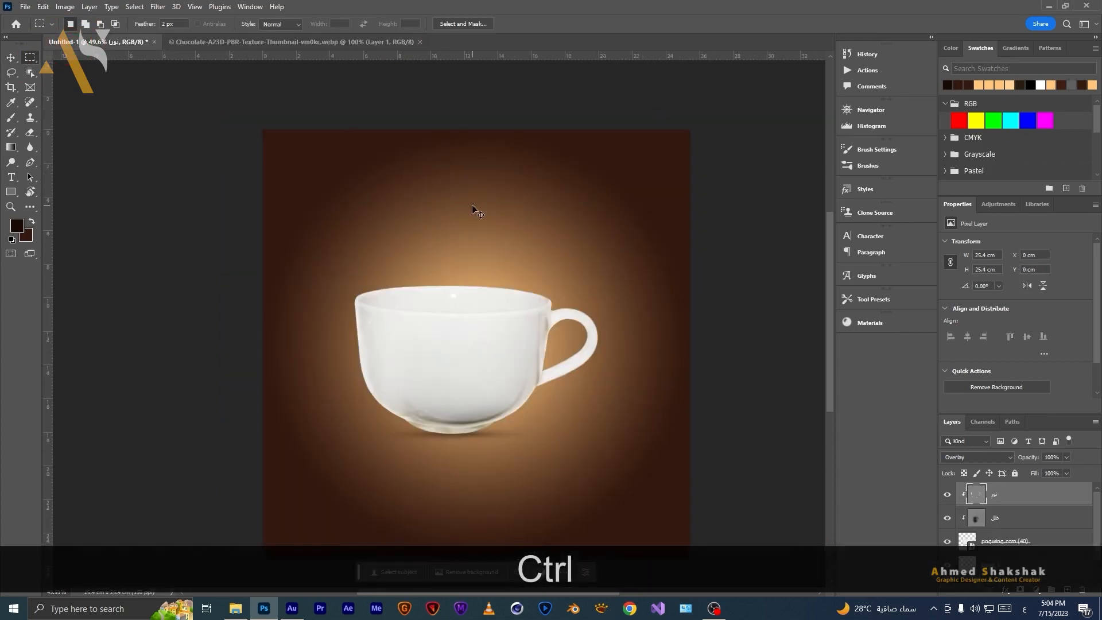
key("ctrl+v")
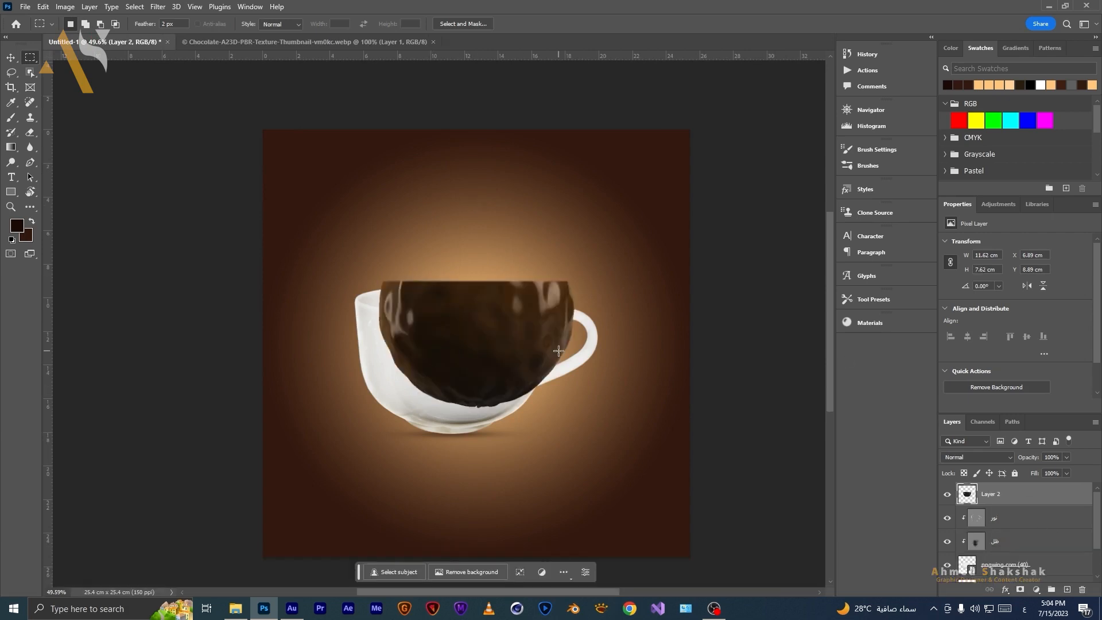
Move the chocolate texture over the cup body, start a Warp transform, and lower the layer opacity to 47%.
key("v")
left_click_drag(515, 344, 490, 369)
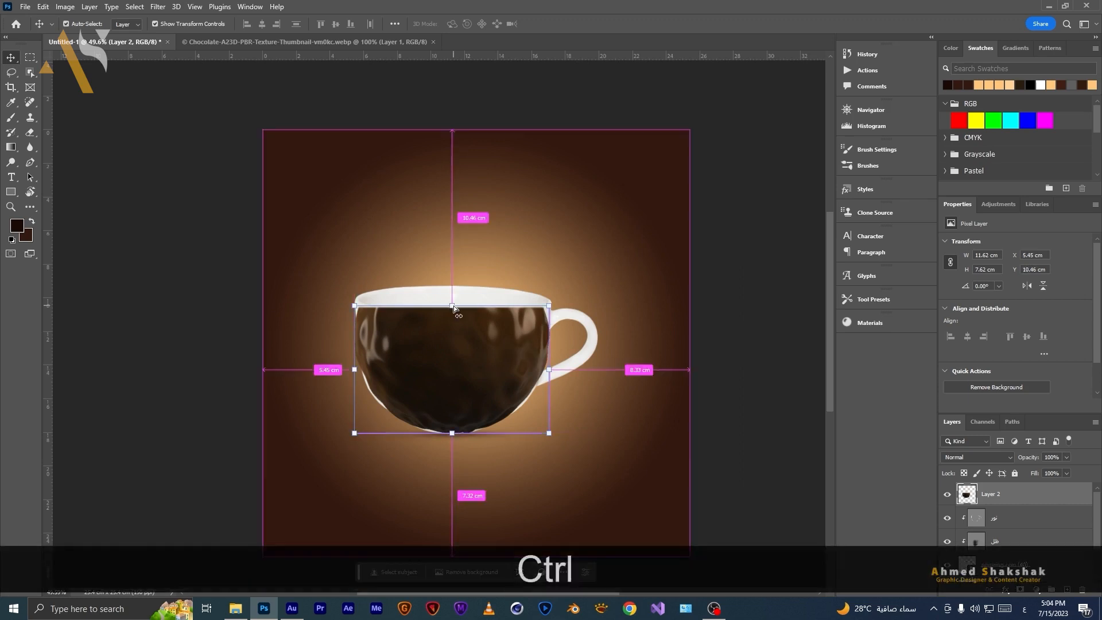
key("ctrl+t")
right_click(471, 370)
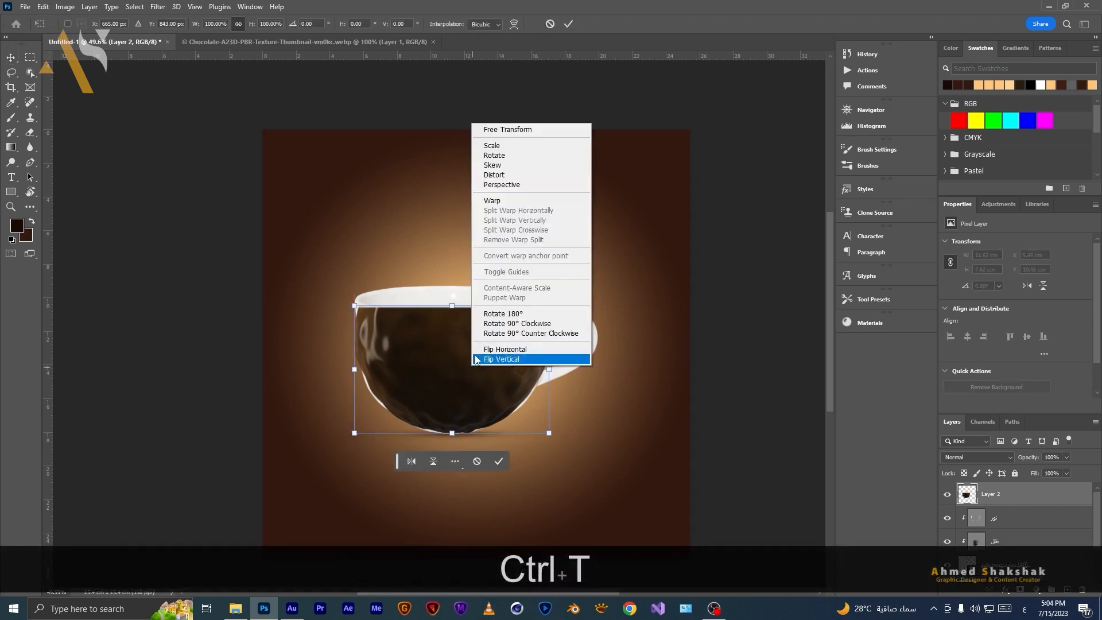
left_click(482, 202)
scroll(472, 332, "up", 2)
scroll(472, 332, "up", 1)
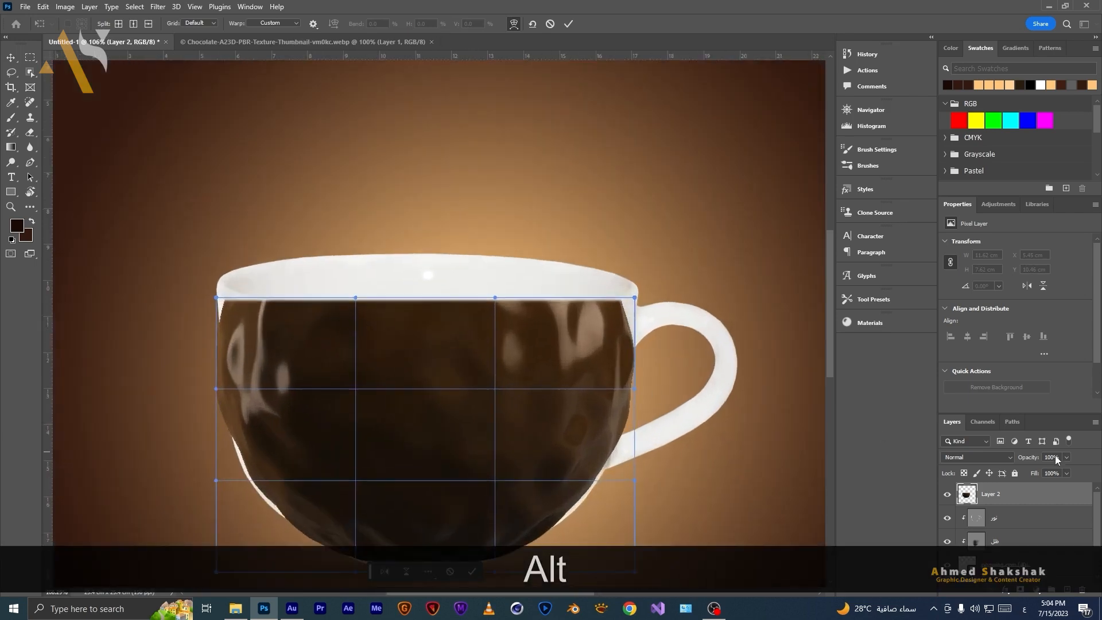
left_click_drag(1027, 458, 1002, 461)
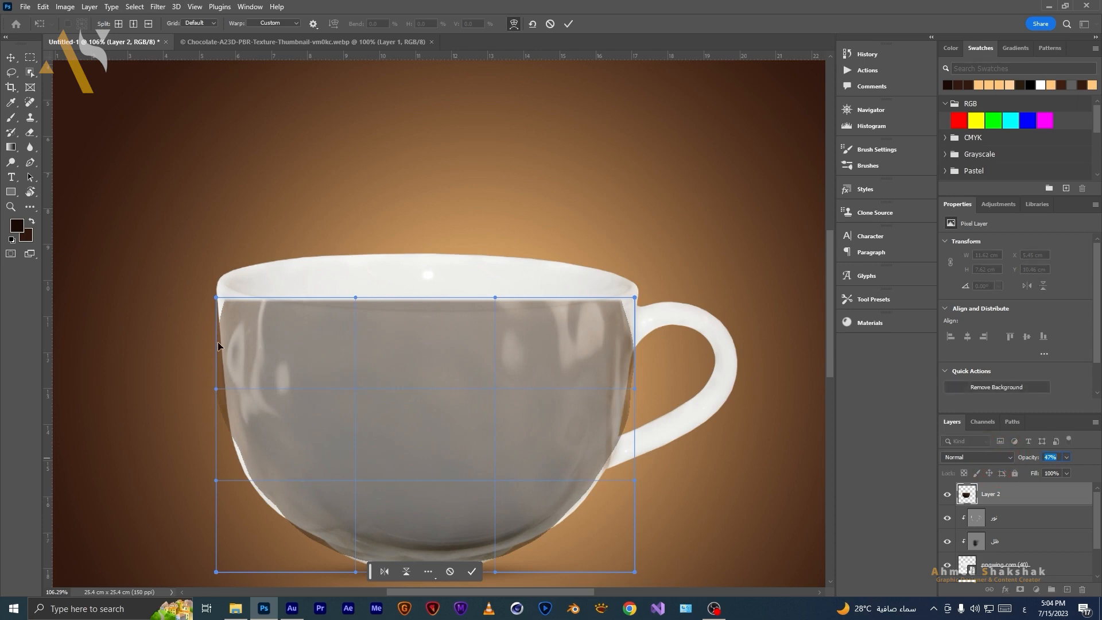
Warp the chocolate texture's corners and edges to follow the cup's rim and rounded body, then apply the warp.
left_click_drag(220, 310, 220, 286)
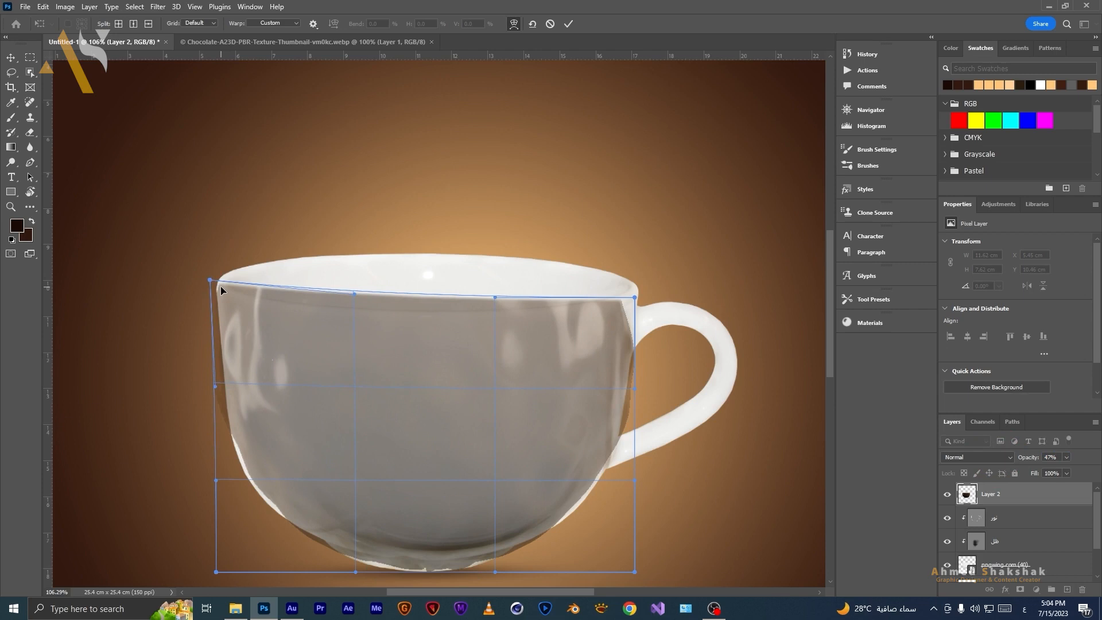
left_click_drag(250, 487, 250, 470)
key("space")
left_click_drag(403, 556, 393, 419)
left_click_drag(563, 349, 567, 341)
left_click_drag(613, 171, 627, 166)
left_click_drag(625, 209, 605, 246)
left_click_drag(579, 352, 580, 352)
left_click_drag(202, 140, 197, 136)
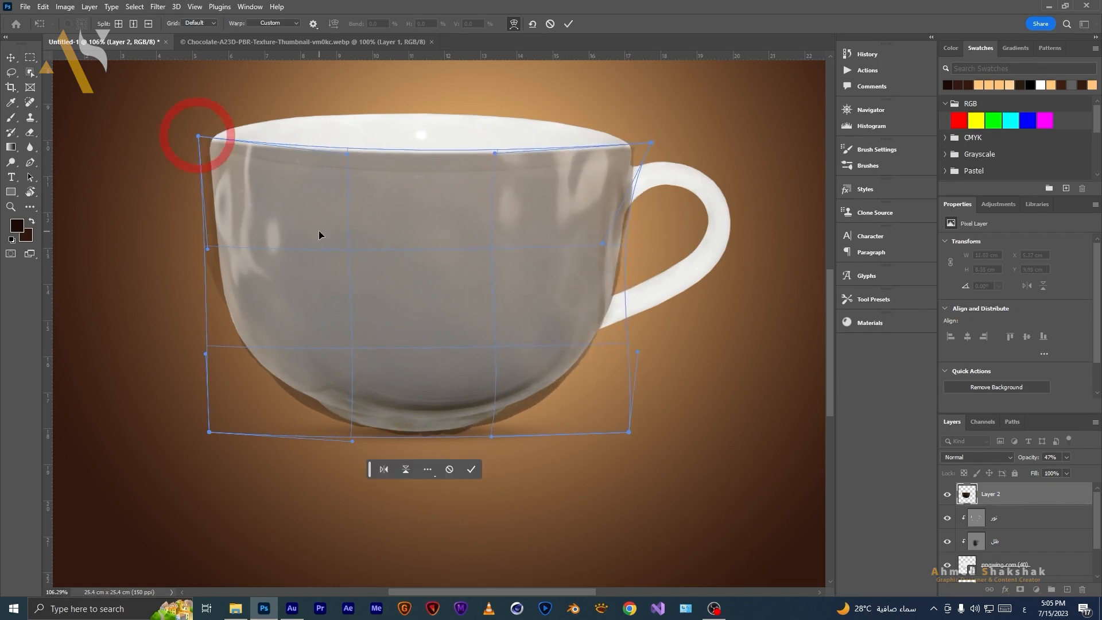
key("Return")
Clip the chocolate layer to the cup layer and restore its opacity to 100%.
key("m")
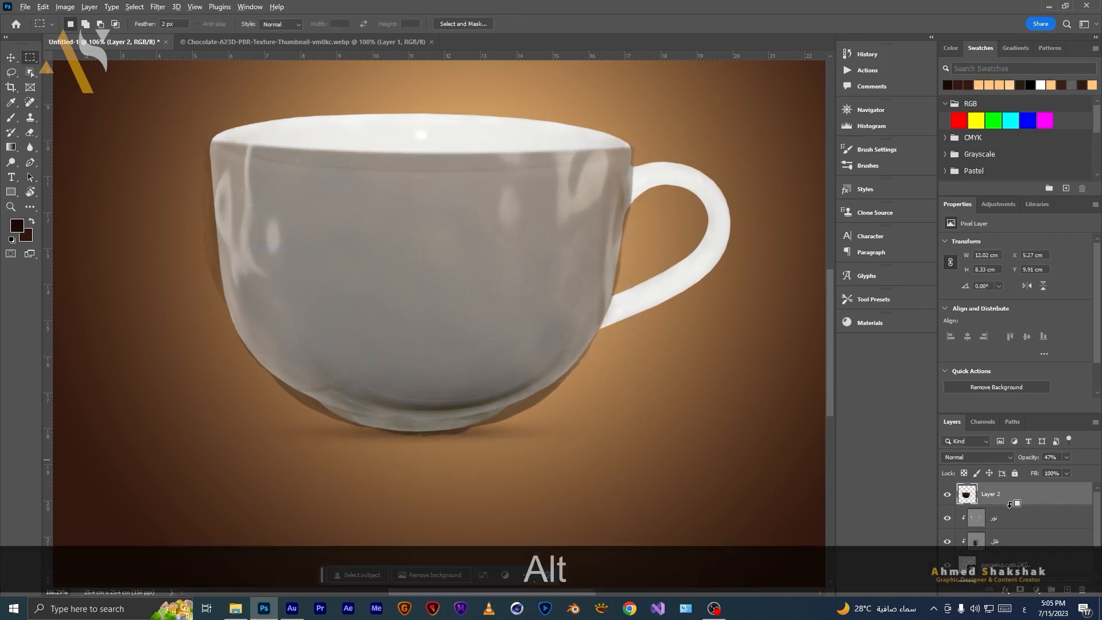
left_click(1009, 503, "alt")
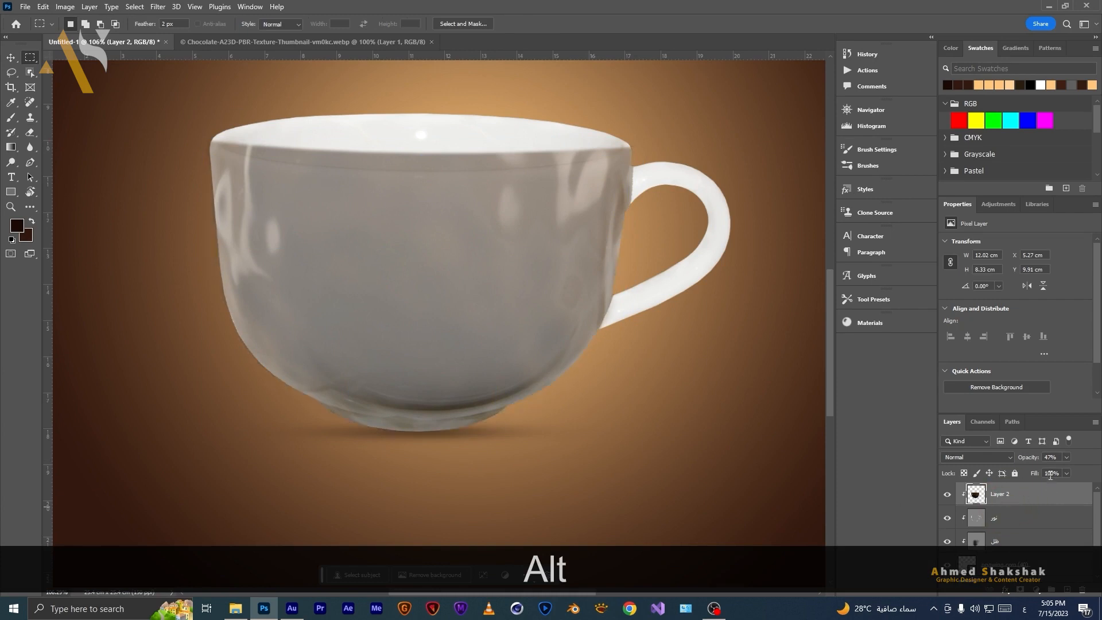
left_click_drag(1098, 457, 1099, 458)
Warp the chocolate layer's lower left edge to match the cup's bottom curve and apply.
scroll(565, 381, "down", 3)
left_click_drag(590, 454, 540, 421)
left_click_drag(226, 359, 348, 333)
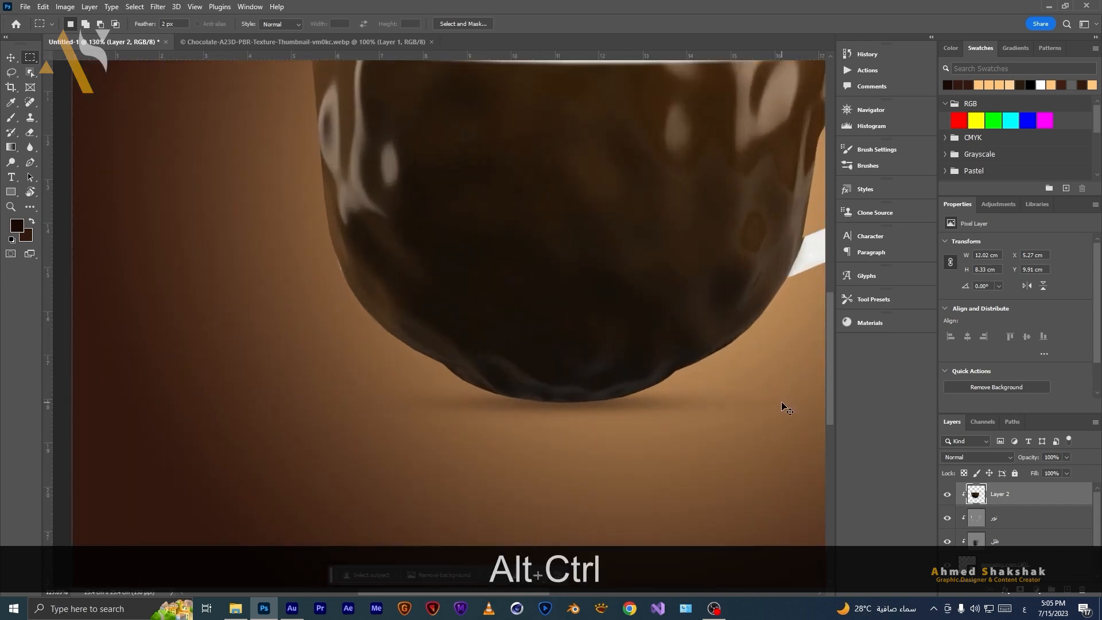
key("ctrl+alt+t")
right_click(381, 279)
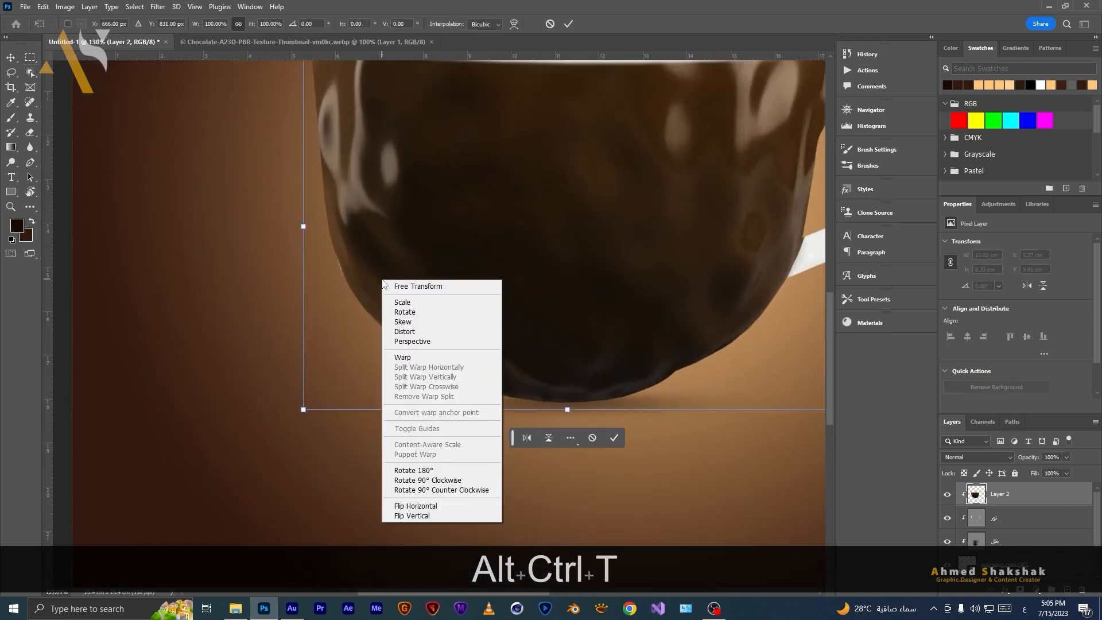
left_click(410, 358)
left_click_drag(346, 270, 339, 267)
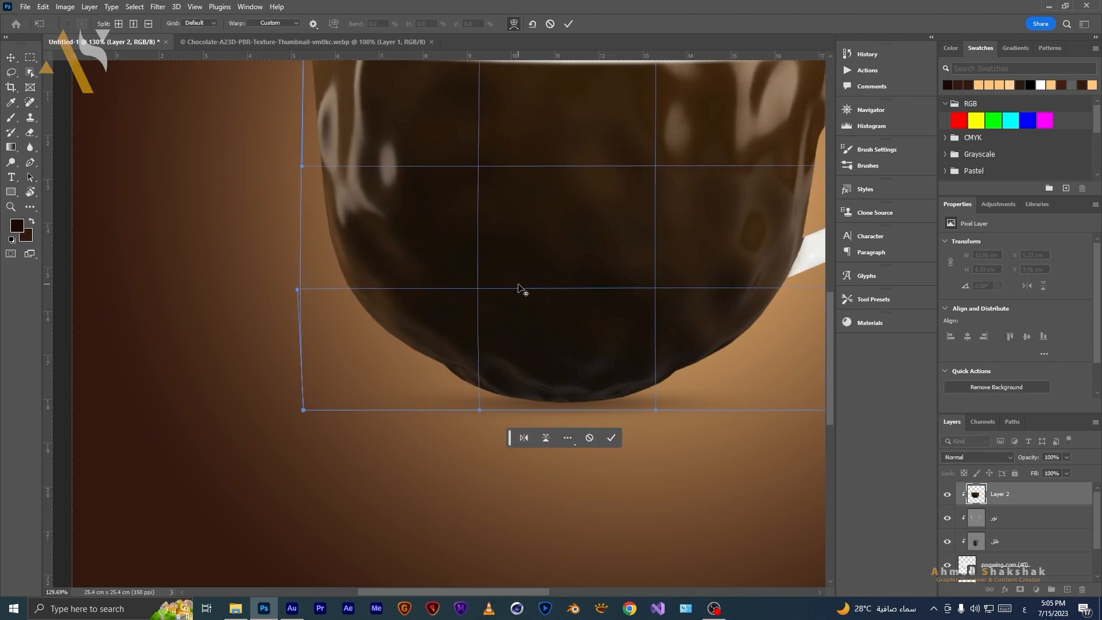
scroll(518, 288, "down", 3)
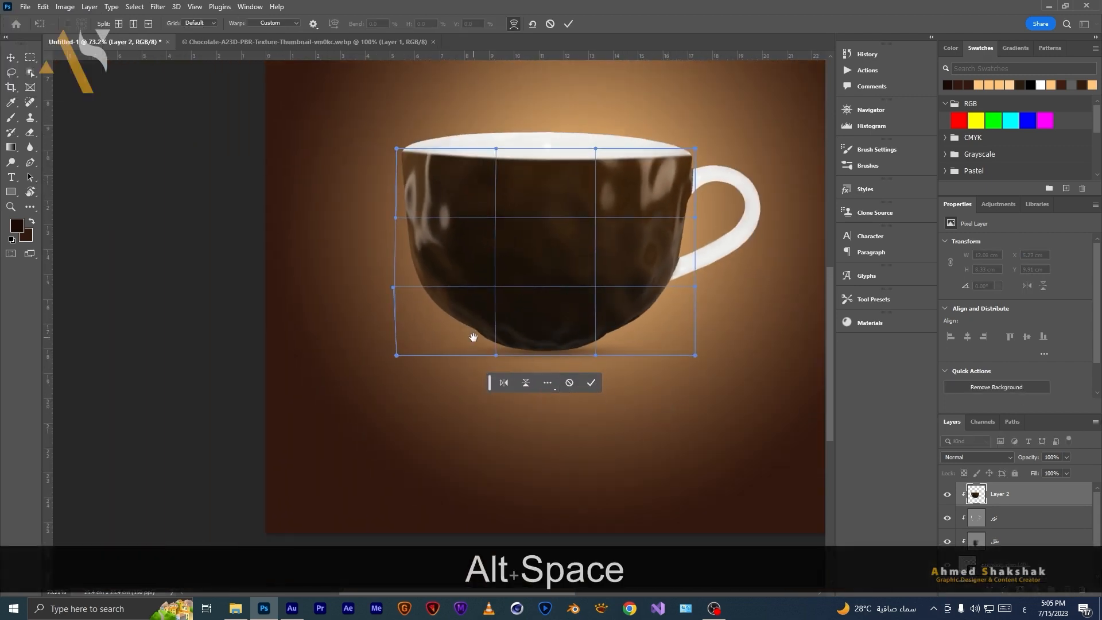
key("Return")
left_click_drag(605, 284, 347, 304)
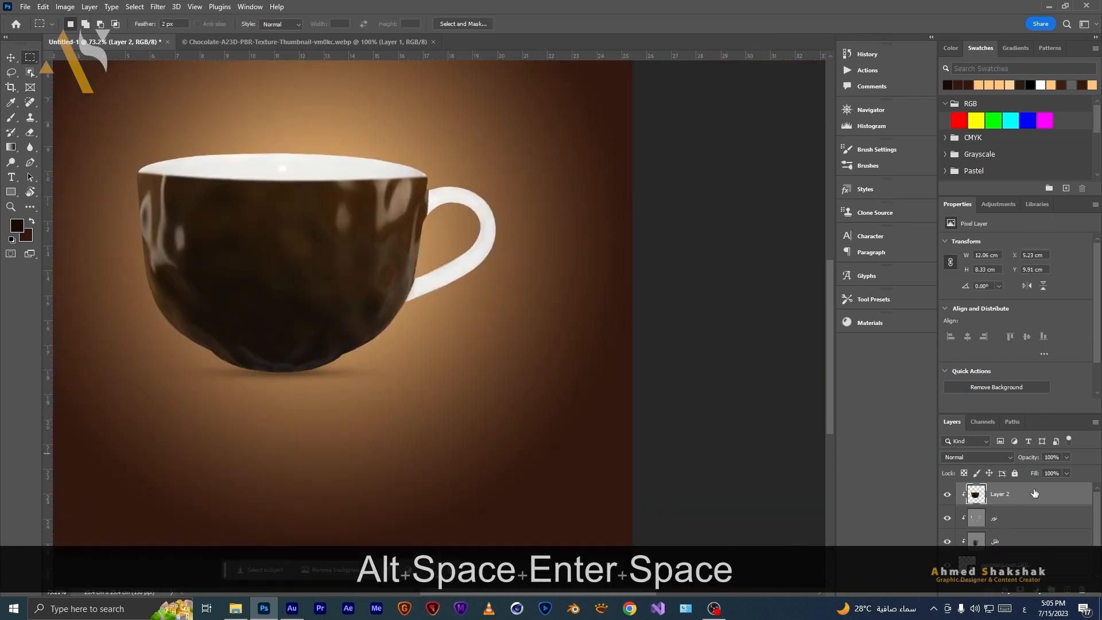
Move the chocolate layer below the light and shadow layers.
left_click_drag(1036, 500, 1035, 548)
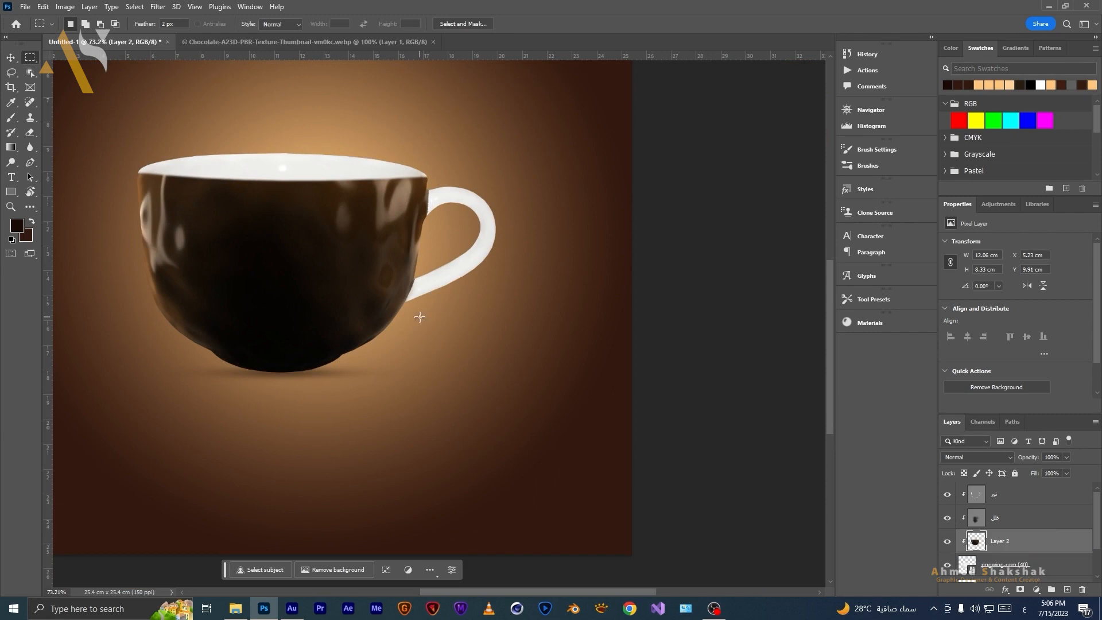
left_click_drag(347, 269, 520, 300)
scroll(480, 297, "down", 4)
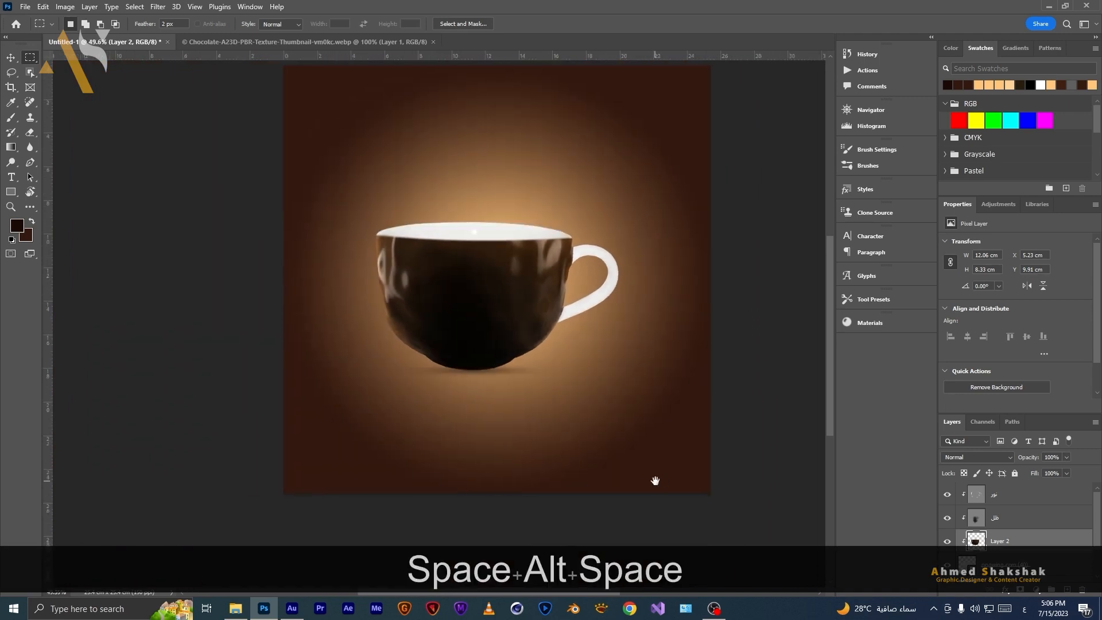
Set the "ظل" layer's opacity to 60%, toggling its visibility to compare.
left_click(974, 519)
left_click(948, 518)
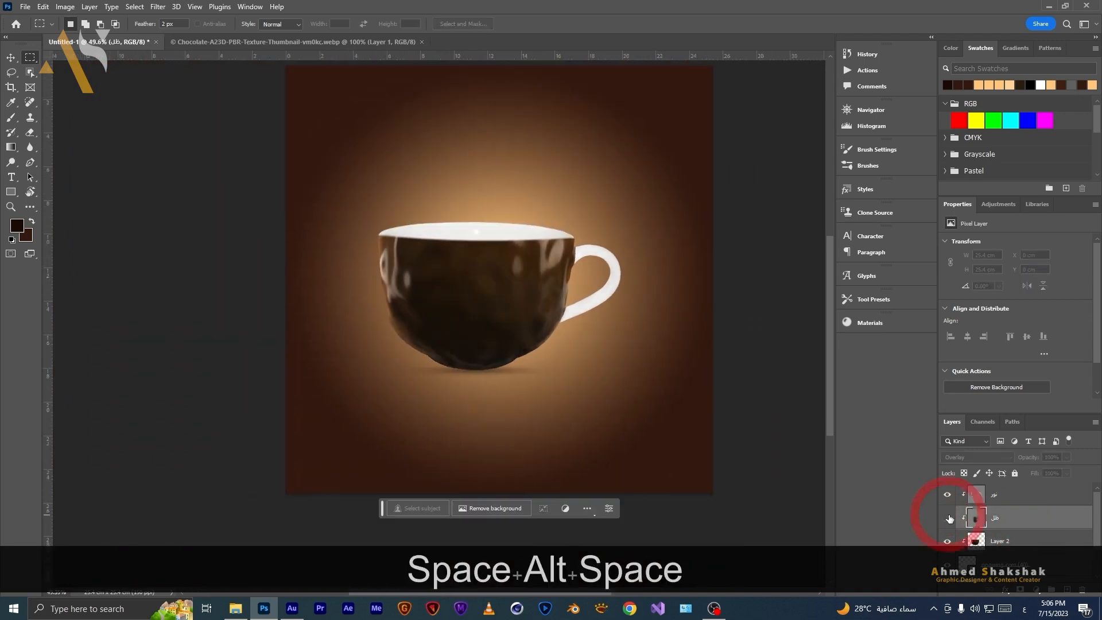
left_click(947, 518)
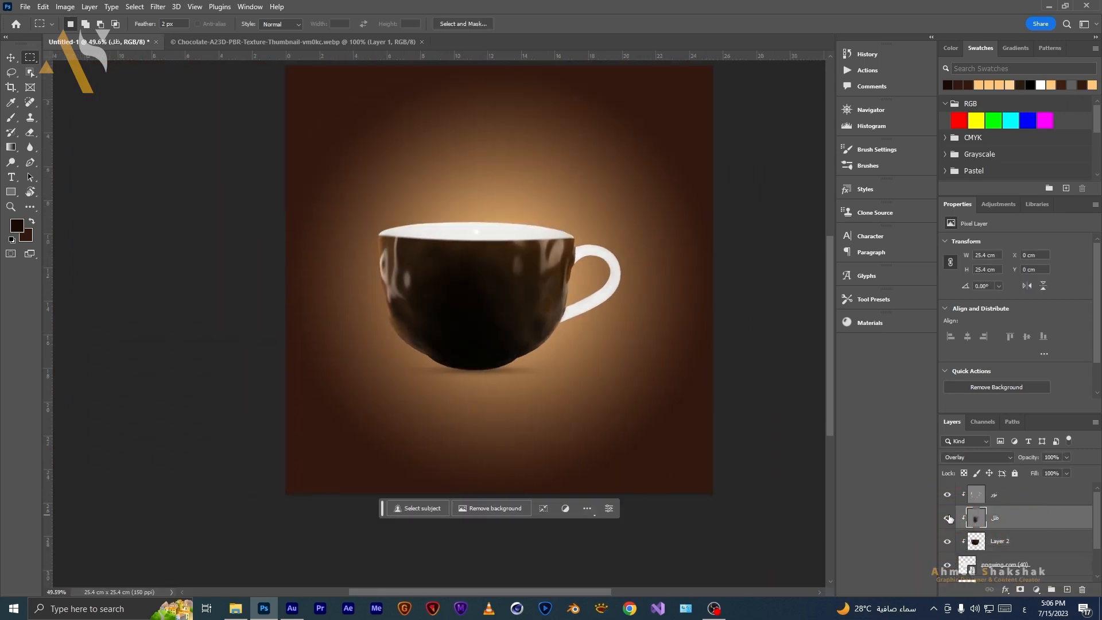
left_click(1048, 457)
type("8")
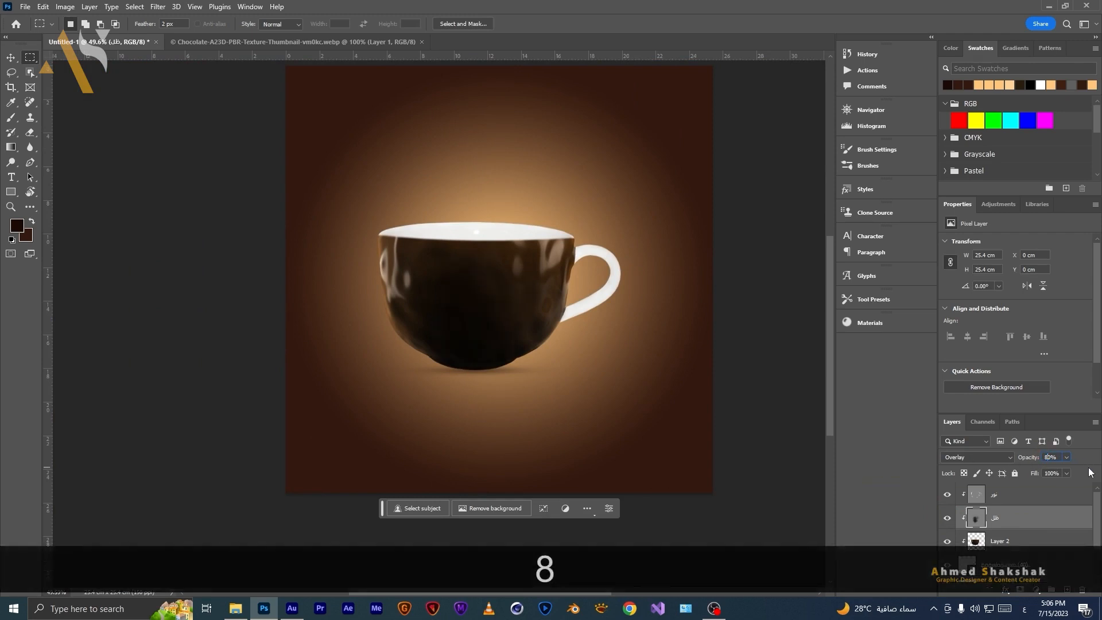
type("7")
key("BackSpace")
key("BackSpace")
type("6")
key("Return")
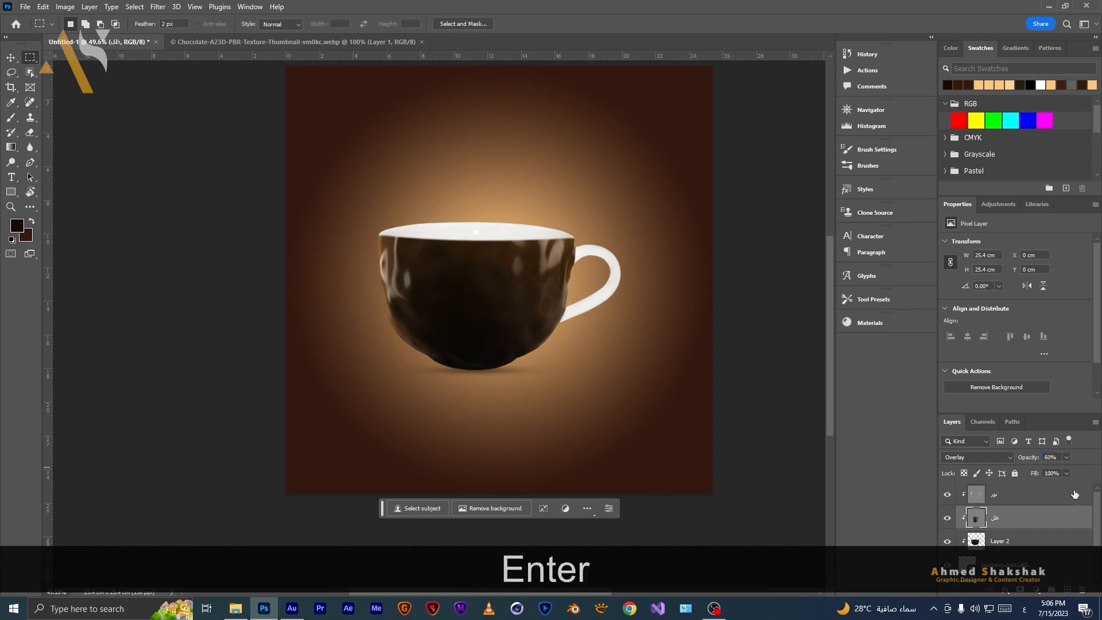
Toggle the "نور" and "ظل" layers' visibility to compare the lighting effect.
left_click(946, 494)
left_click(947, 494)
left_click(948, 519)
left_click(948, 519)
left_click(948, 519)
left_click(948, 520)
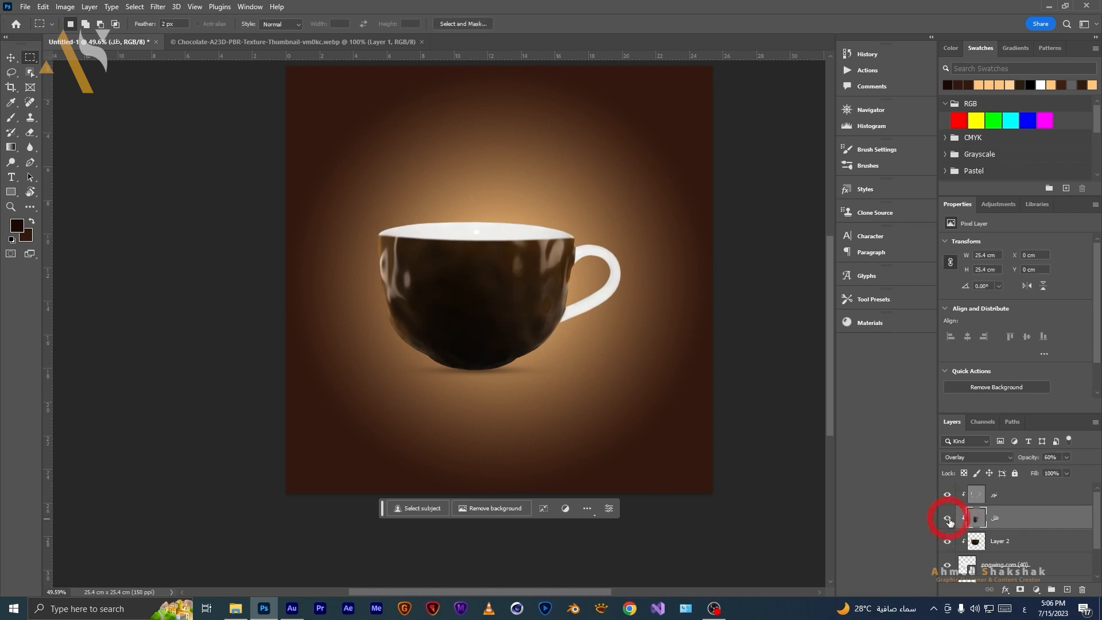
left_click(948, 519)
left_click(947, 519)
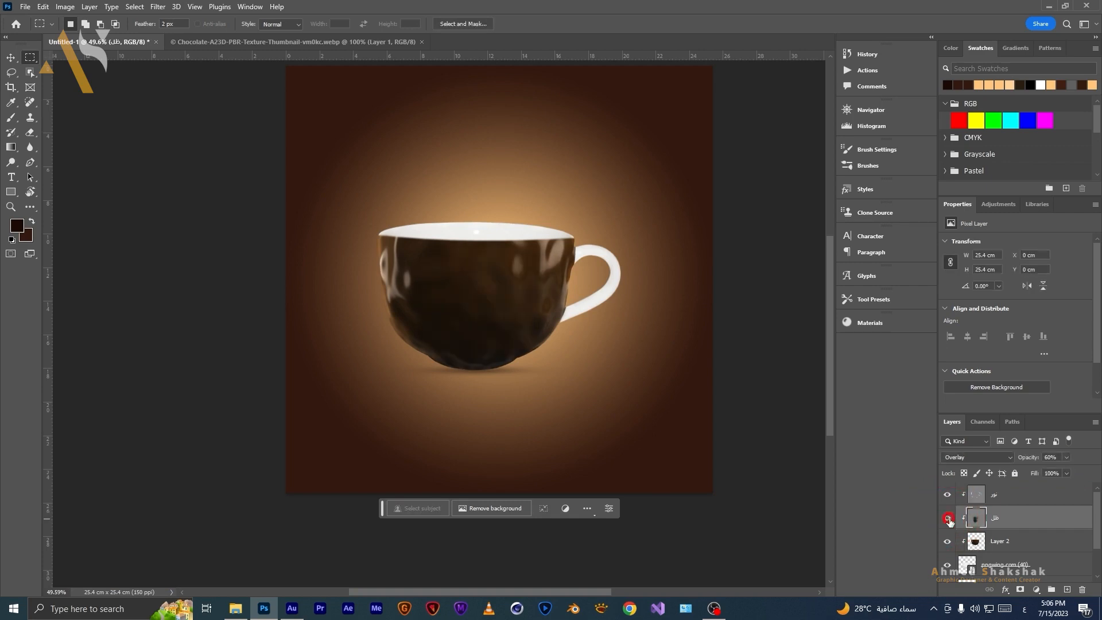
Lower the "ظل" layer's opacity to 50%.
left_click(1048, 457)
type("5")
key("Return")
Open the chocolate layer's blending options and split the Current Layer Blend If white slider, dragging it to 60.
left_click(1032, 538)
key("alt+space")
left_click_drag(496, 373, 436, 395)
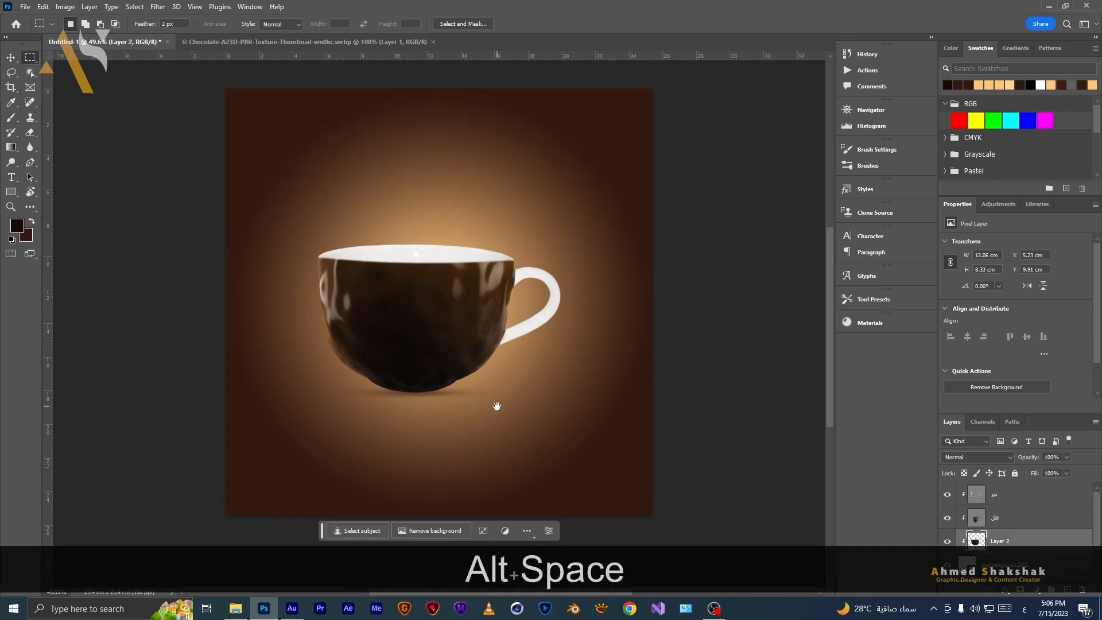
left_click(1046, 539)
double_click(1079, 548)
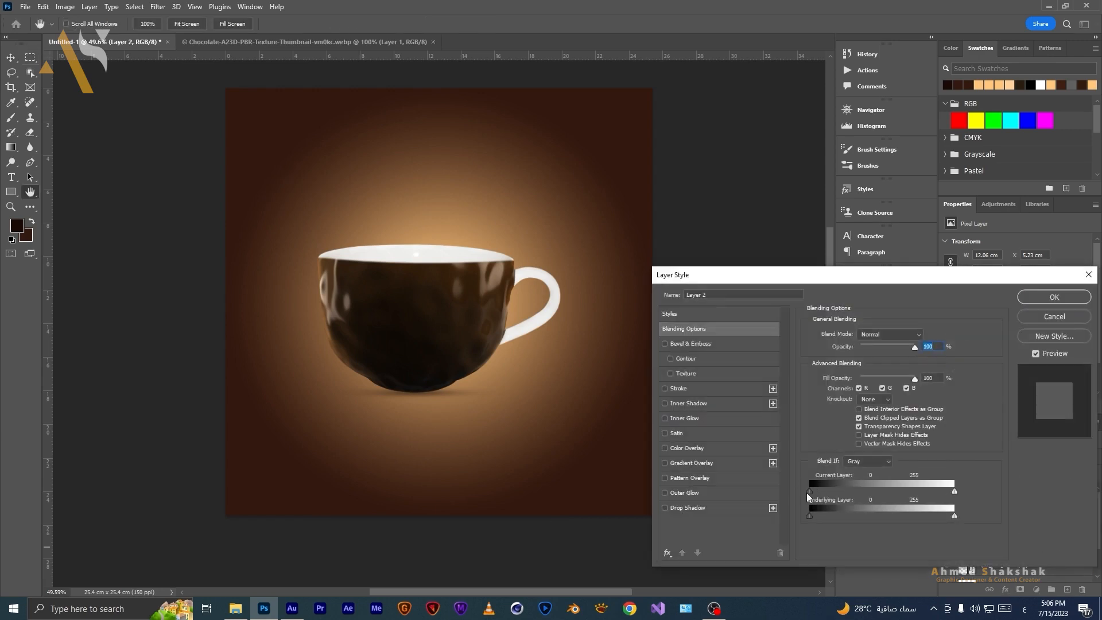
mouse_move(809, 492)
left_mouse_down()
mouse_move(830, 491)
mouse_move(808, 491)
left_mouse_up()
mouse_move(954, 492)
left_mouse_down()
mouse_move(937, 491)
mouse_move(955, 494)
left_mouse_up()
left_click(953, 493, "alt")
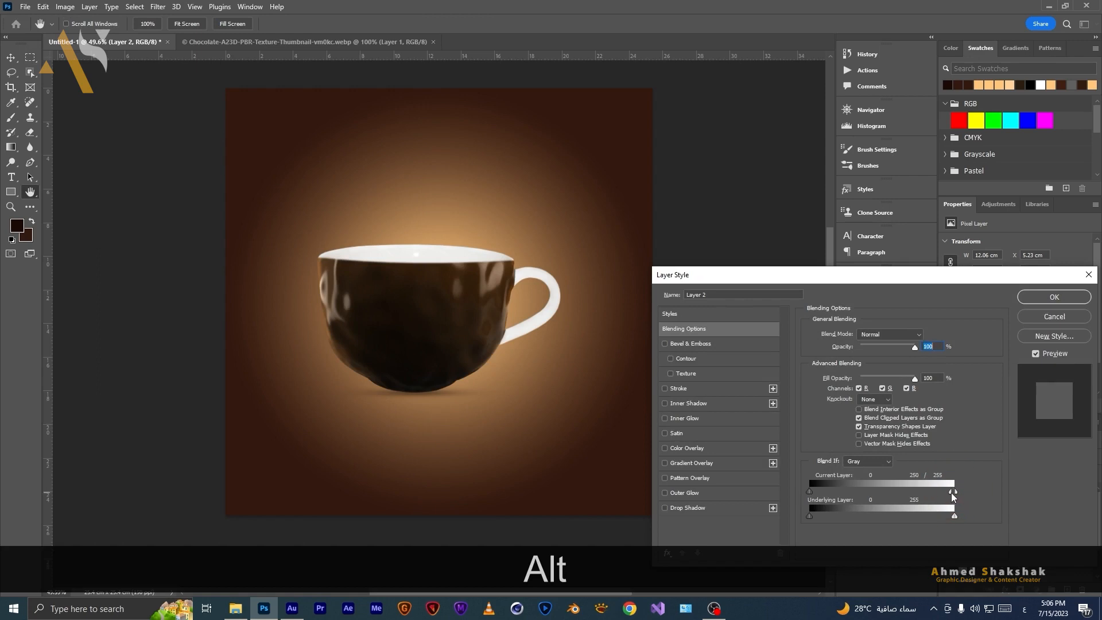
left_click_drag(952, 495, 950, 495)
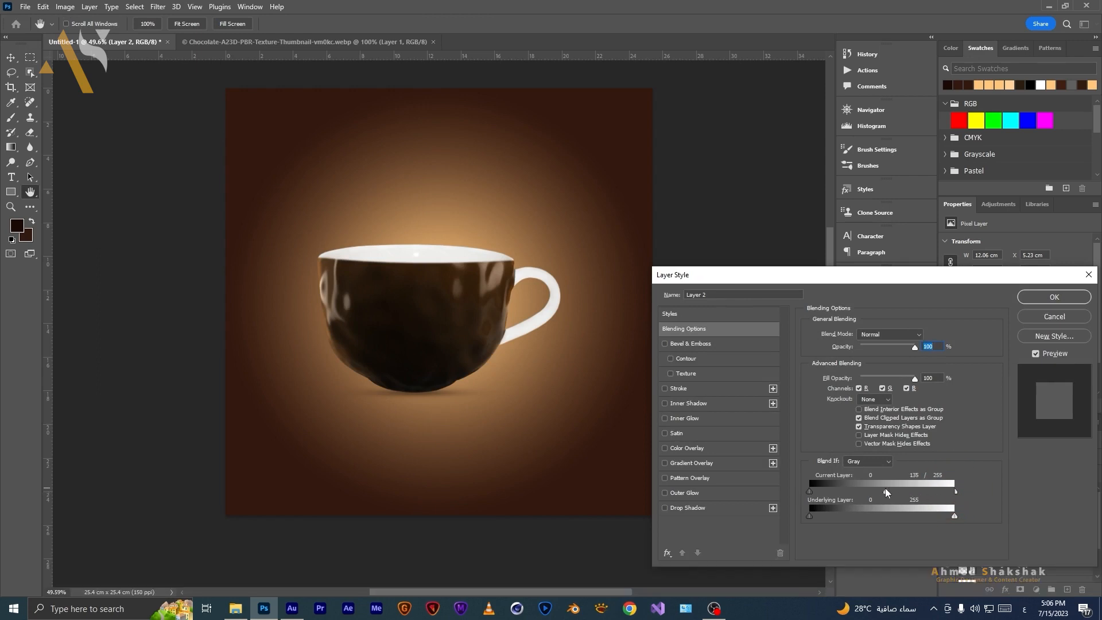
left_click_drag(876, 492, 721, 512)
Split the Underlying Layer Blend If black slider to 211 and confirm the layer style.
left_click_drag(810, 516, 924, 519)
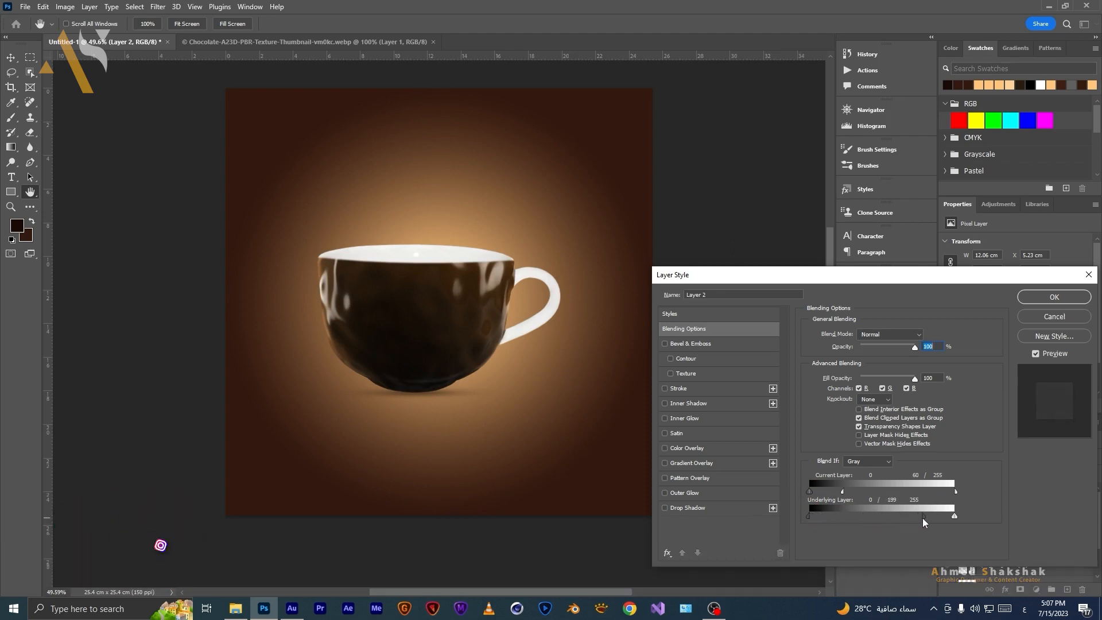
left_click_drag(923, 519, 930, 523)
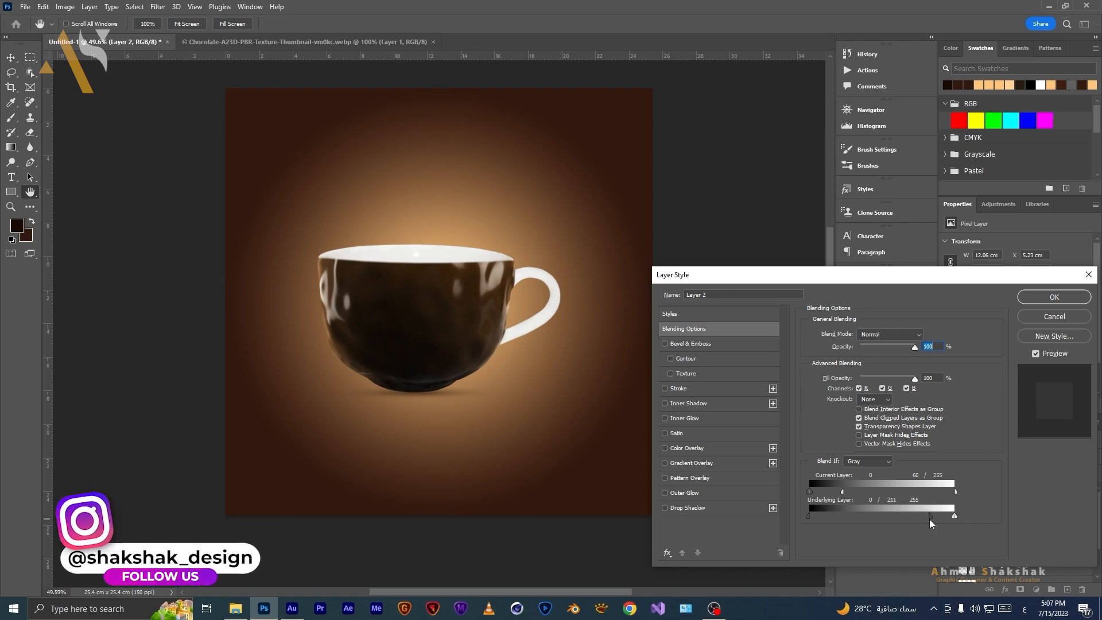
key("Return")
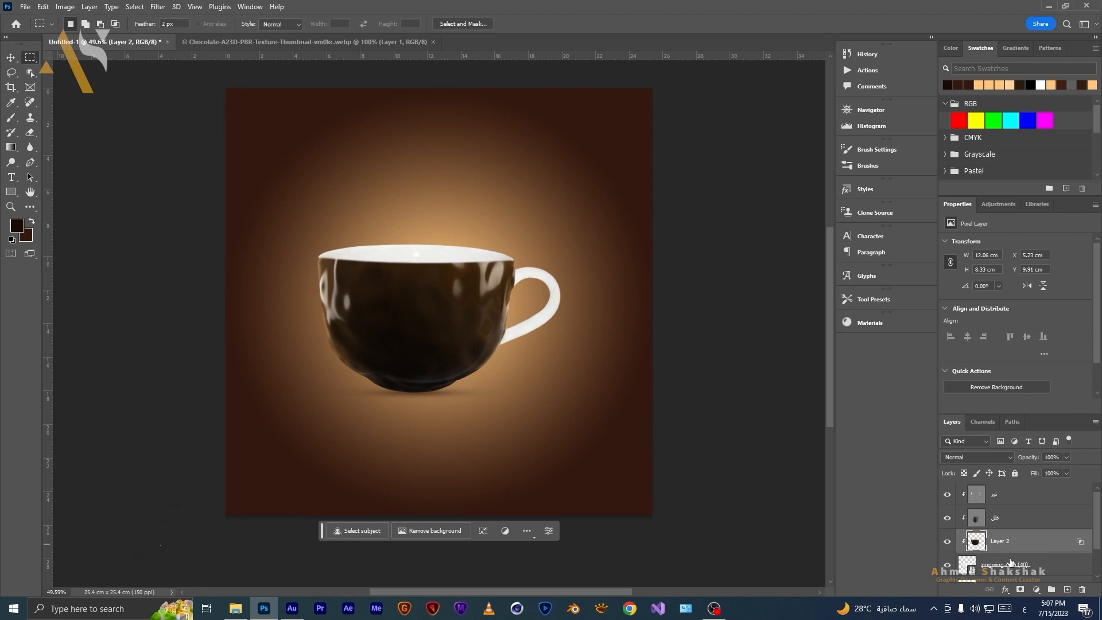
Duplicate the chocolate layer.
key("ctrl")
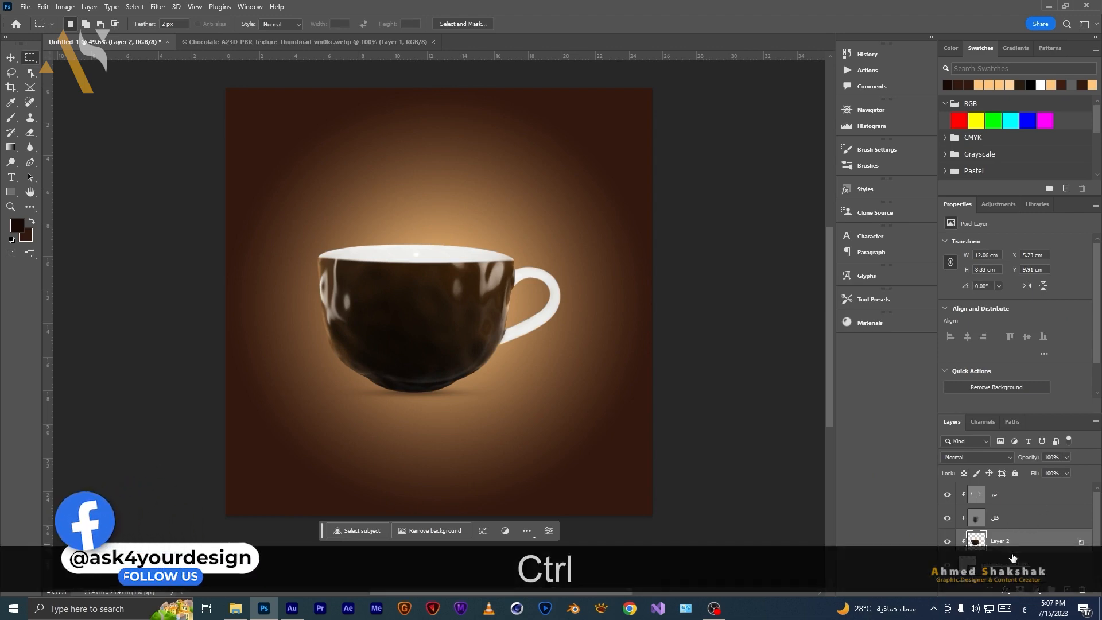
key("ctrl+j")
scroll(1030, 538, "down", 2)
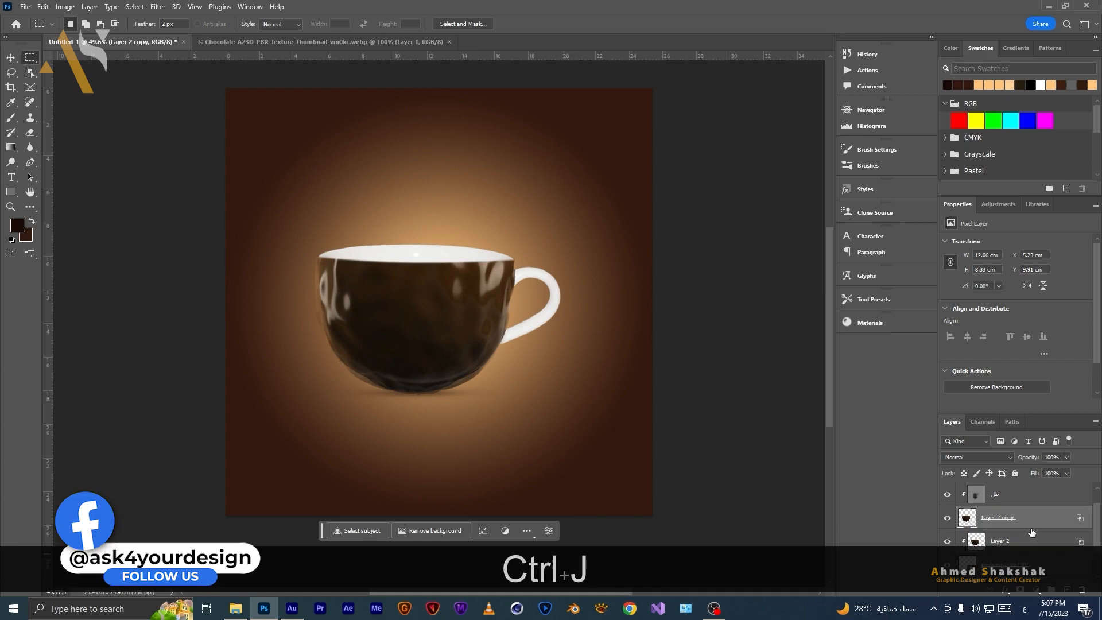
left_click(1023, 505, "alt")
scroll(1022, 510, "up", 2)
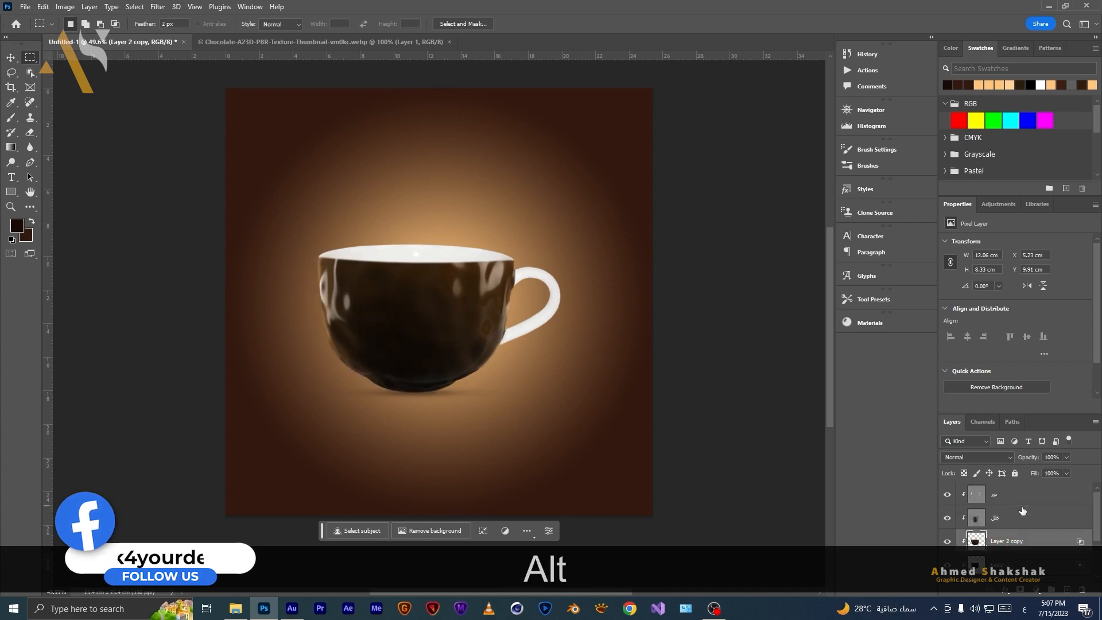
Rotate the duplicated chocolate layer 90° clockwise and reposition it over the cup.
key("v")
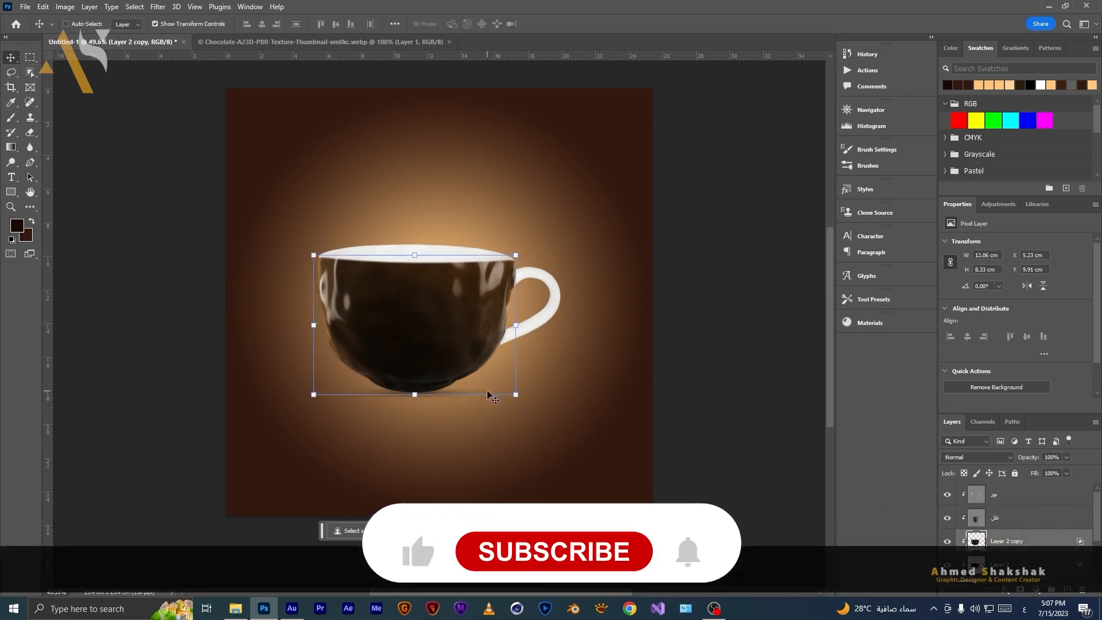
key("ctrl+t")
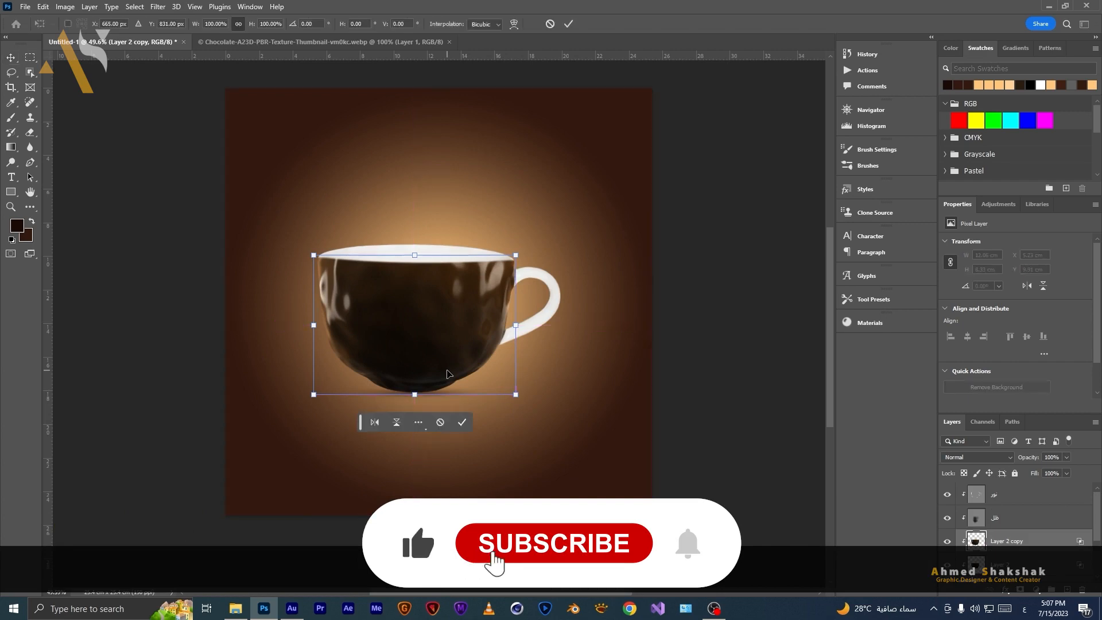
right_click(448, 373)
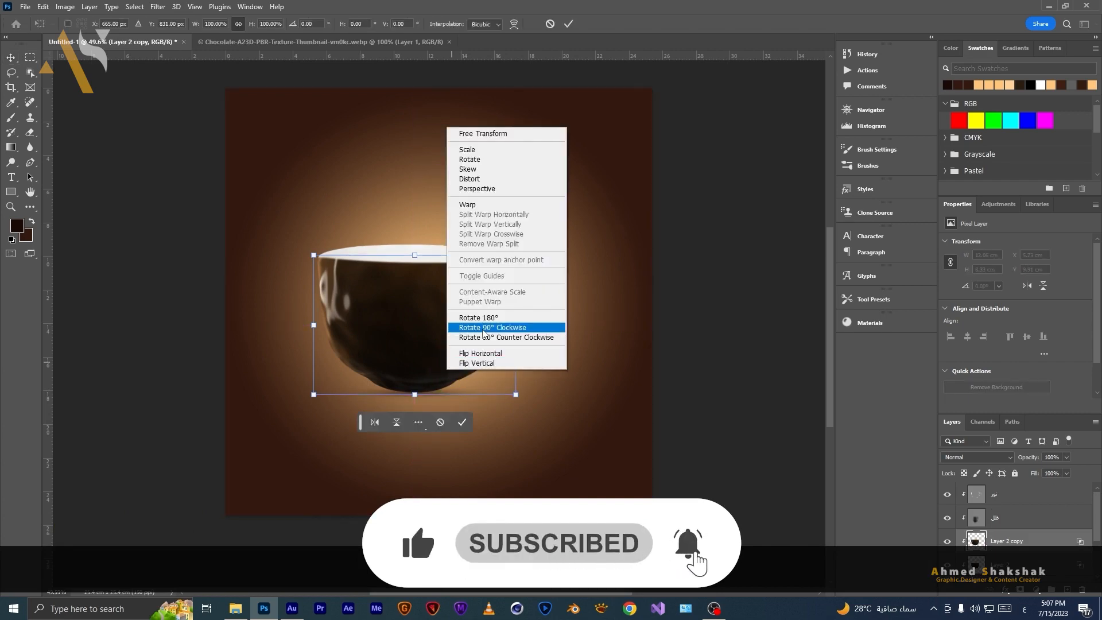
left_click(492, 327)
left_click_drag(411, 339, 452, 354)
key("Return")
key("m")
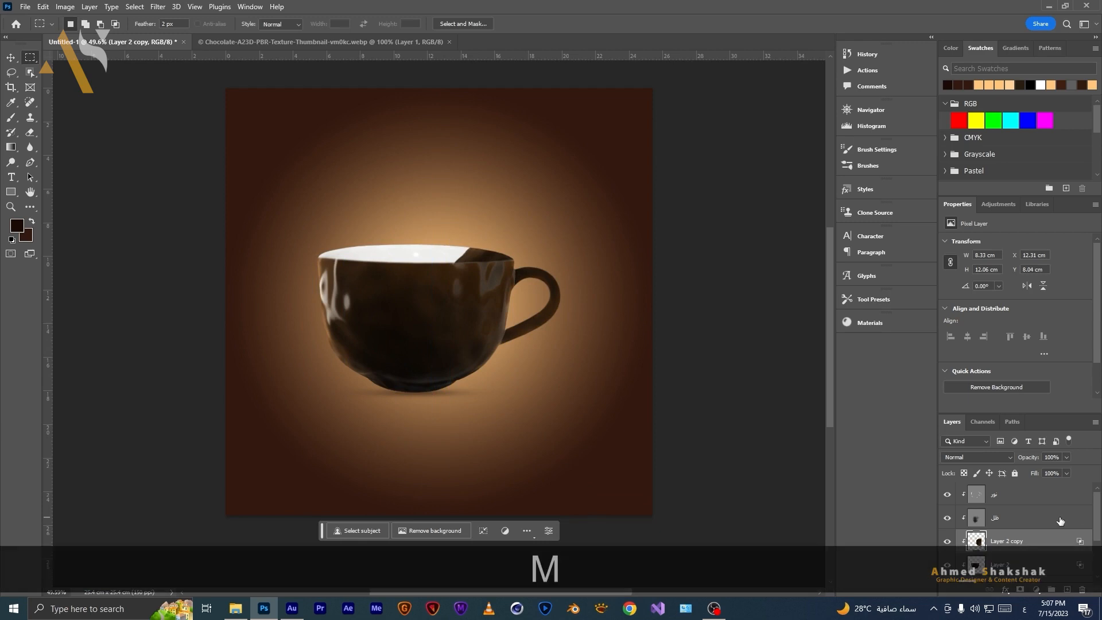
scroll(565, 319, "up", 3)
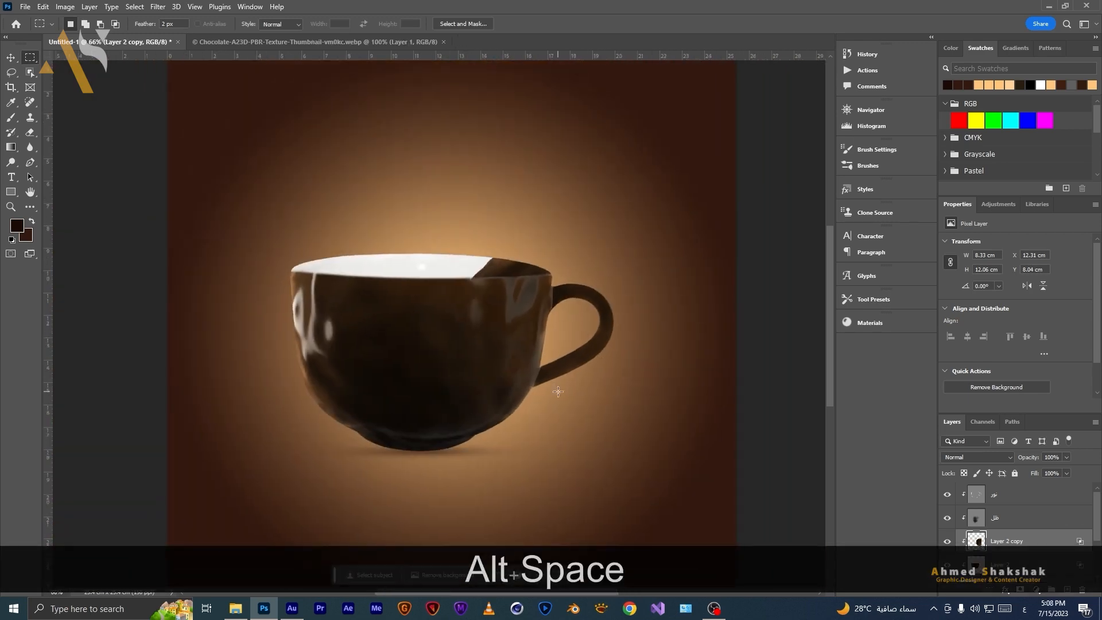
Select the light layer and dodge highlights along the cup handle at 70% exposure with a small brush.
scroll(469, 394, "down", 3)
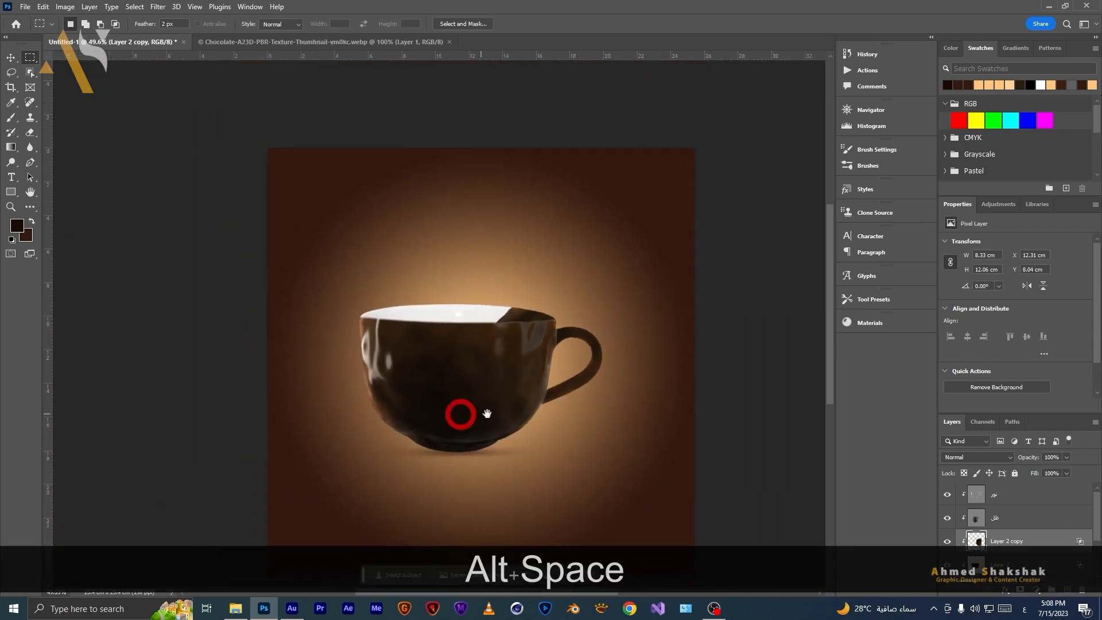
left_click(1019, 497)
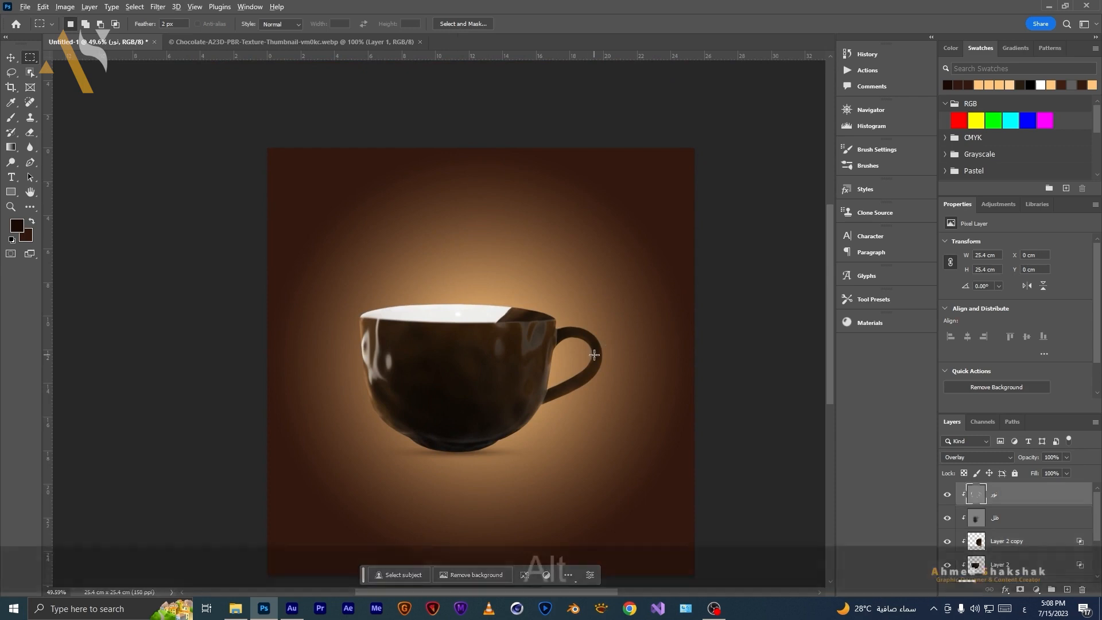
scroll(596, 357, "up", 14)
left_click_drag(567, 396, 550, 300)
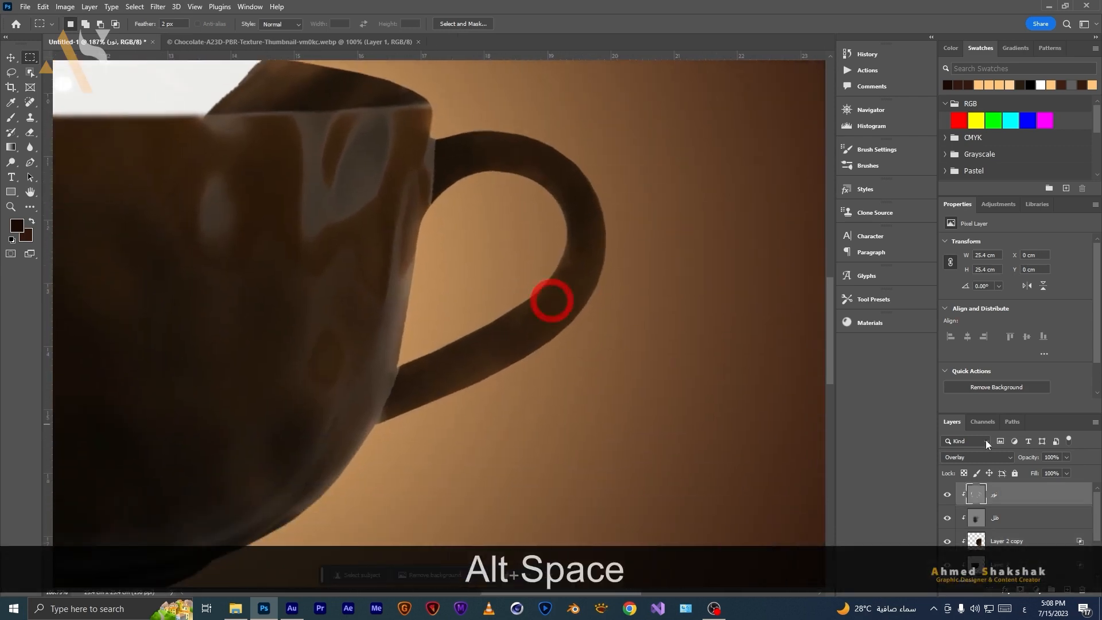
left_click(11, 162)
key("bracketleft")
key("bracketleft")
key("bracketleft")
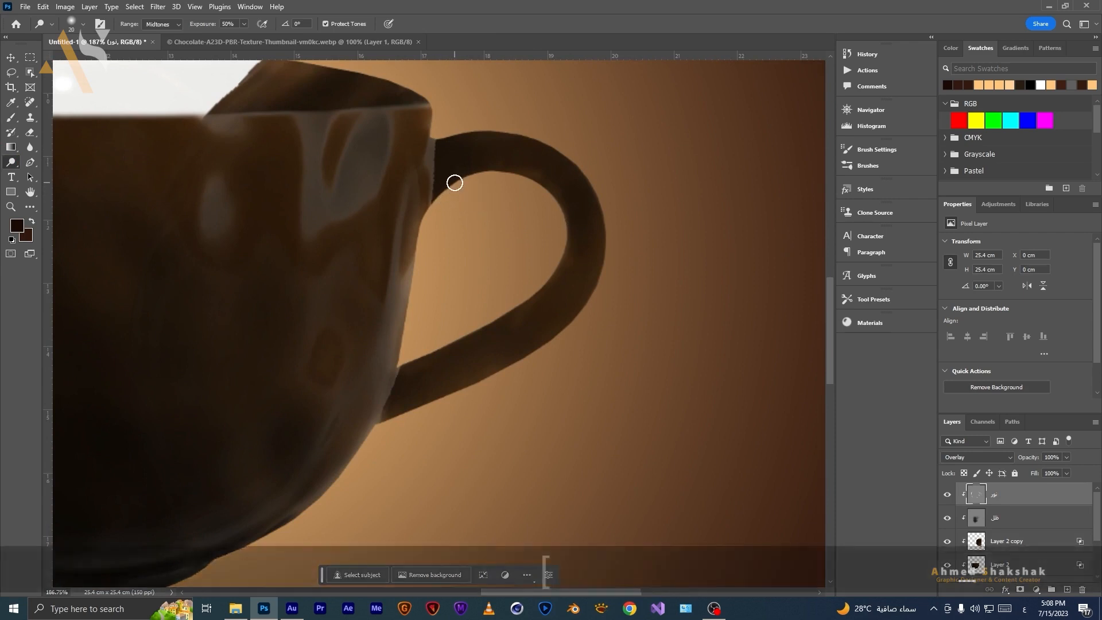
key("bracketright")
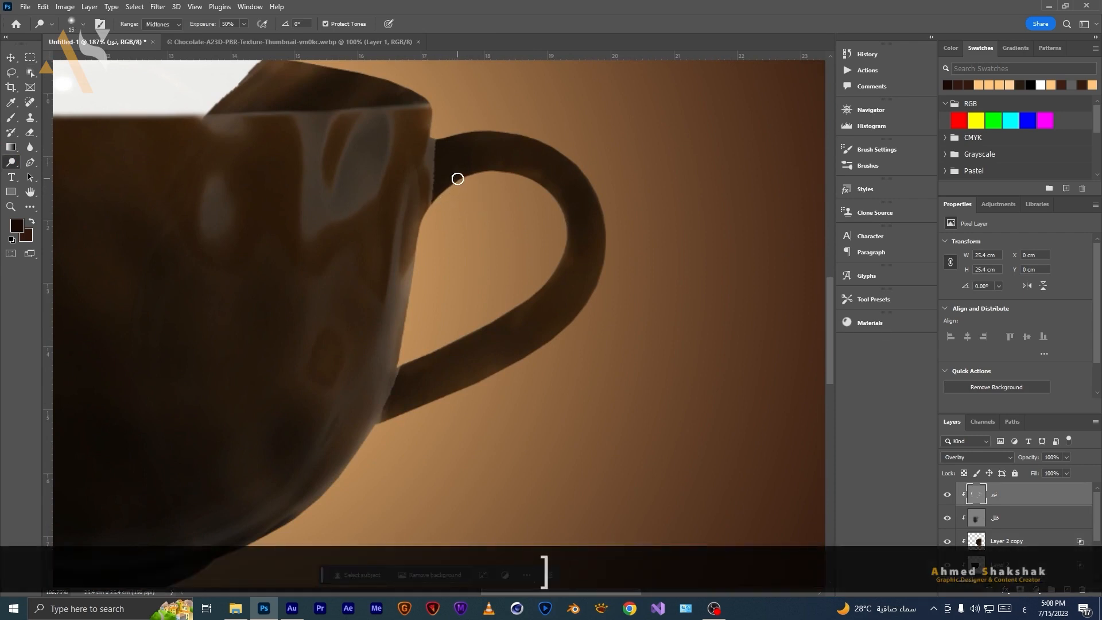
key("7")
left_click_drag(459, 180, 436, 200)
mouse_move(504, 175)
left_mouse_down()
mouse_move(477, 176)
mouse_move(552, 191)
left_mouse_up()
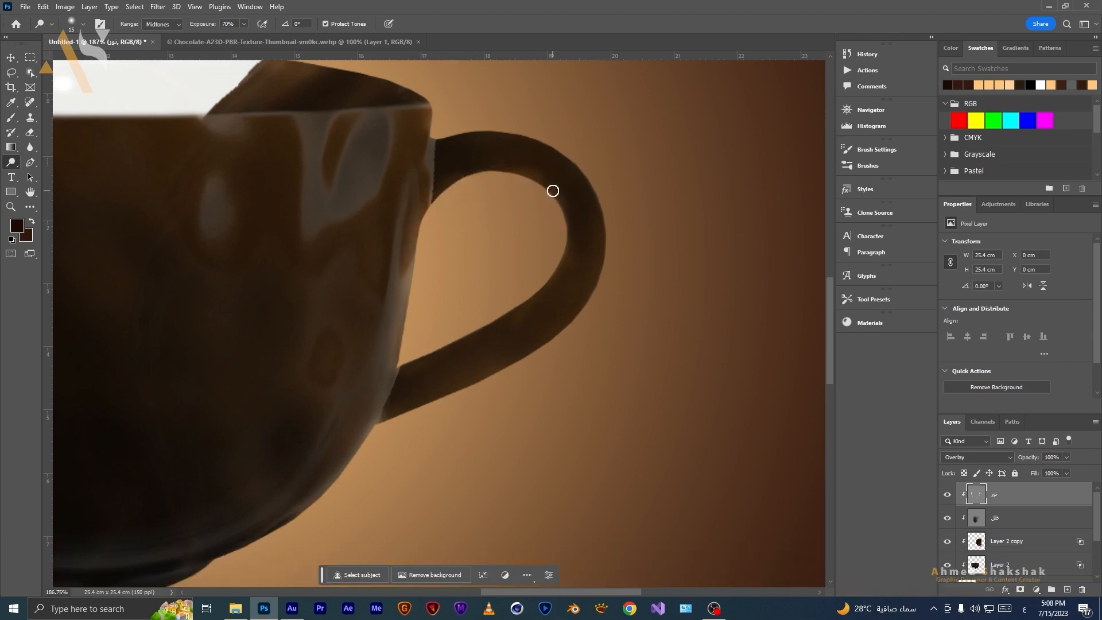
mouse_move(563, 249)
left_mouse_down()
mouse_move(562, 211)
mouse_move(583, 222)
mouse_move(560, 253)
left_mouse_up()
mouse_move(516, 313)
left_mouse_down()
mouse_move(398, 360)
mouse_move(421, 359)
mouse_move(394, 376)
left_mouse_up()
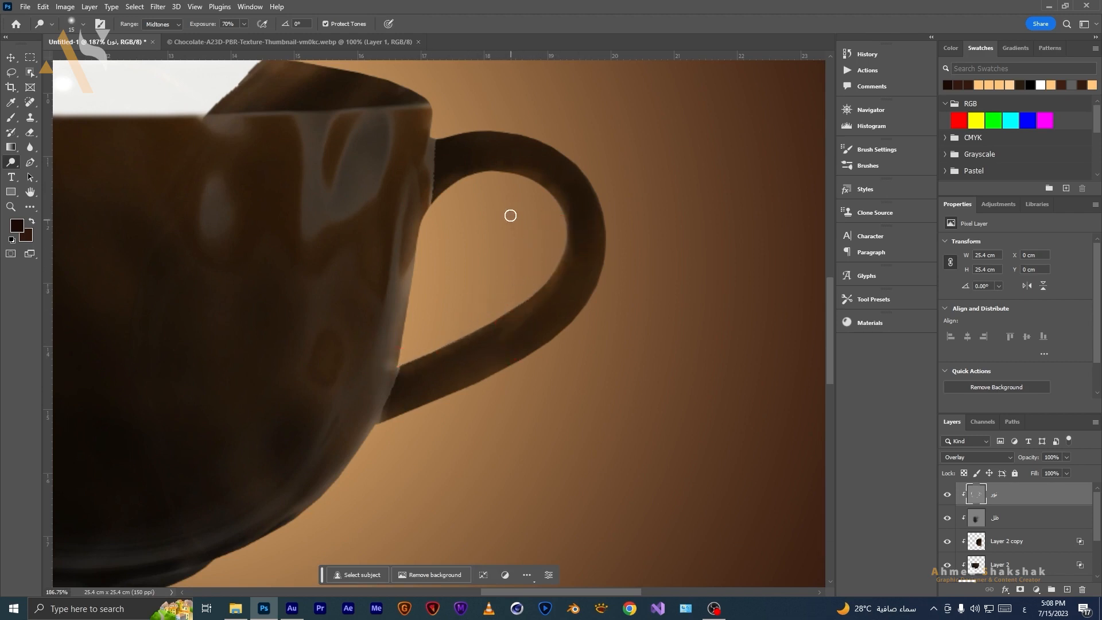
left_click_drag(484, 135, 514, 133)
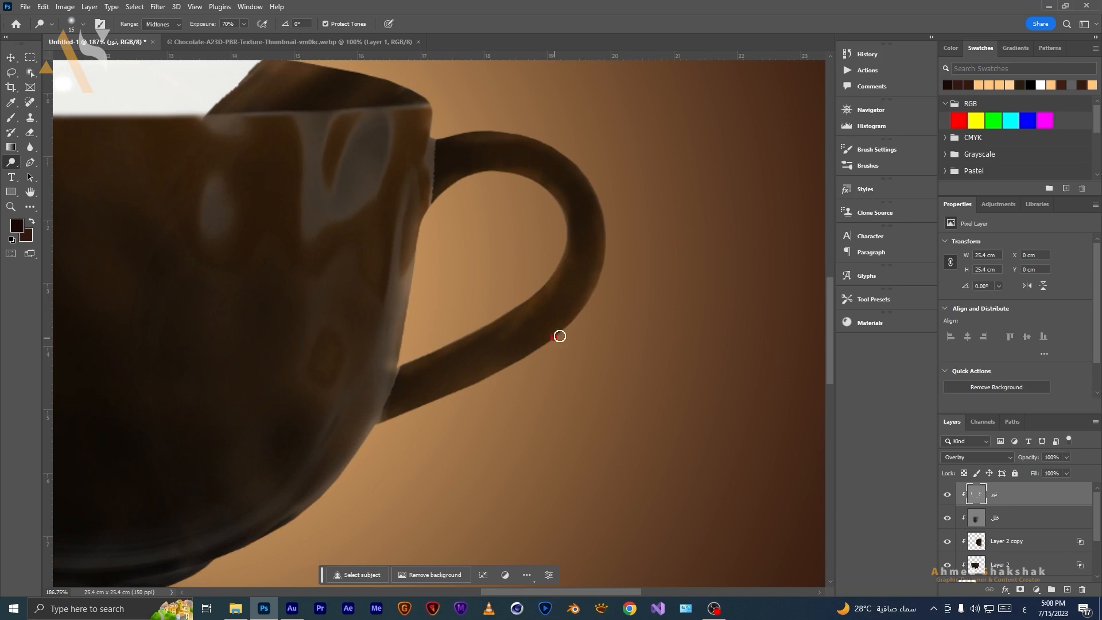
left_click(459, 394)
Select the shadow layer and burn the cup's side near the handle joint with the Burn tool at 30% exposure.
left_click(1007, 518)
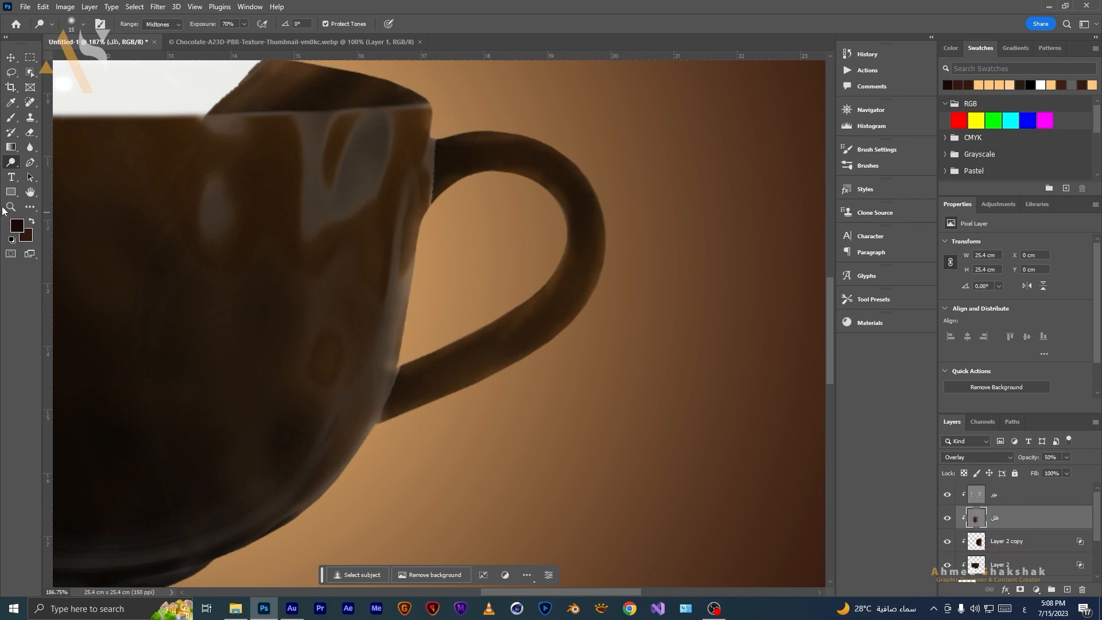
right_click(12, 165)
left_click(58, 174)
key("bracketleft")
key("bracketleft")
key("bracketleft")
key("bracketleft")
key("bracketleft")
key("bracketleft")
key("bracketleft")
key("bracketleft")
key("bracketleft")
key("bracketleft")
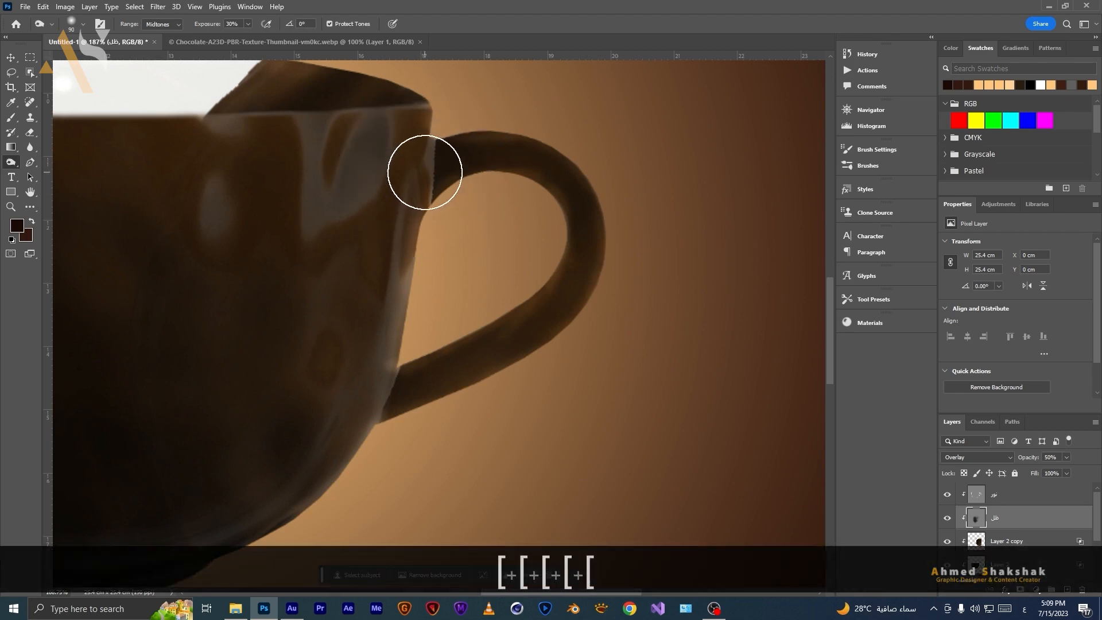
key("bracketleft")
key("bracketleft")
key("bracketleft")
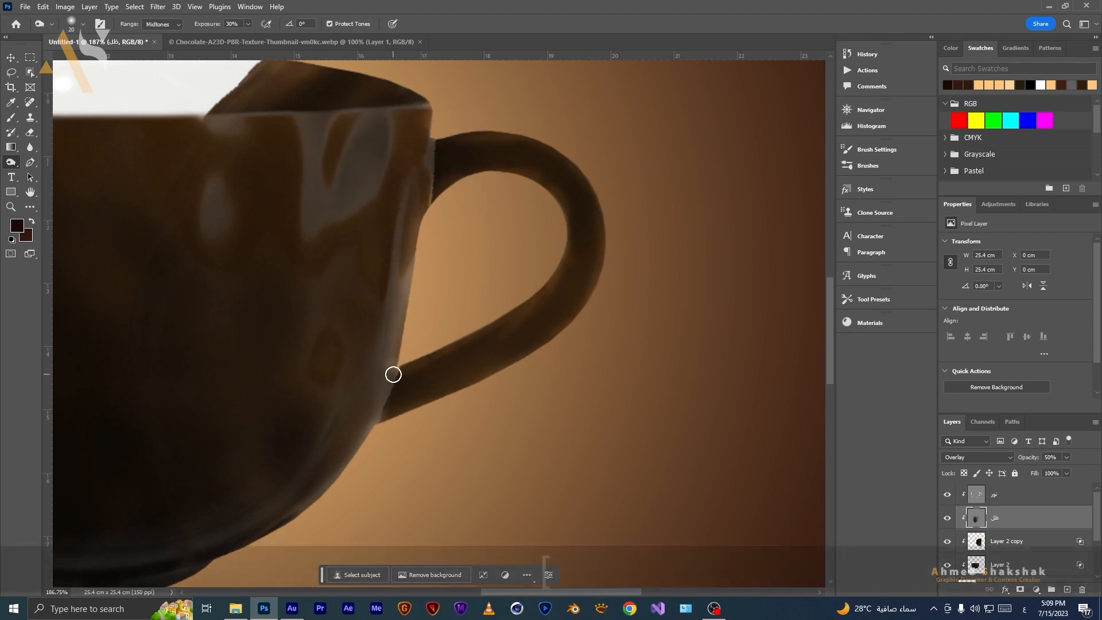
key("bracketright")
key("bracketright")
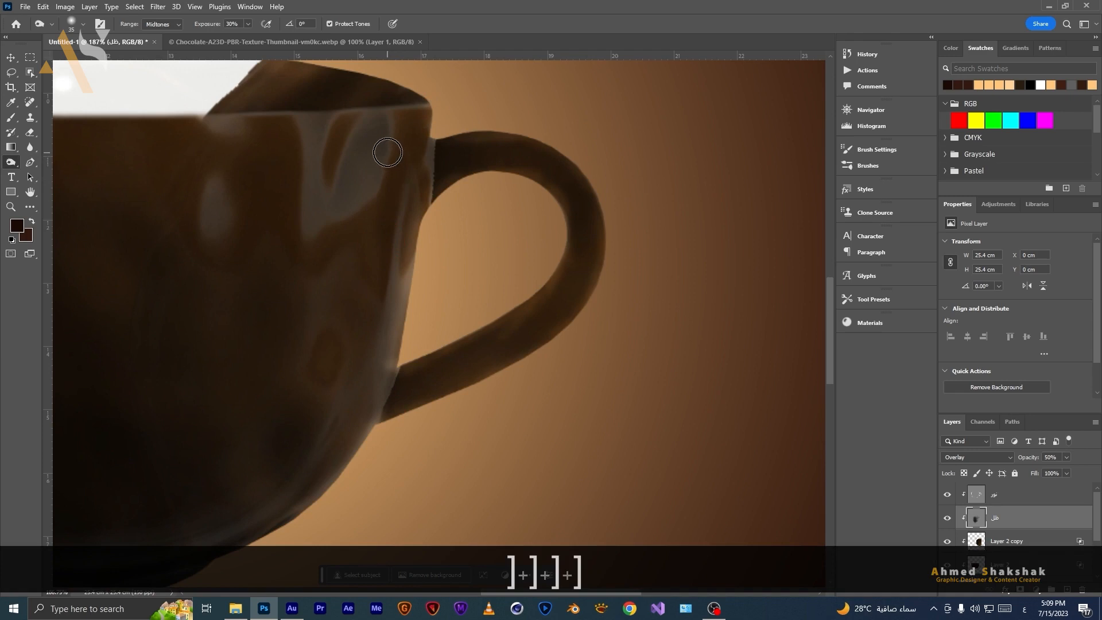
left_click_drag(416, 138, 375, 304)
mouse_move(427, 197)
left_mouse_down()
mouse_move(373, 292)
mouse_move(265, 582)
left_mouse_up()
left_click_drag(333, 416, 212, 580)
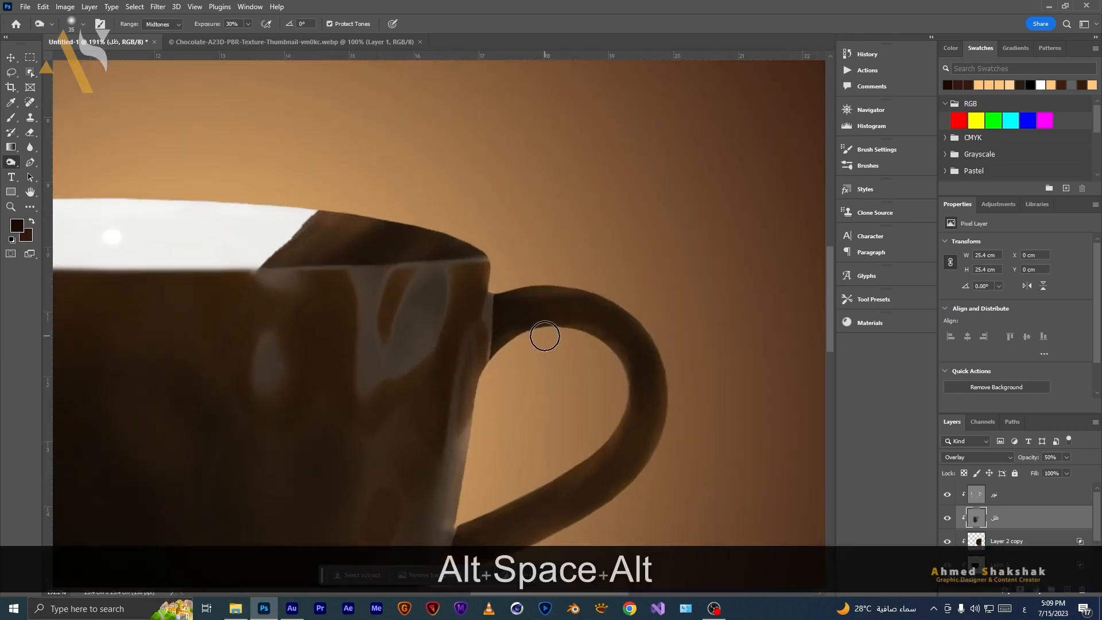
Add a layer mask to Layer 2 and paint black on it where the chocolate meets the handle.
key("space")
left_click_drag(535, 471, 528, 398)
left_click(1012, 540)
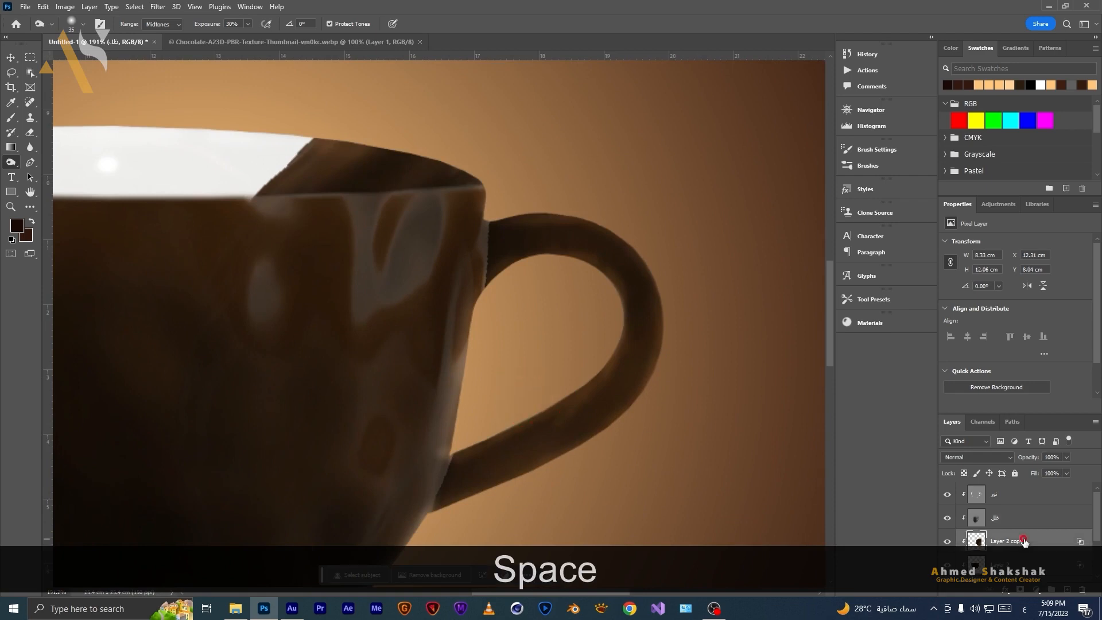
scroll(1016, 528, "down", 1)
left_click(946, 494)
left_click(946, 494)
left_click(1009, 516)
left_click(1022, 589)
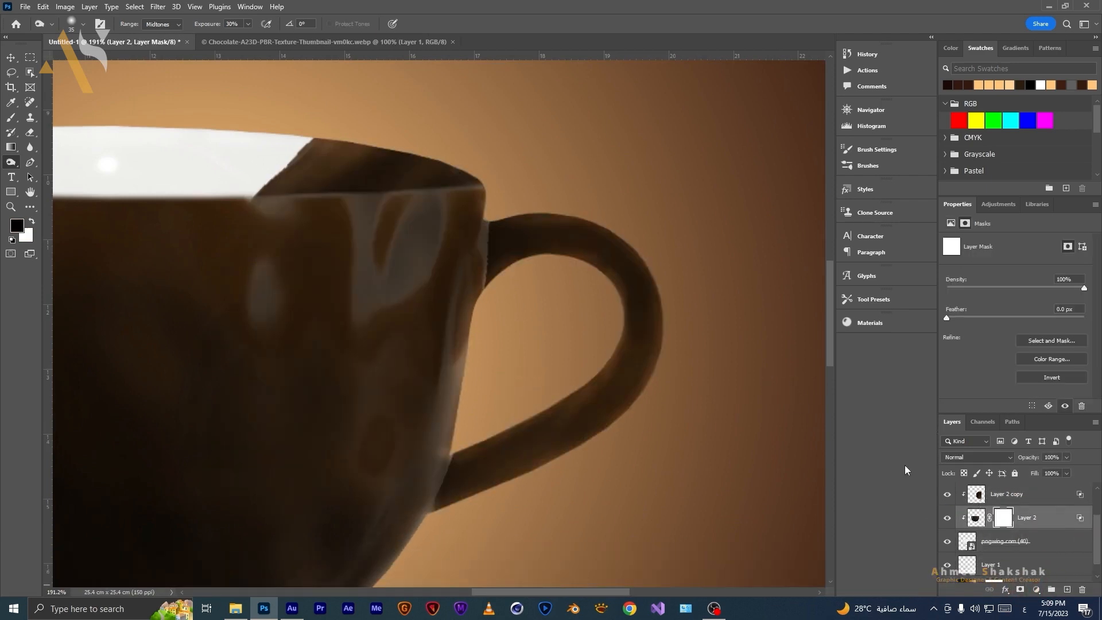
left_click(10, 117)
key("bracketleft")
key("bracketleft")
key("bracketleft")
key("bracketleft")
key("bracketleft")
key("bracketleft")
key("bracketleft")
key("bracketleft")
key("bracketleft")
key("bracketleft")
key("bracketleft")
key("bracketleft")
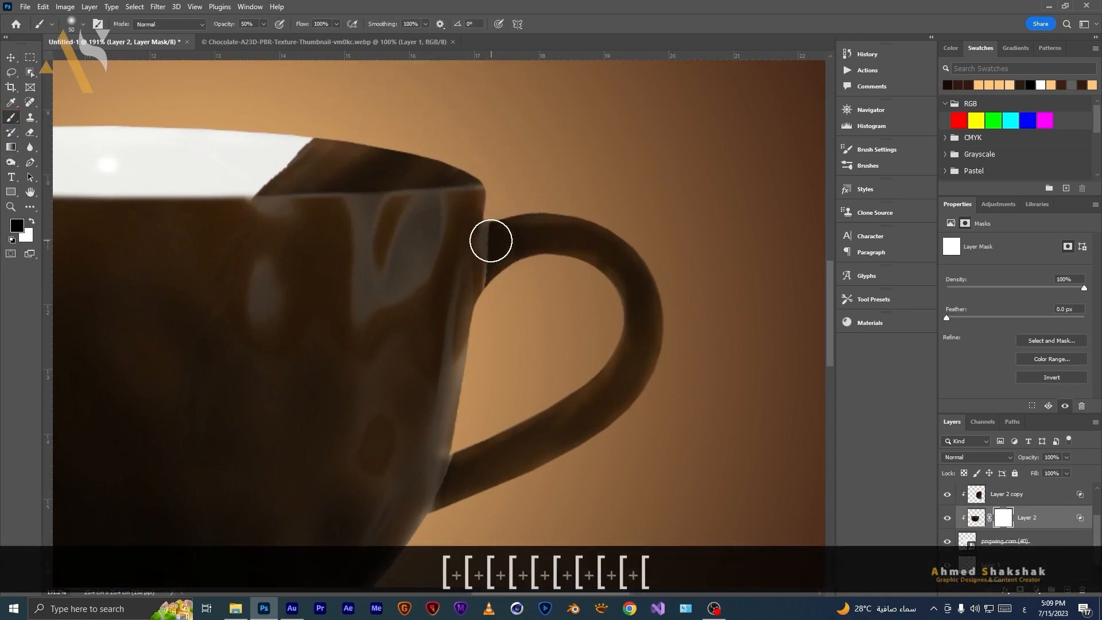
mouse_move(475, 288)
left_mouse_down()
mouse_move(485, 257)
mouse_move(475, 309)
mouse_move(479, 288)
left_mouse_up()
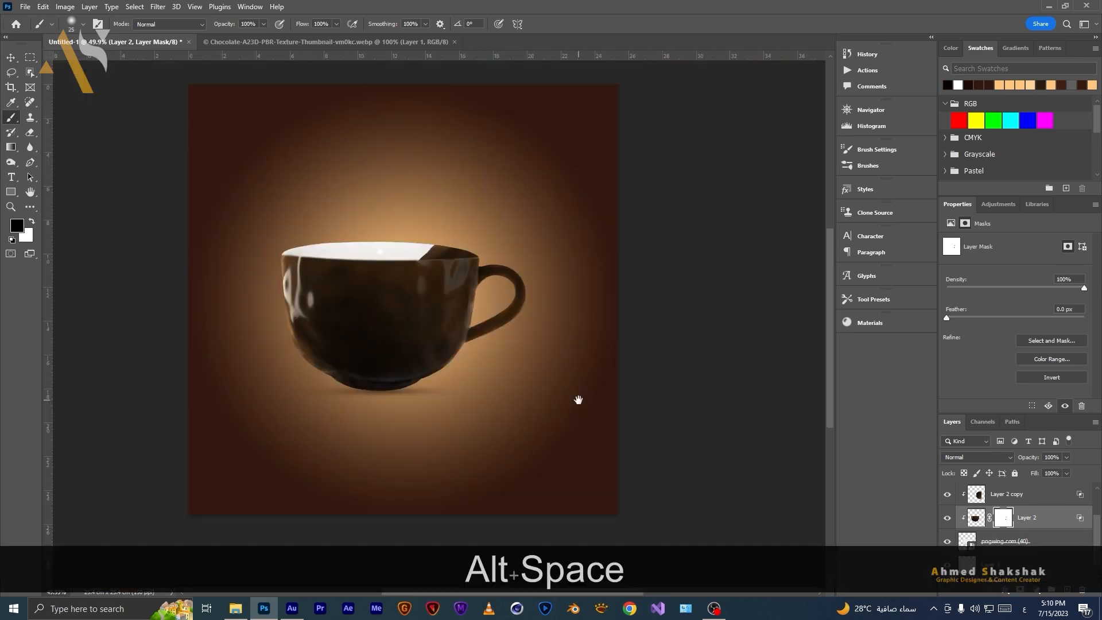
left_click(575, 394)
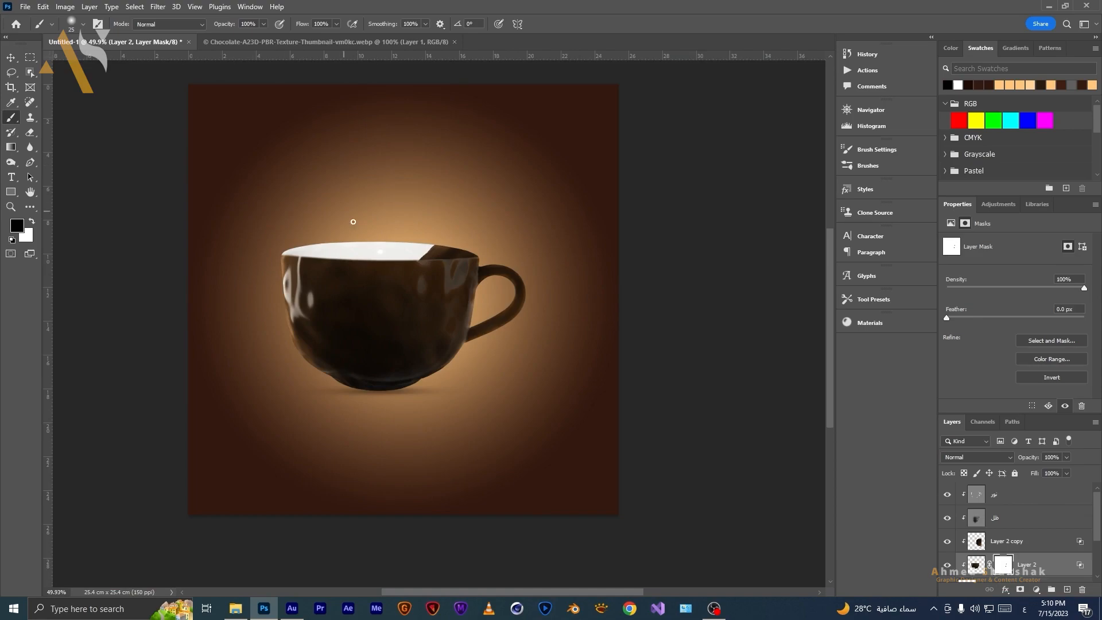
Open the halved hazelnut image from File Explorer as a new document.
left_click(235, 608)
left_click(326, 154)
left_click_drag(326, 155, 584, 34)
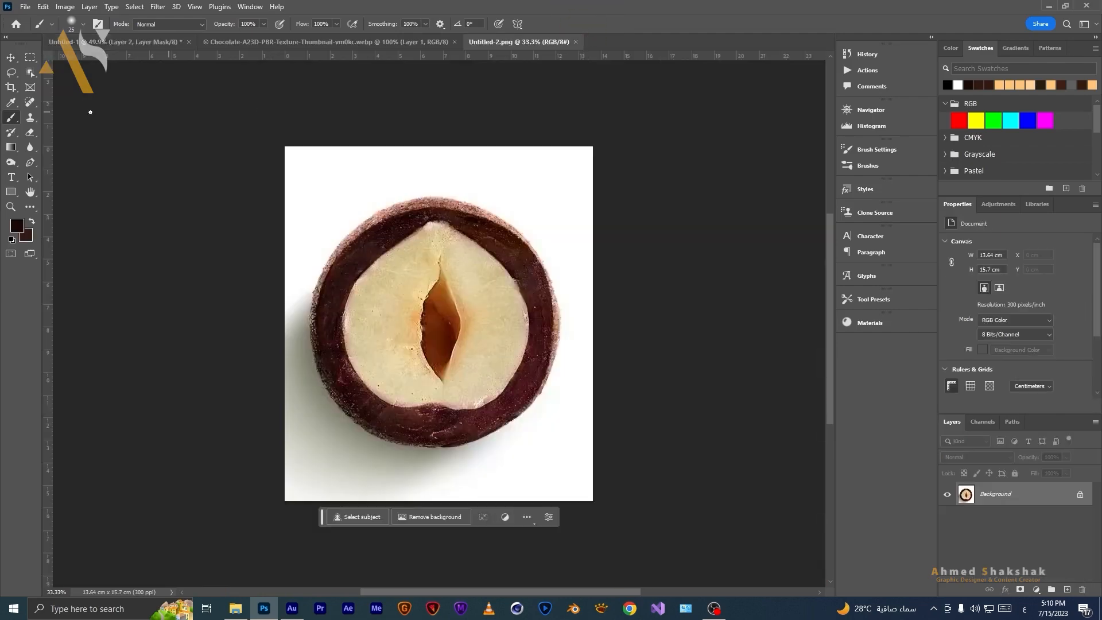
Draw an elliptical marquee selection and transform it to fit around the hazelnut cross-section.
left_click(30, 57)
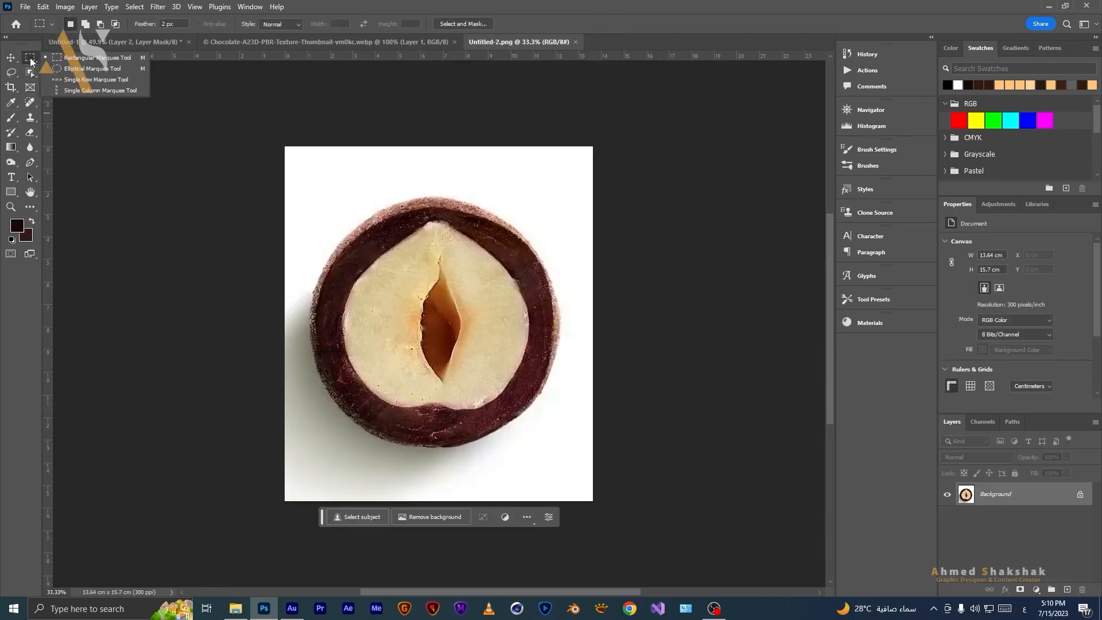
left_click(98, 70)
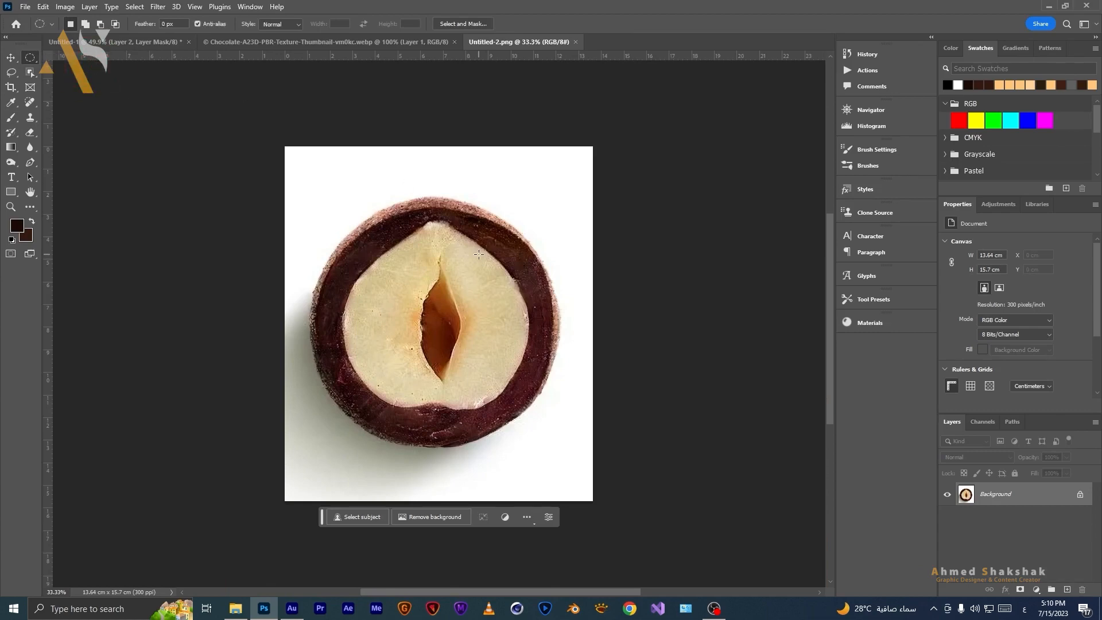
left_click_drag(504, 227, 283, 487)
left_click_drag(355, 384, 398, 367)
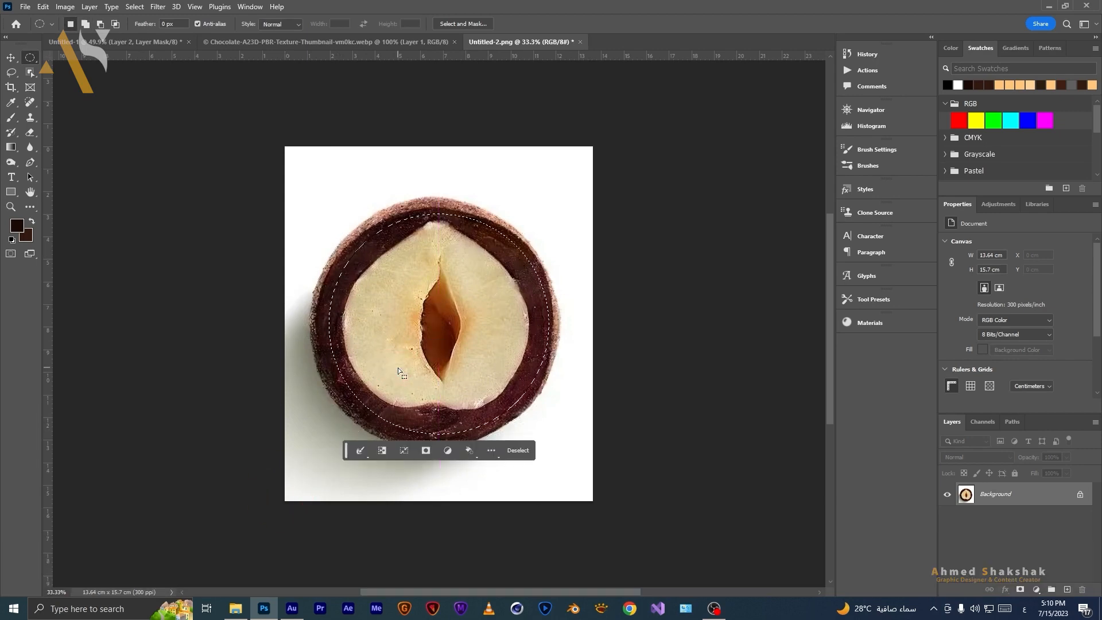
right_click(397, 367)
left_click(441, 491)
left_click_drag(328, 438, 316, 447)
left_click_drag(548, 329, 552, 330)
double_click(506, 331)
key("Up")
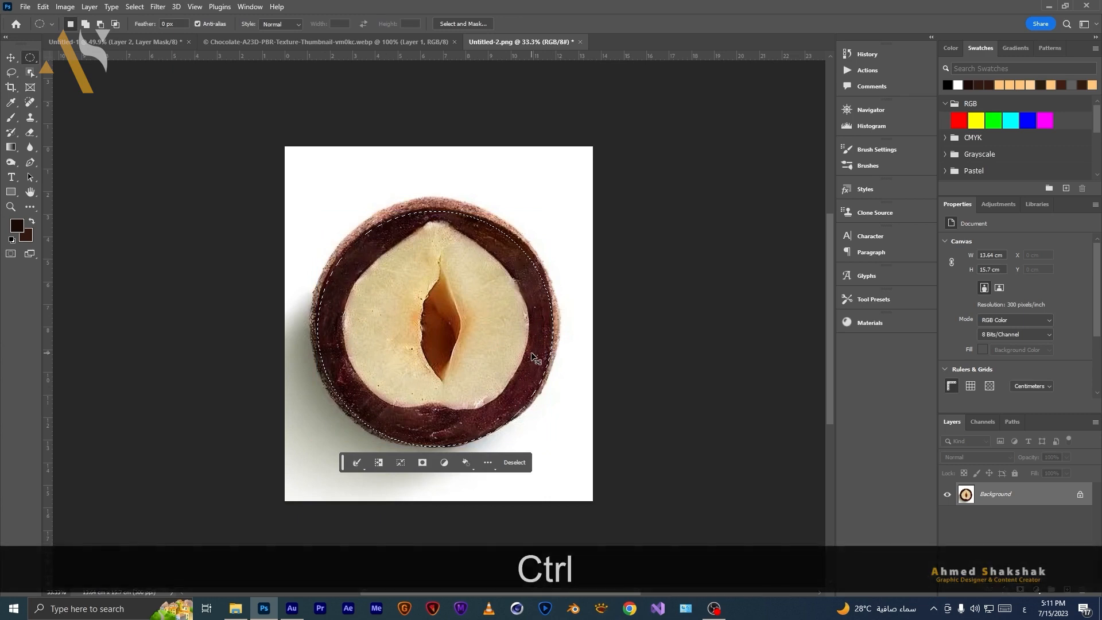
Copy the selected hazelnut into the coffee cup document and move its layer to the top of the stack, unclipped.
key("ctrl+c")
left_click(123, 45)
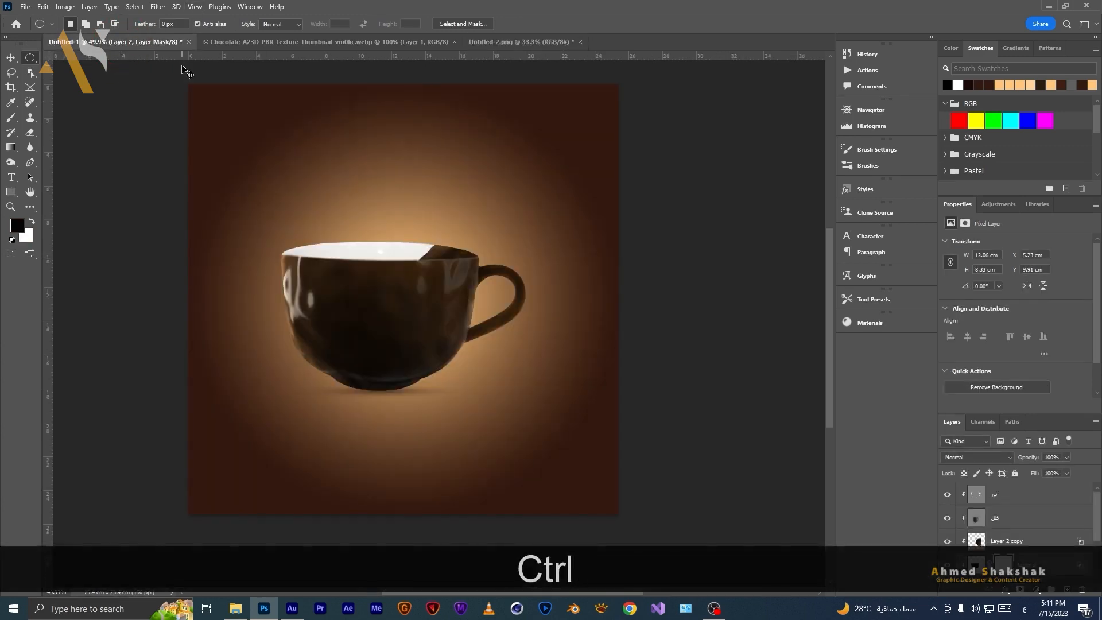
key("ctrl+v")
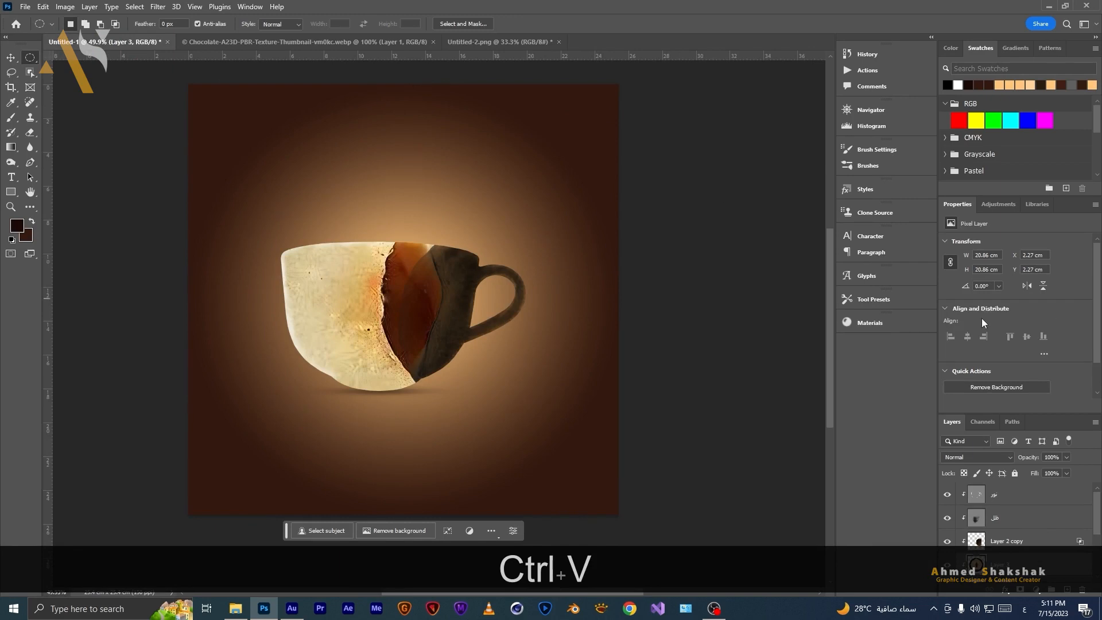
left_click_drag(1033, 567, 1038, 489)
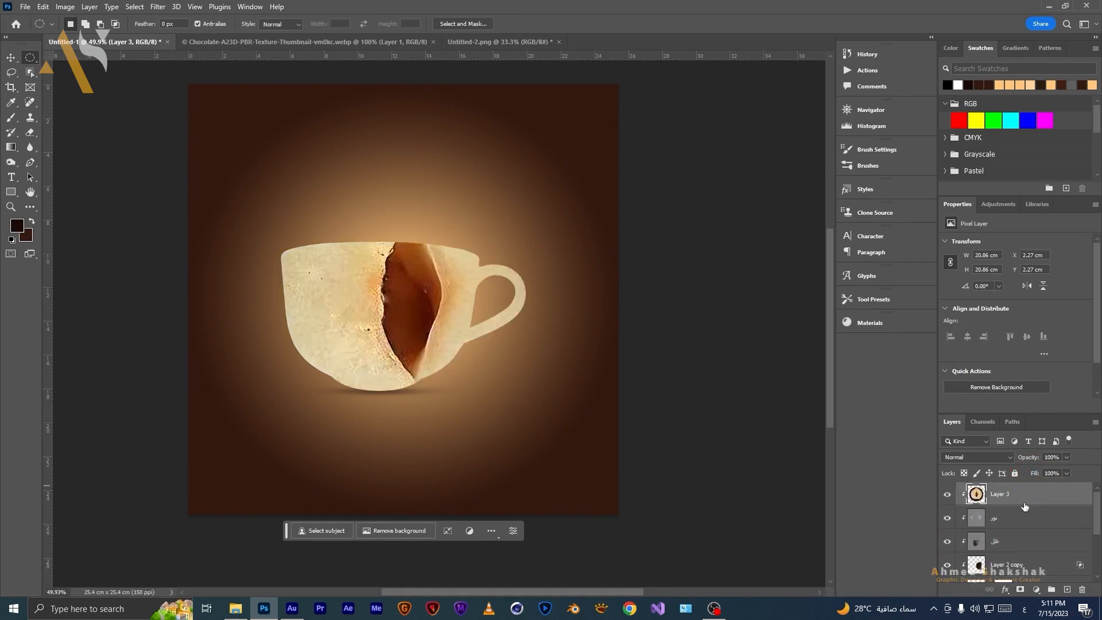
left_click(1037, 506, "alt")
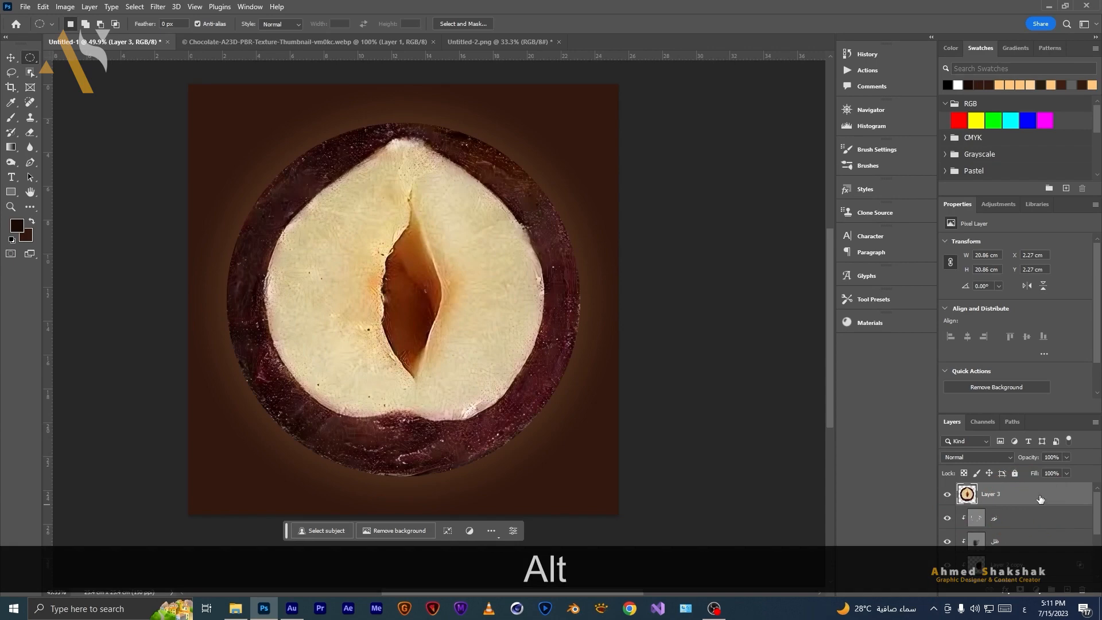
Convert the hazelnut layer to a smart object and free-transform it into a flat ellipse over the cup's opening.
right_click(1039, 498)
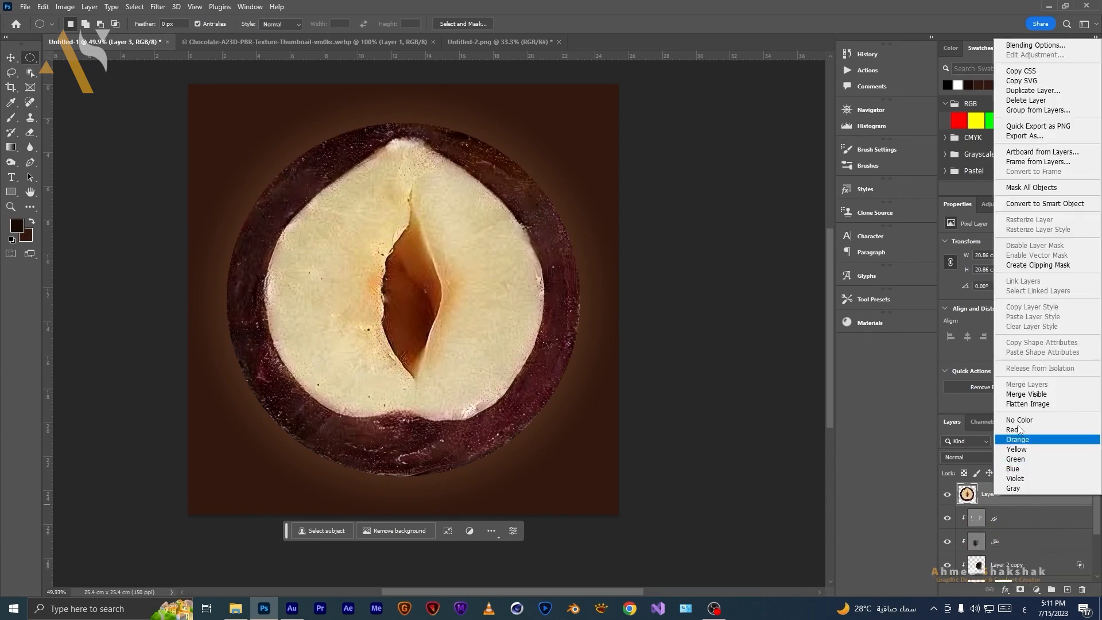
left_click(1018, 204)
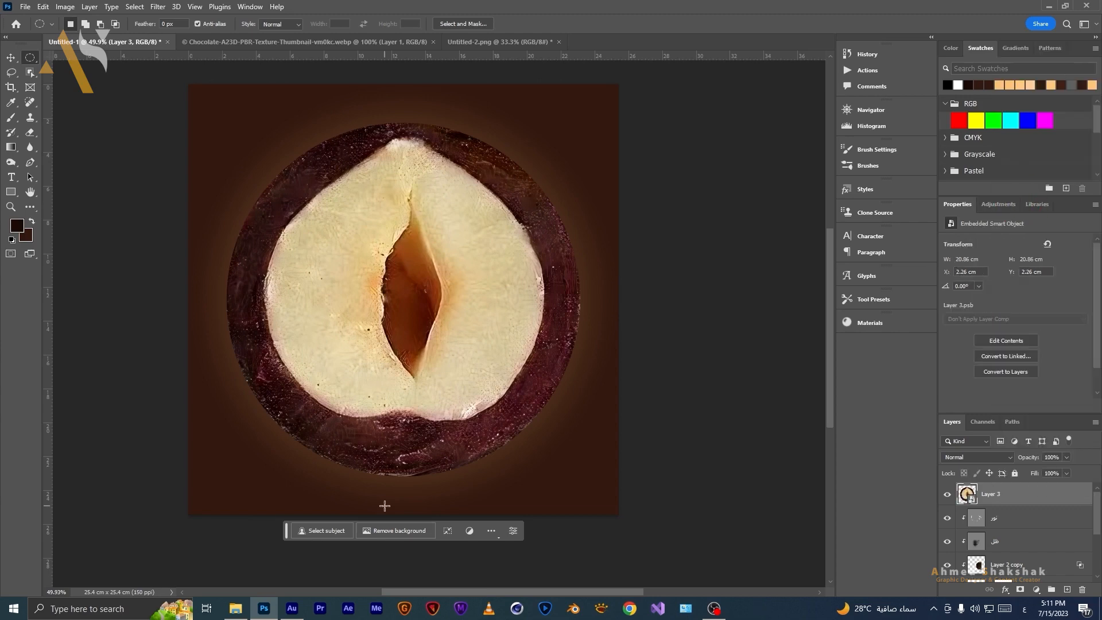
key("ctrl+t")
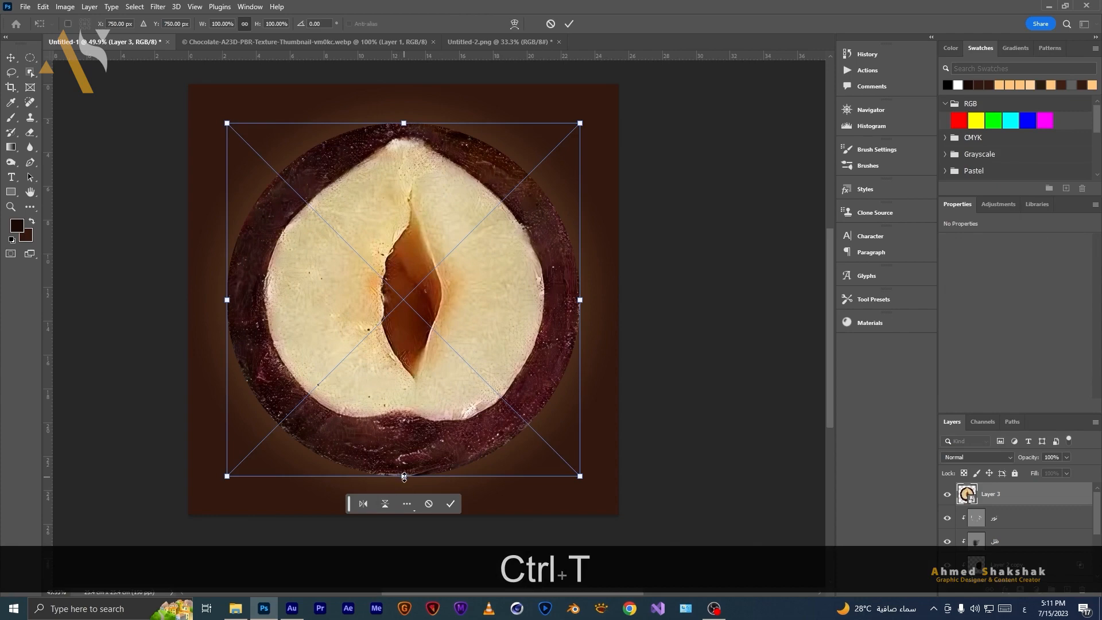
key("ctrl")
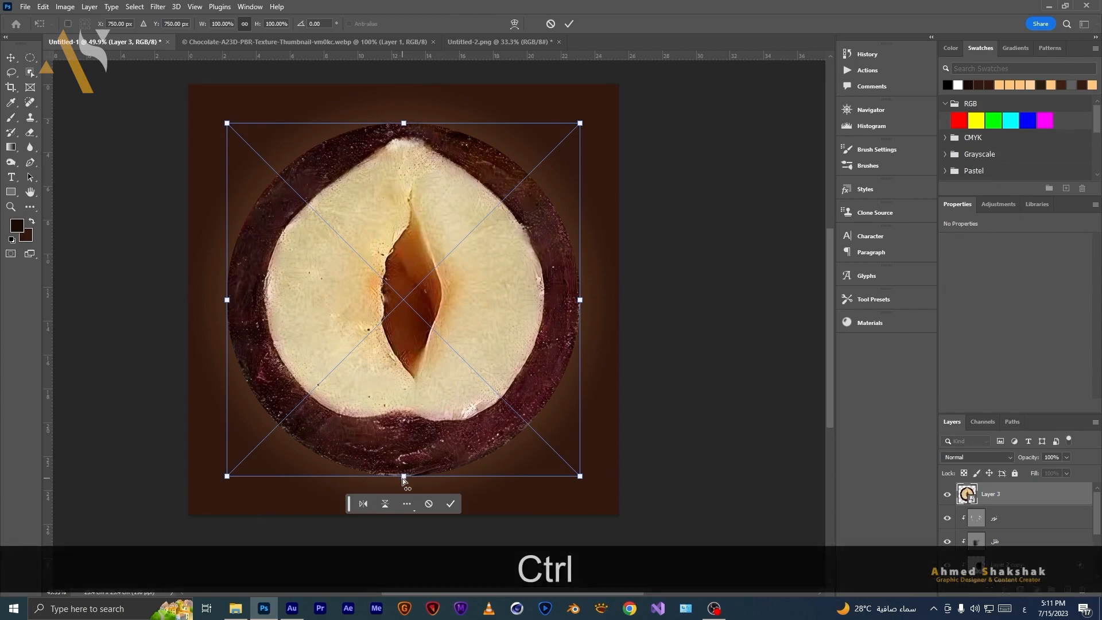
left_click_drag(404, 476, 382, 262)
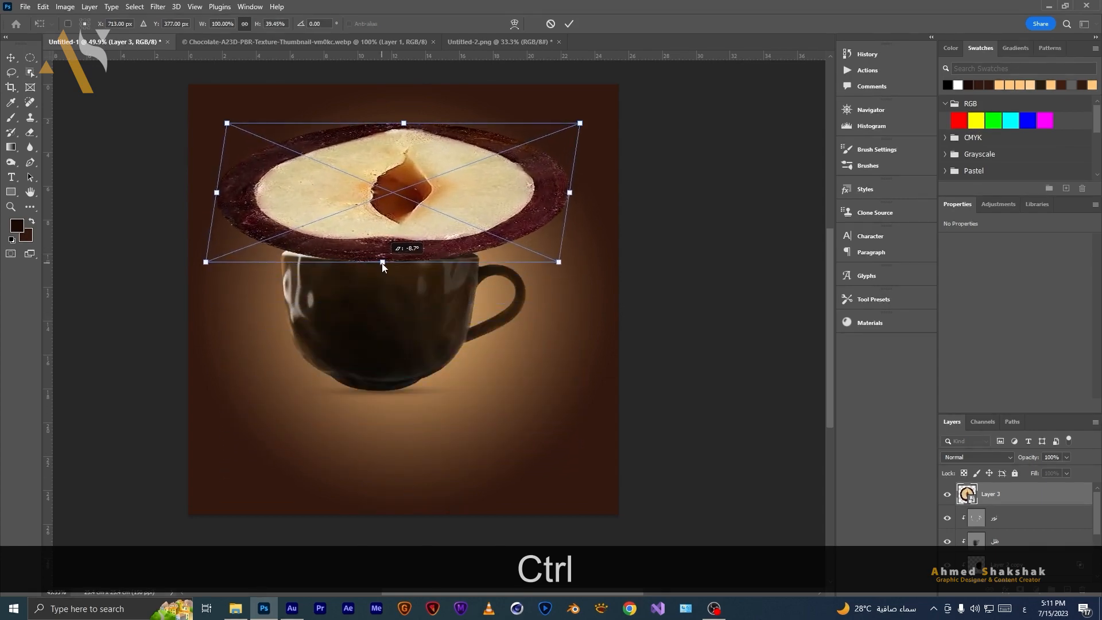
left_click_drag(397, 123, 381, 237)
left_click_drag(212, 249, 281, 253)
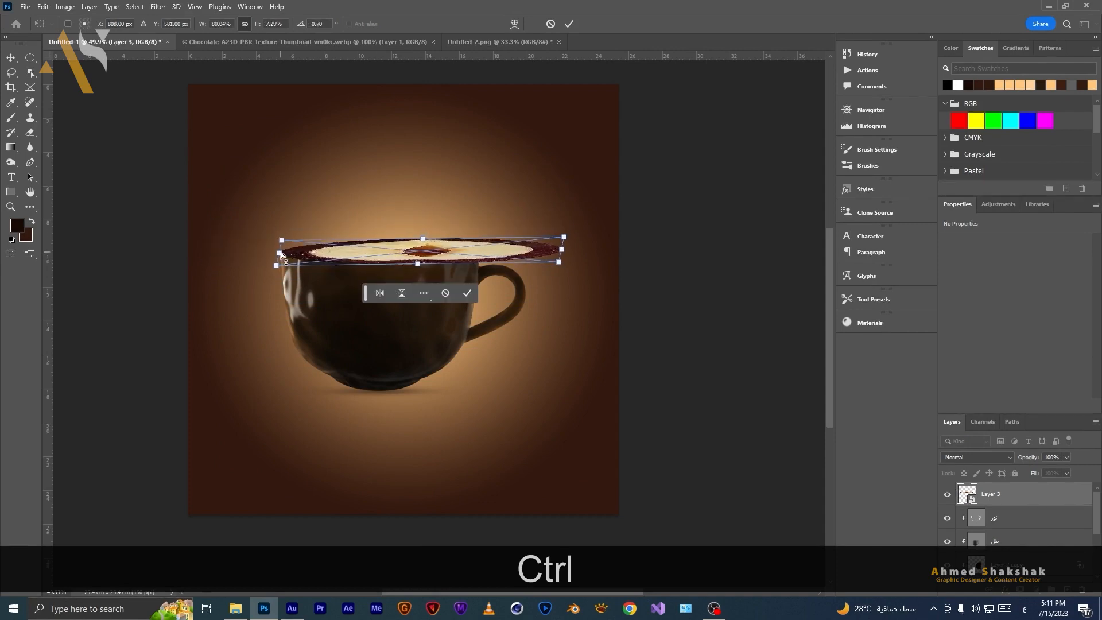
left_click_drag(564, 253, 479, 254)
Adjust the hazelnut's transform handles so the ellipse matches the cup rim's perspective, then commit the transform.
scroll(398, 298, "up", 4)
left_click_drag(376, 310, 454, 465)
scroll(414, 450, "up", 3)
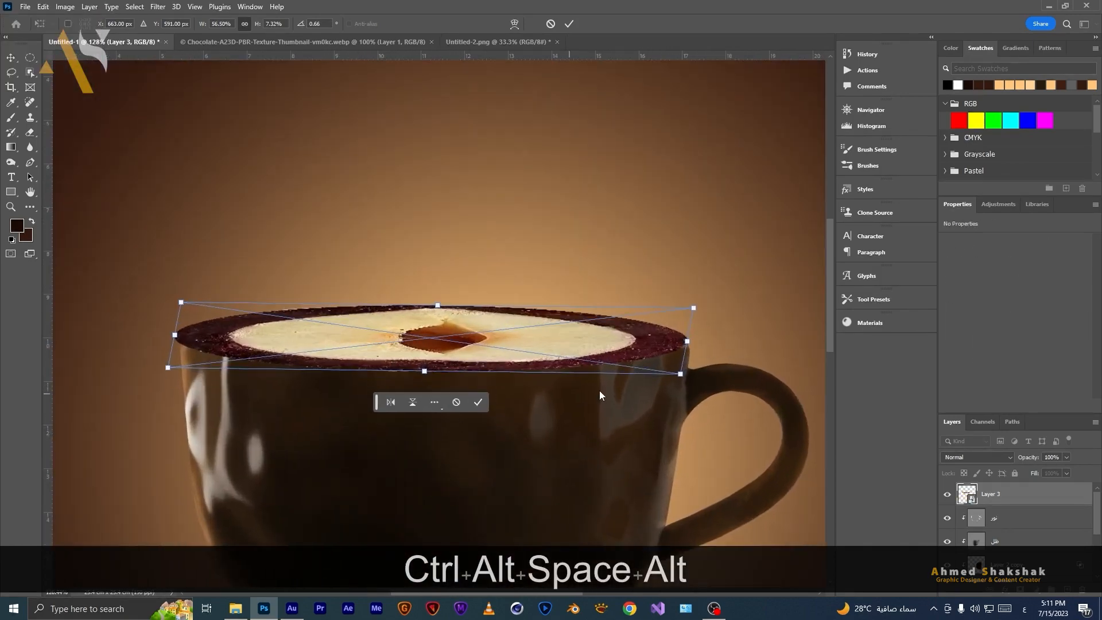
left_click_drag(687, 342, 684, 341)
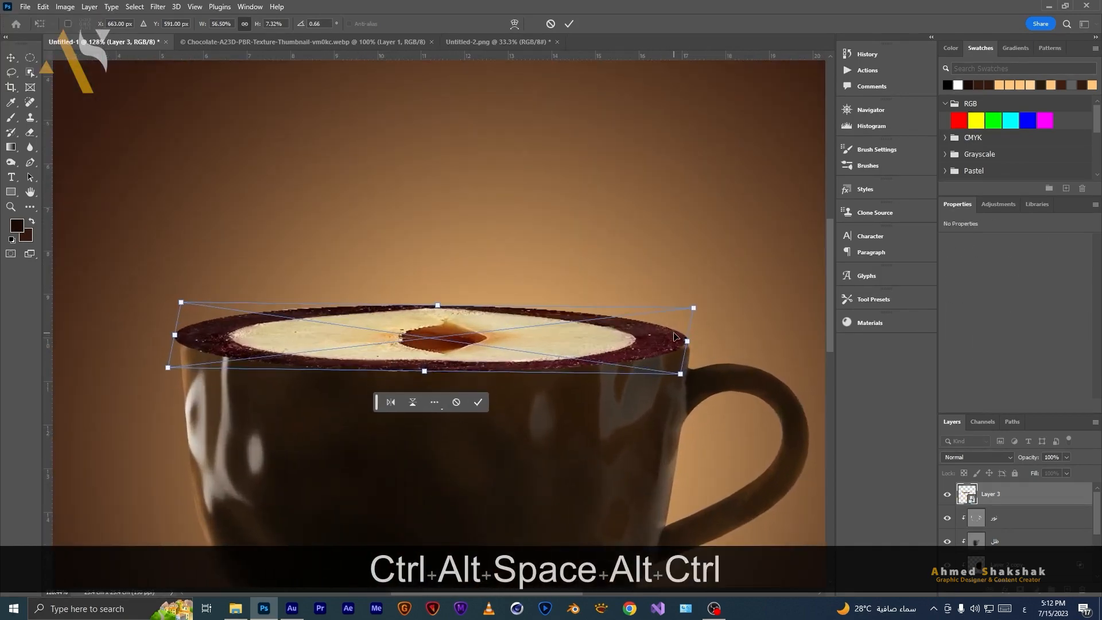
mouse_move(174, 334)
left_mouse_down()
mouse_move(193, 333)
mouse_move(182, 333)
left_mouse_up()
left_click_drag(443, 313, 441, 300)
left_click_drag(180, 320, 182, 333)
left_click_drag(687, 330, 688, 343)
mouse_move(441, 305)
left_mouse_down()
mouse_move(435, 315)
mouse_move(435, 304)
left_mouse_up()
left_click_drag(427, 370, 427, 358)
left_click_drag(179, 325, 179, 334)
left_click_drag(682, 334, 688, 347)
left_click_drag(436, 311, 436, 301)
left_click_drag(162, 272, 161, 276)
left_click_drag(178, 334, 177, 336)
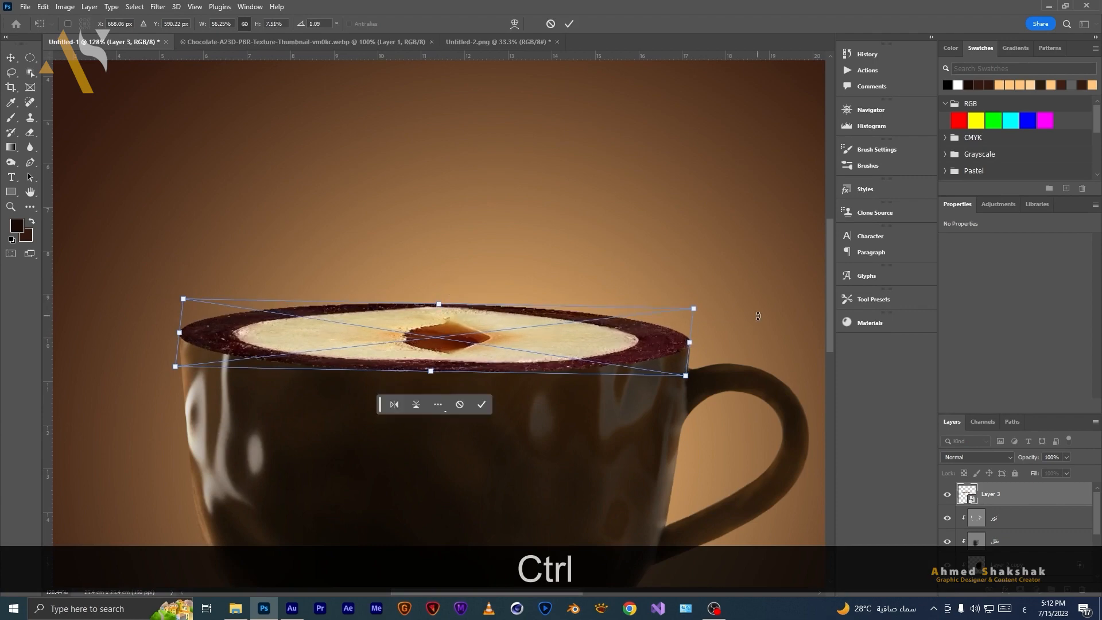
key("Return")
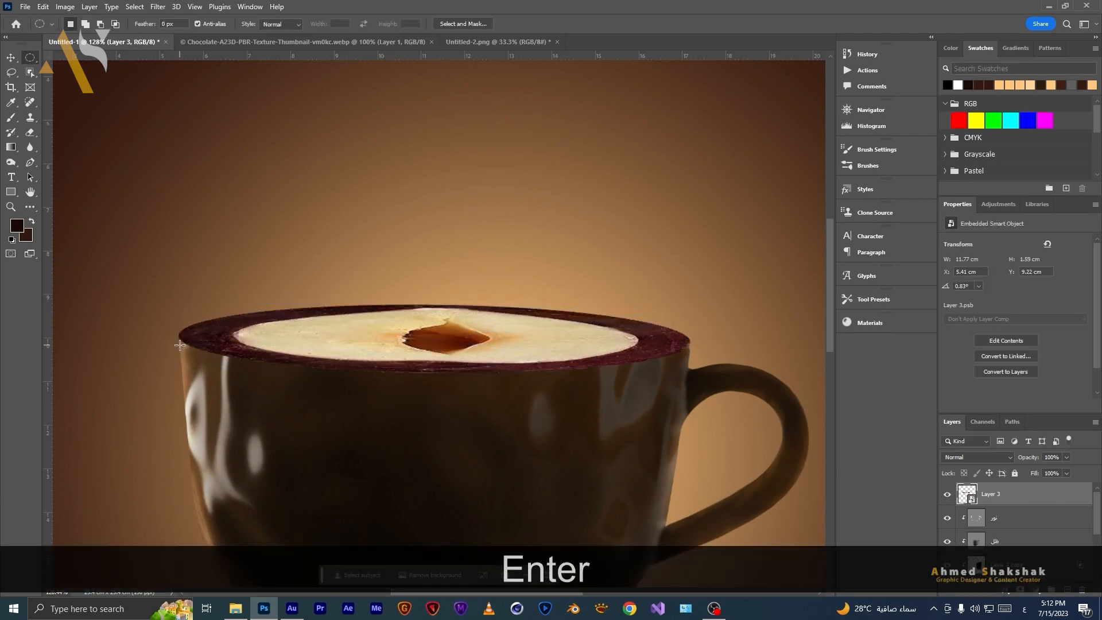
Clip the hazelnut layer to the cup layer beneath it.
scroll(403, 369, "down", 5)
left_click_drag(496, 464, 528, 364)
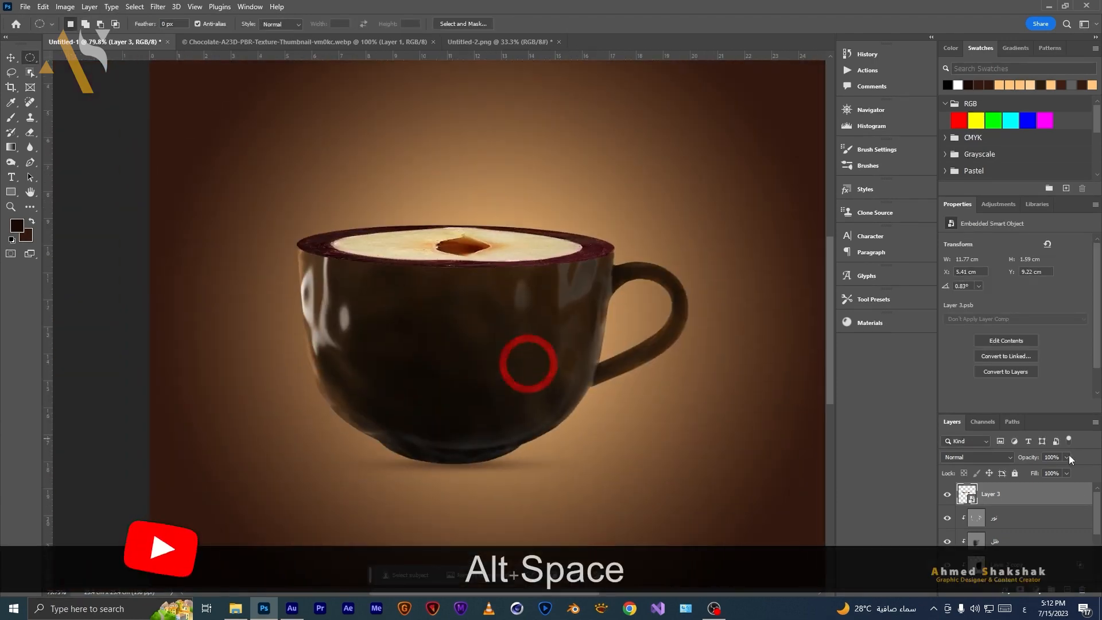
left_click(1024, 504, "alt")
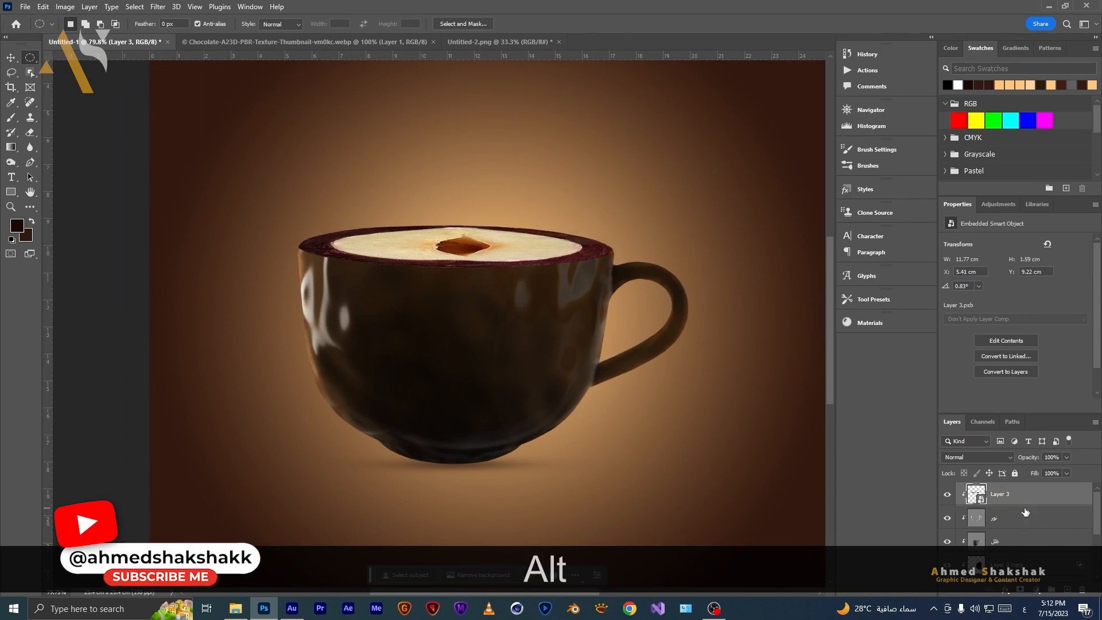
Apply Hue/Saturation to the hazelnut smart object with Hue +30, Saturation -10 and Lightness -3.
scroll(397, 285, "down", 5)
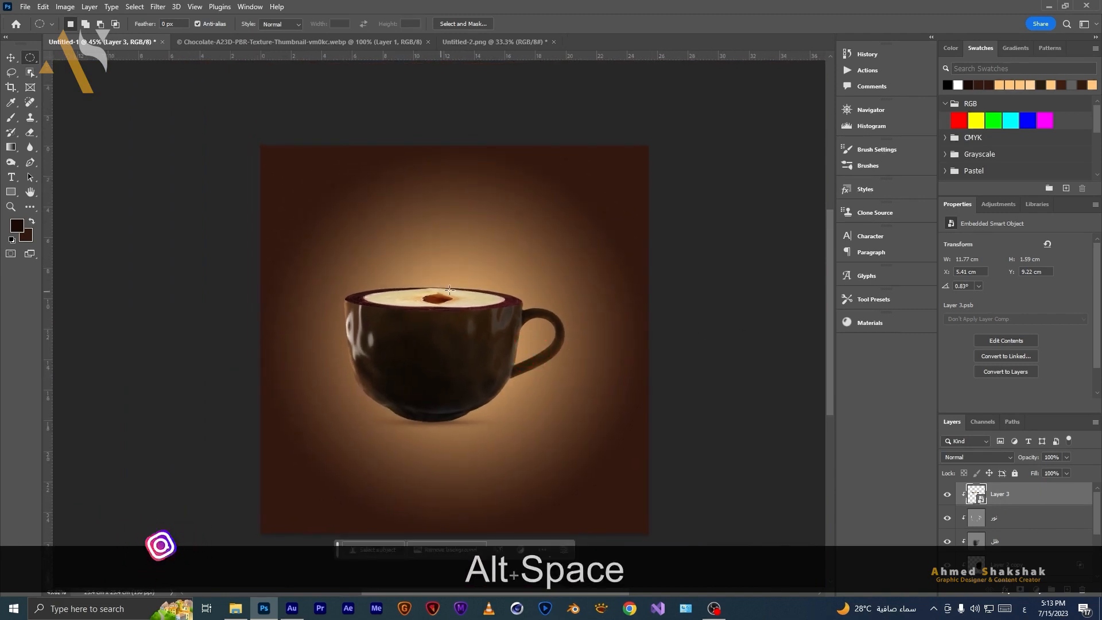
scroll(471, 338, "up", 1)
scroll(470, 339, "up", 1)
left_click_drag(496, 353, 431, 320)
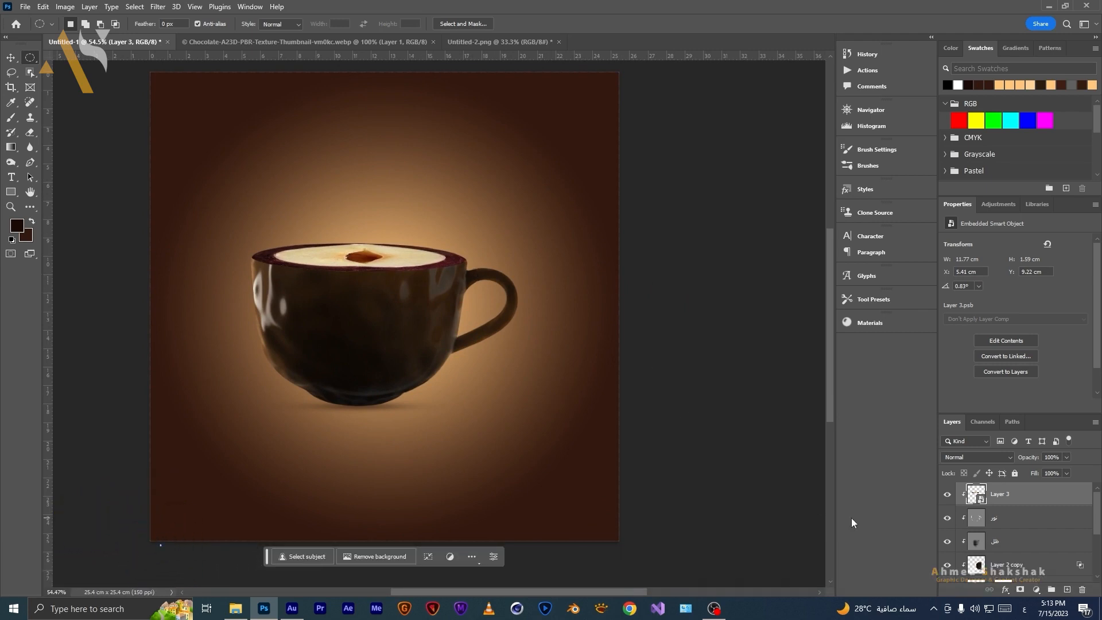
key("ctrl+u")
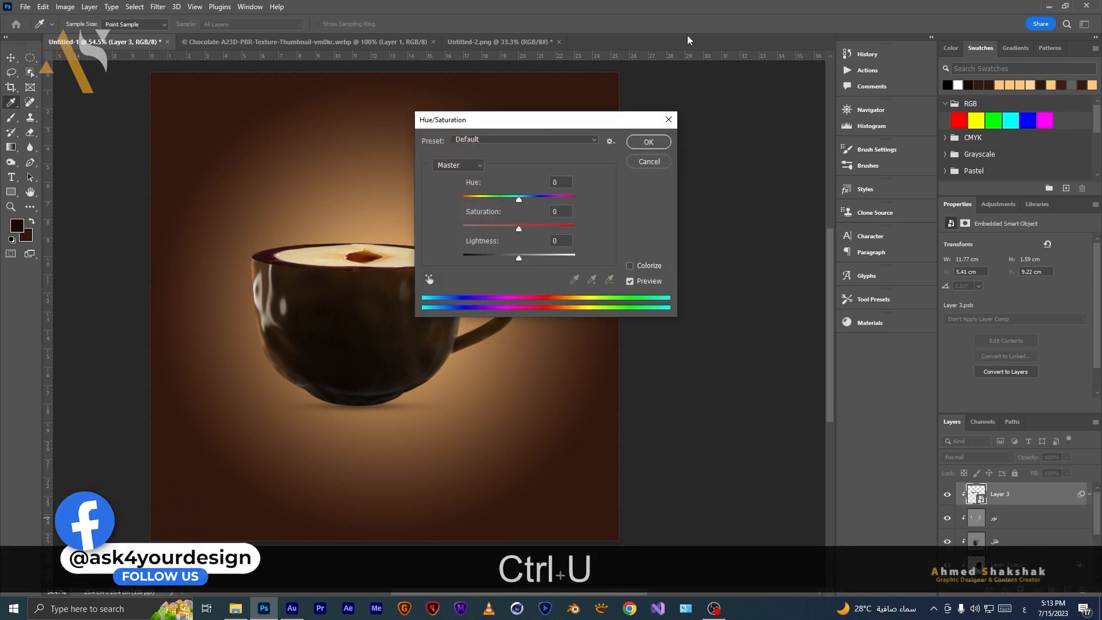
left_click_drag(537, 120, 672, 120)
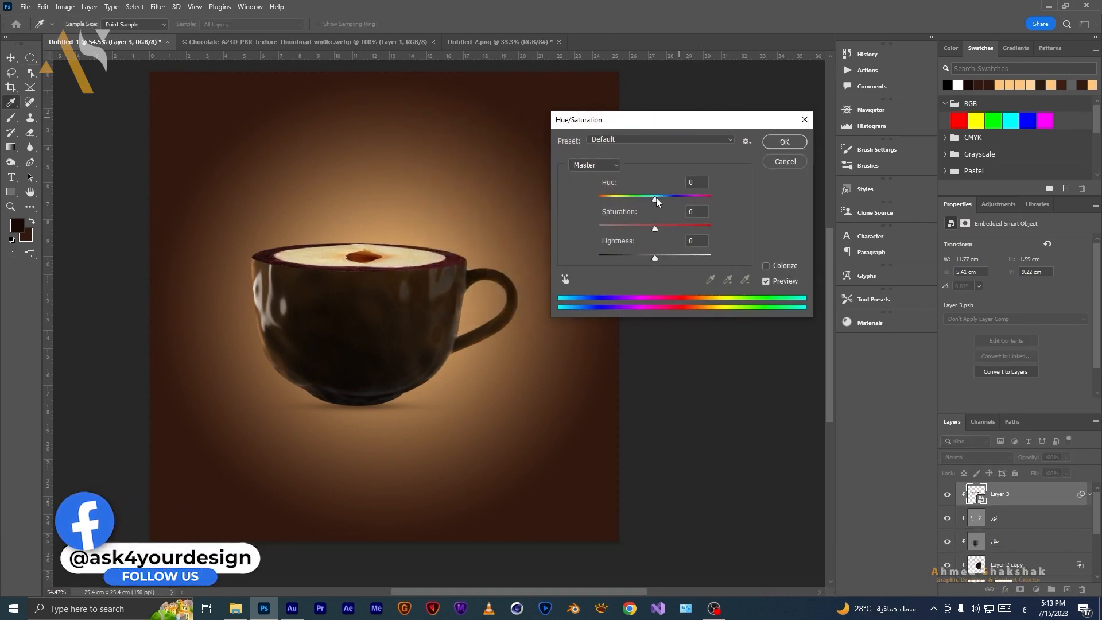
left_click_drag(658, 204, 650, 227)
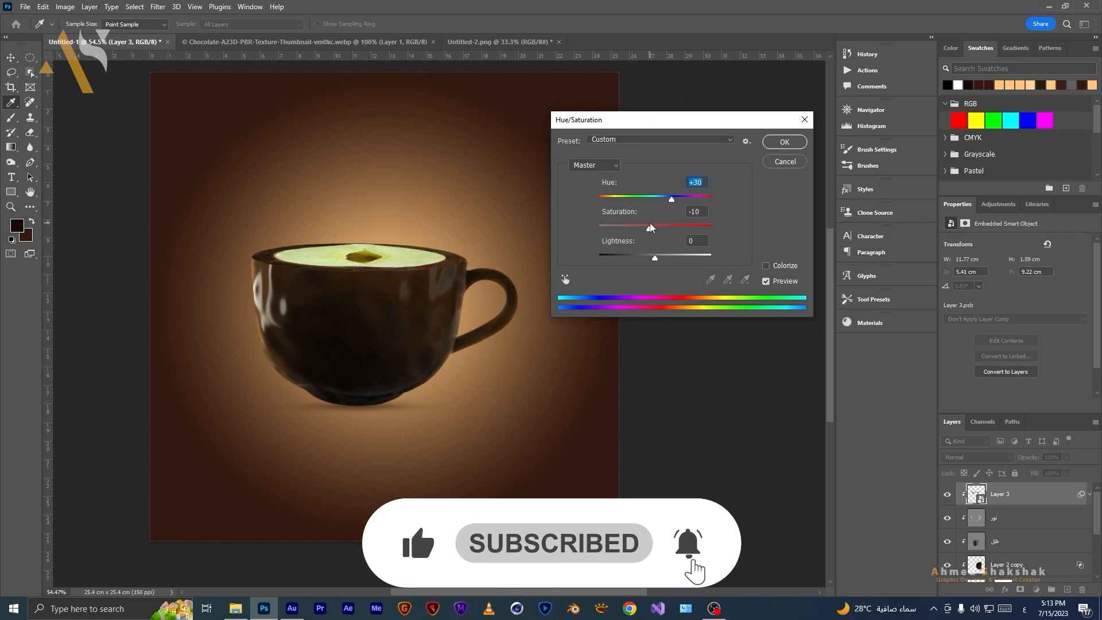
left_click_drag(654, 259, 659, 259)
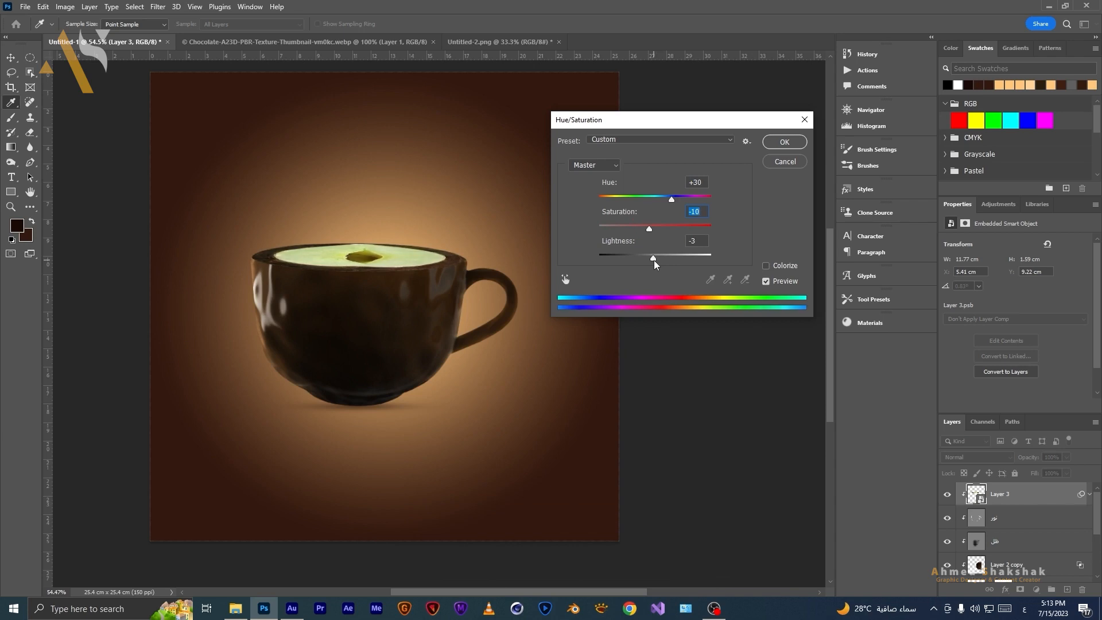
left_click(653, 260)
left_click(784, 141)
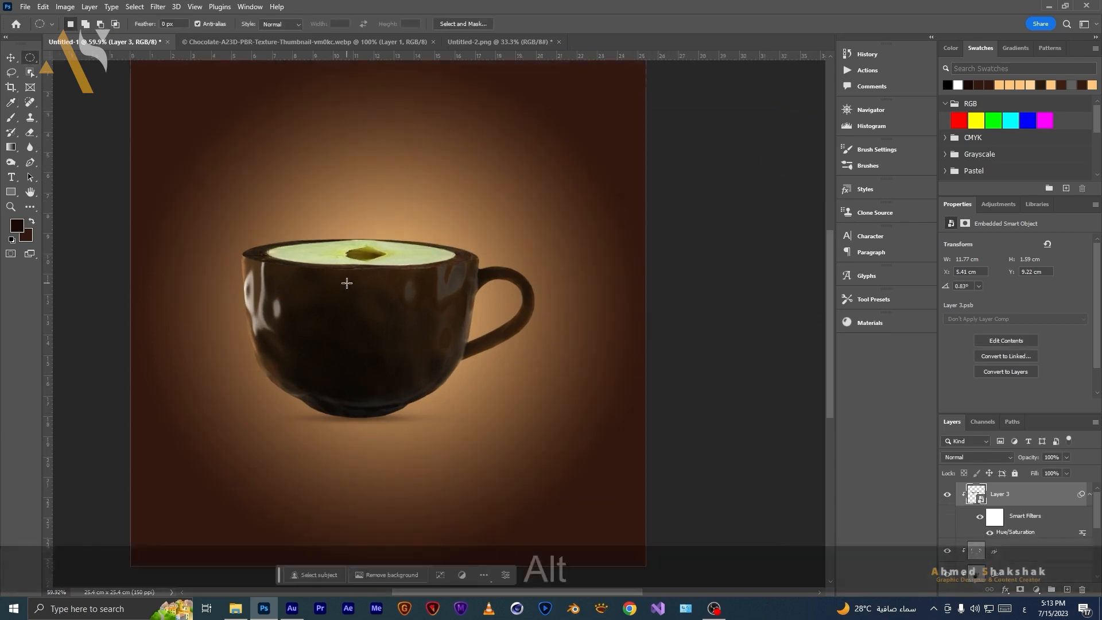
Paint black on the Hue/Saturation filter mask with the Brush tool to hide the green tint across the hazelnut.
key("m")
scroll(354, 277, "up", 5)
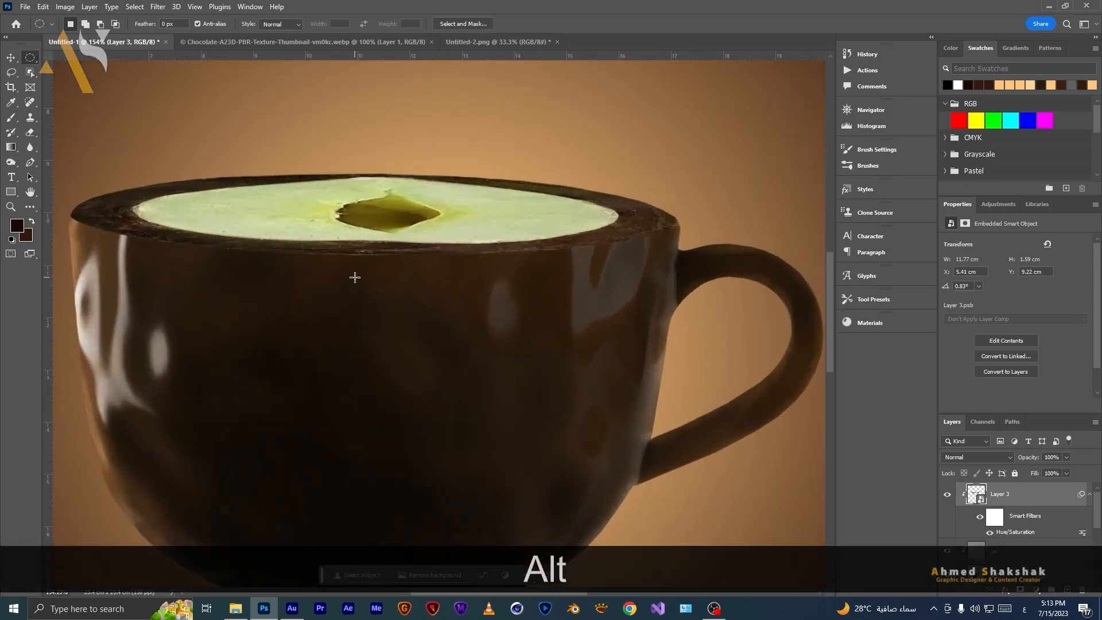
scroll(355, 277, "down", 5)
left_click_drag(379, 314, 402, 322)
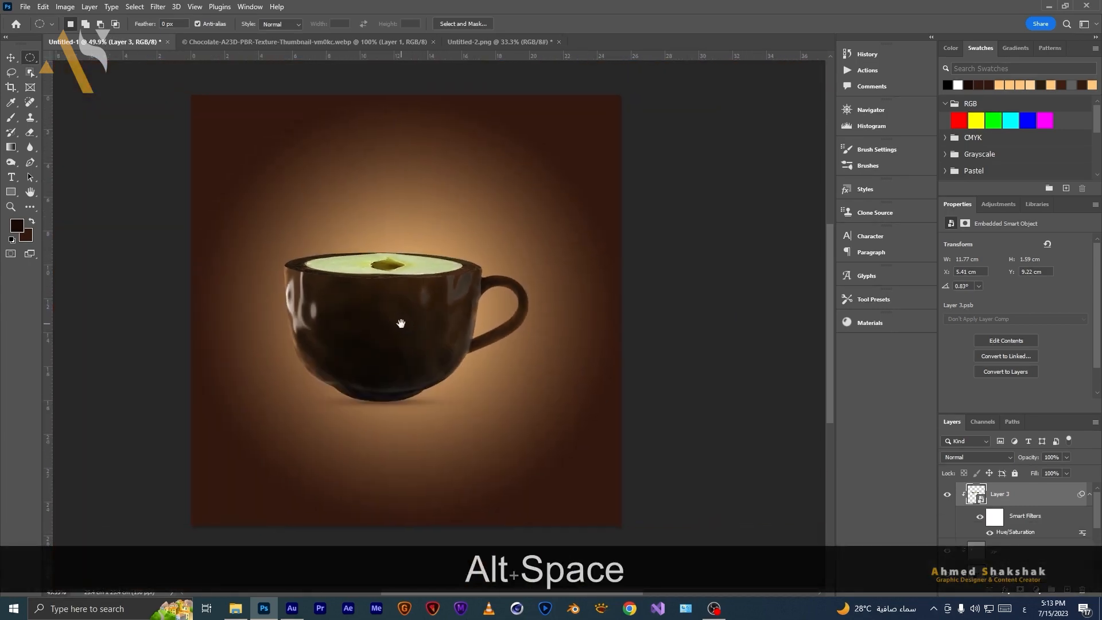
left_click(995, 517)
scroll(414, 253, "up", 2)
scroll(415, 253, "up", 2)
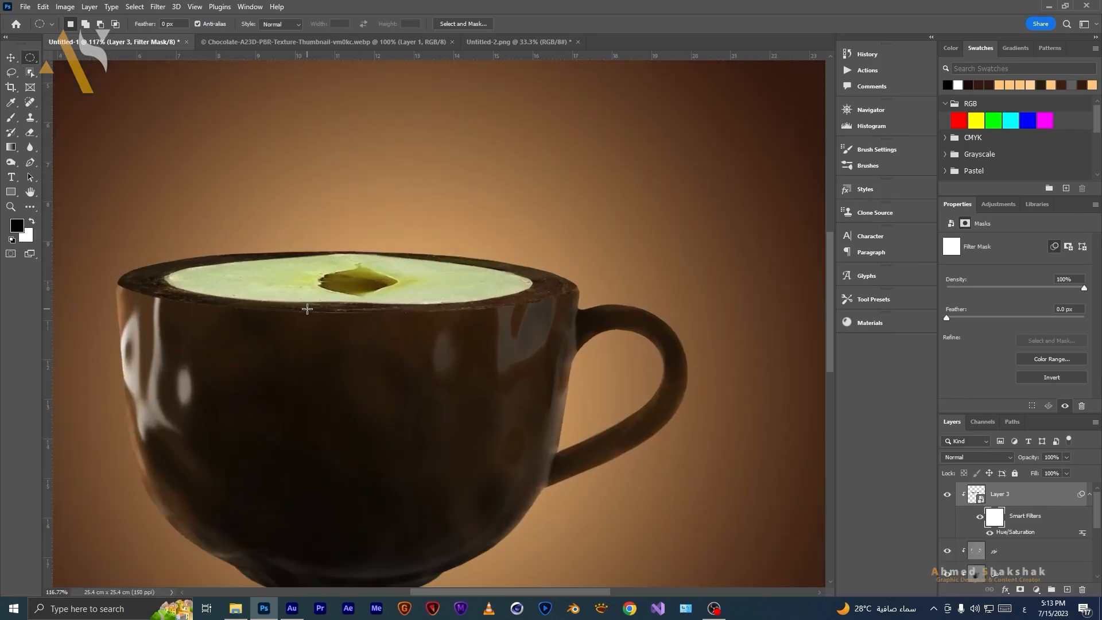
left_click(997, 520, "shift")
left_click(997, 520, "shift")
left_click(12, 117)
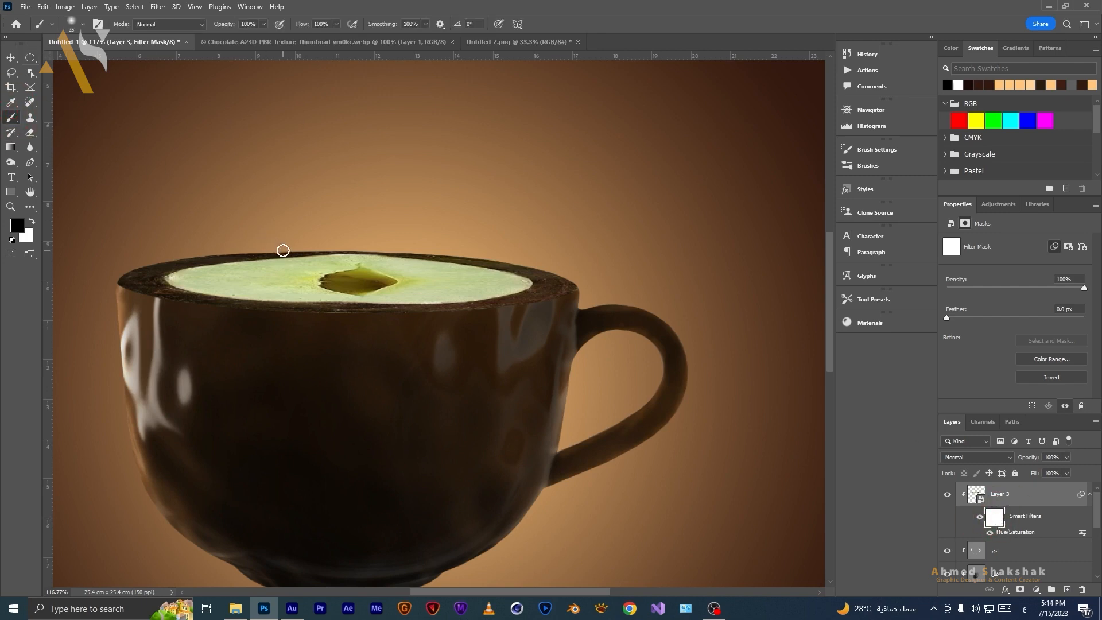
key("bracketright")
key("bracketright")
key("bracketright")
key("bracketright")
left_click_drag(344, 252, 320, 262)
left_click(263, 265)
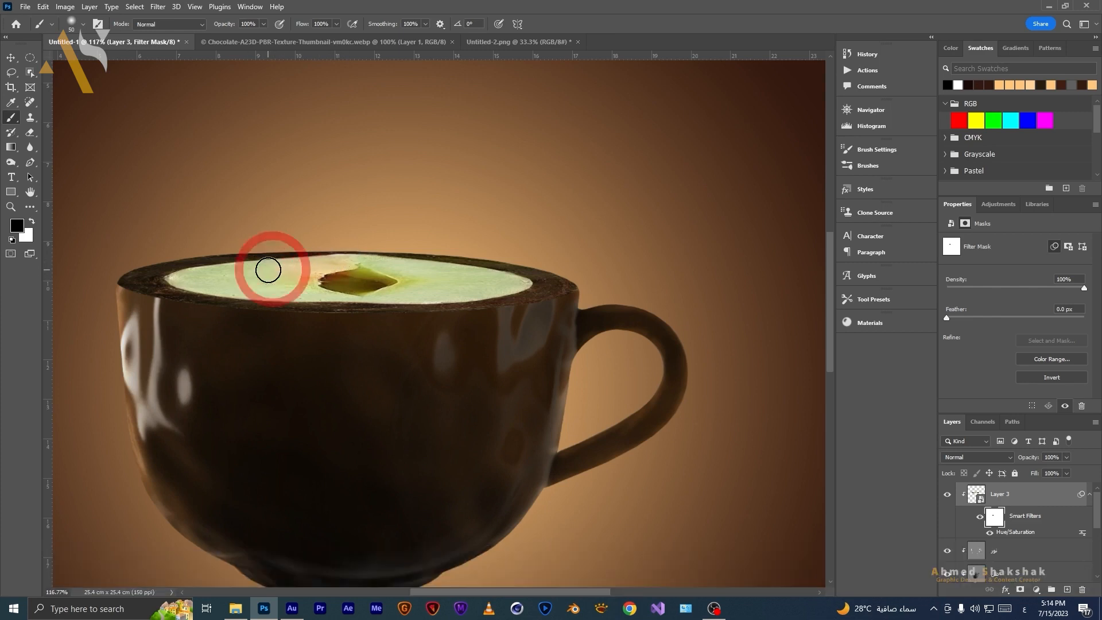
key("bracketleft")
key("bracketleft")
key("bracketleft")
mouse_move(396, 290)
left_mouse_down()
mouse_move(331, 283)
mouse_move(290, 262)
left_mouse_up()
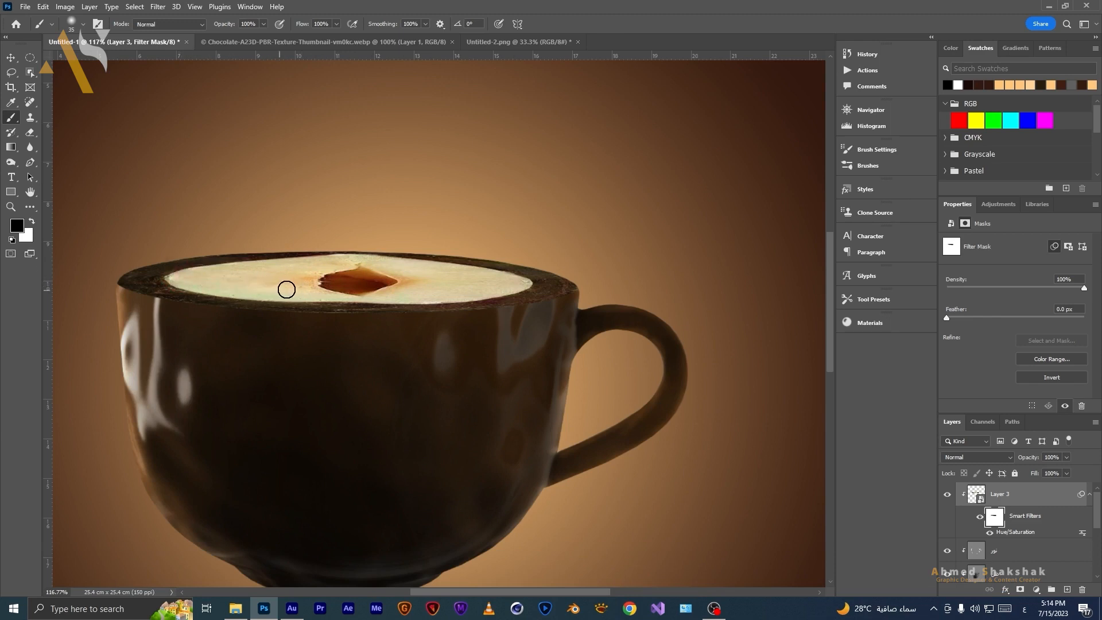
left_click(393, 265)
Add a new clipped layer filled with 50% Gray and set its blend mode to Overlay.
scroll(505, 273, "down", 2)
scroll(486, 300, "down", 2)
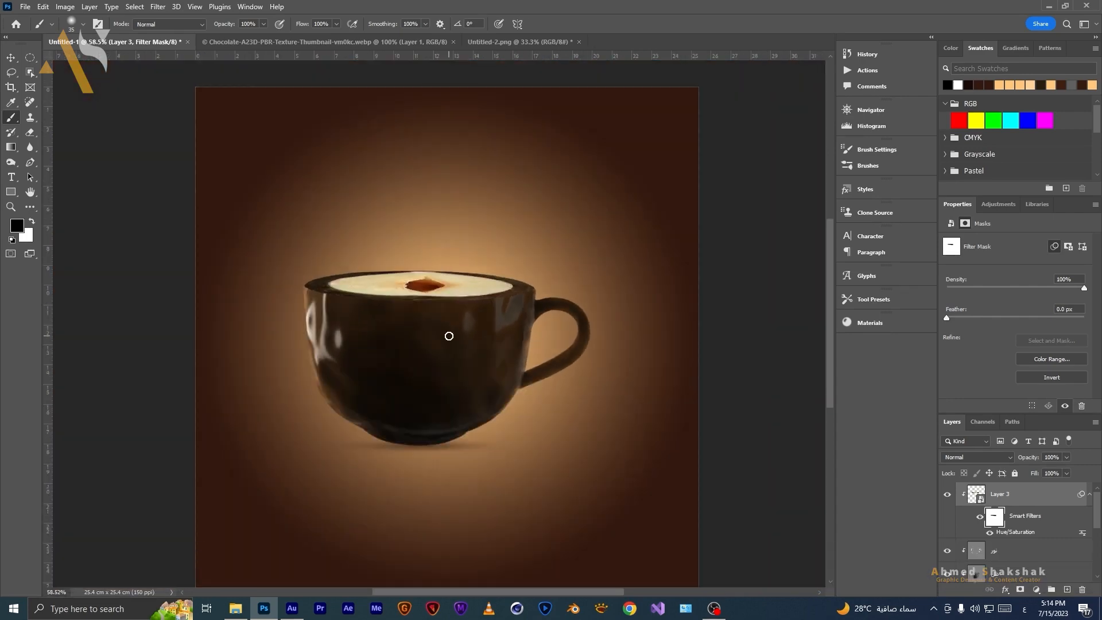
left_click_drag(370, 405, 353, 384)
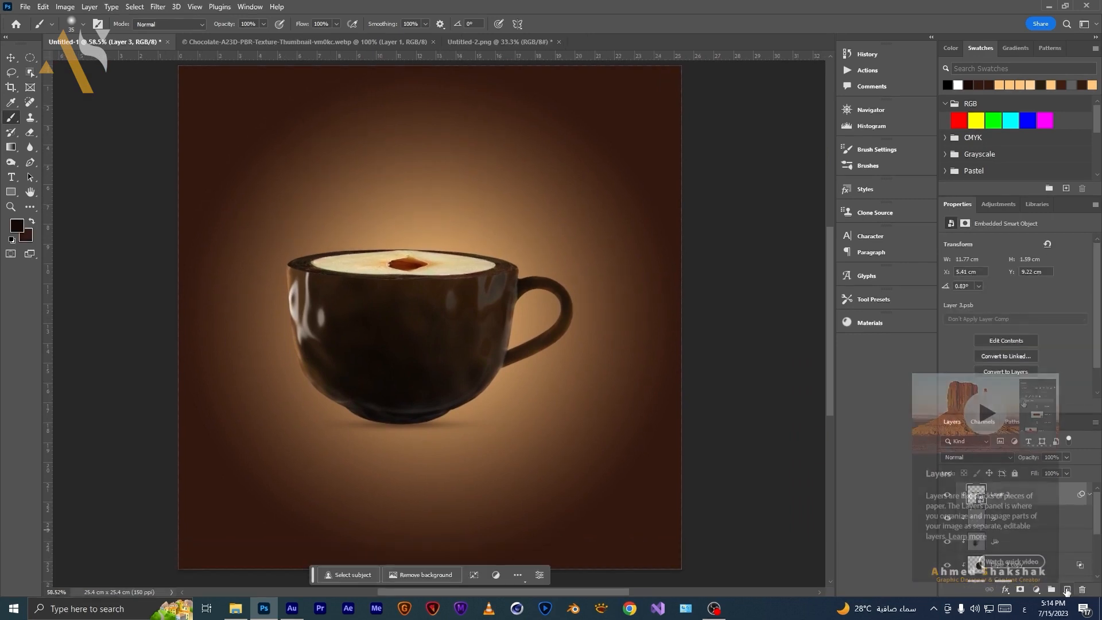
left_click(1065, 590)
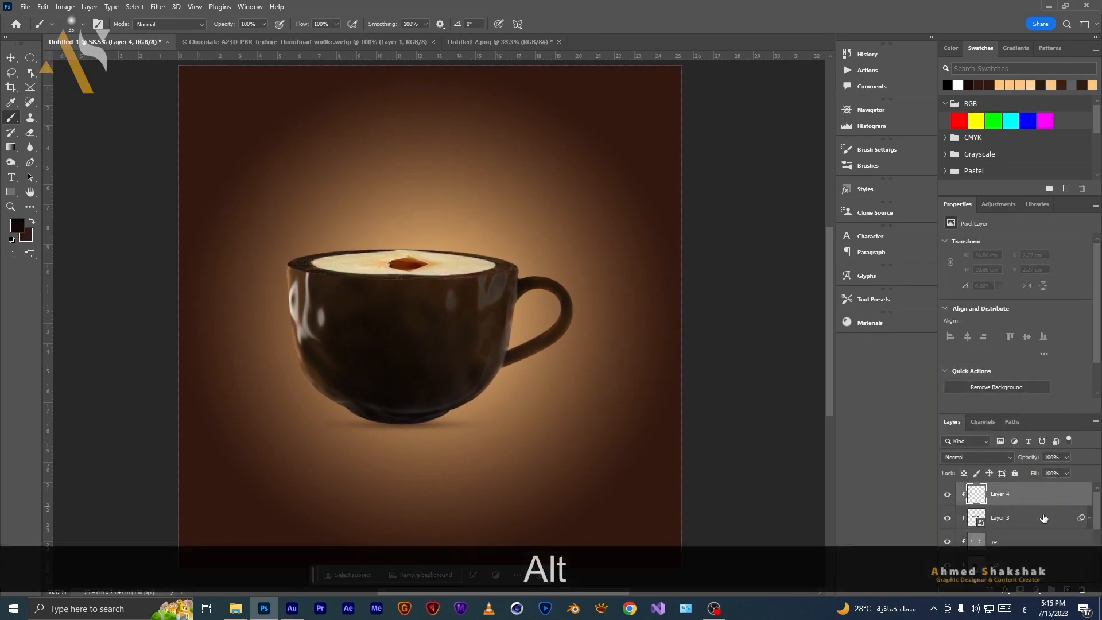
key("shift+F5")
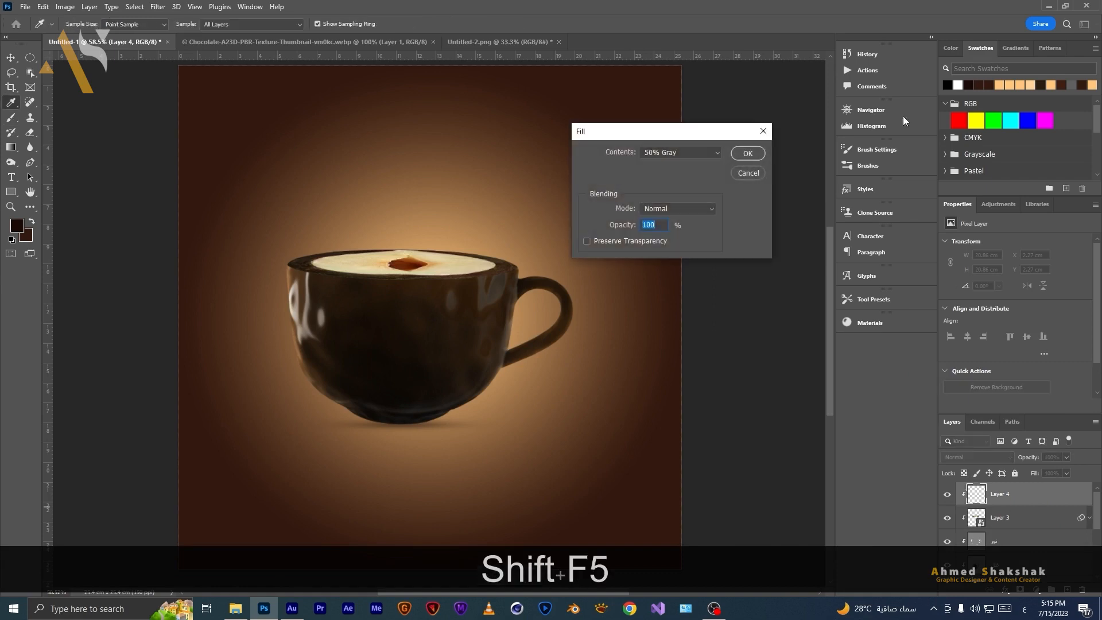
left_click(748, 153)
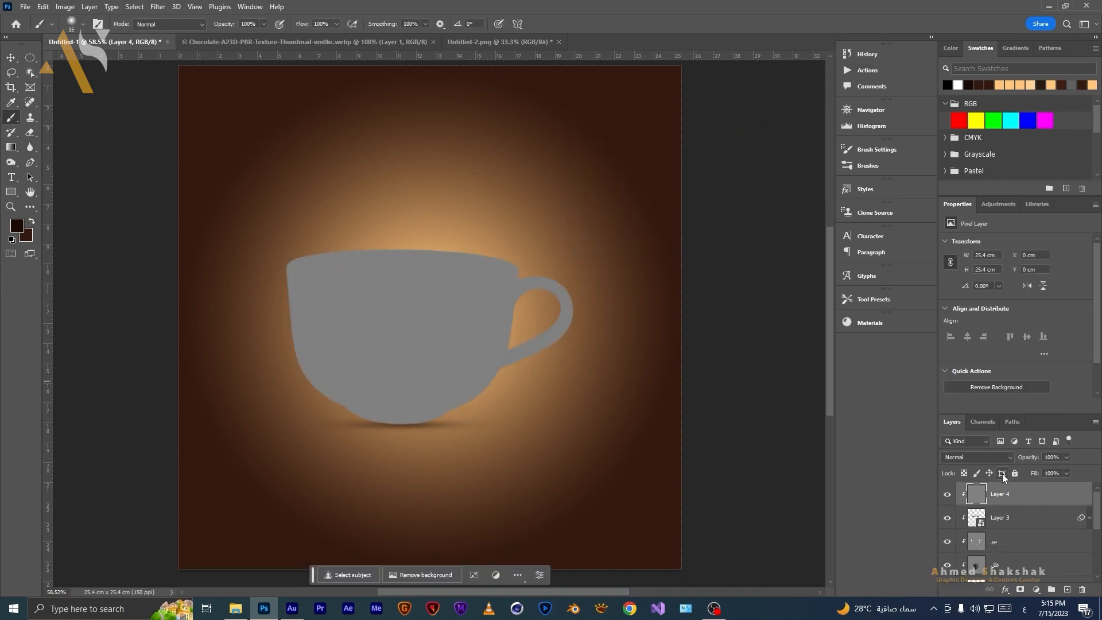
left_click(981, 459)
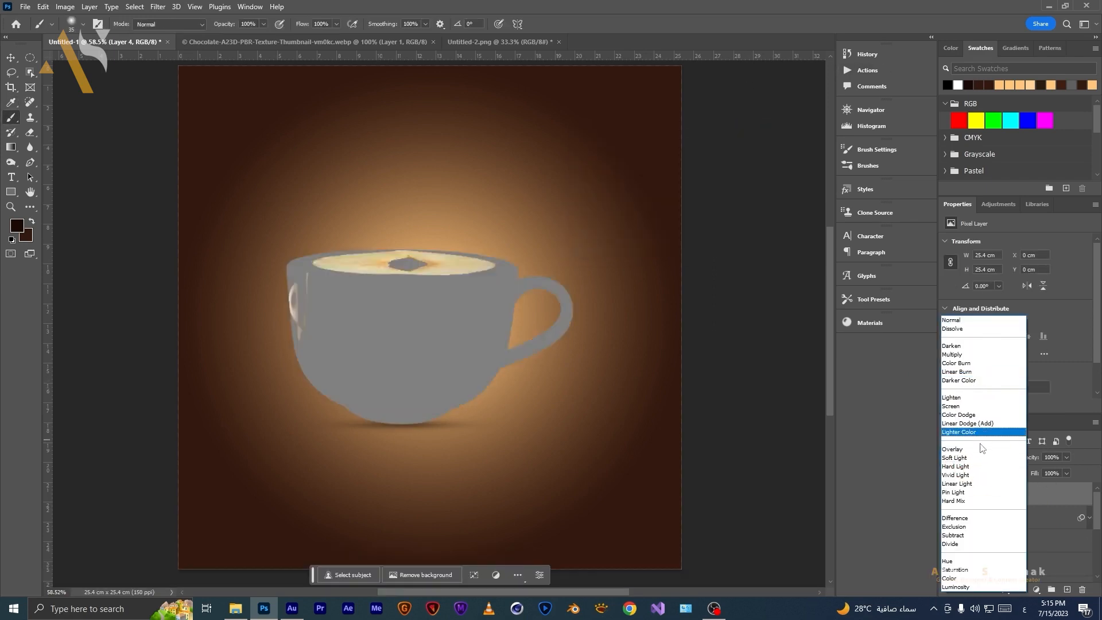
left_click(982, 453)
Shade along the hazelnut's rim edges on the gray Overlay layer using the toning tool at Midtones, 70% exposure.
left_click(30, 58)
scroll(425, 274, "up", 4)
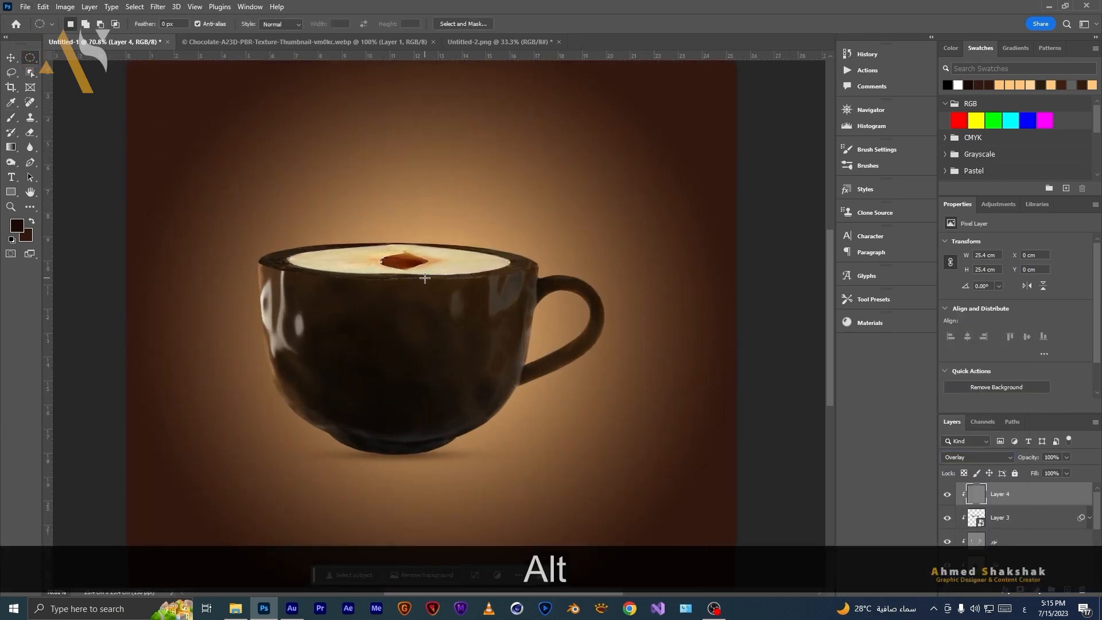
scroll(424, 274, "up", 1)
left_click_drag(410, 274, 483, 292)
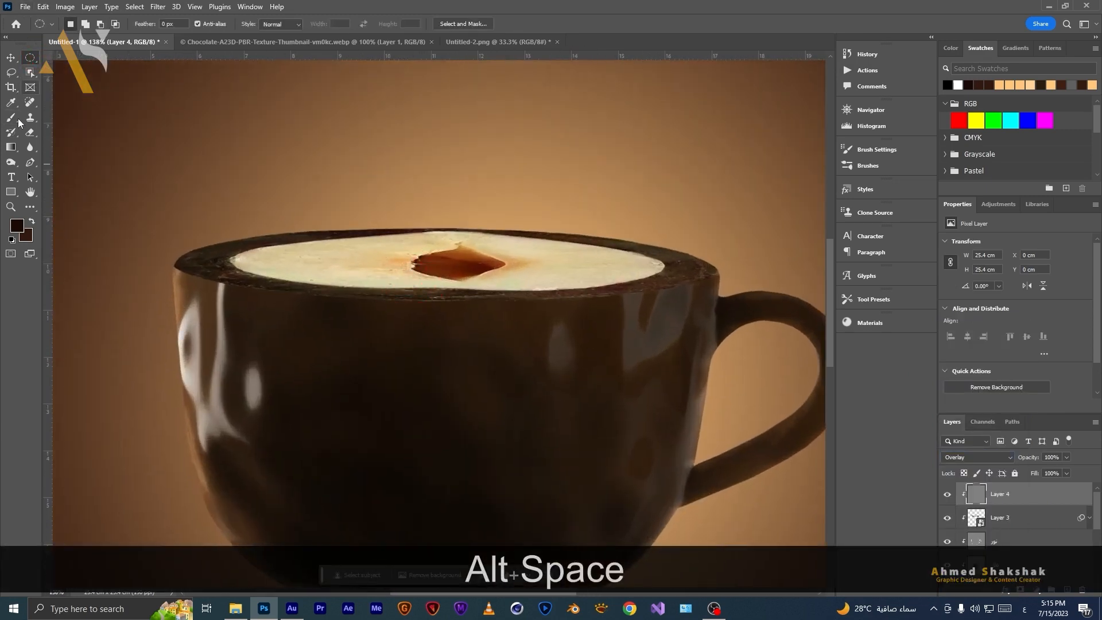
right_click(11, 162)
left_click(40, 157)
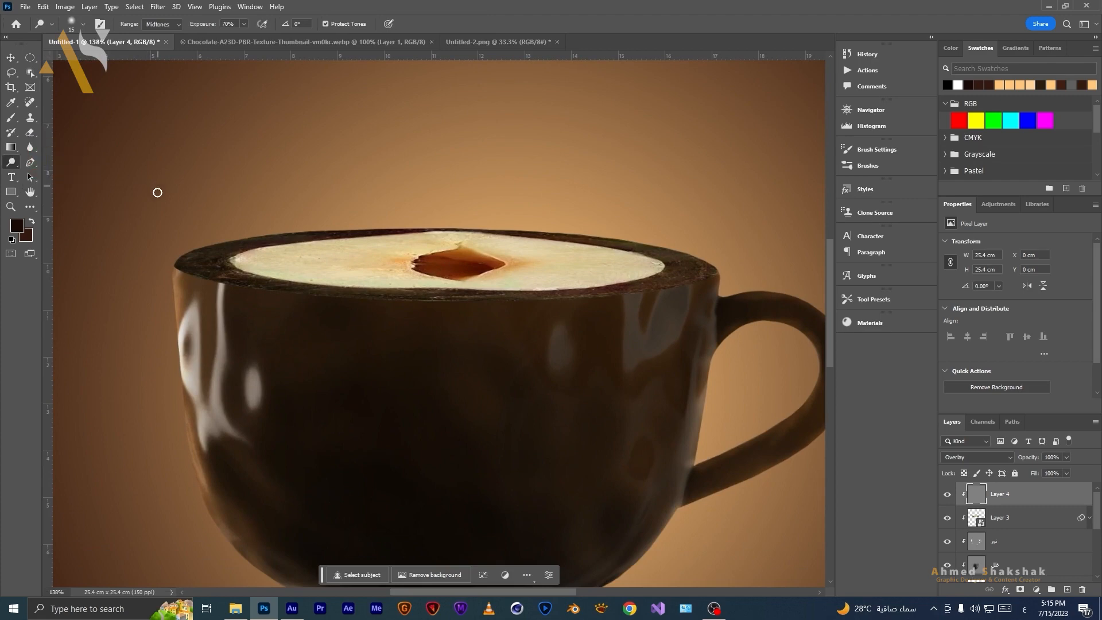
left_click_drag(193, 233, 170, 256)
left_click_drag(217, 227, 191, 249)
left_click_drag(316, 224, 280, 233)
left_click_drag(371, 229, 308, 230)
left_click_drag(572, 229, 548, 229)
left_click_drag(674, 248, 641, 242)
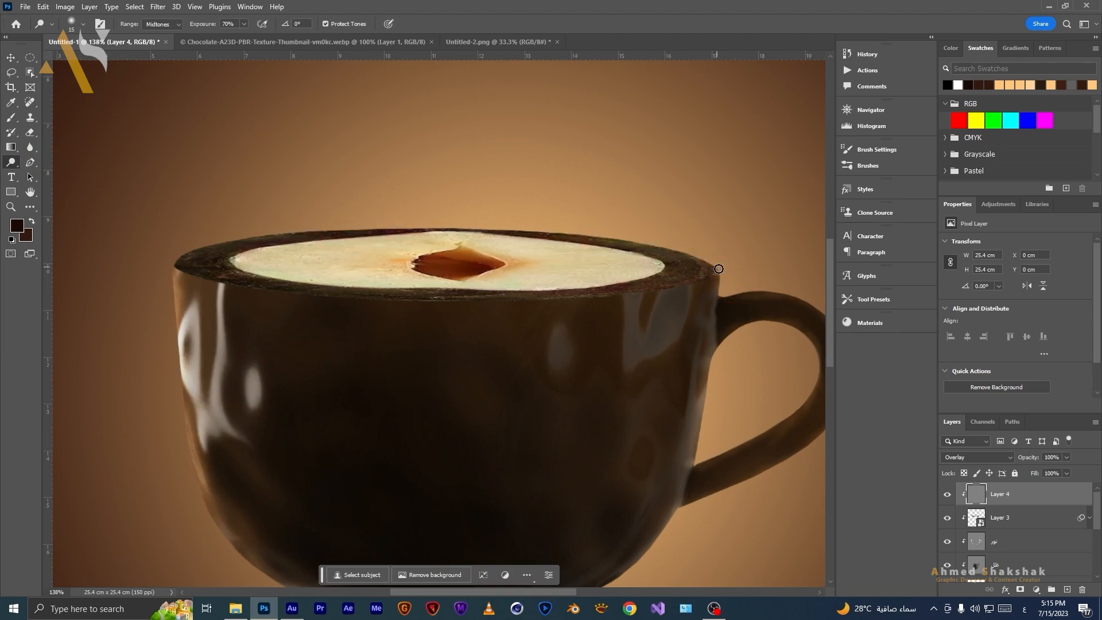
left_click_drag(692, 248, 702, 262)
mouse_move(632, 231)
left_mouse_down()
mouse_move(673, 247)
mouse_move(618, 236)
left_mouse_up()
Add further toning strokes down the cup's lower body and right side on the Overlay layer.
mouse_move(162, 304)
left_mouse_down()
mouse_move(184, 436)
mouse_move(258, 579)
left_mouse_up()
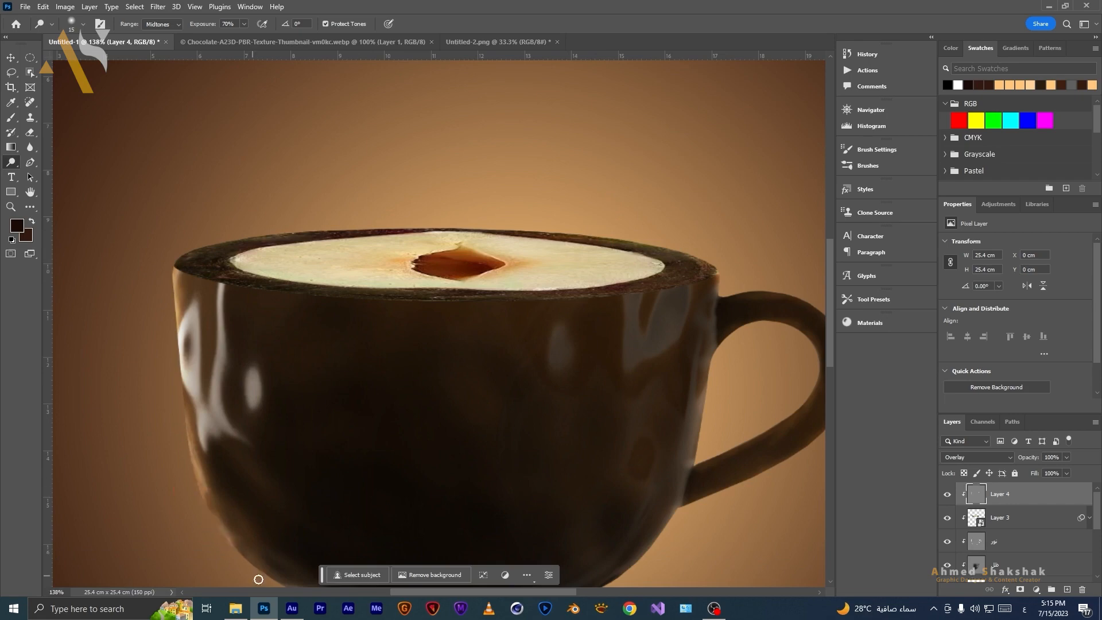
left_click_drag(672, 492, 672, 289)
left_click_drag(651, 335, 604, 382)
left_click_drag(711, 158, 696, 218)
scroll(669, 298, "down", 10)
left_click_drag(669, 299, 481, 378)
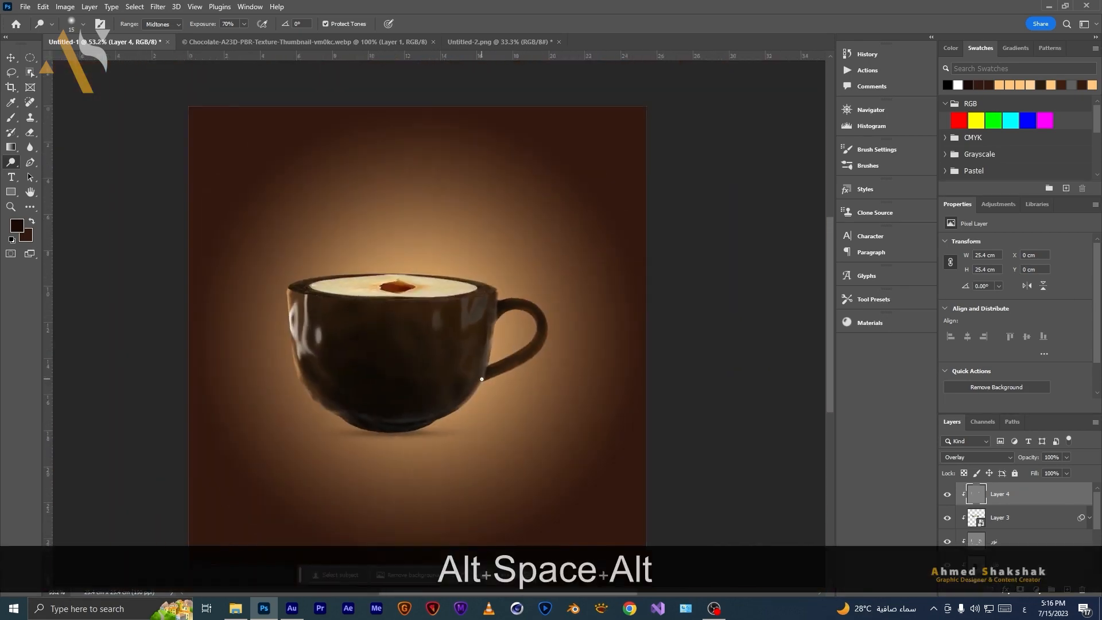
Toggle the Overlay shading layer's visibility to compare the cup with and without the shading.
scroll(481, 378, "down", 2)
left_click_drag(417, 466, 421, 475)
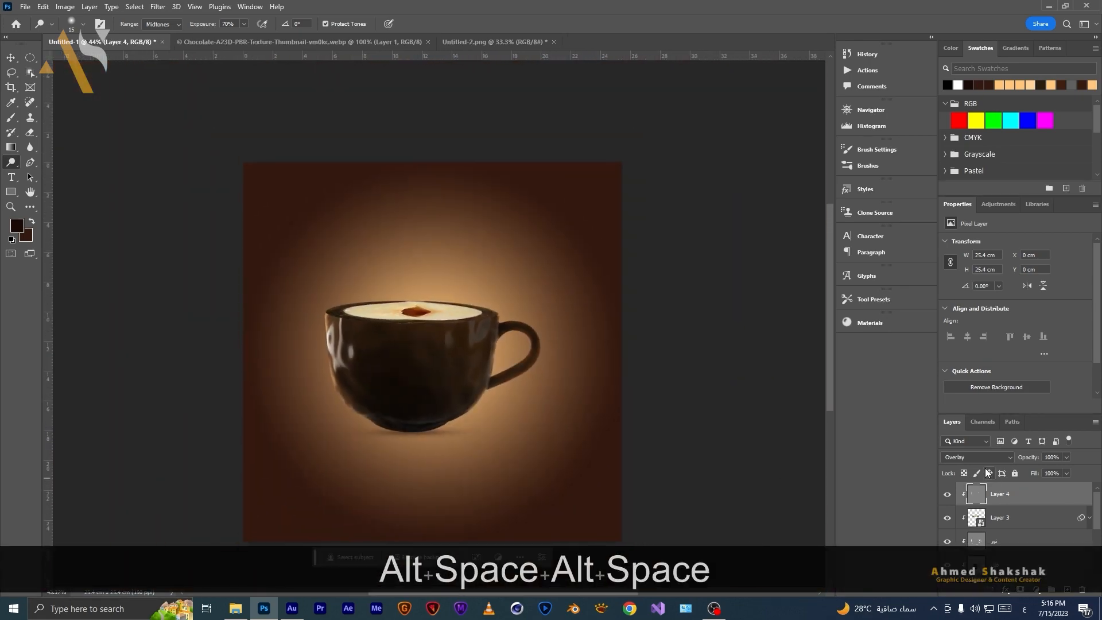
left_click(948, 495)
left_click(948, 495)
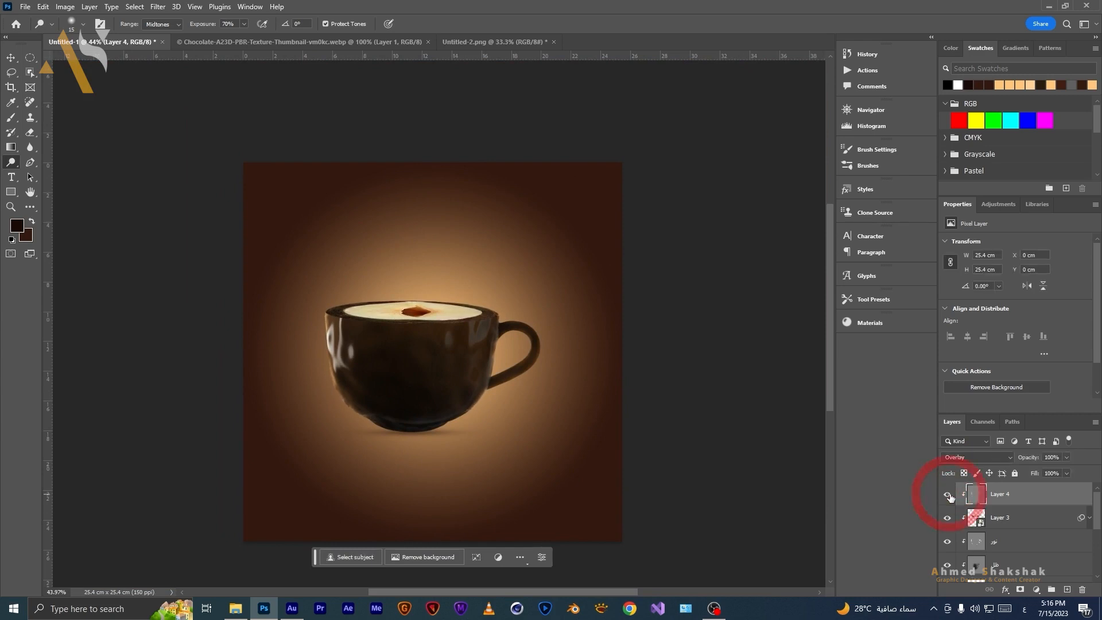
left_click(948, 495)
left_click(948, 495)
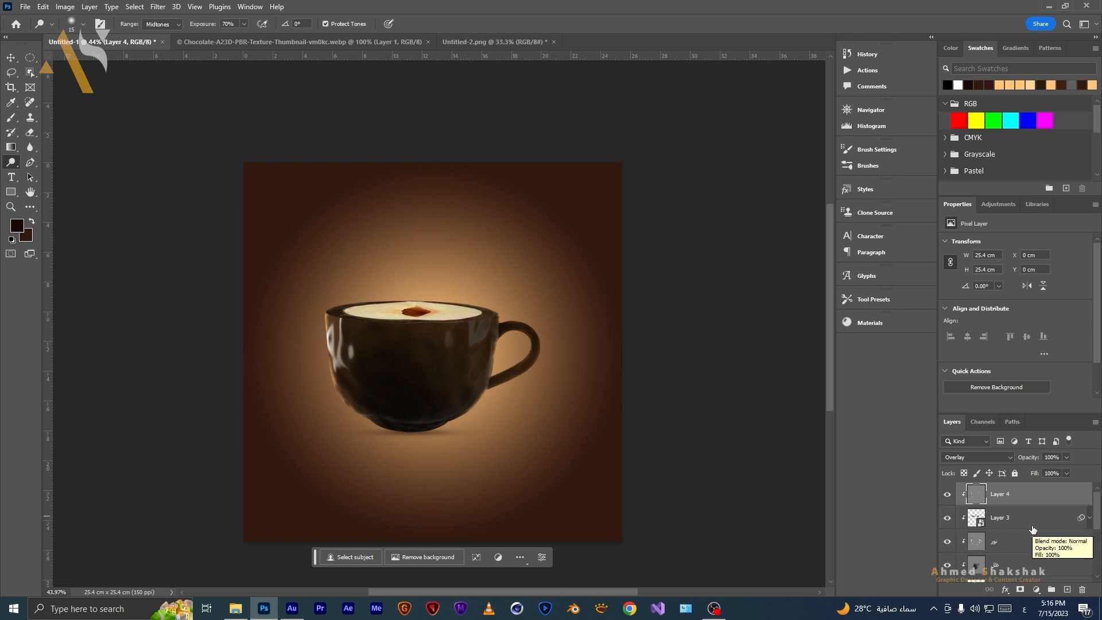
scroll(1032, 533, "down", 4)
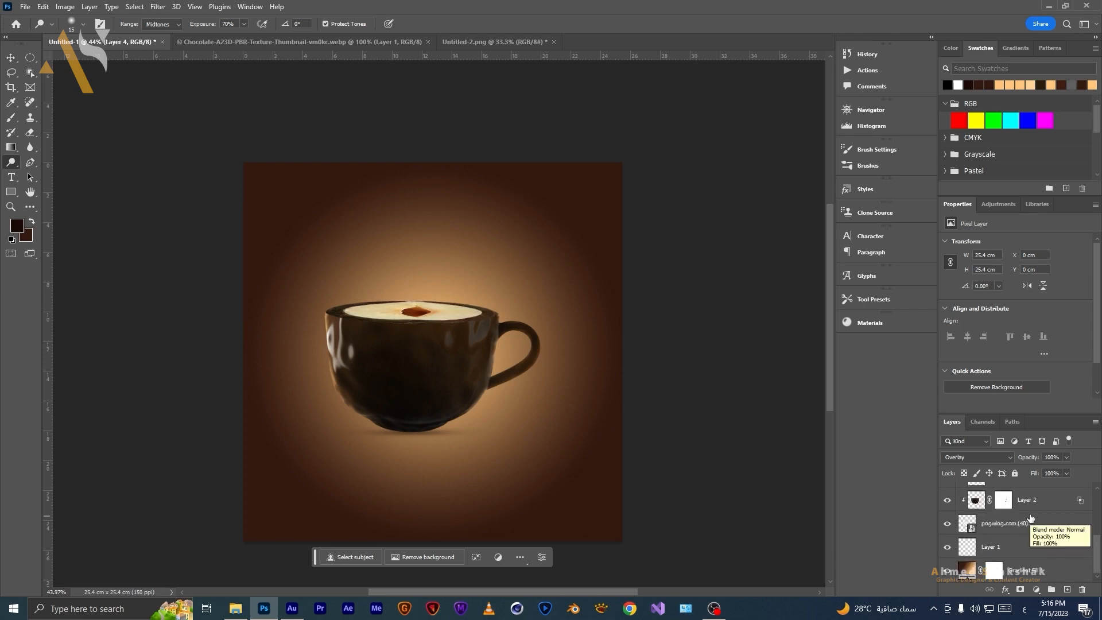
Group the cup's layers and name the group الفنجان.
left_click(1061, 527, "shift")
scroll(1048, 536, "up", 4)
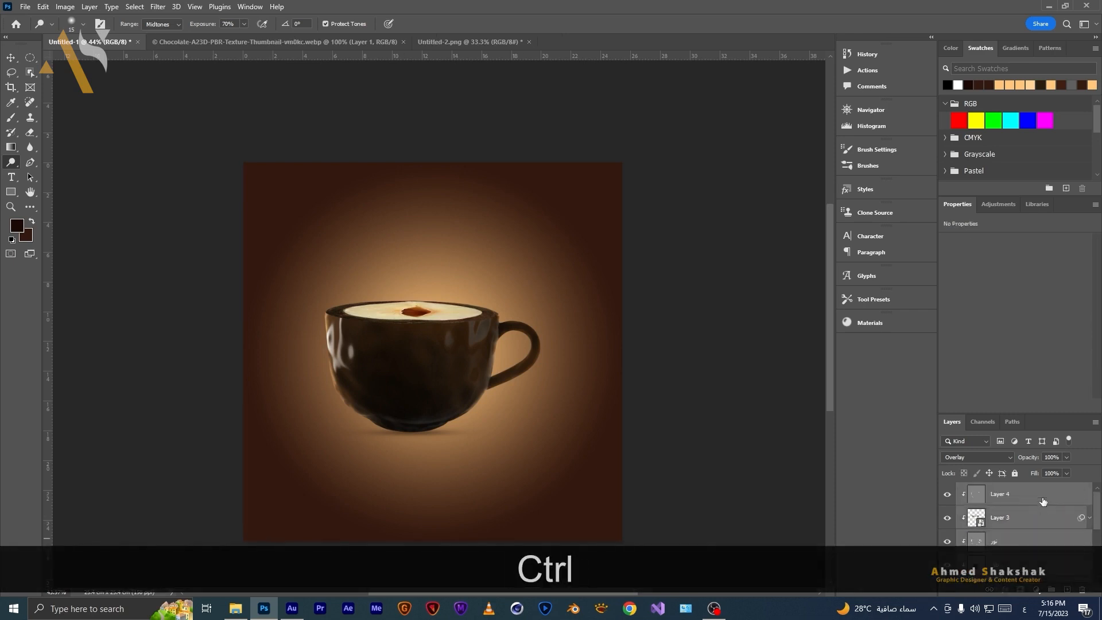
key("ctrl+g")
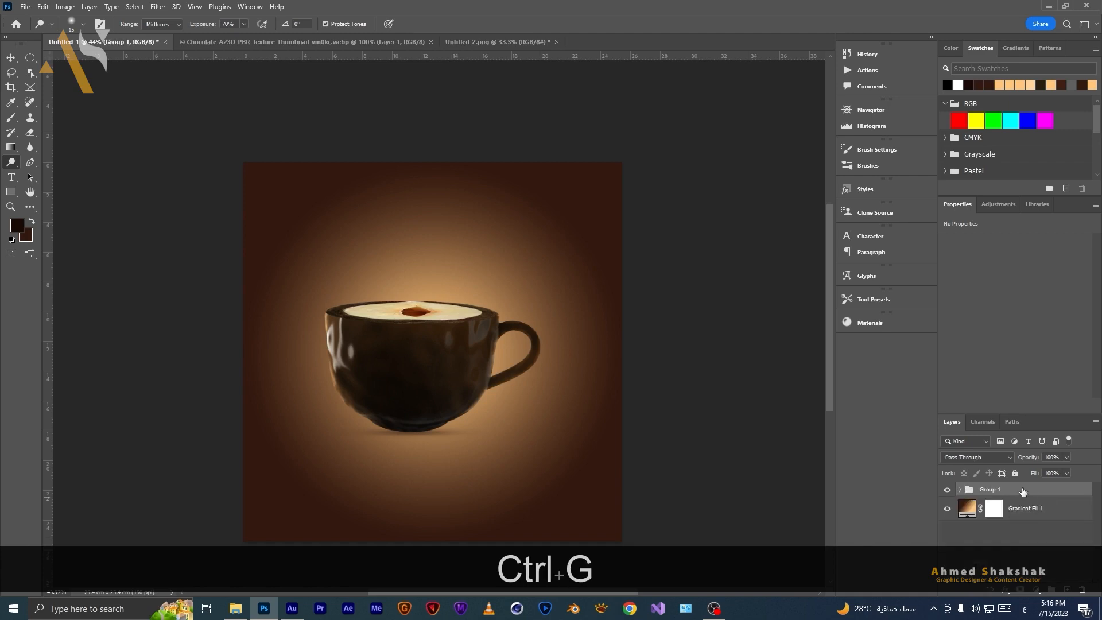
type("الفنجان")
key("Return")
Move the cup group slightly left and down on the canvas.
key("v")
left_click_drag(435, 420, 447, 421)
key("Left")
key("Left")
key("Left")
key("Down")
key("shift+Down")
key("shift+Down")
key("shift+Down")
key("shift+Down")
key("shift+Down")
key("shift+Down")
key("shift+Down")
key("shift+Down")
key("shift+Down")
key("shift+Down")
key("shift+Down")
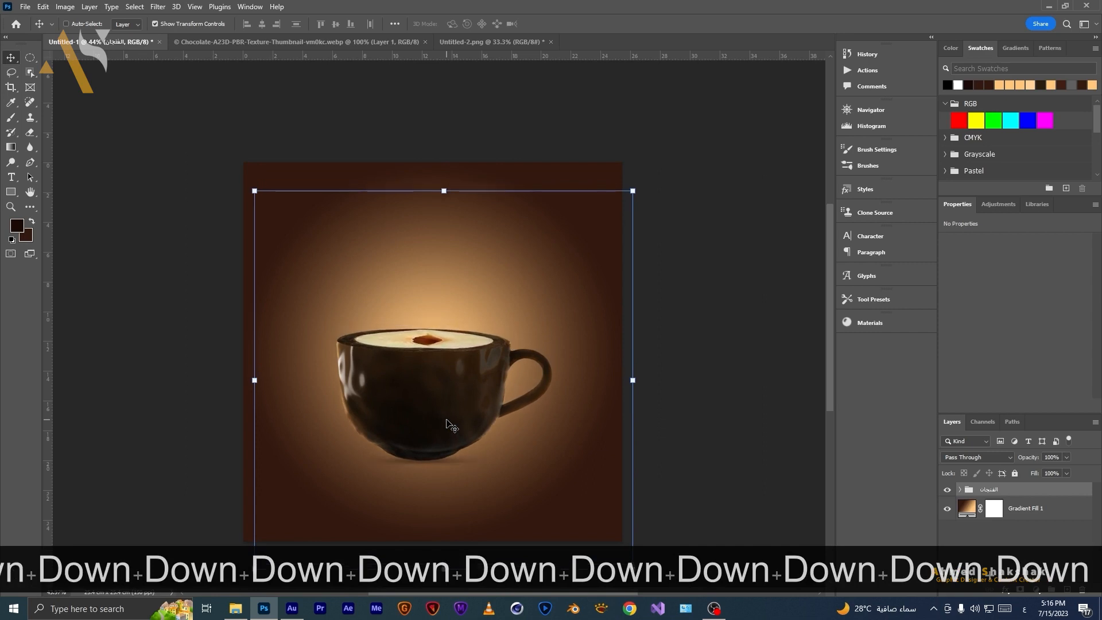
key("Return")
Add a new empty layer below the cup group and switch to the Brush tool.
key("m")
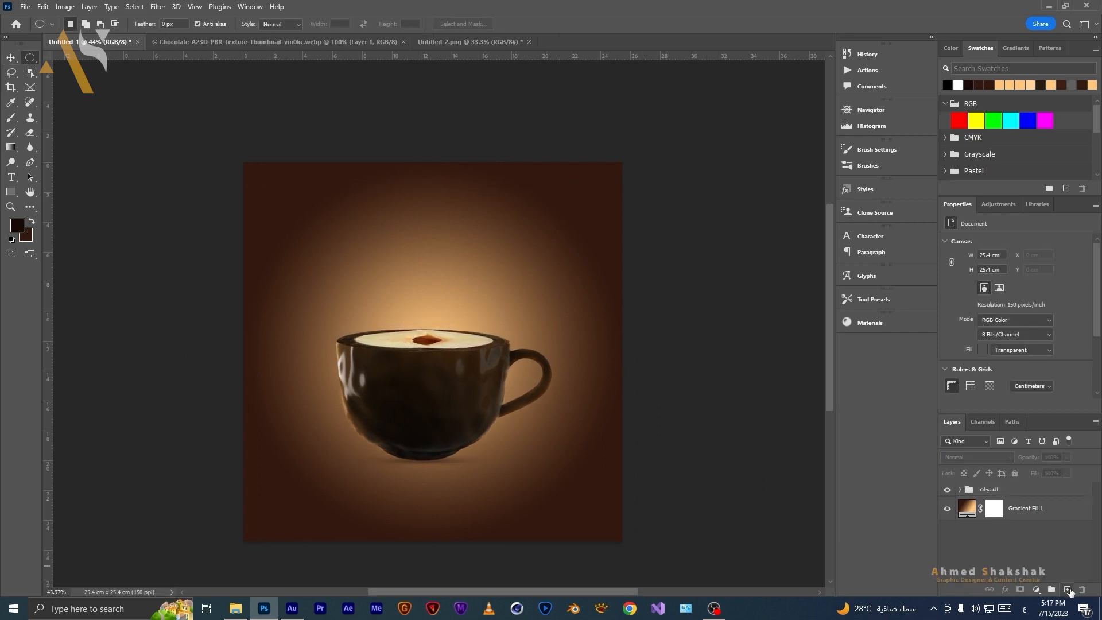
left_click(1068, 589)
left_click_drag(1019, 502, 1016, 521)
left_click(11, 118)
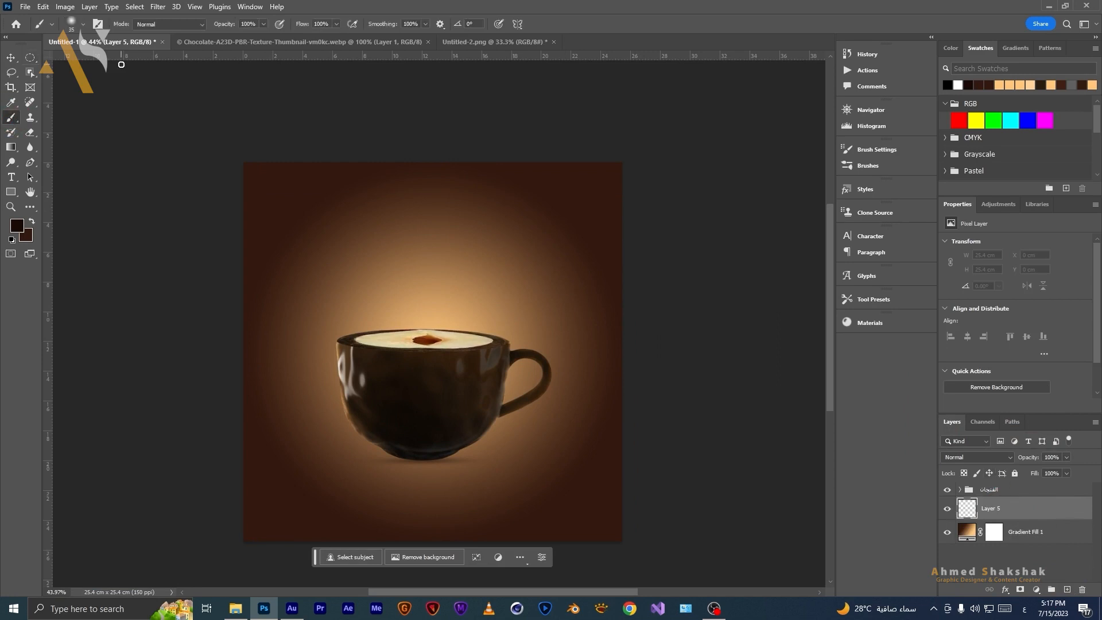
Choose a light-burst brush from the Brushes library and reduce its size.
left_click(96, 25)
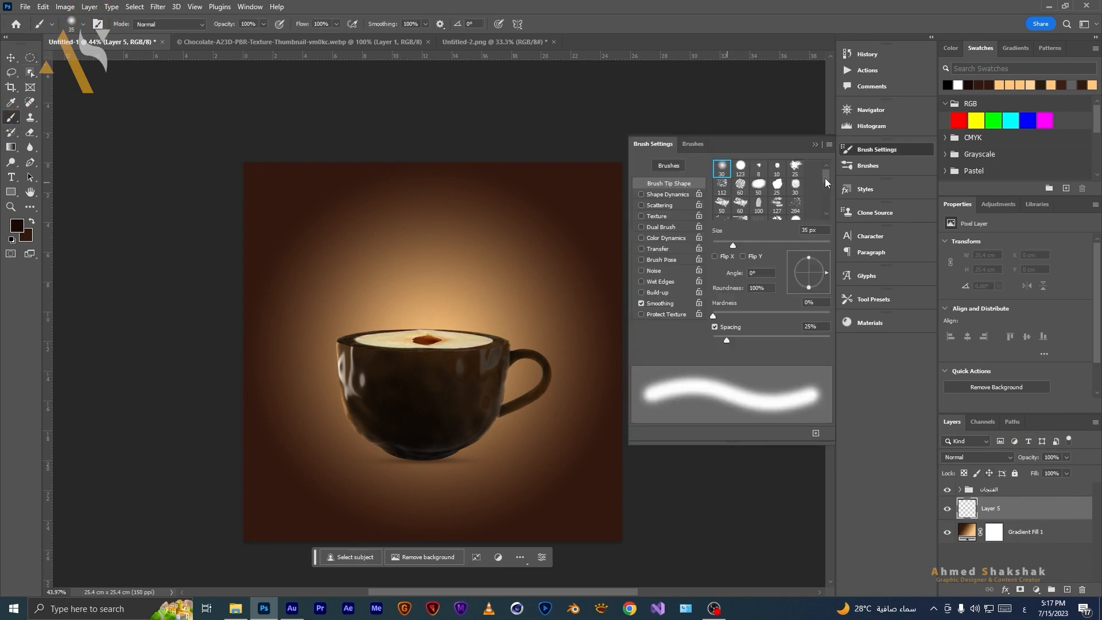
left_click(693, 144)
left_click(650, 382)
left_click(815, 144)
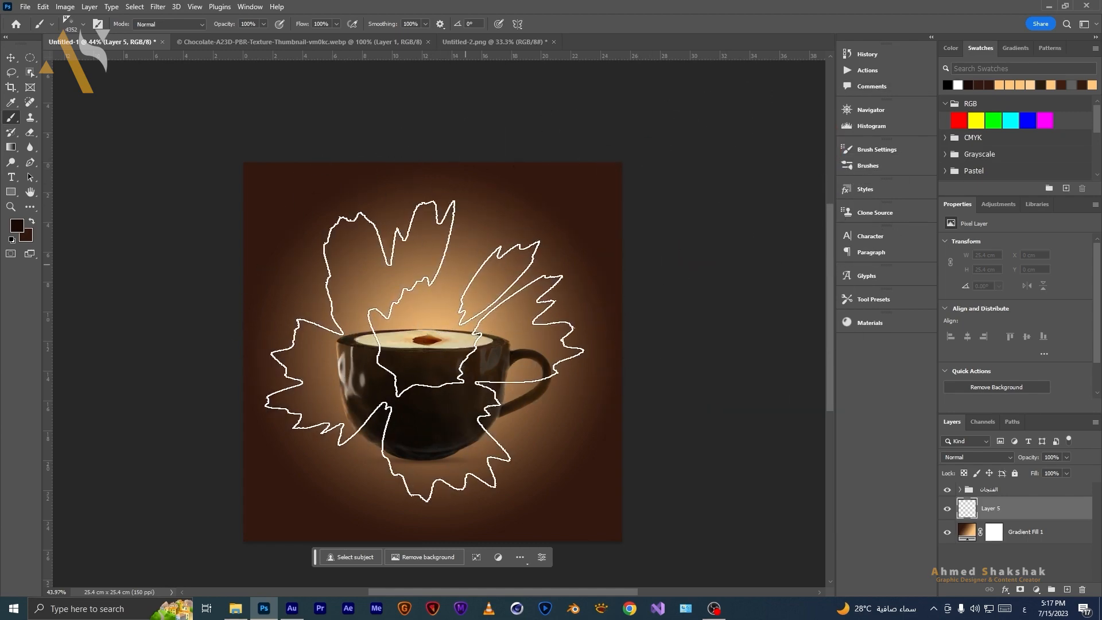
key("bracketleft")
key("bracketleft")
key("bracketleft")
key("bracketleft")
key("bracketleft")
key("bracketleft")
key("bracketleft")
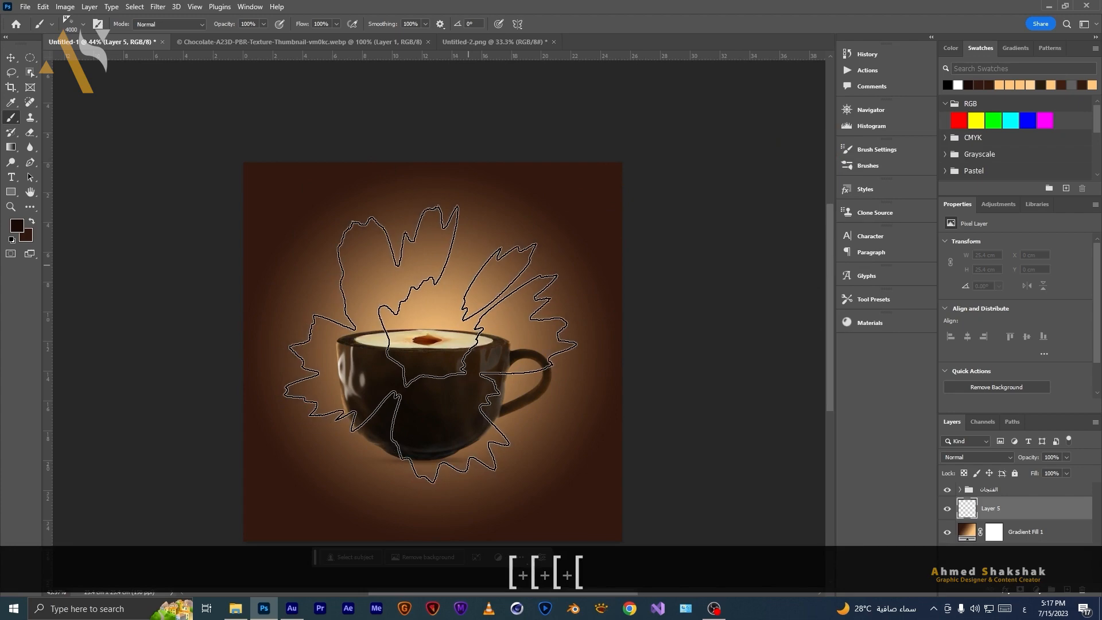
key("bracketleft")
key("bracketleft")
key("bracketleft")
key("bracketleft")
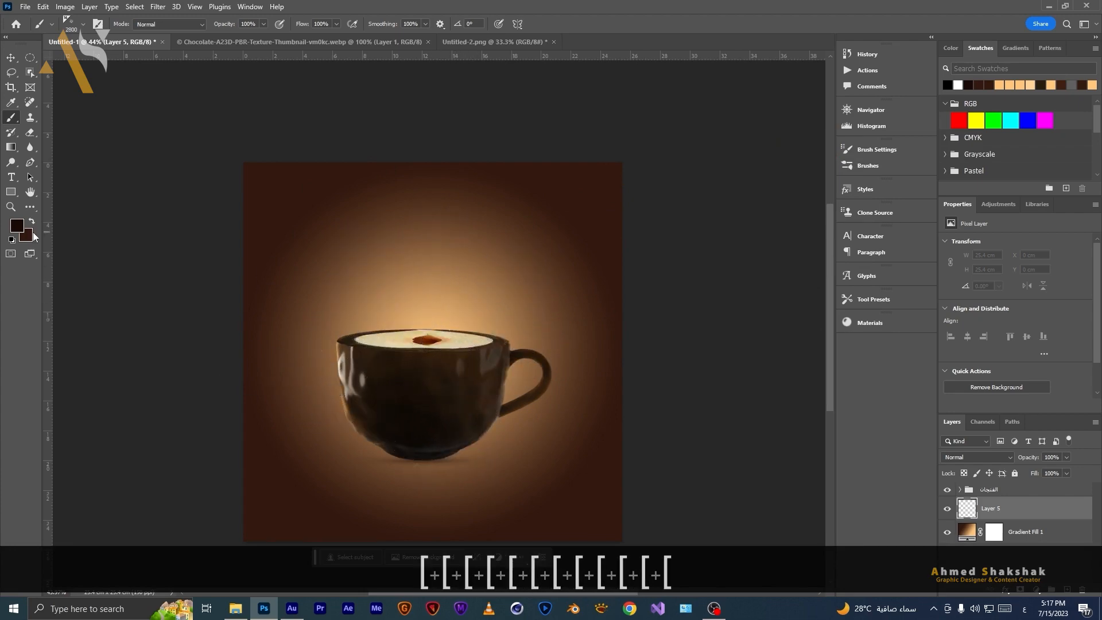
Set the foreground color to a lightened beige sampled from the cup's filling.
left_click(14, 225)
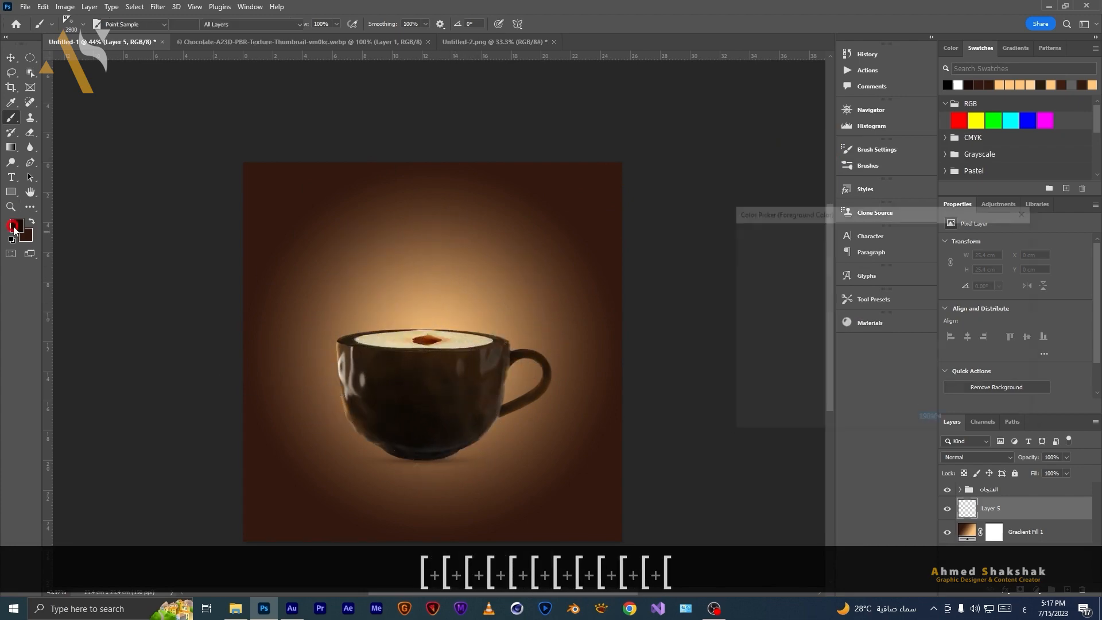
left_click(425, 320)
left_click_drag(805, 250, 784, 218)
left_click(997, 233)
Stamp a light-ray burst behind the cup's rim on the new layer.
key("bracketleft")
key("bracketleft")
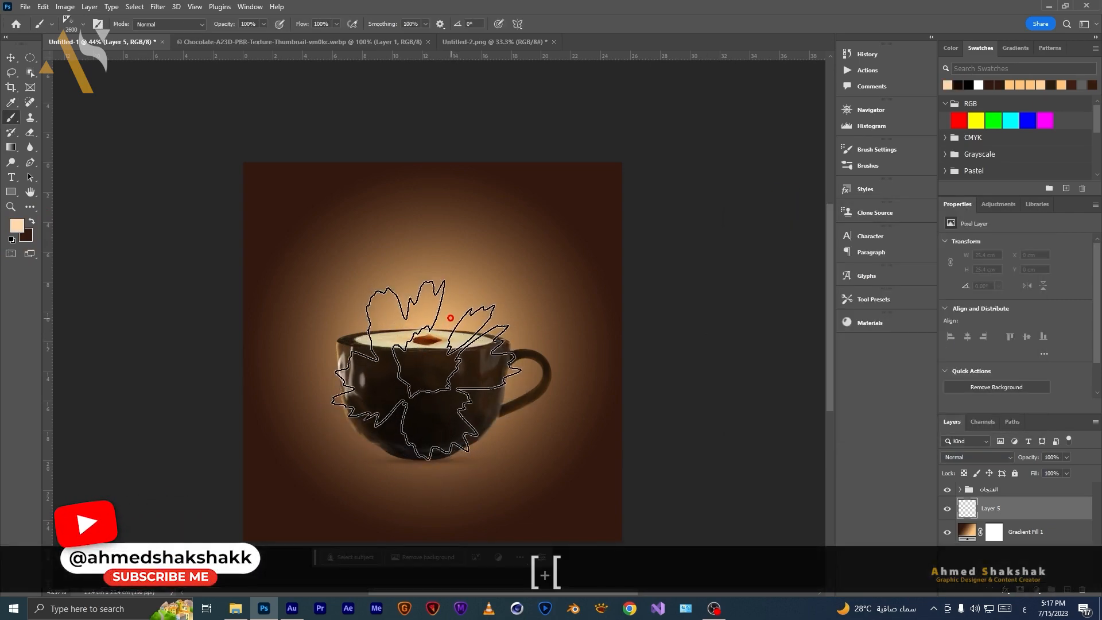
left_click(450, 317)
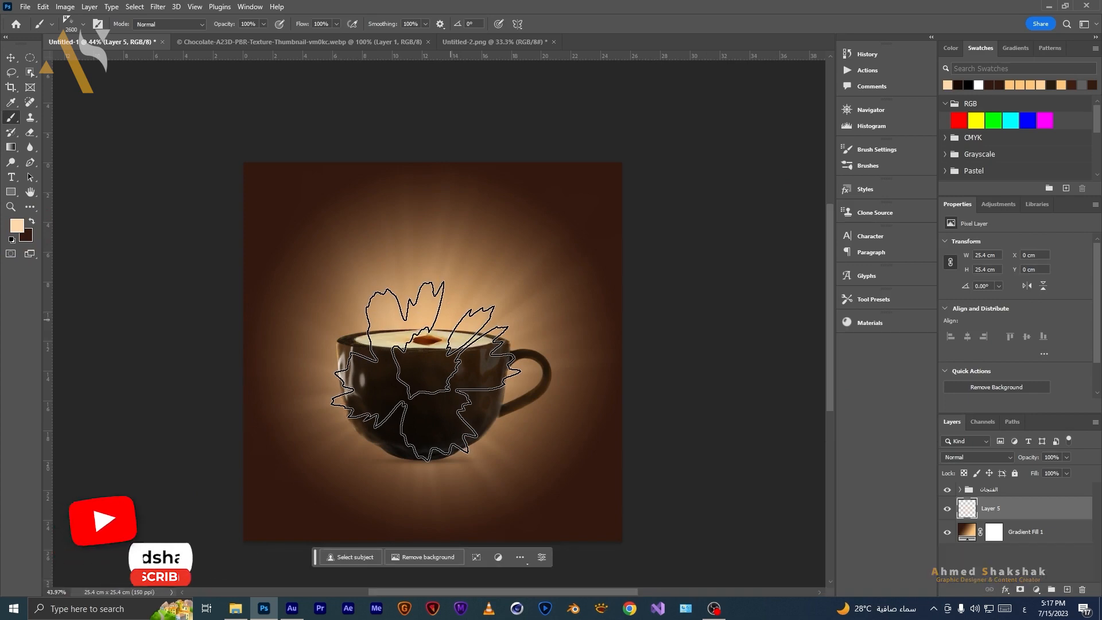
key("ctrl+z")
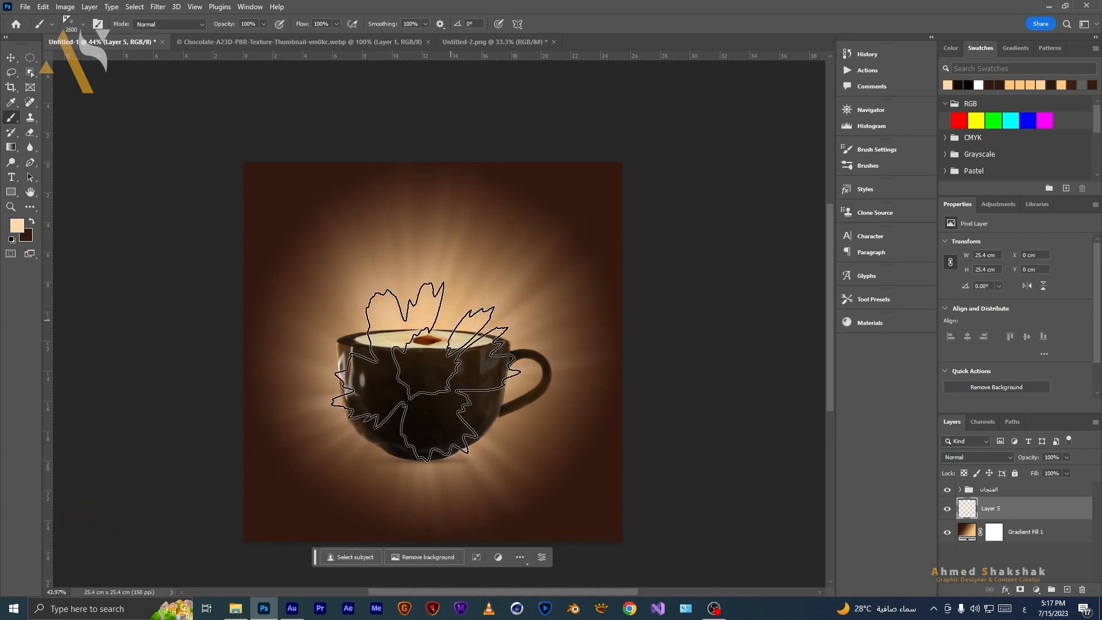
Move the light-burst layer upward so the rays spread above the cup.
key("v")
left_click_drag(461, 457, 461, 434)
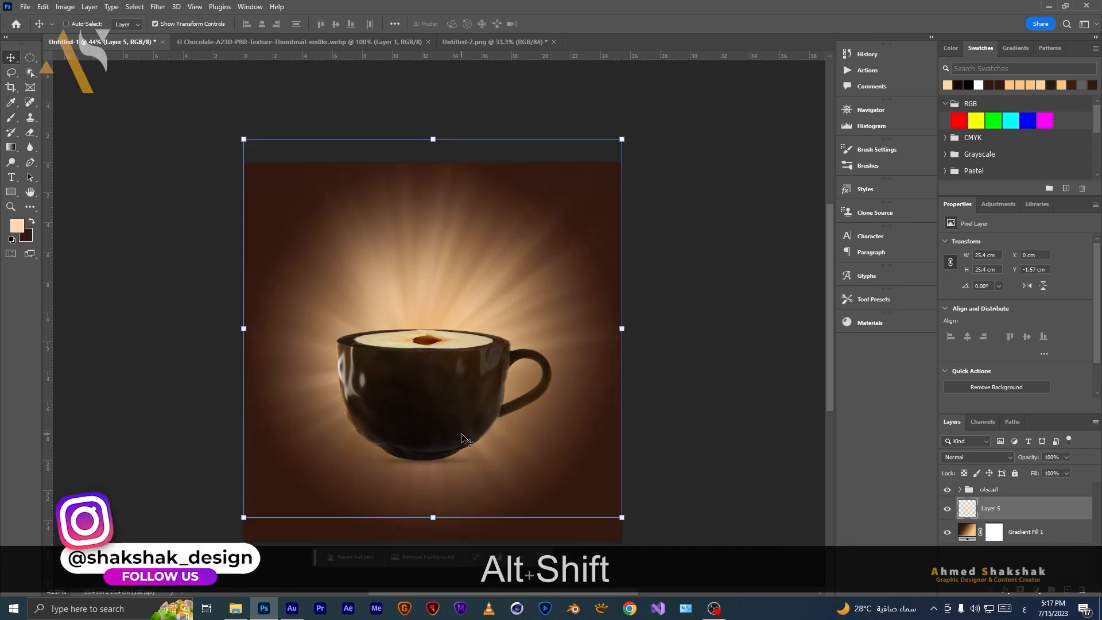
key("m")
left_click_drag(420, 286, 377, 233)
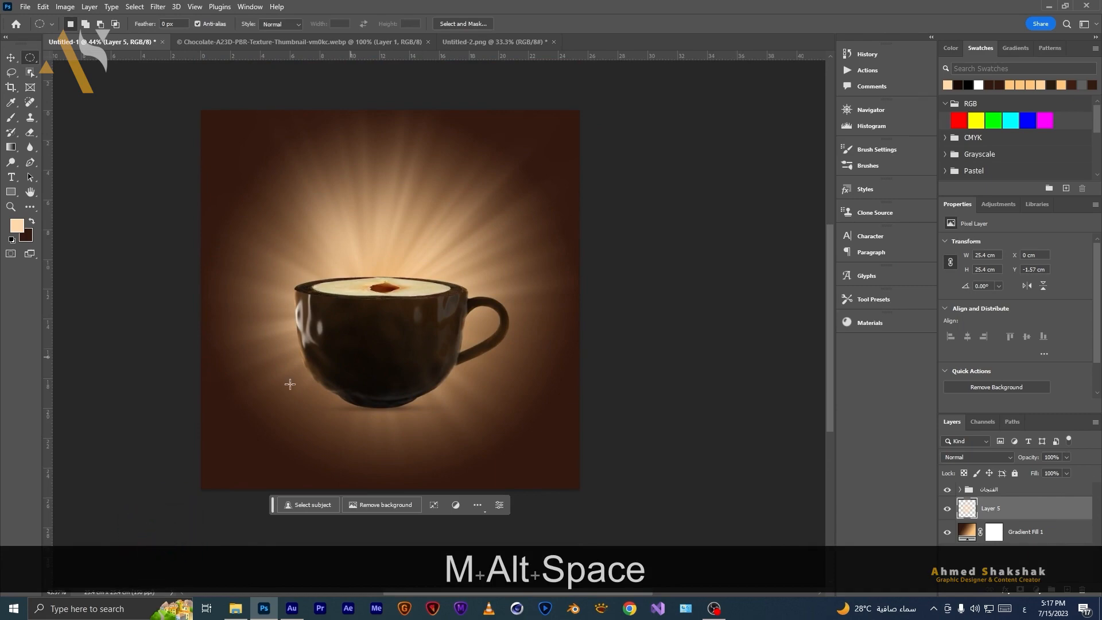
Open the hazelnut image Untitled-1.png from the file browser in Photoshop.
left_click(235, 608)
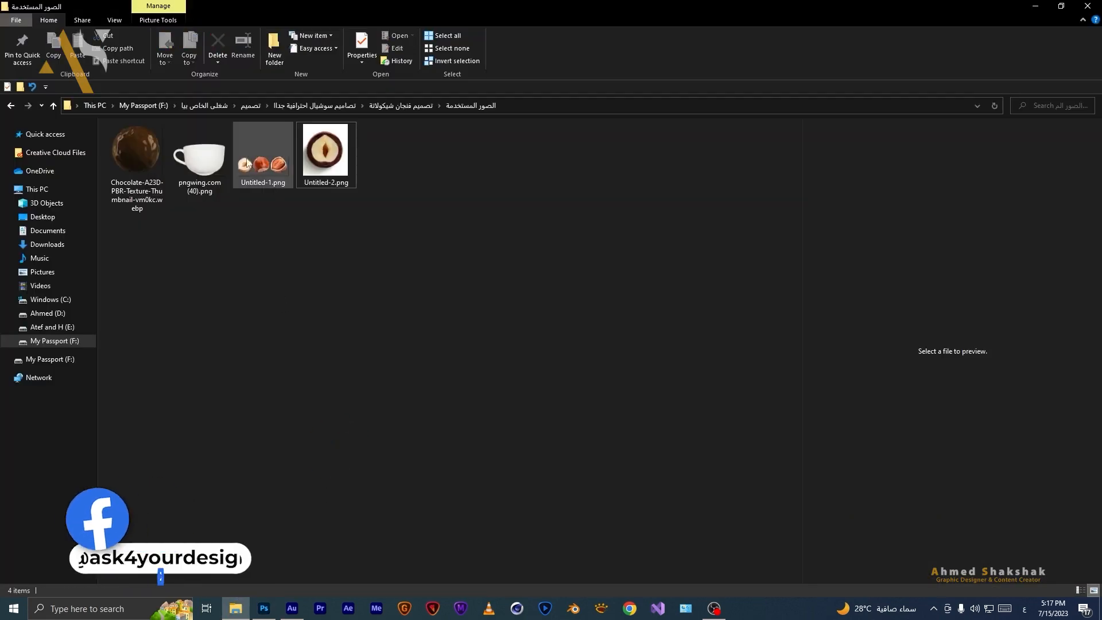
left_click(245, 154)
left_click_drag(241, 166, 686, 41)
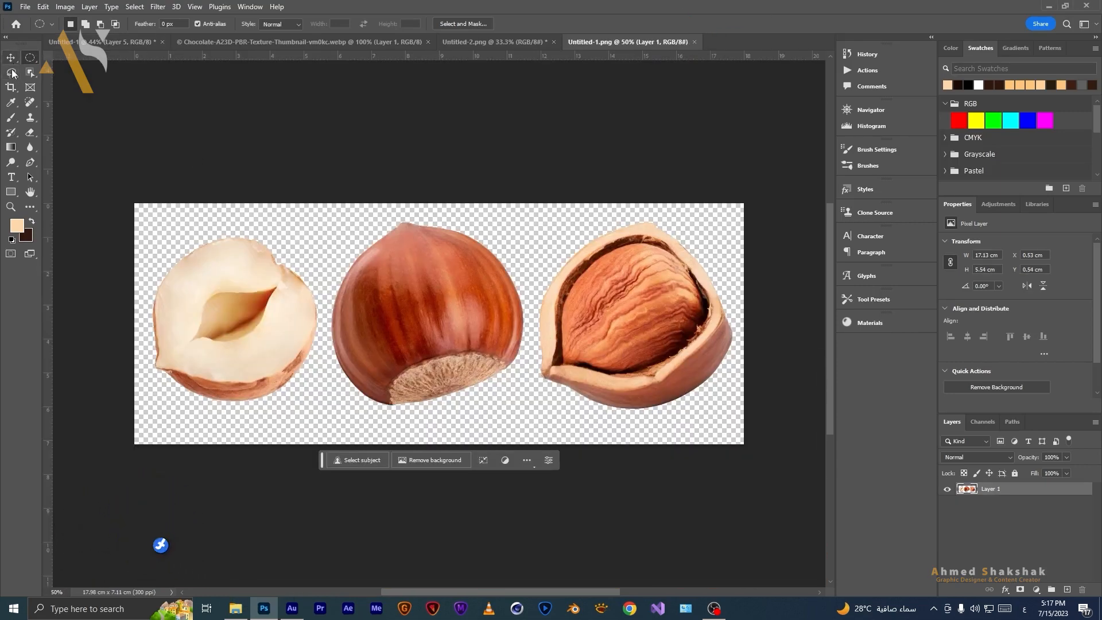
Lasso-select the halved hazelnut, copy it, and paste it into the coffee cup document.
left_click(11, 72)
mouse_move(263, 215)
left_mouse_down()
mouse_move(210, 218)
mouse_move(156, 240)
mouse_move(131, 356)
mouse_move(155, 409)
mouse_move(201, 426)
mouse_move(288, 422)
mouse_move(316, 379)
mouse_move(331, 311)
mouse_move(320, 263)
mouse_move(260, 213)
left_mouse_up()
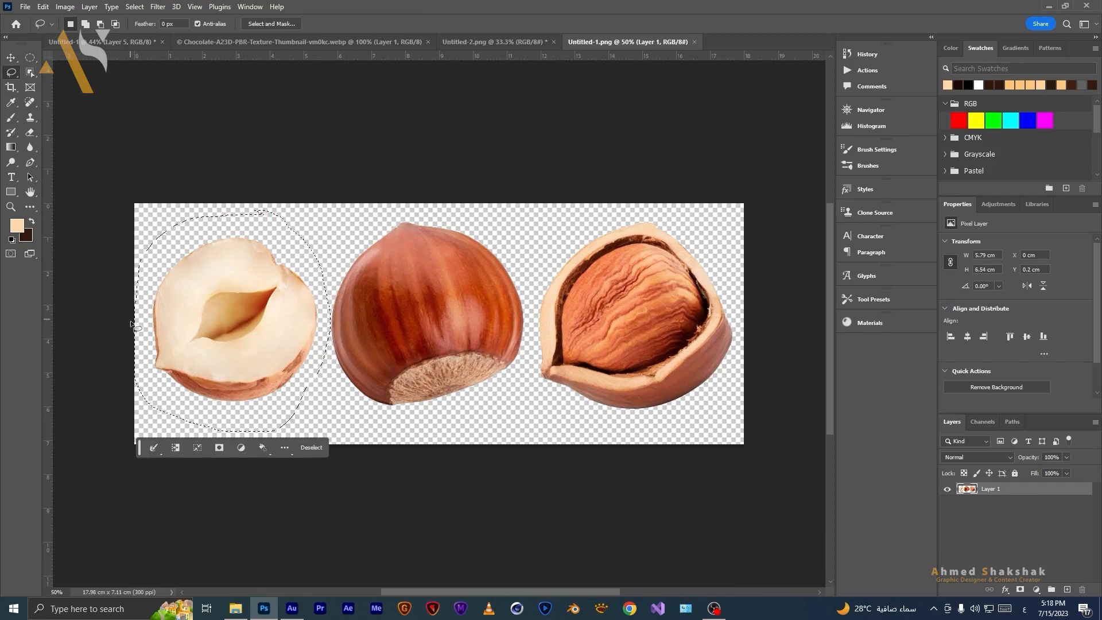
key("shift+Left")
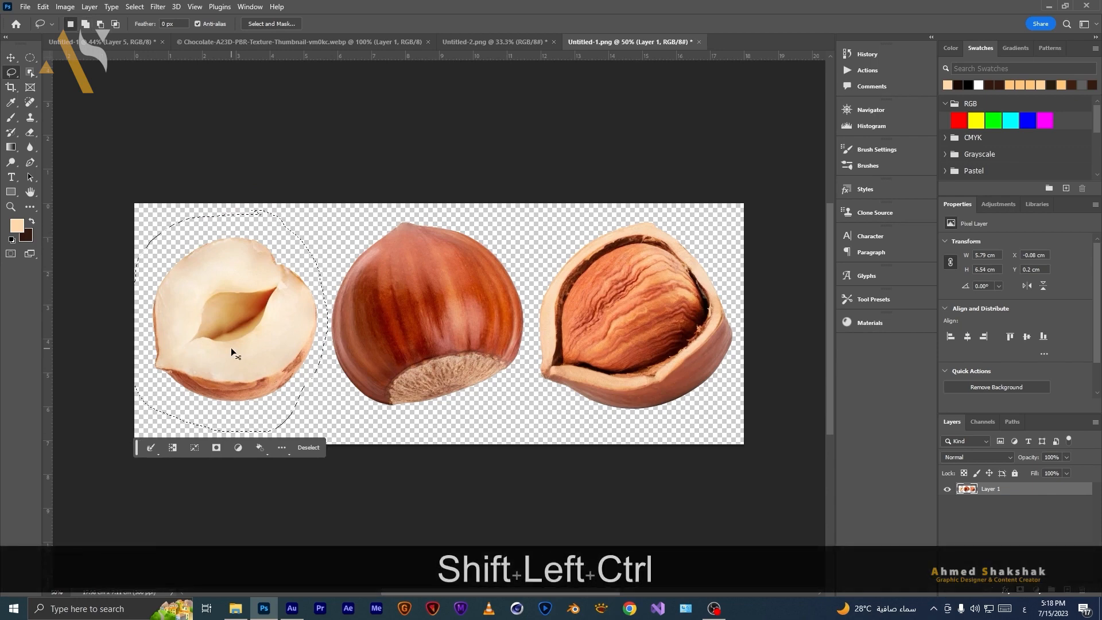
key("ctrl+c")
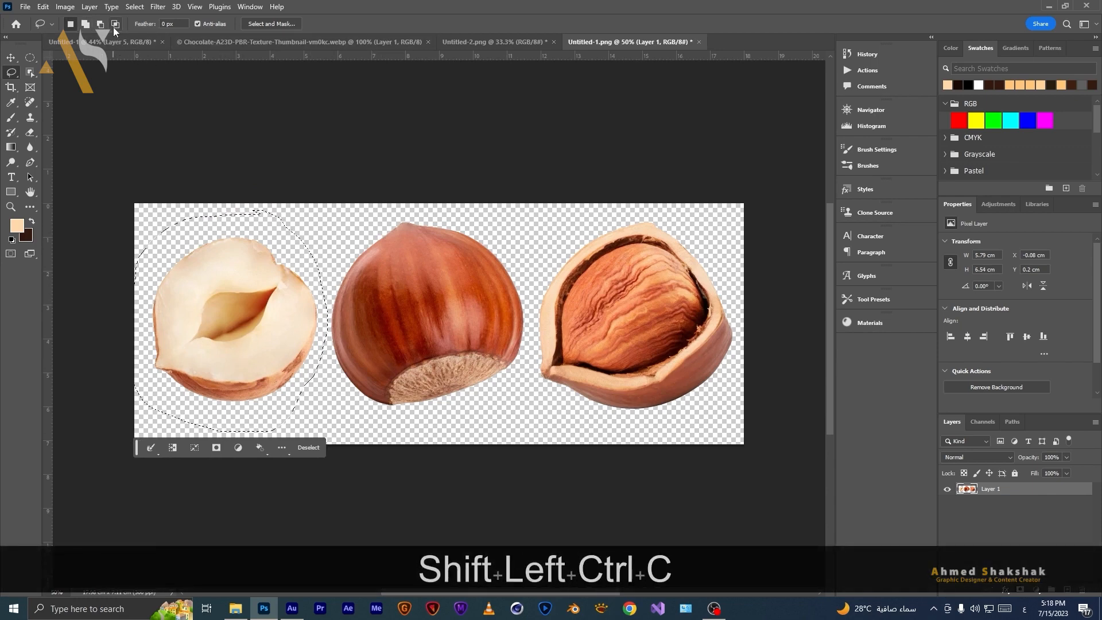
left_click(113, 42)
key("ctrl+v")
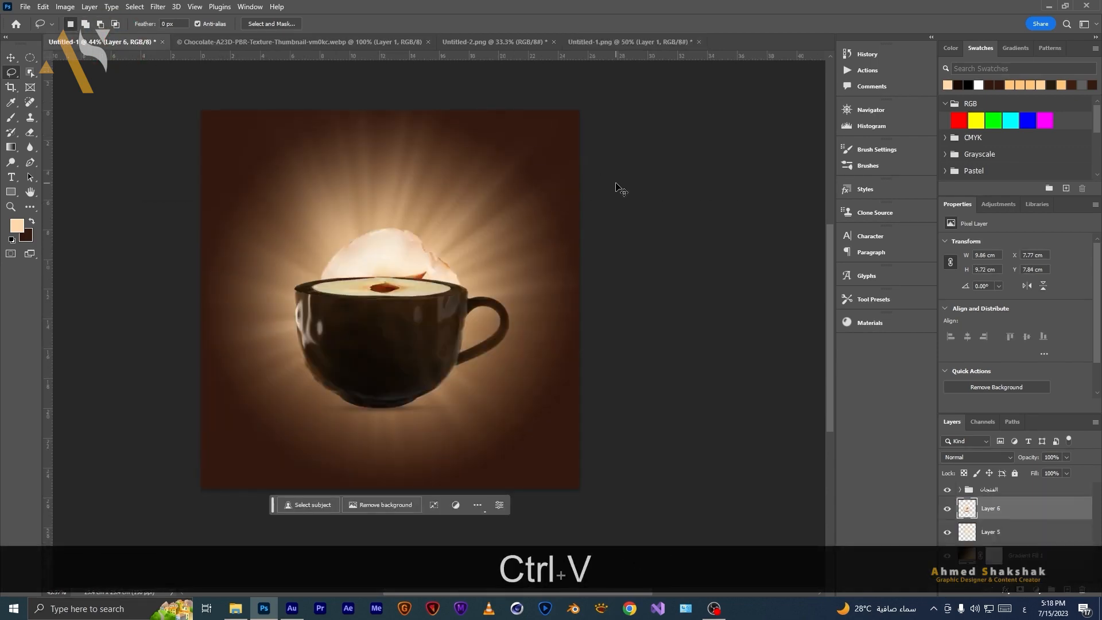
Move the pasted hazelnut layer to the top of the layer stack.
left_click_drag(1027, 517, 1003, 485)
key("v")
left_click_drag(316, 228, 396, 306)
left_click_drag(427, 338, 434, 382)
key("ctrl+z")
key("ctrl+z")
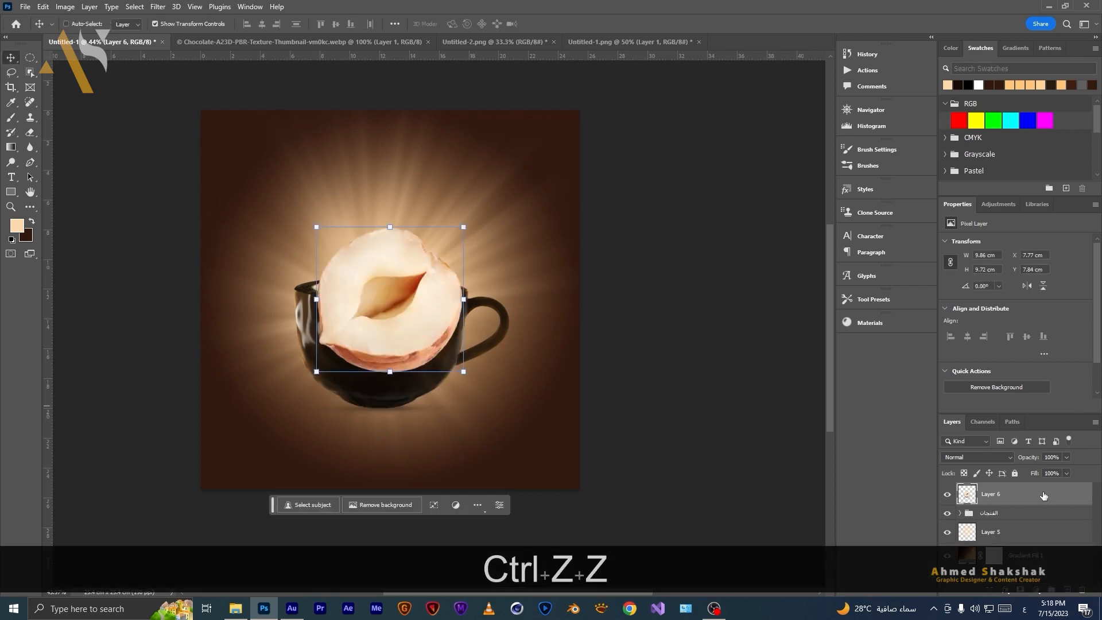
Convert the hazelnut to a Smart Object and scale it to about 2.76 cm beside the cup's lower right.
right_click(1043, 495)
left_click(1038, 201)
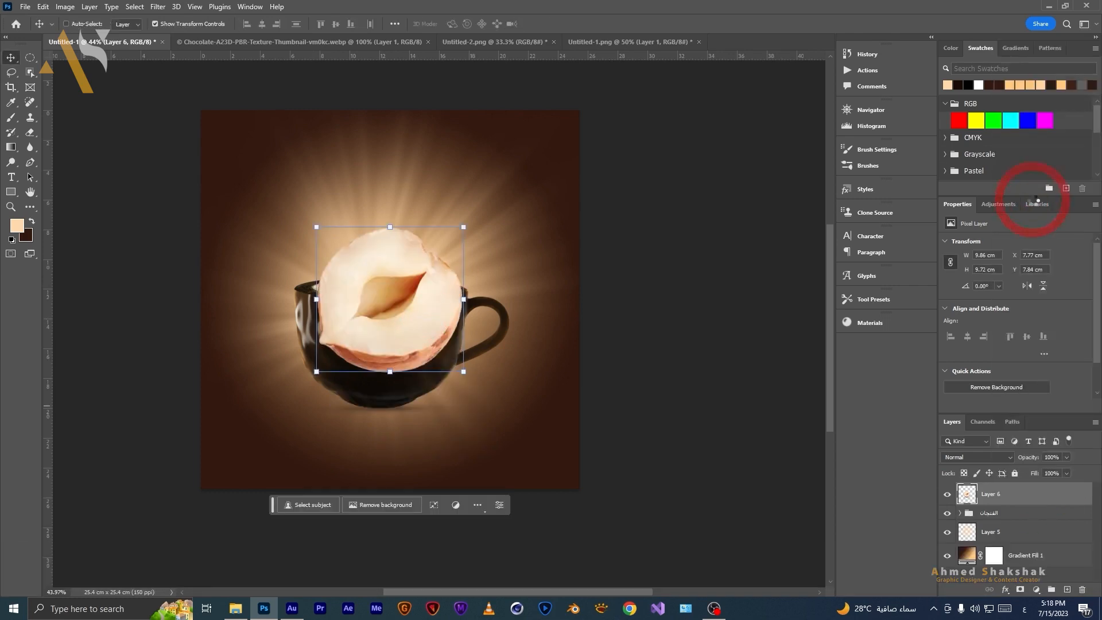
left_click_drag(390, 229, 387, 315)
left_click_drag(384, 356, 435, 399)
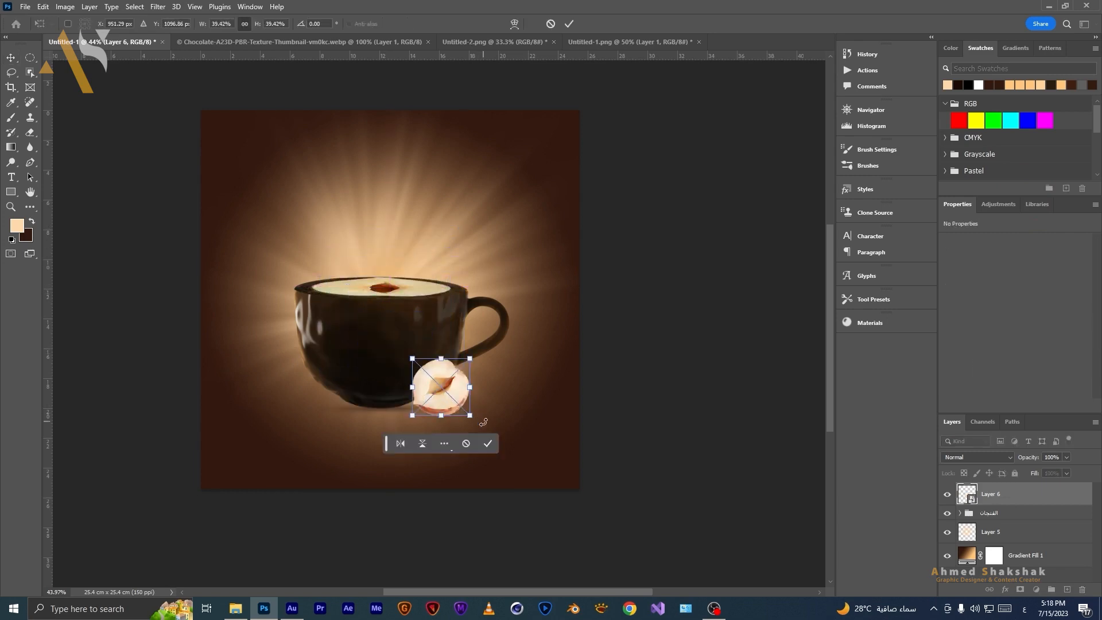
key("Return")
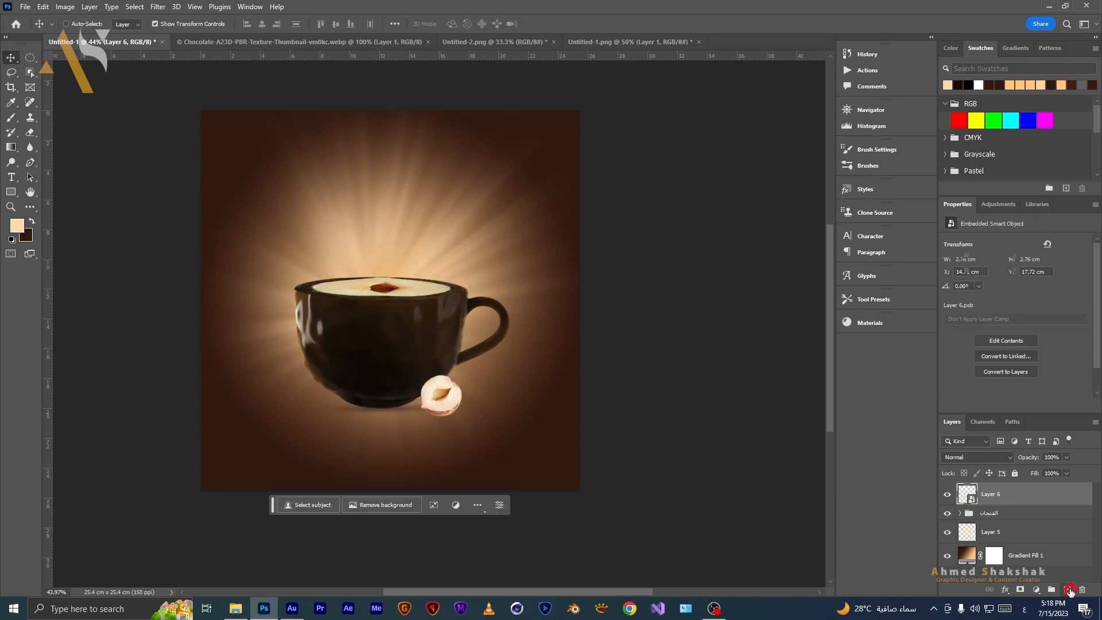
Add a new layer beneath the hazelnut layer.
left_click(1066, 589)
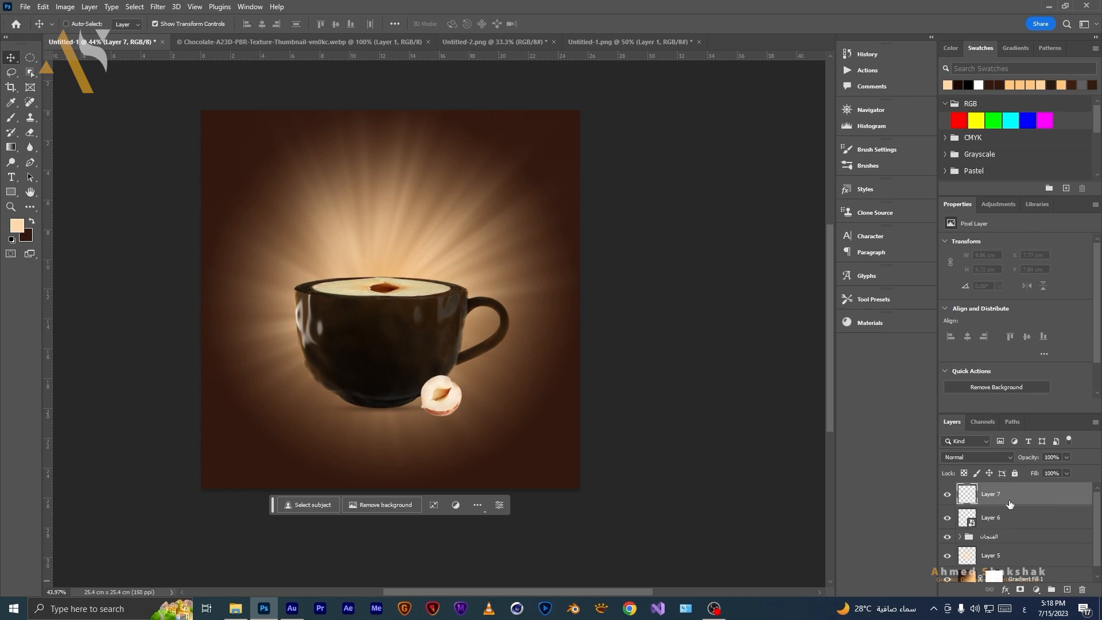
left_click_drag(1021, 501, 1021, 527)
scroll(217, 394, "up", 5, "alt")
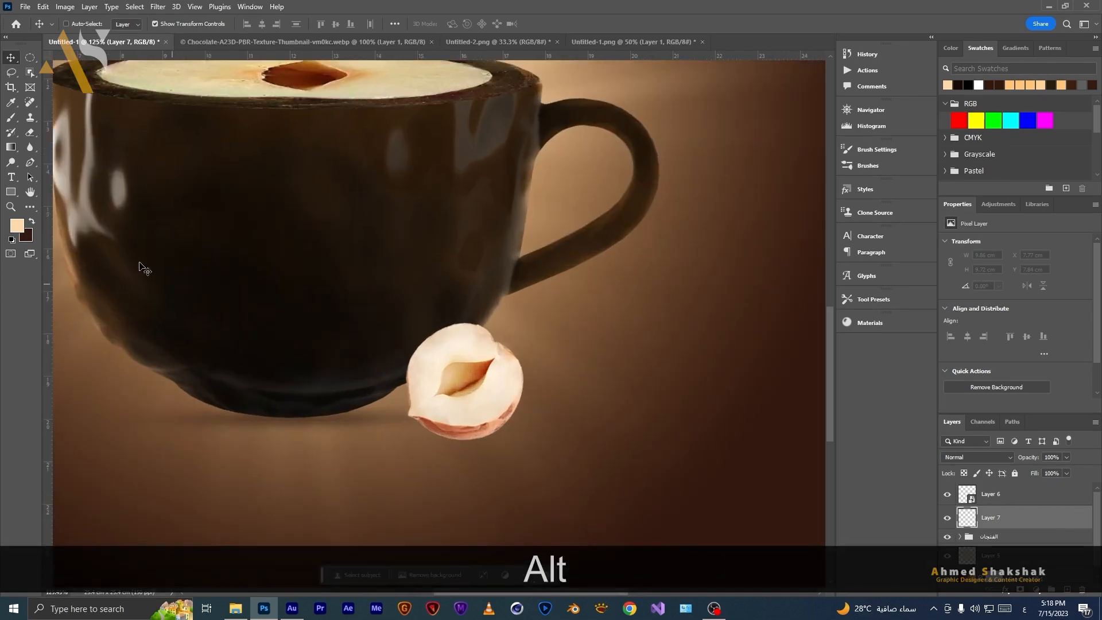
Paint a soft dark spot on the new layer using a soft round brush with the cup shadow's sampled color.
key("b")
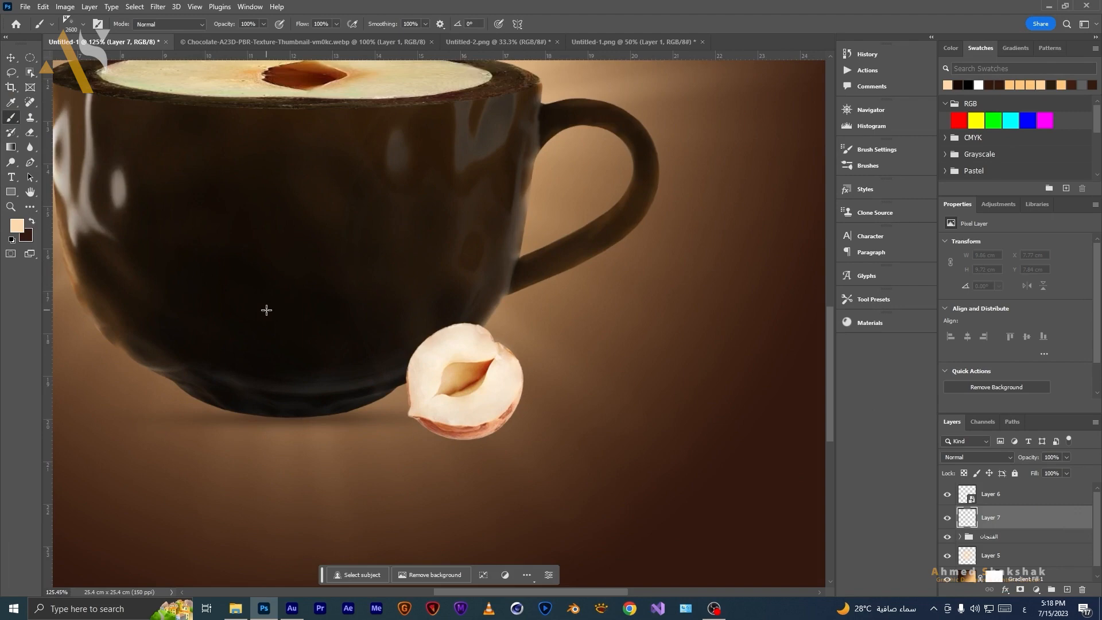
left_click(355, 401, "alt")
left_click(349, 397, "alt")
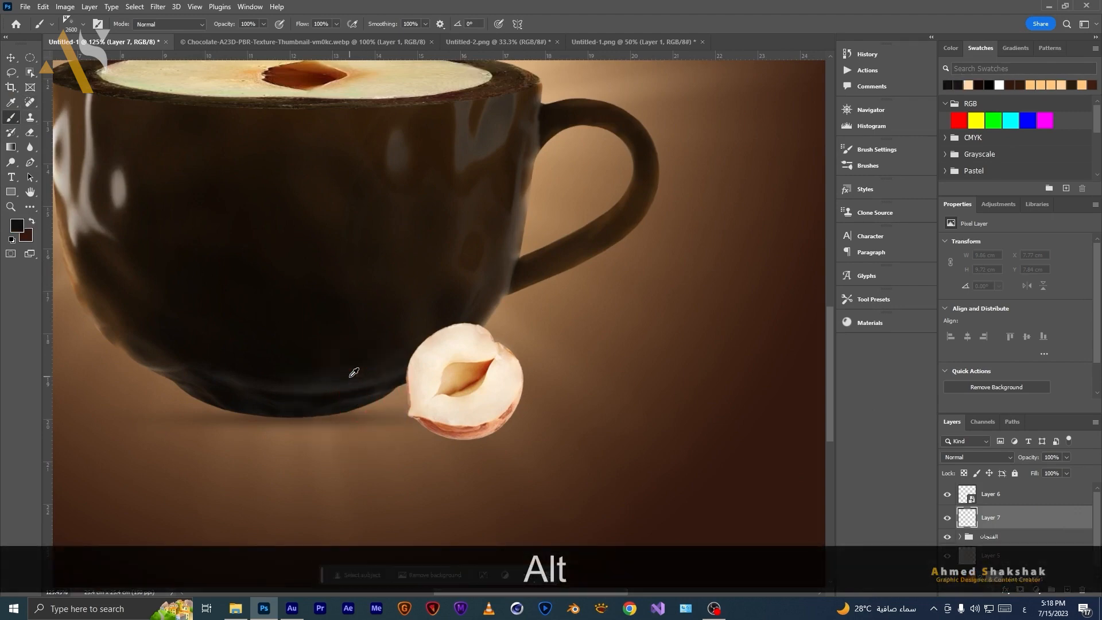
key("bracketleft")
key("bracketleft")
key("bracketleft")
key("bracketleft")
key("bracketleft")
key("bracketleft")
key("bracketleft")
key("bracketleft")
key("bracketleft")
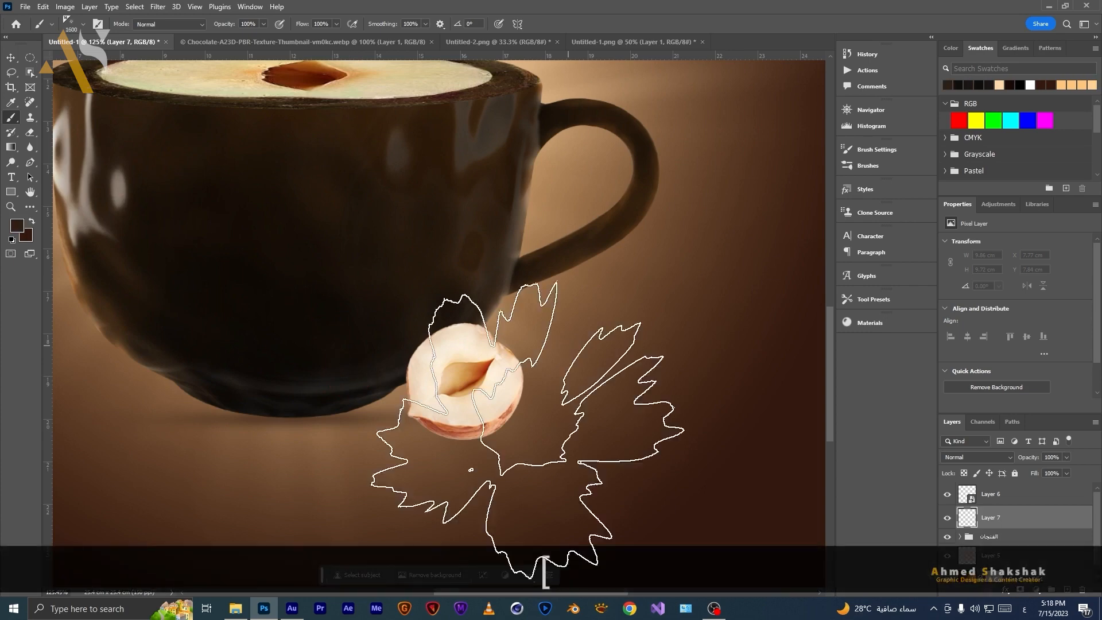
right_click(615, 229)
left_click(706, 374)
key("bracketleft")
key("bracketleft")
key("bracketleft")
key("bracketleft")
key("bracketleft")
key("bracketleft")
key("bracketleft")
key("bracketleft")
key("bracketleft")
key("bracketleft")
key("bracketleft")
key("bracketleft")
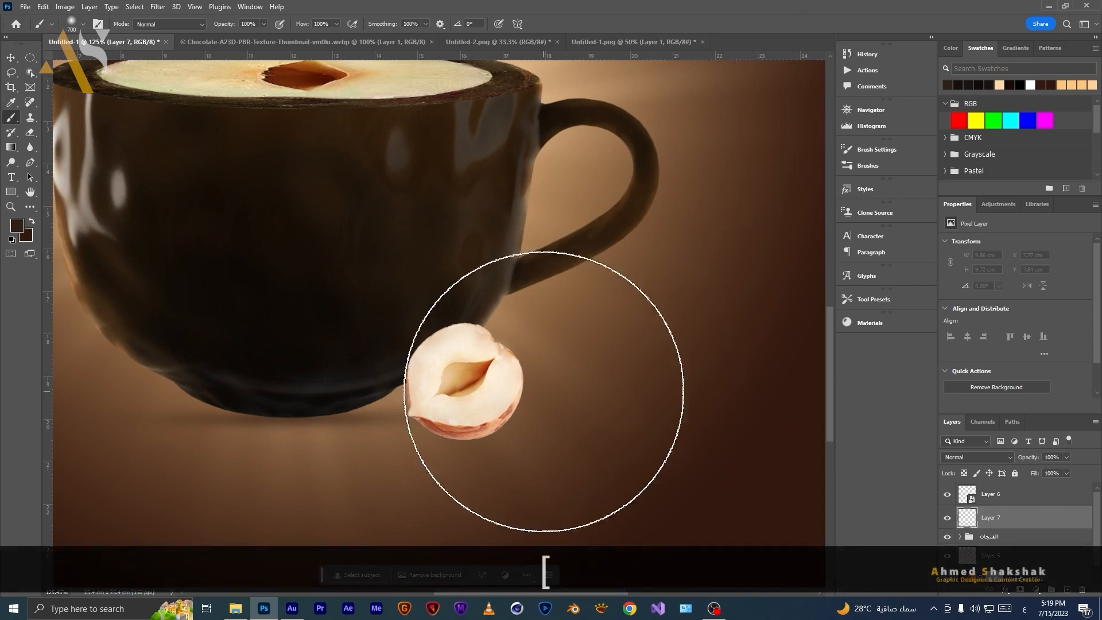
left_click(617, 391)
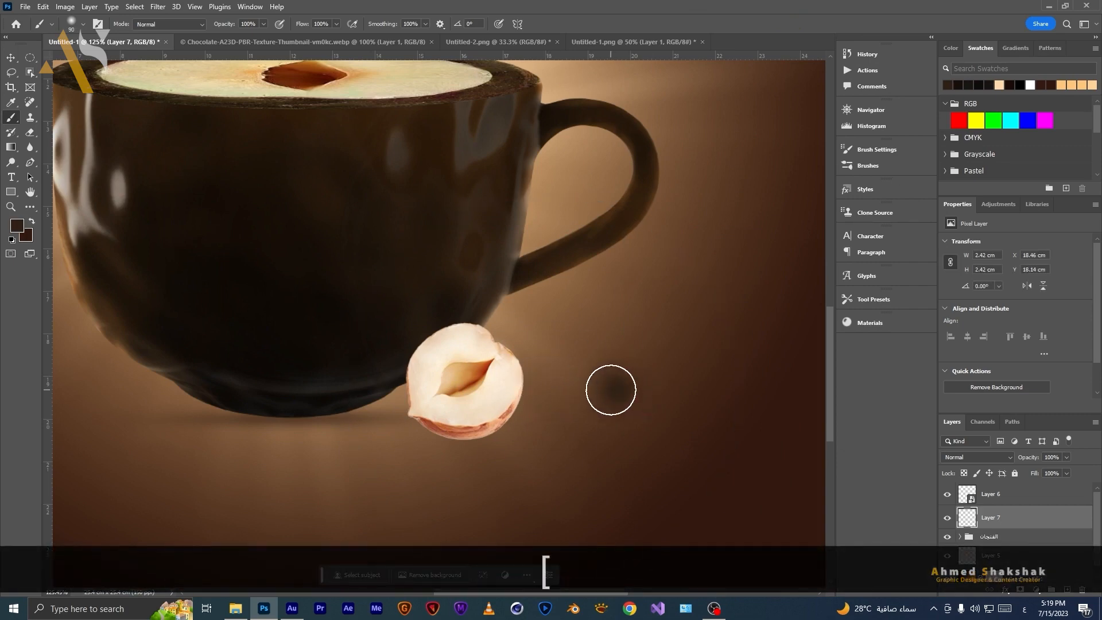
Squash the dark spot into a thin shadow about 3.35 cm wide under the hazelnut.
key("v")
mouse_move(618, 338)
left_mouse_down()
mouse_move(627, 425)
mouse_move(524, 433)
left_mouse_up()
mouse_move(609, 440)
left_mouse_down()
mouse_move(493, 459)
mouse_move(473, 445)
left_mouse_up()
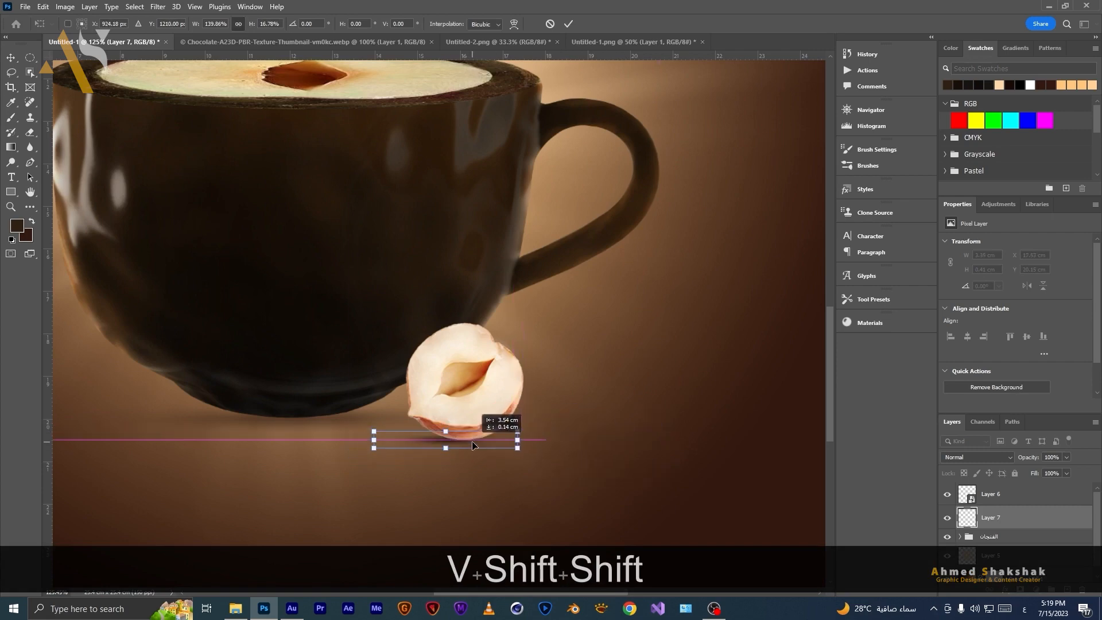
double_click(480, 442)
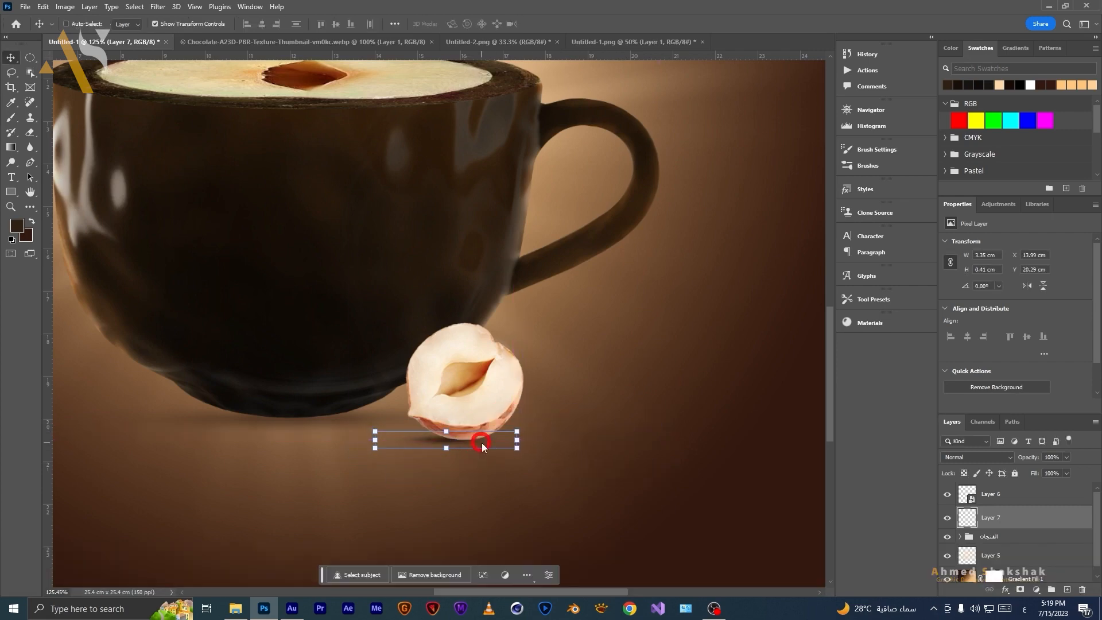
left_click(979, 456)
left_click(959, 354)
key("ctrl+z")
key("m")
key("ctrl+0")
left_click(1012, 503)
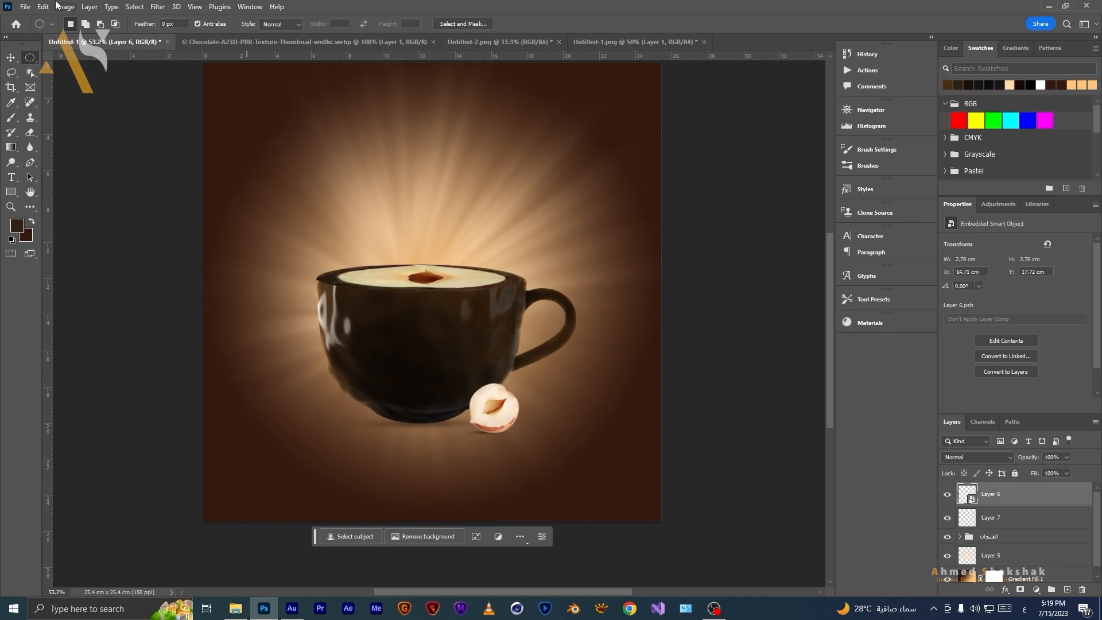
Apply a Curves adjustment to the hazelnut, lowering the midtones to darken it slightly.
left_click(65, 6)
mouse_move(105, 38)
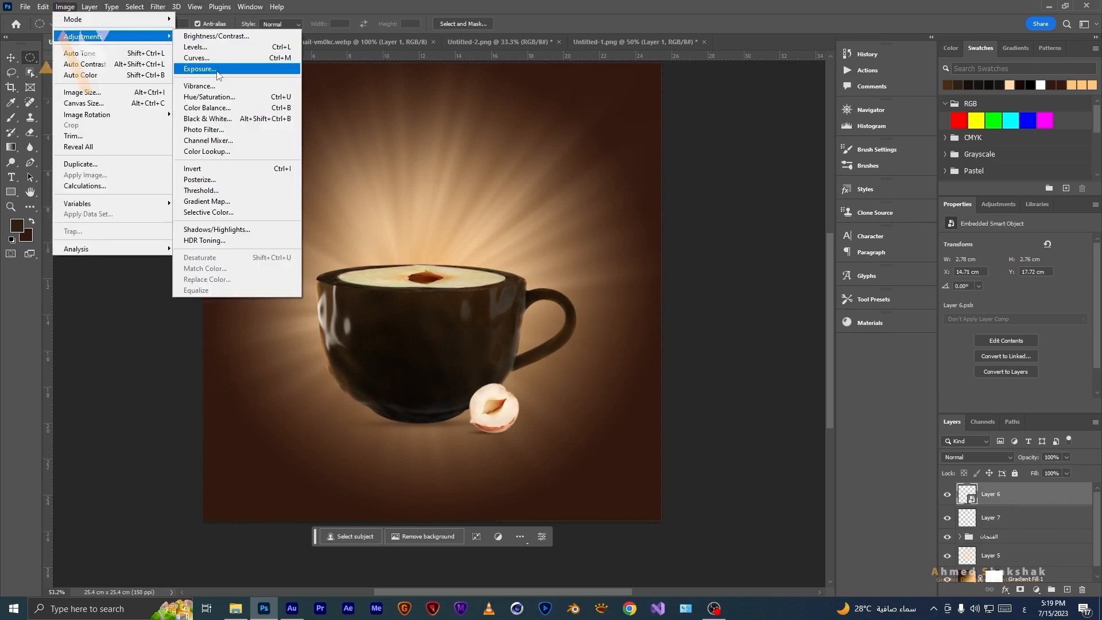
left_click(195, 57)
left_click_drag(824, 194, 824, 214)
left_click(786, 244)
left_click_drag(857, 168, 858, 172)
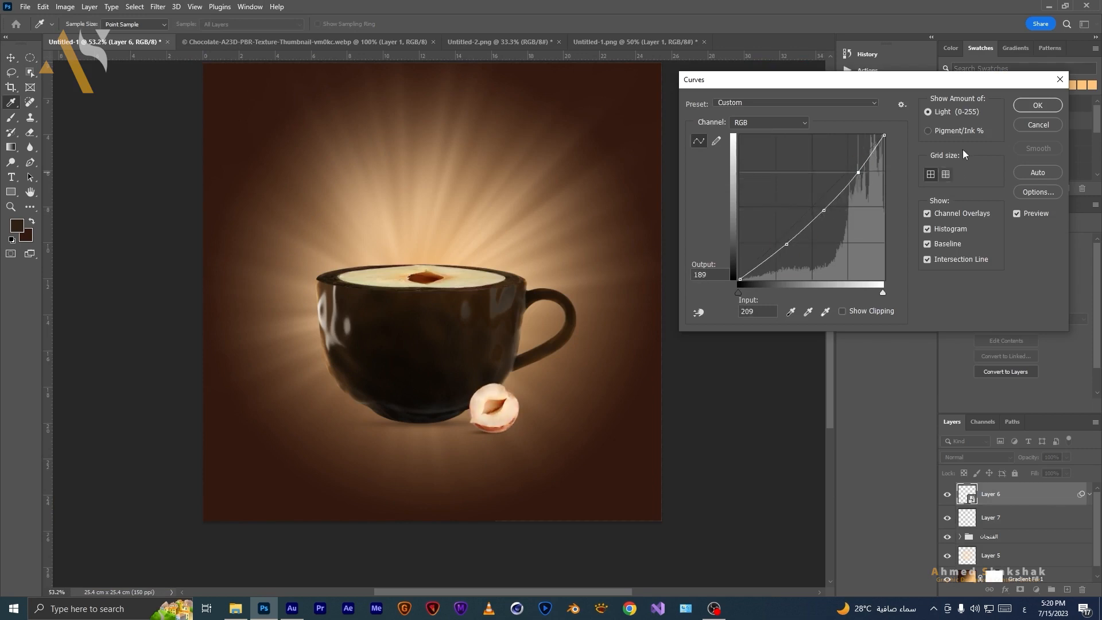
left_click(1036, 108)
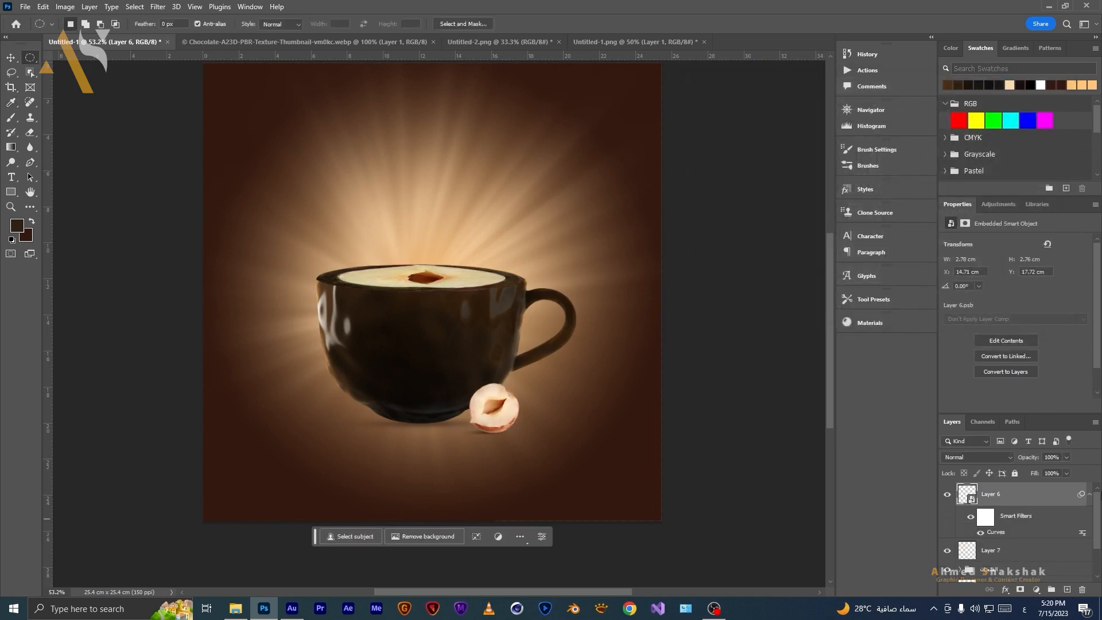
Add a new layer above the hazelnut and fill it with 50% Gray.
left_click(1090, 497)
left_click(1064, 591)
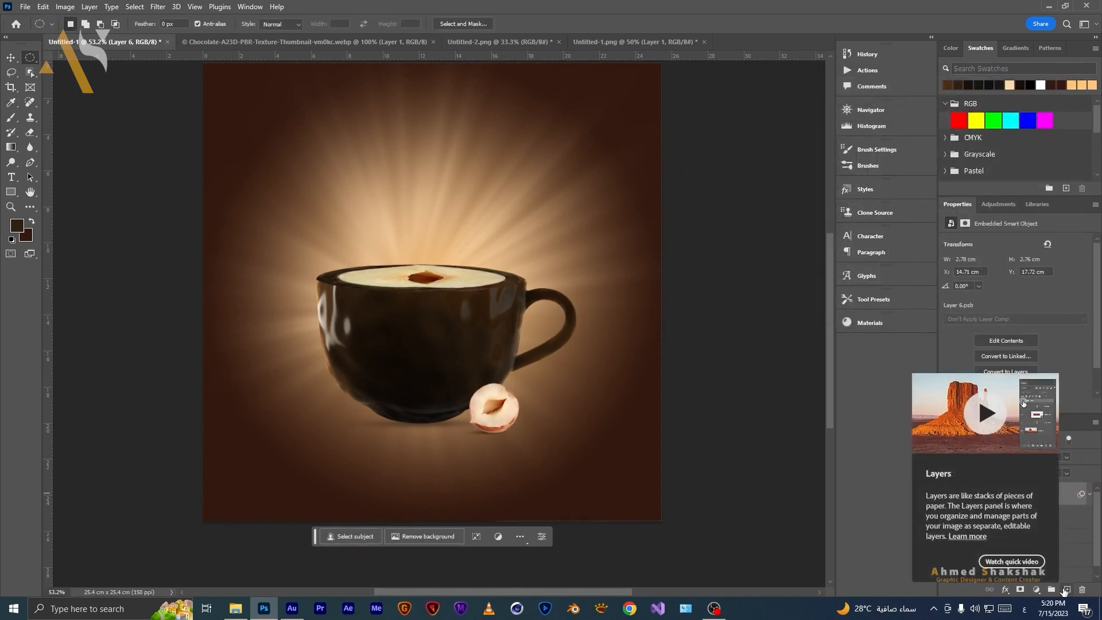
key("shift+F5")
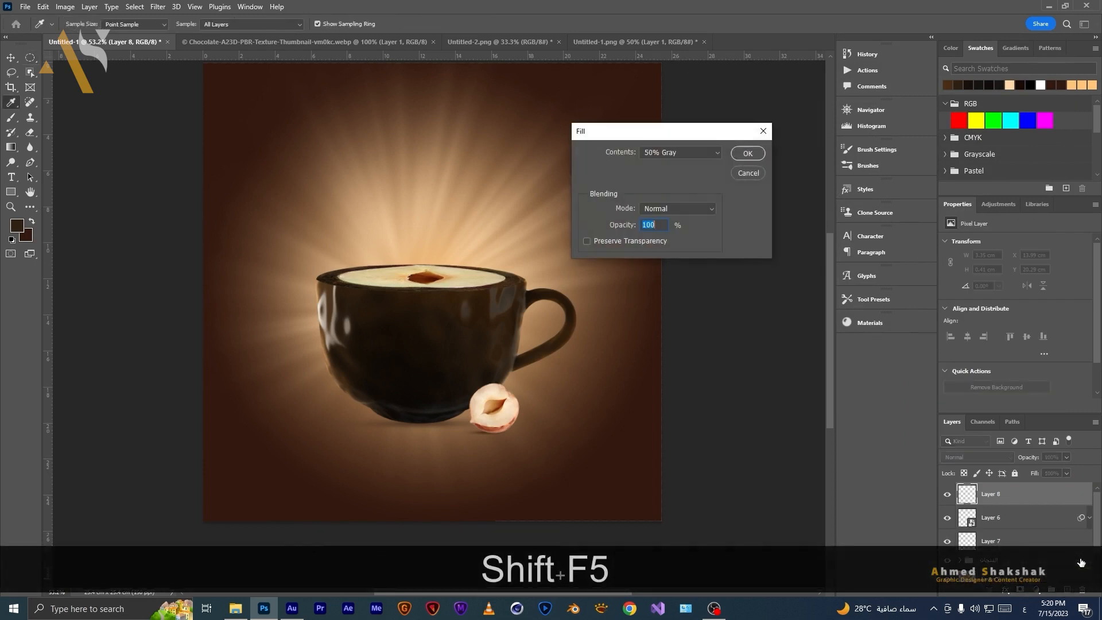
left_click(757, 154)
Clip the gray layer to the hazelnut and set its blend mode to Overlay.
key("m")
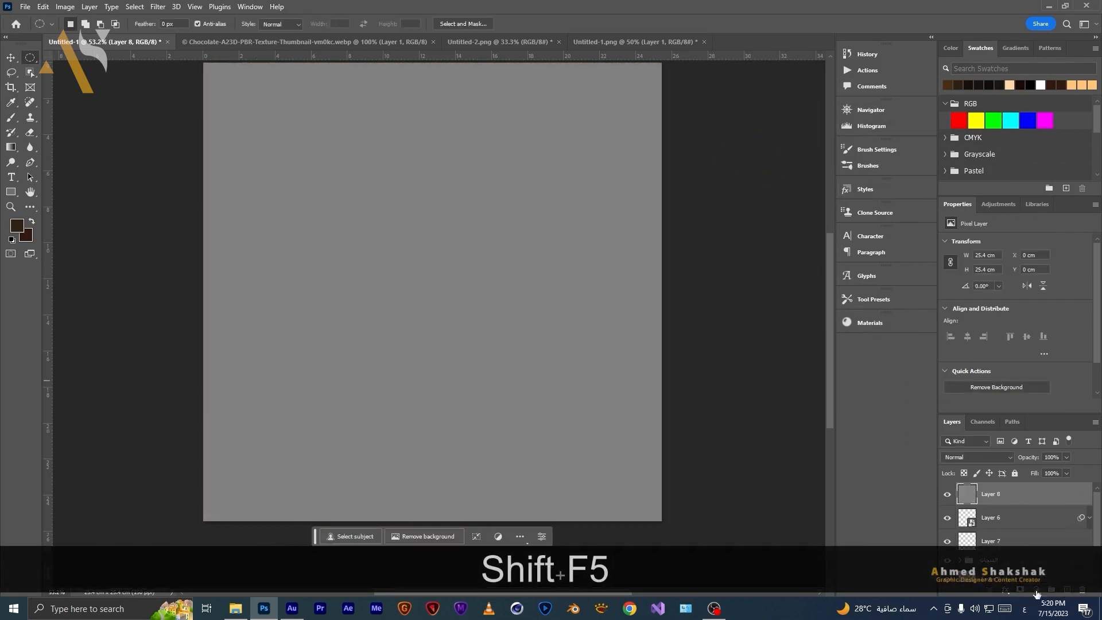
left_click(1001, 505, "alt")
left_click(975, 457)
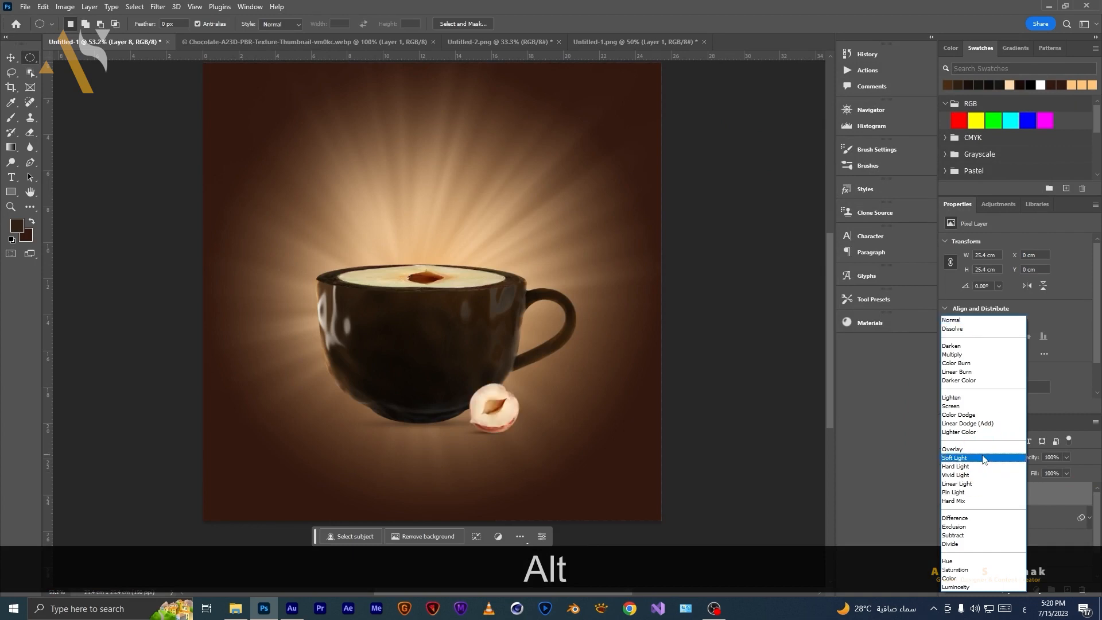
left_click(964, 450)
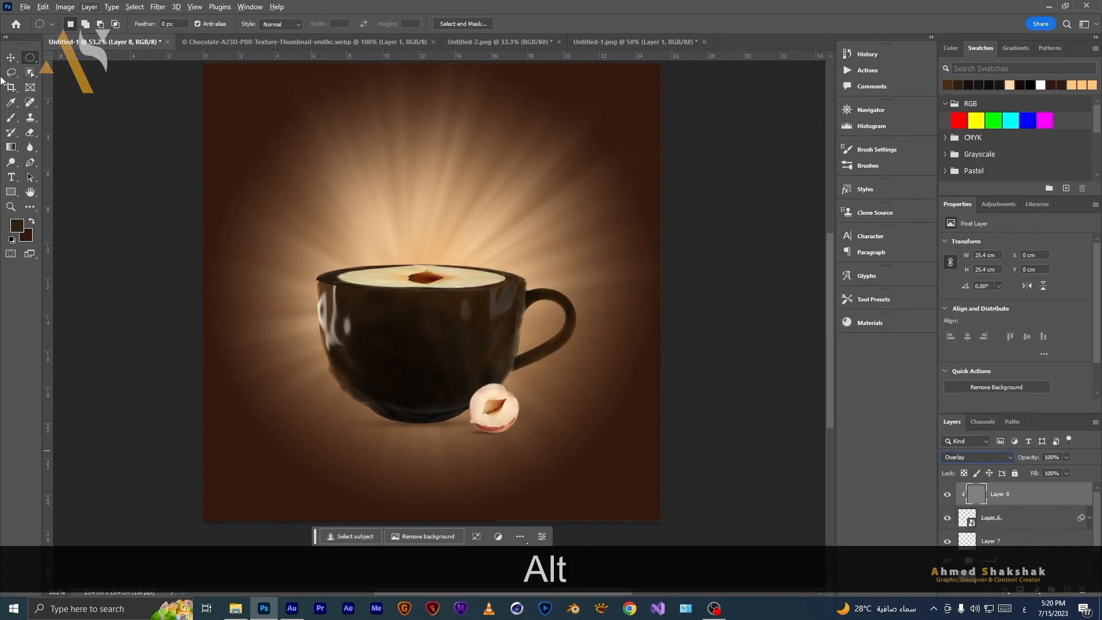
Darken the hazelnut's lower edge on the overlay layer with the Burn tool at 30% exposure, Midtones.
key("v")
scroll(525, 446, "up", 3)
scroll(525, 445, "up", 3)
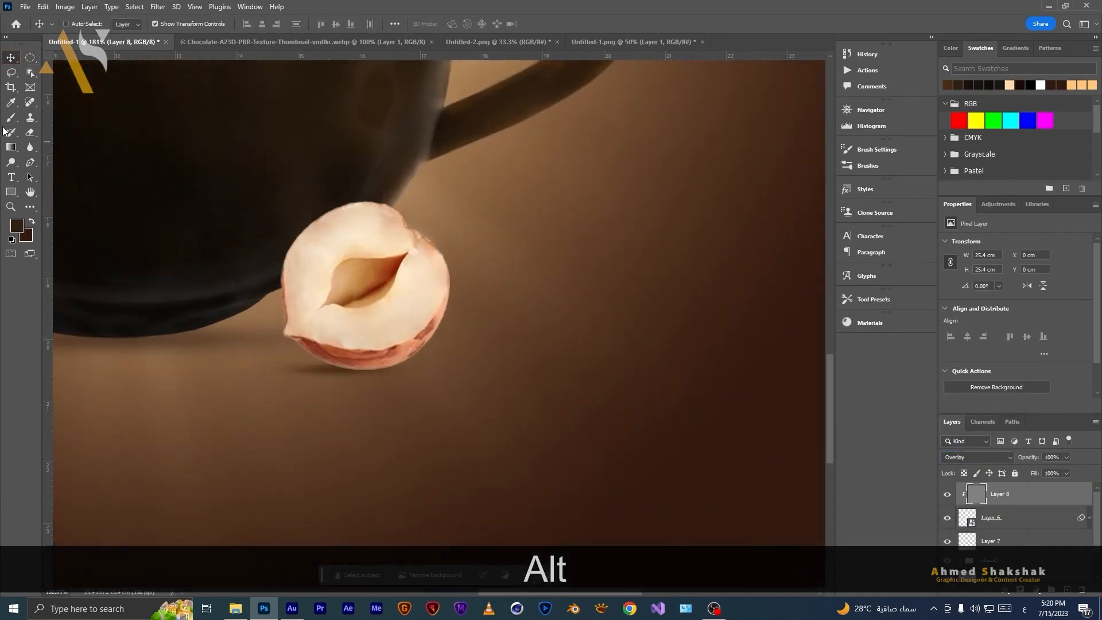
left_click(11, 163)
right_click(11, 165)
left_click(40, 174)
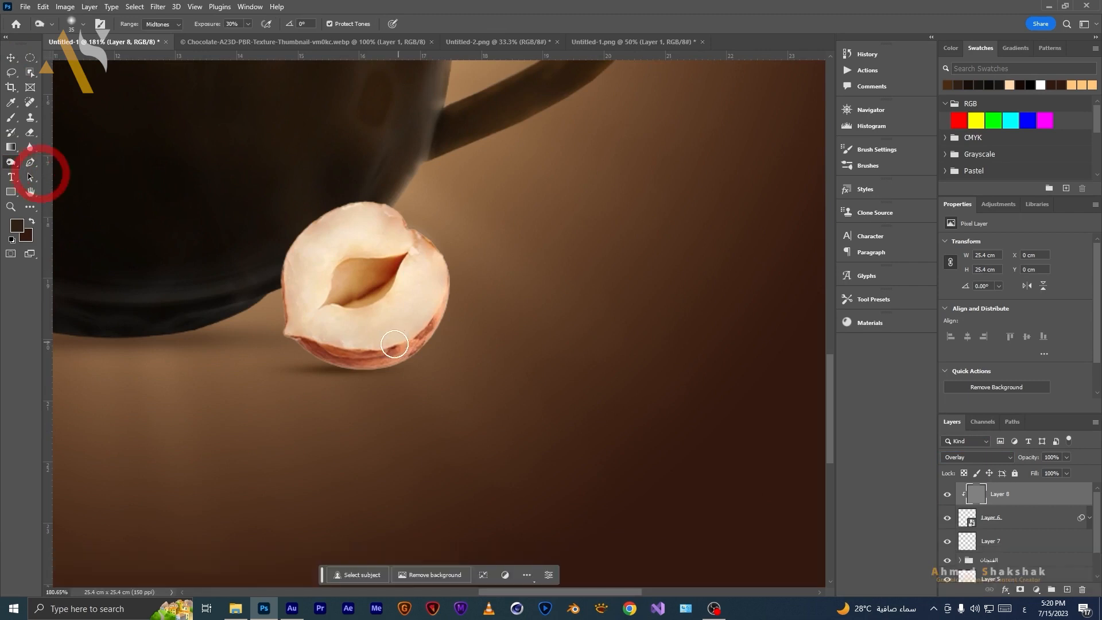
scroll(334, 370, "up", 4)
key("bracketleft")
key("bracketleft")
key("bracketleft")
key("bracketleft")
key("bracketleft")
key("bracketleft")
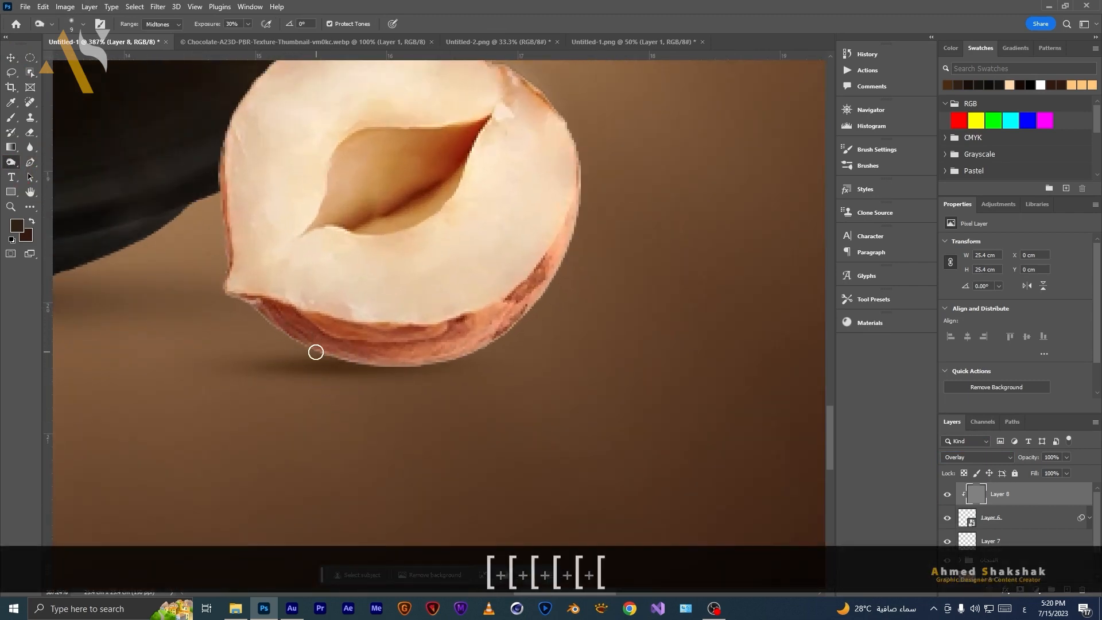
key("bracketright")
key("bracketright")
left_click_drag(363, 365, 374, 370)
key("bracketleft")
key("bracketleft")
left_click_drag(453, 362, 520, 319)
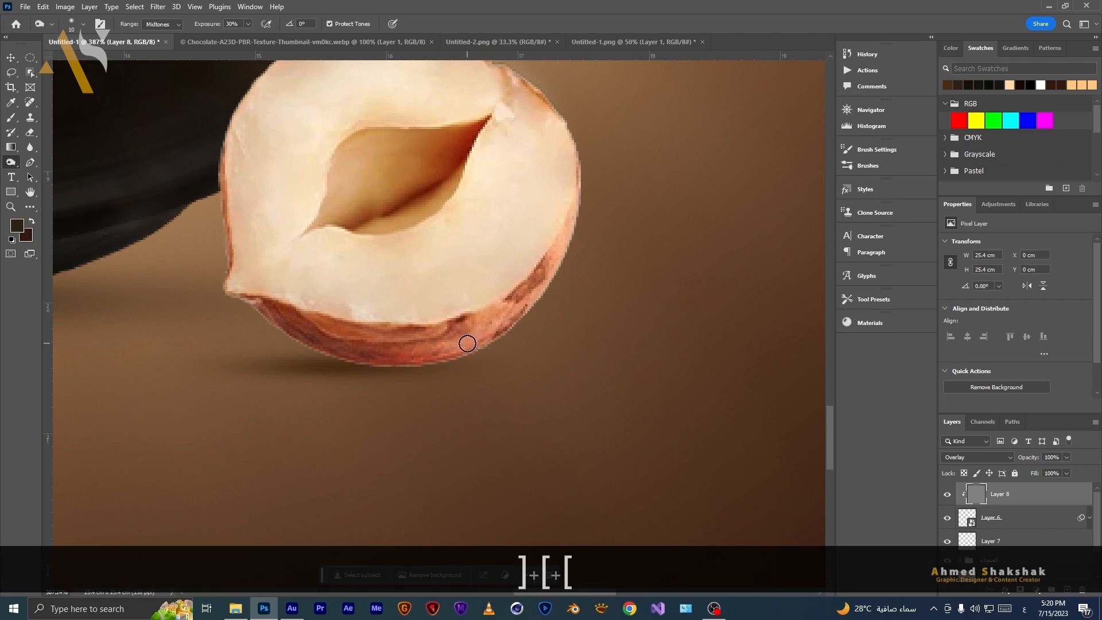
Lighten the hazelnut's upper right rim on the overlay layer with the Dodge tool at 70% exposure.
key("bracketleft")
key("bracketleft")
key("bracketleft")
key("bracketright")
key("bracketright")
key("bracketright")
key("bracketright")
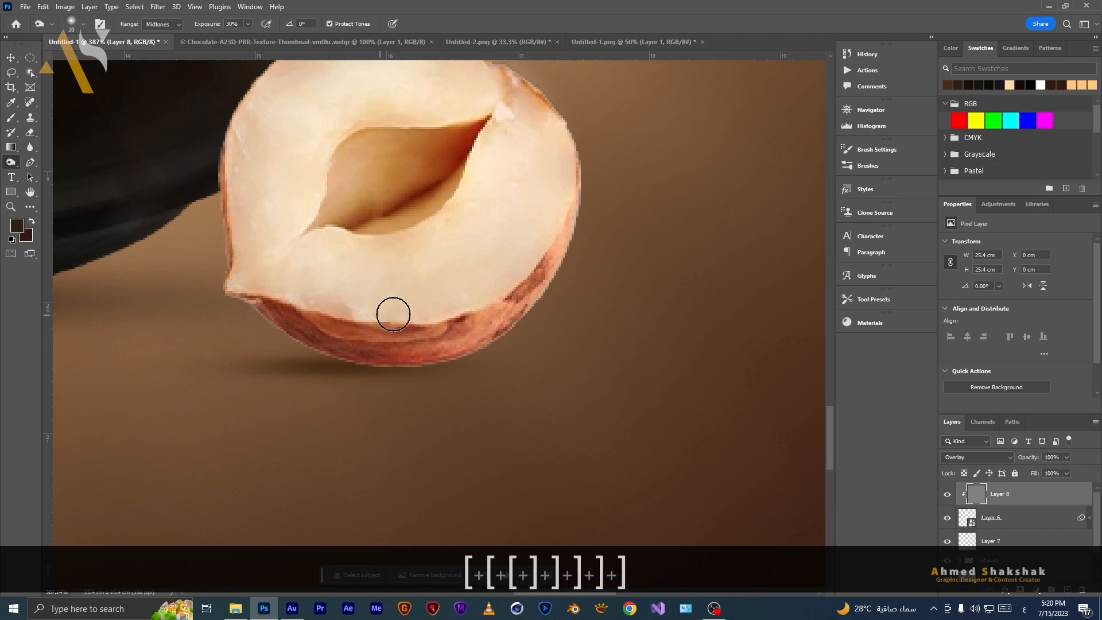
key("space")
left_click_drag(374, 228, 392, 343)
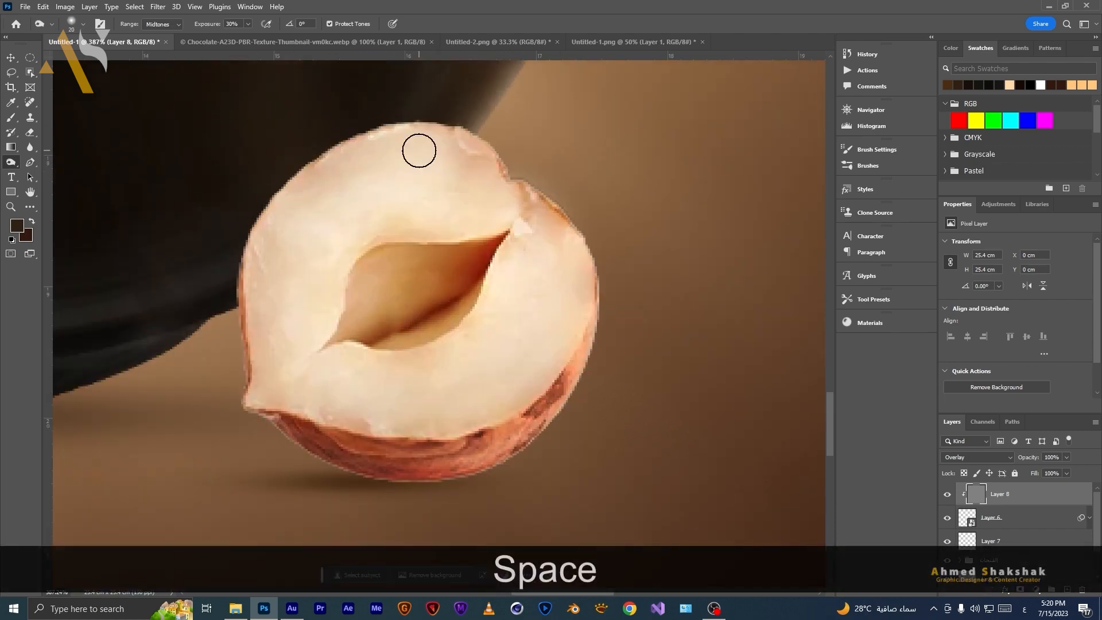
right_click(11, 162)
left_click(36, 166)
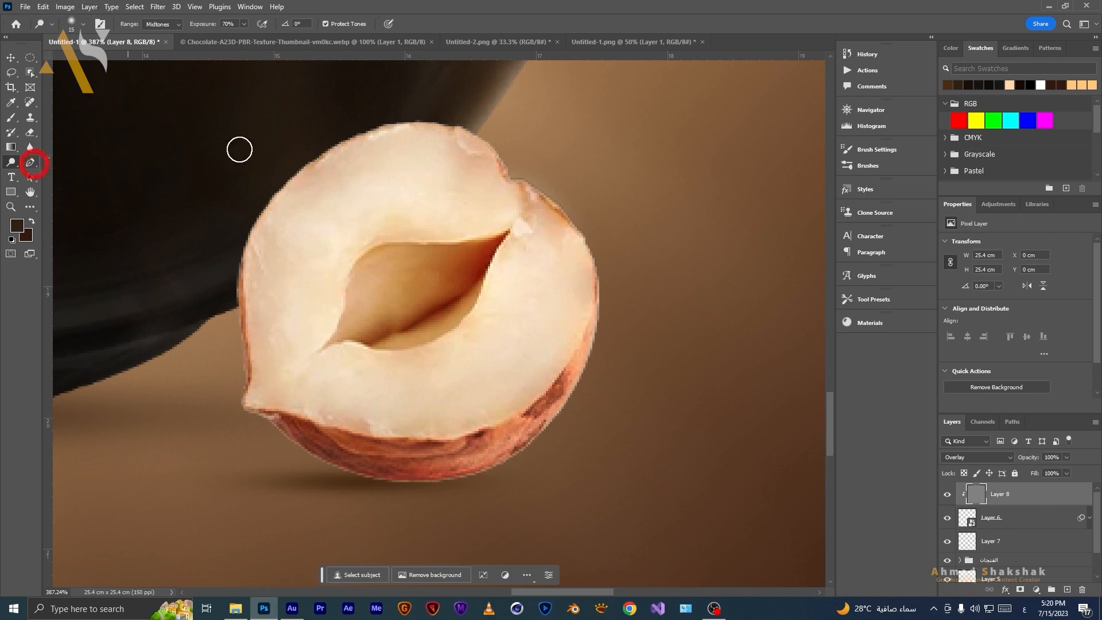
key("bracketleft")
key("bracketleft")
key("bracketleft")
left_click_drag(468, 129, 500, 158)
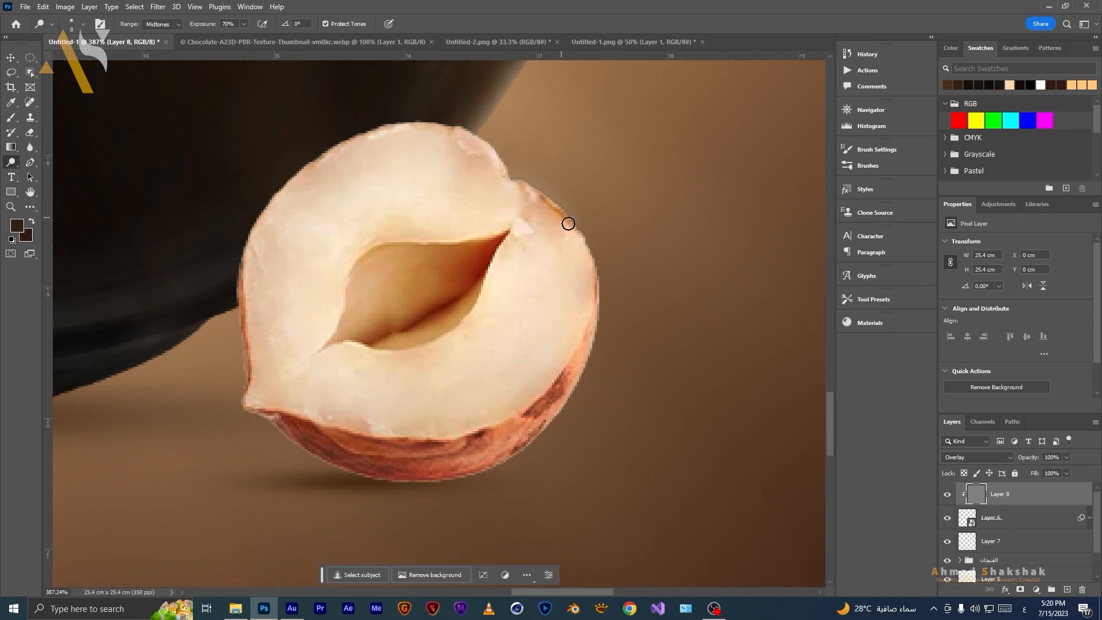
left_click_drag(590, 247, 590, 292)
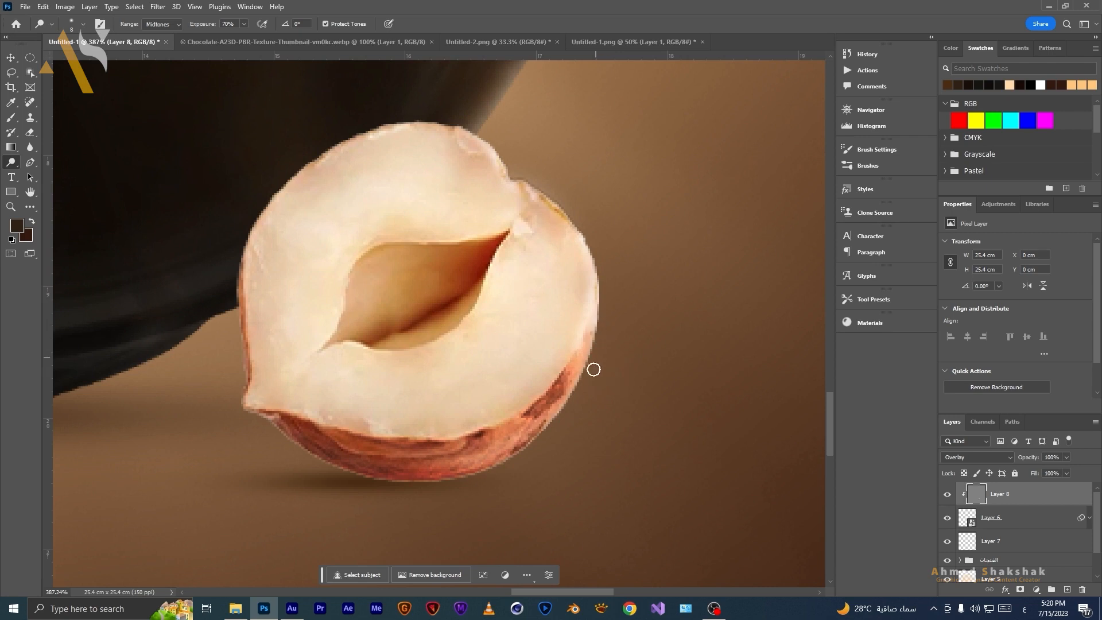
Darken the hazelnut's upper and left edges with the Burn tool at 30% exposure.
right_click(13, 168)
left_click(46, 174)
left_click_drag(363, 125, 318, 159)
left_click(358, 132)
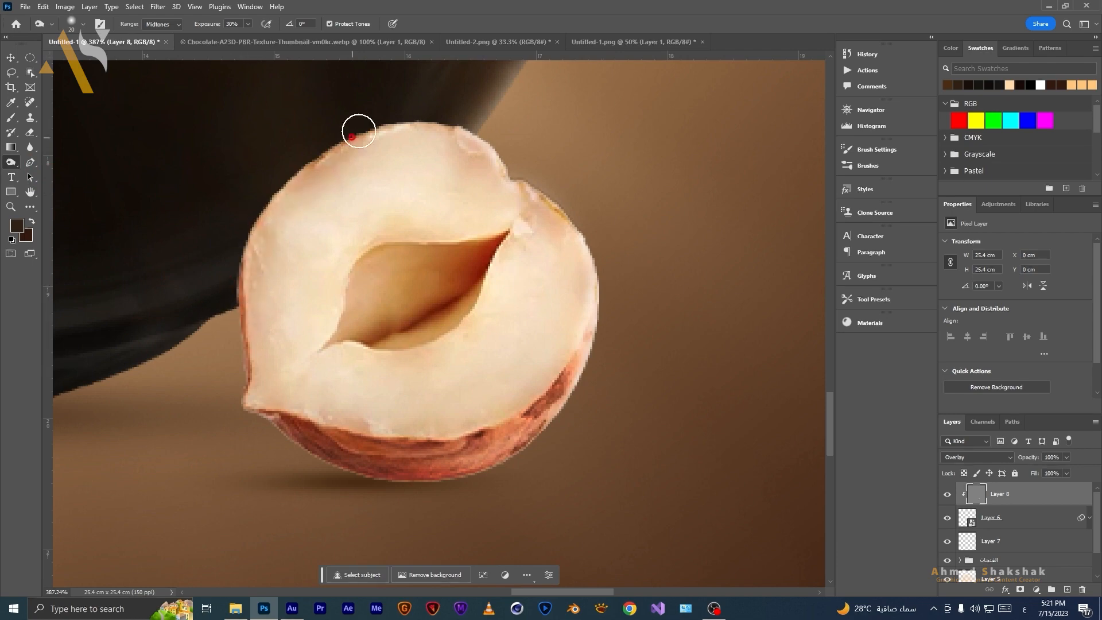
left_click_drag(416, 135, 465, 123)
left_click_drag(302, 179, 187, 350)
left_click_drag(268, 197, 220, 367)
Toggle the shading layer's visibility to compare the hazelnut with and without shading.
scroll(300, 268, "down", 10)
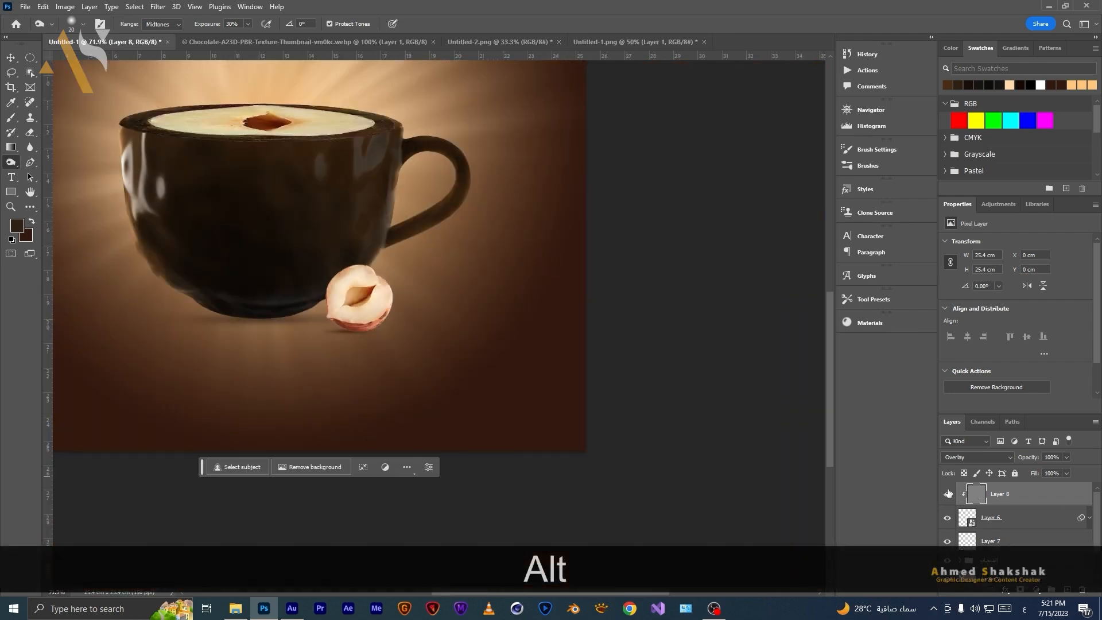
left_click(947, 494)
left_click(947, 494)
left_click(947, 494)
left_click(947, 494)
scroll(337, 347, "down", 3)
Duplicate the hazelnut layer and move the copy below the cup's lower left side.
mouse_move(337, 347)
left_mouse_down()
mouse_move(505, 395)
mouse_move(392, 416)
left_mouse_up()
left_click(1028, 524)
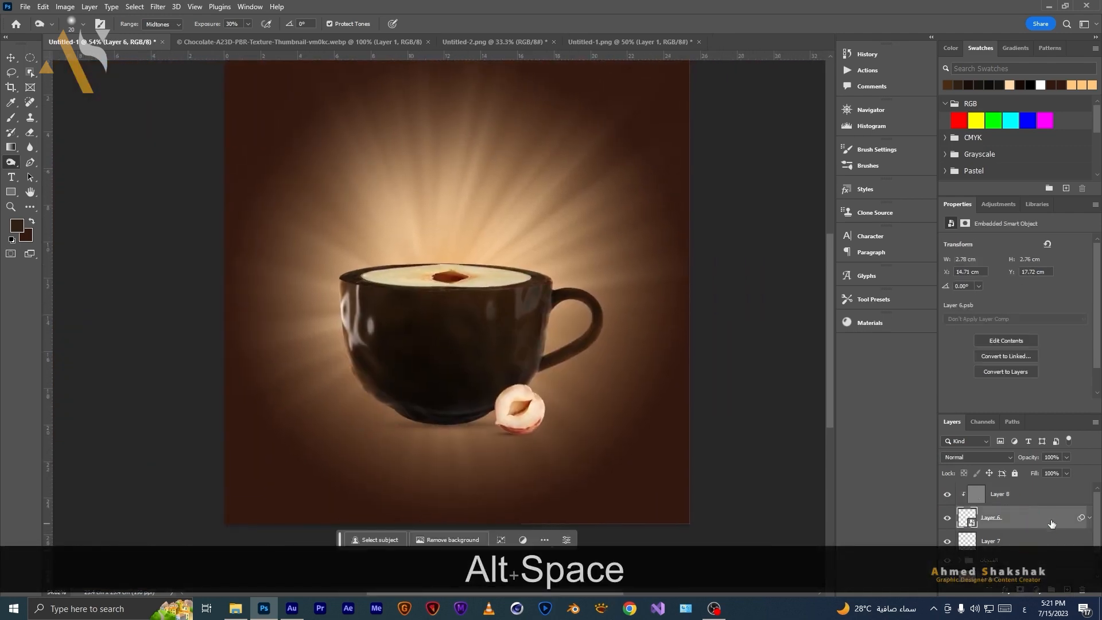
left_click_drag(1047, 519, 1035, 488)
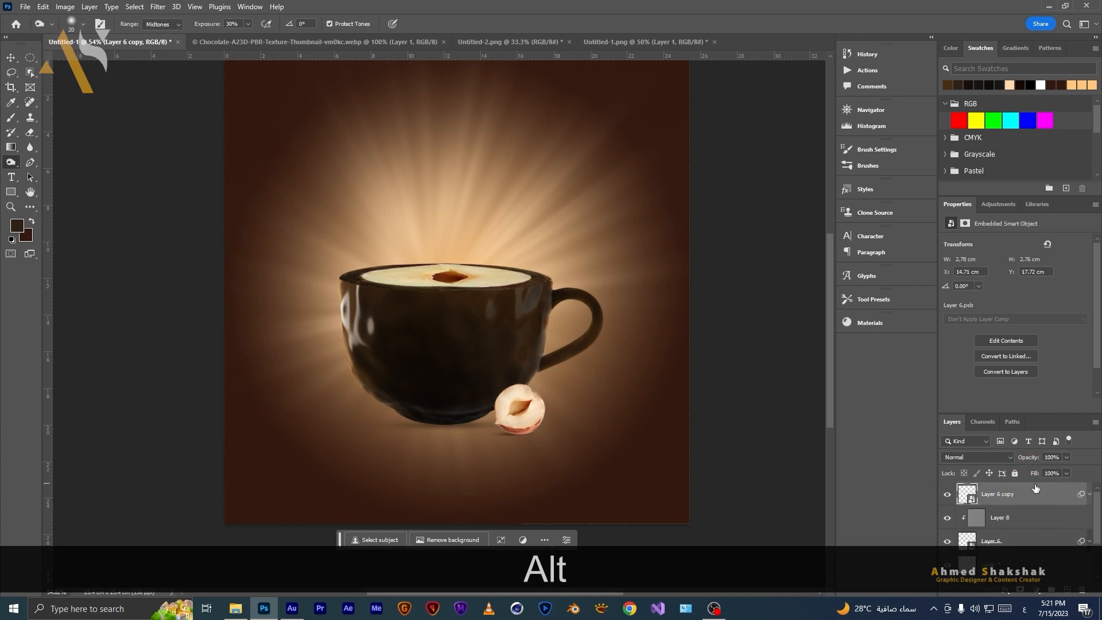
key("v")
mouse_move(525, 417)
left_mouse_down()
mouse_move(319, 462)
mouse_move(344, 448)
mouse_move(311, 468)
left_mouse_up()
key("Return")
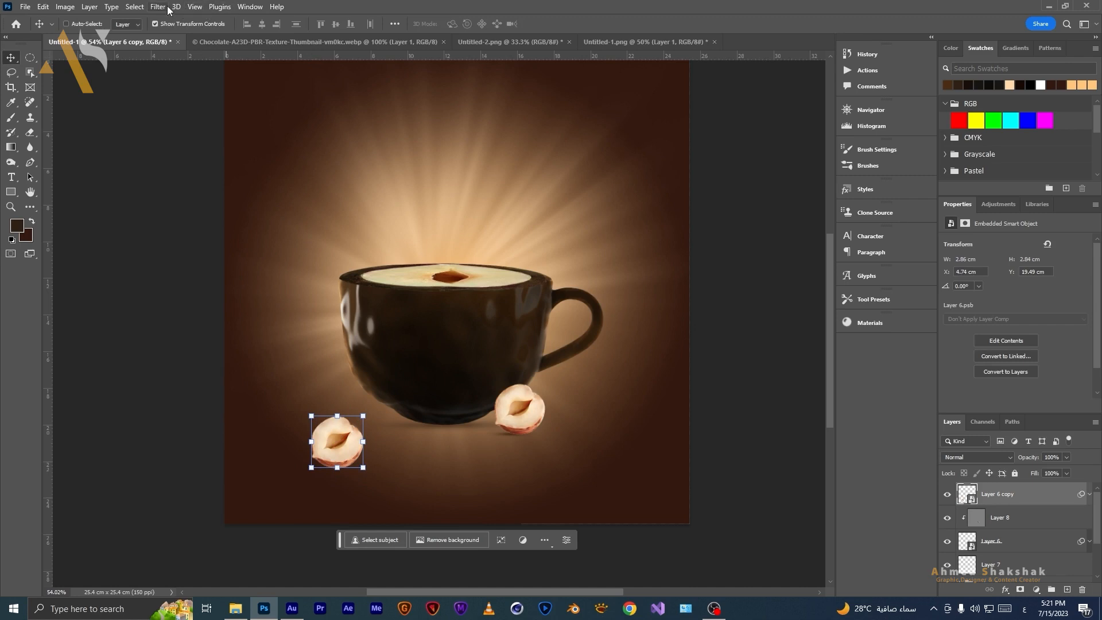
Apply a Motion Blur to the copied hazelnut with a 43° angle and 19 pixel distance.
left_click(167, 6)
mouse_move(286, 153)
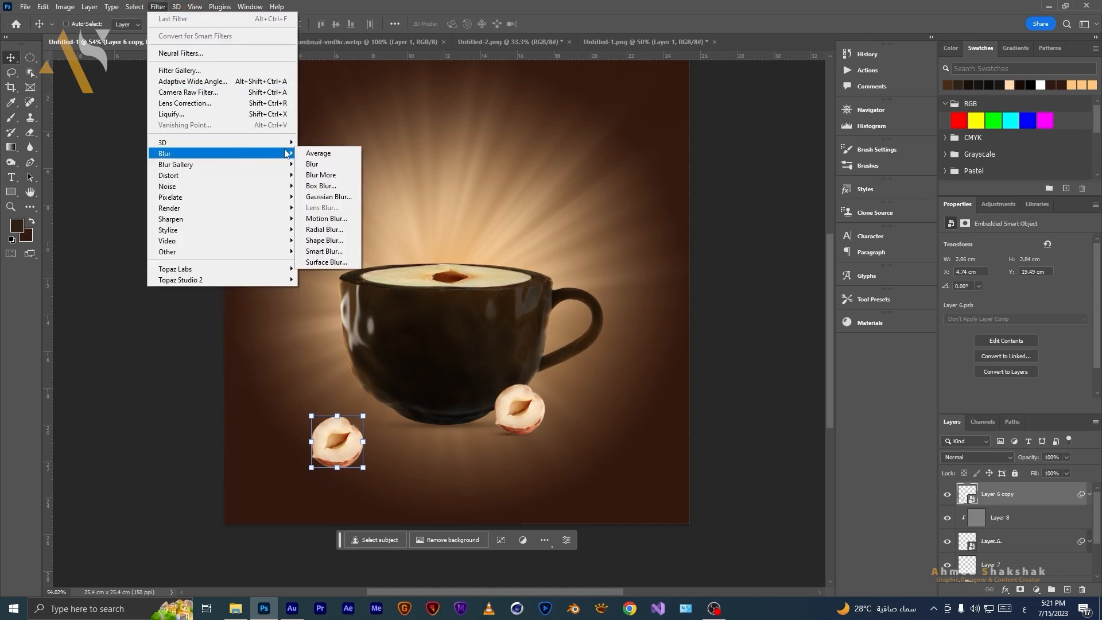
left_click(325, 218)
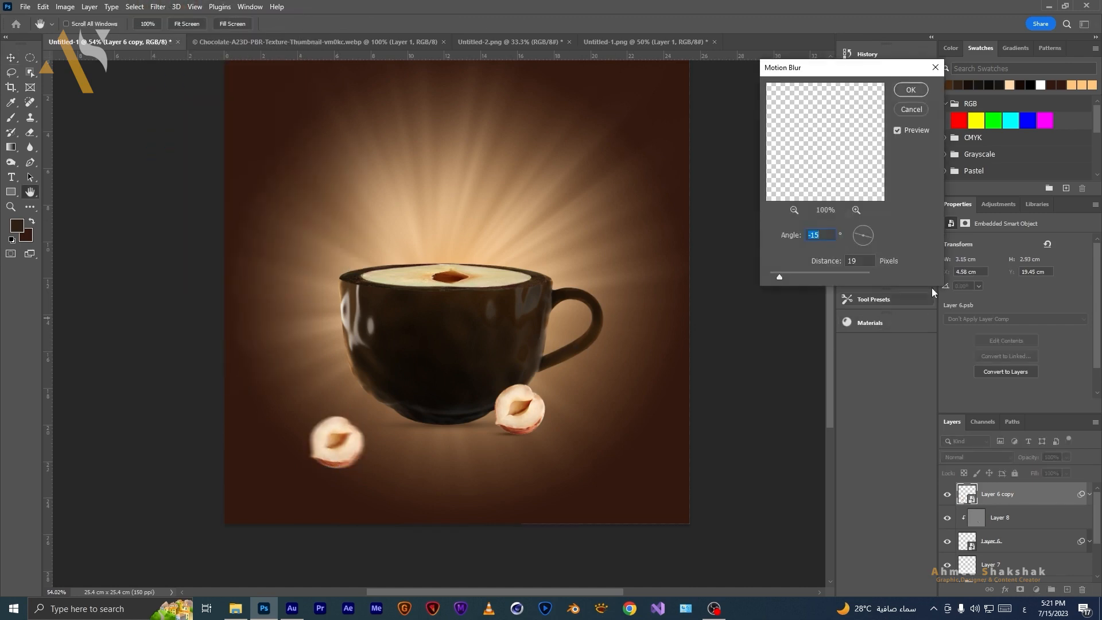
left_click(861, 227)
left_click(872, 226)
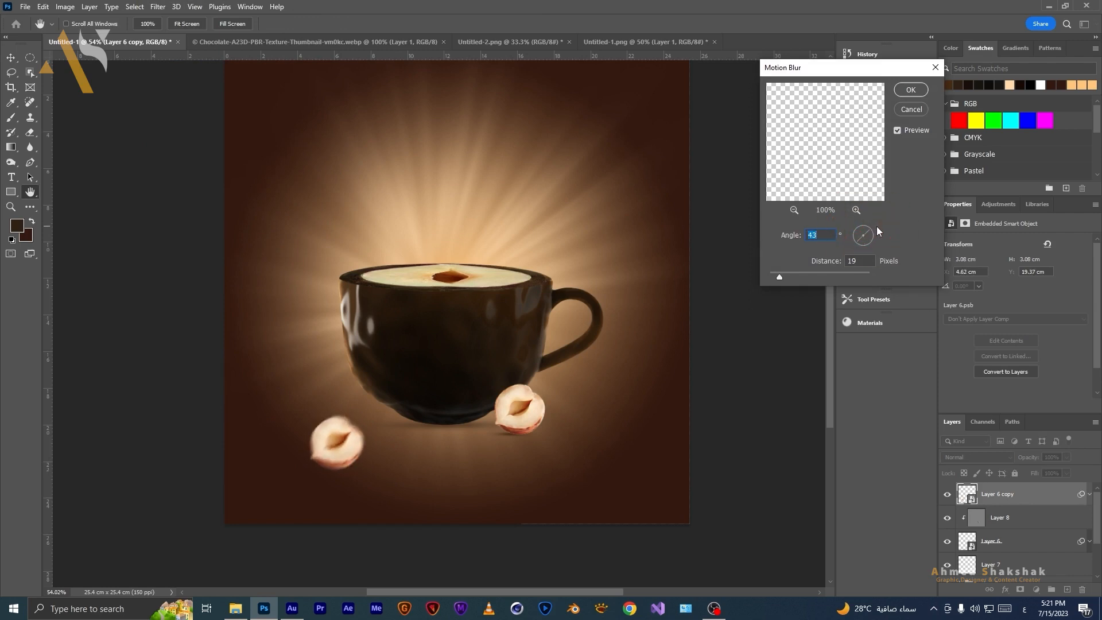
left_click(923, 89)
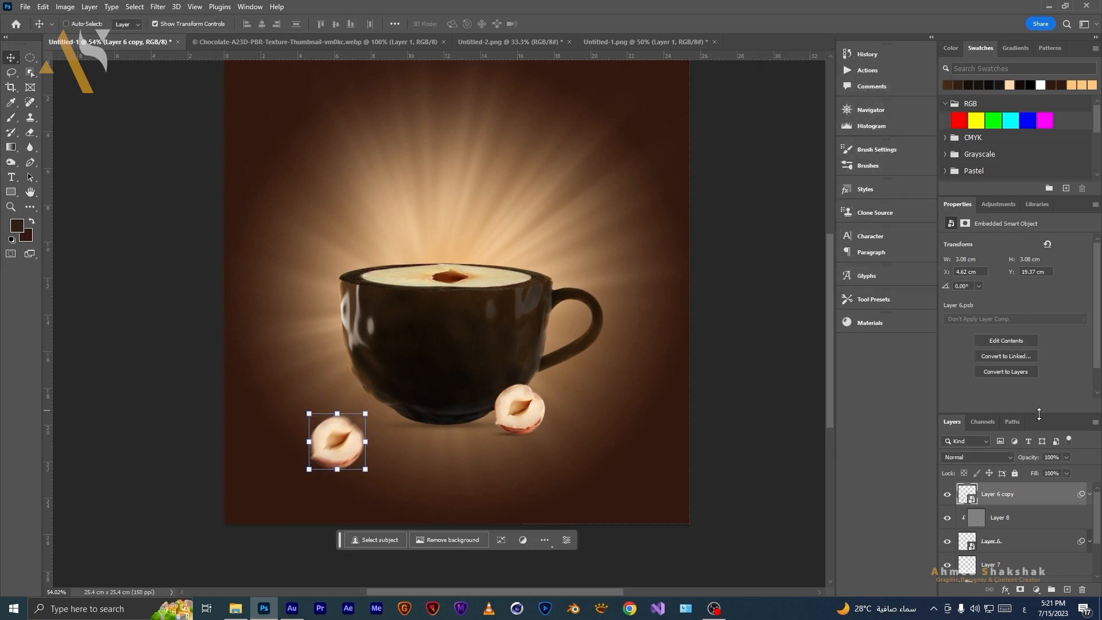
Duplicate the blurred hazelnut, move it above the cup's upper left, and rotate and enlarge it to about 4.3 cm.
key("ctrl+j")
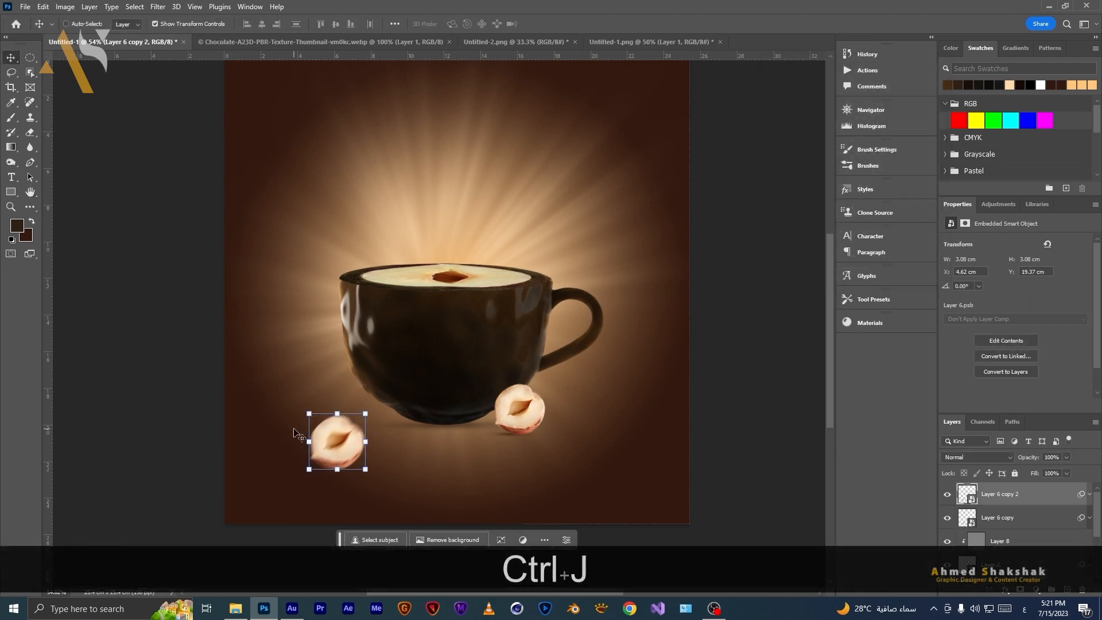
left_click_drag(339, 440, 345, 177)
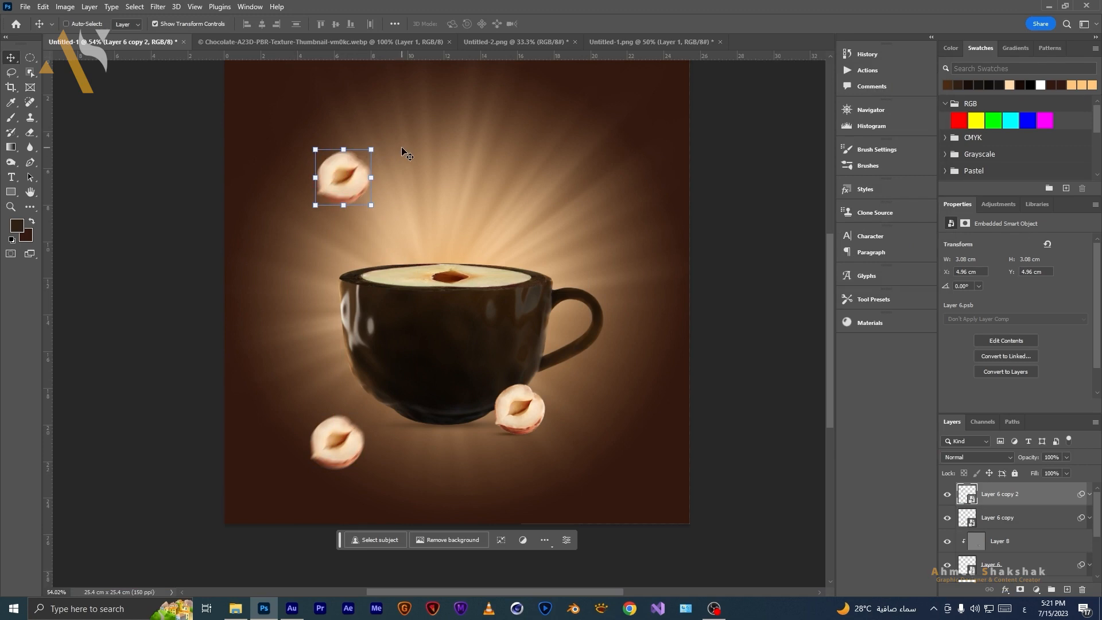
left_click_drag(381, 136, 302, 122)
left_click_drag(334, 186, 335, 215)
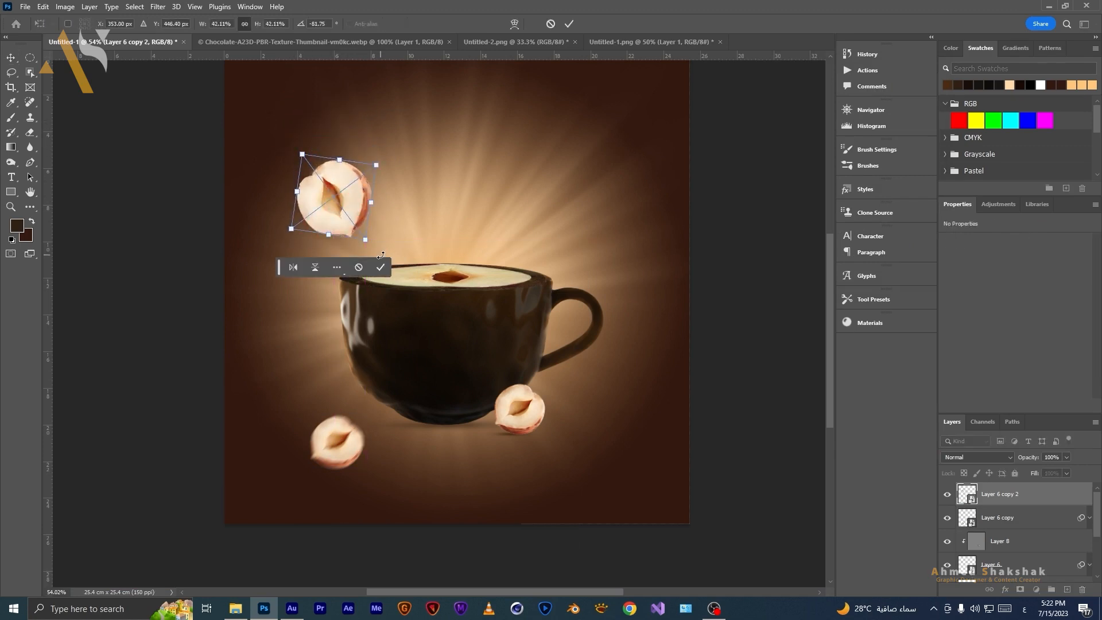
left_click(381, 267)
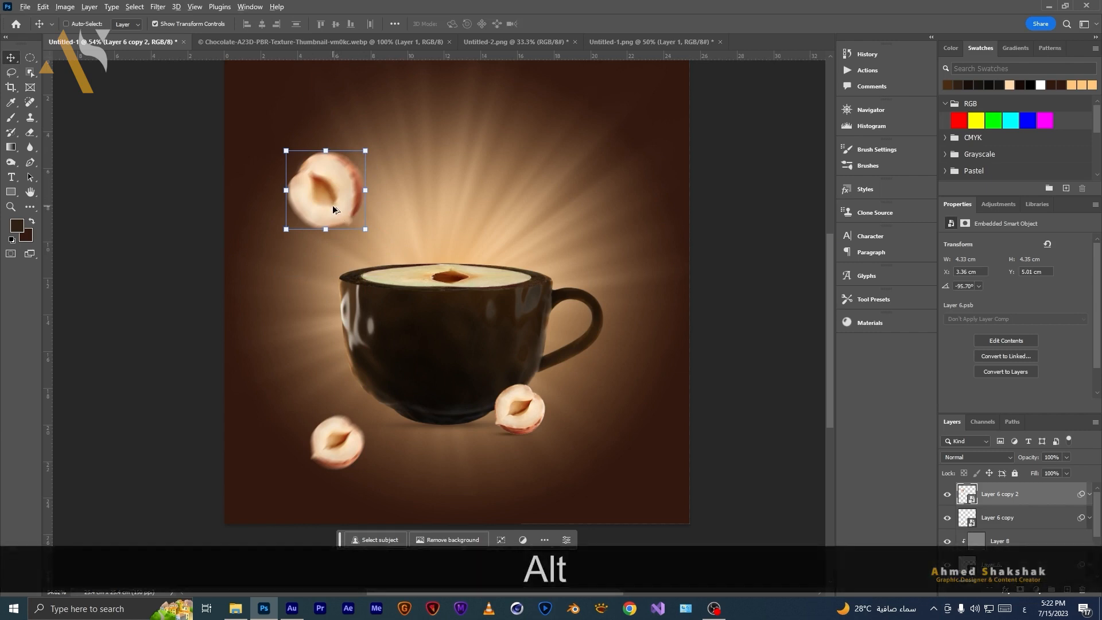
Make another blurred hazelnut copy, shrink it to about 2.6 cm, rotate it, and place it above the cup's upper right.
left_click_drag(334, 209, 625, 484)
left_click_drag(577, 424, 609, 442)
left_click_drag(665, 421, 677, 494)
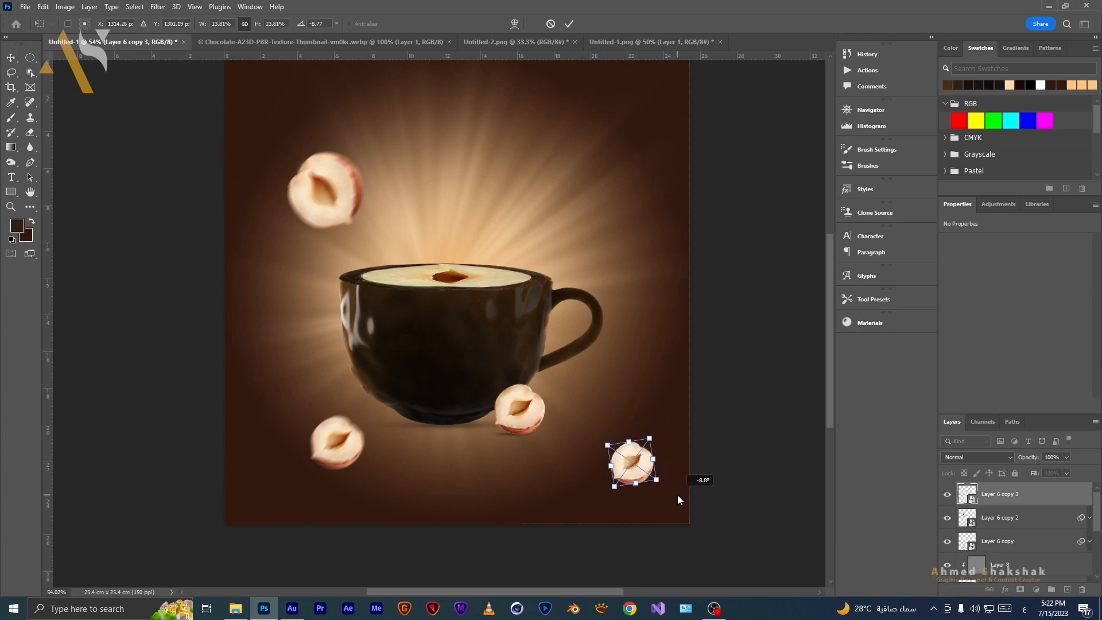
double_click(629, 462)
left_click_drag(629, 462, 562, 228)
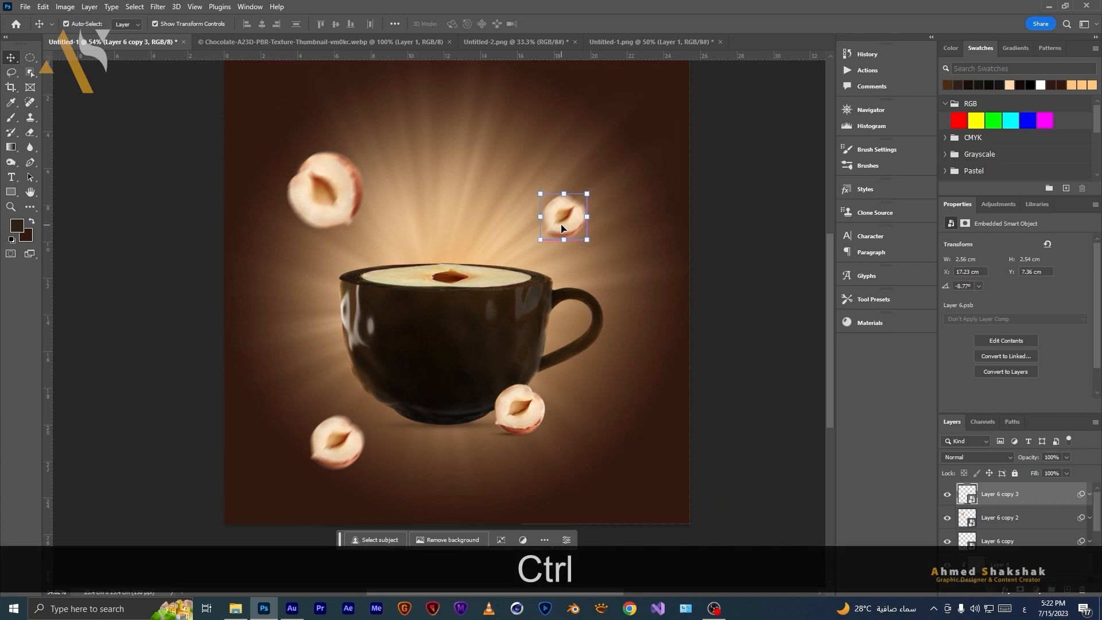
Flip the small upper-right hazelnut vertically and rotate it slightly.
key("ctrl+t")
right_click(562, 228)
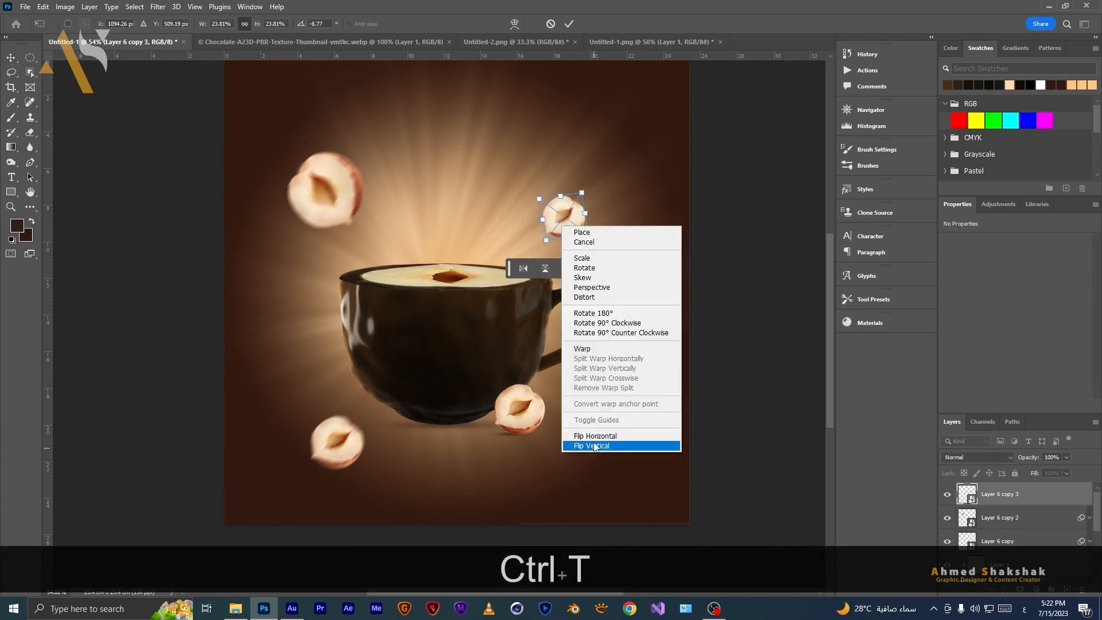
left_click(592, 446)
left_click_drag(592, 246, 611, 150)
Switch to the hazelnuts source document.
key("m")
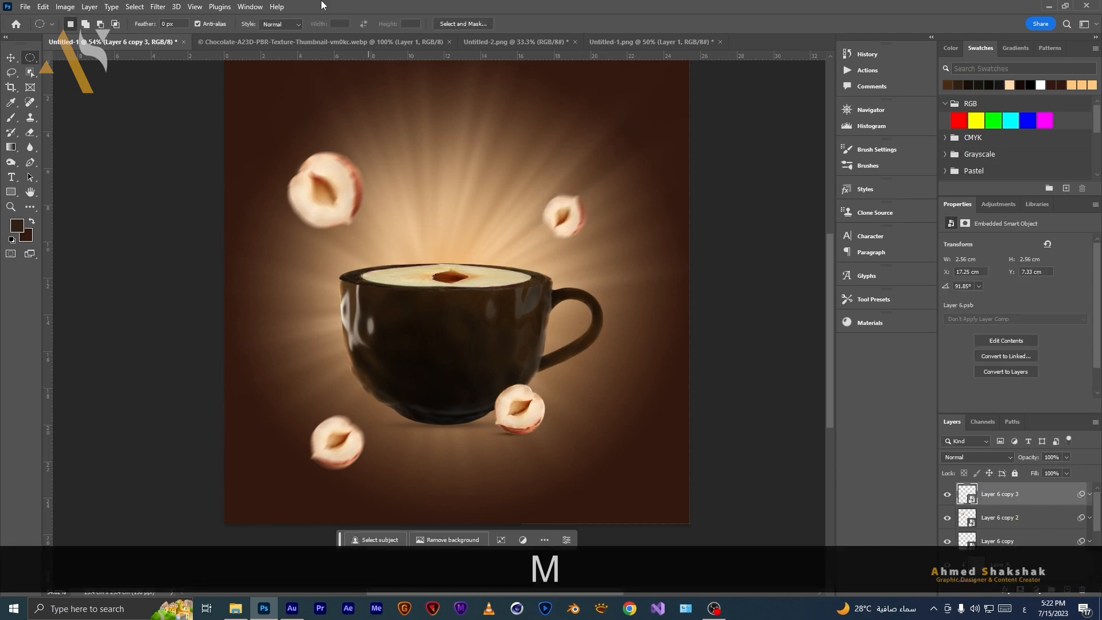
left_click(324, 42)
left_click(645, 43)
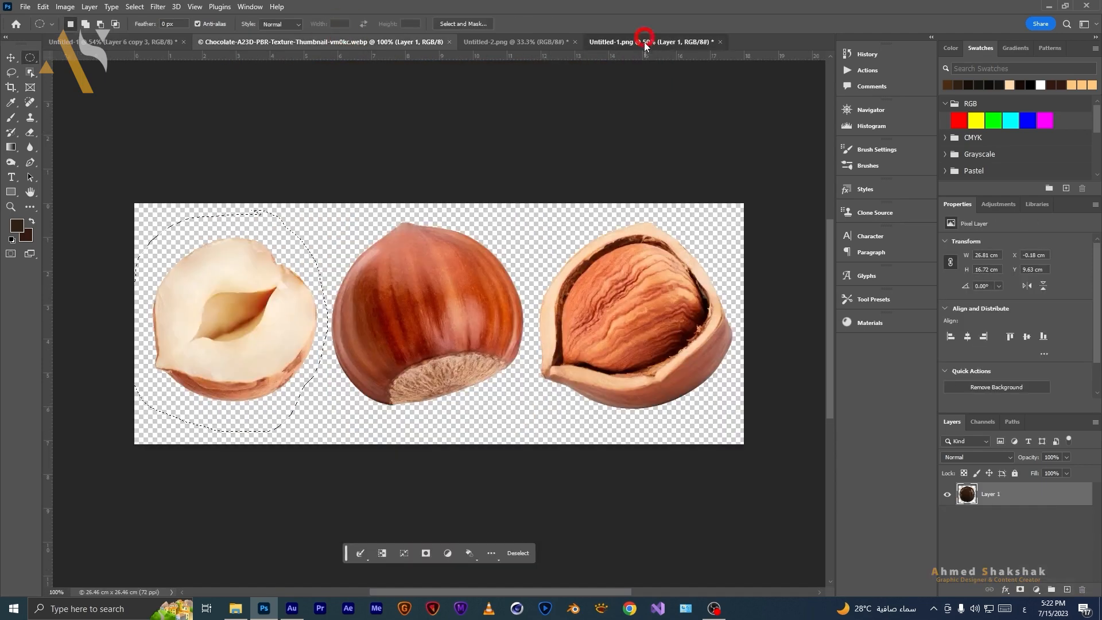
Lasso the whole middle hazelnut in the source image, copy it, and paste it into the cup document.
left_click(297, 233)
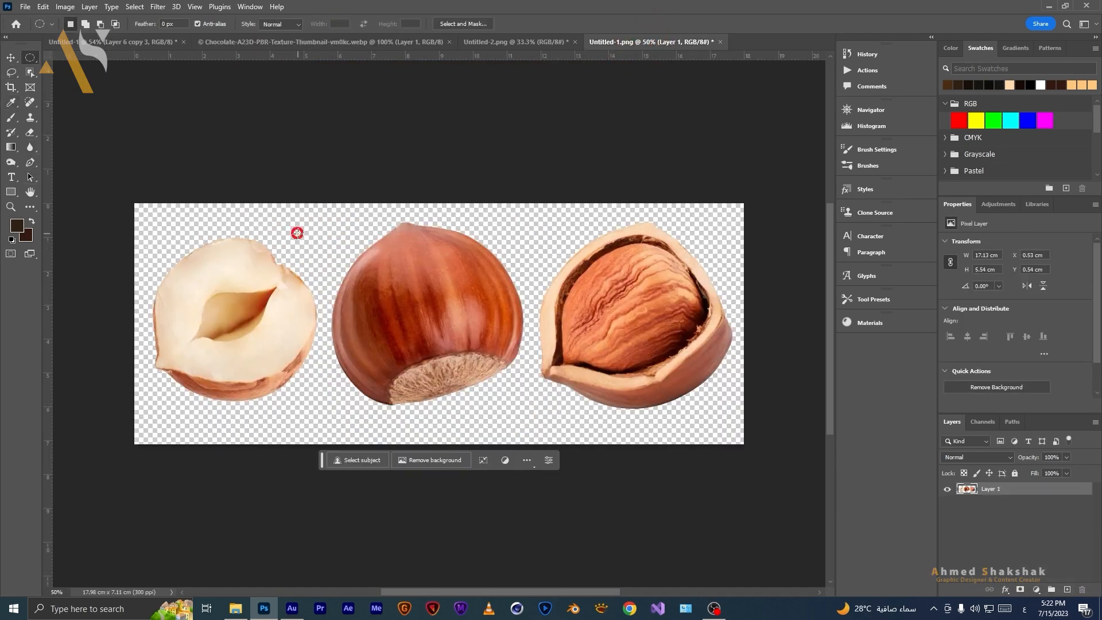
left_click(10, 72)
mouse_move(330, 416)
left_mouse_down()
mouse_move(339, 370)
mouse_move(328, 390)
mouse_move(320, 324)
mouse_move(352, 226)
mouse_move(419, 191)
mouse_move(526, 218)
left_mouse_up()
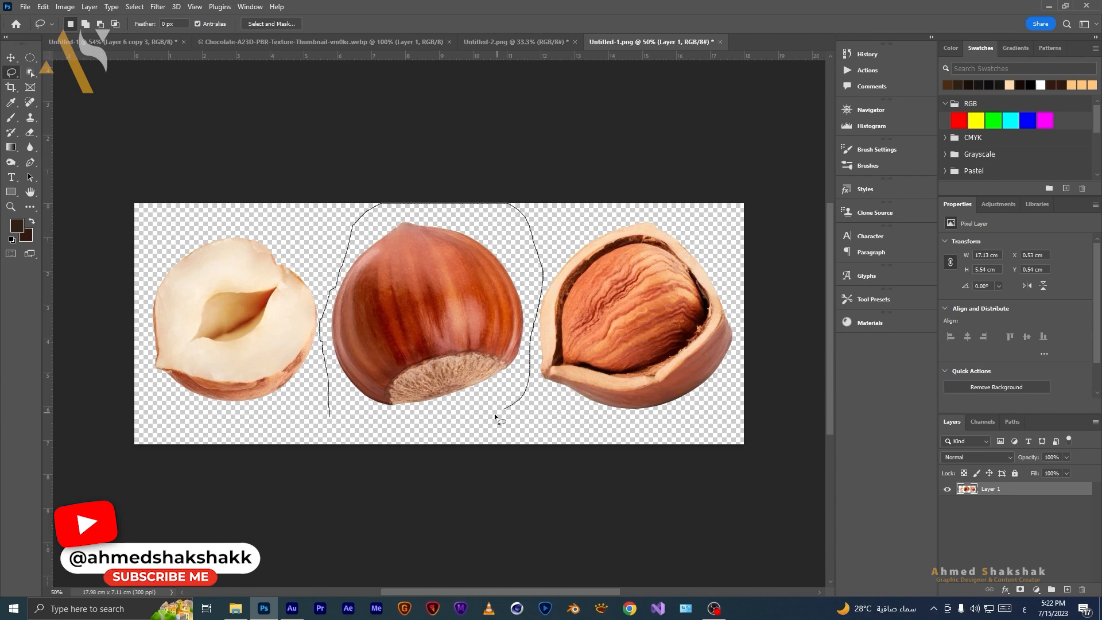
left_click_drag(360, 434, 321, 409)
key("ctrl+c")
left_click(112, 40)
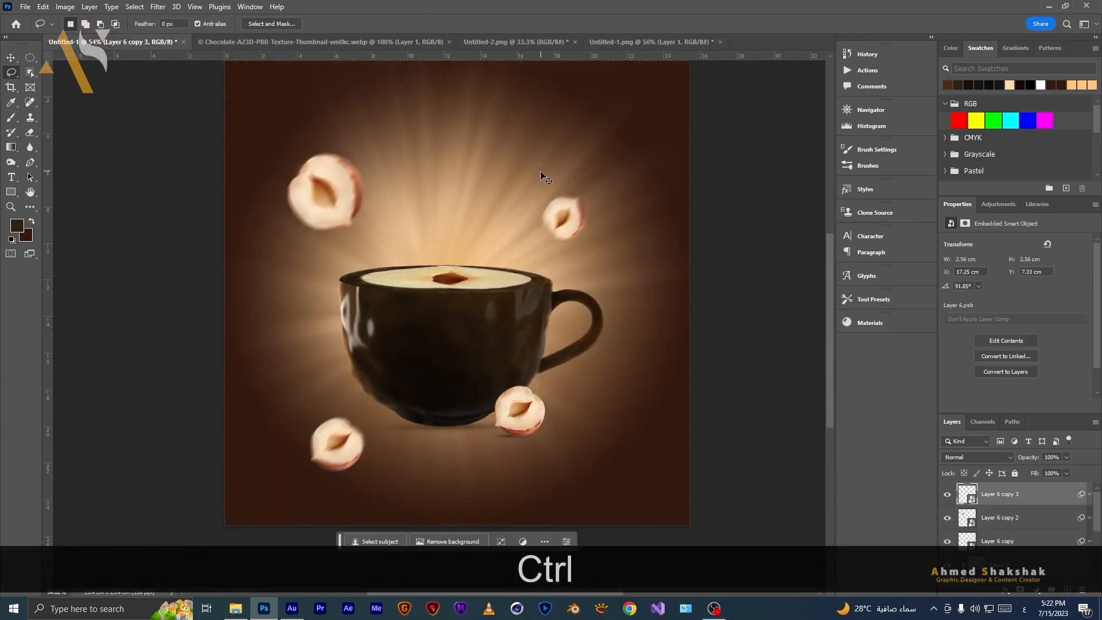
key("ctrl+v")
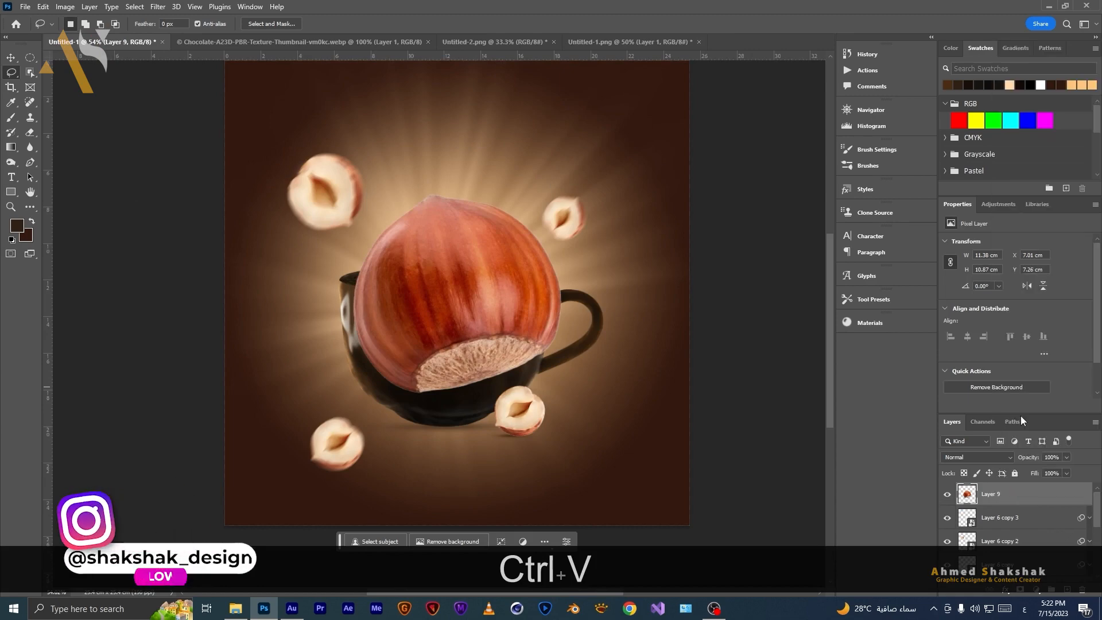
Convert the pasted hazelnut to a smart object, shrink it to about 5.8 cm, rotate it, and place it at the lower right corner.
right_click(1015, 497)
left_click(1027, 136)
key("v")
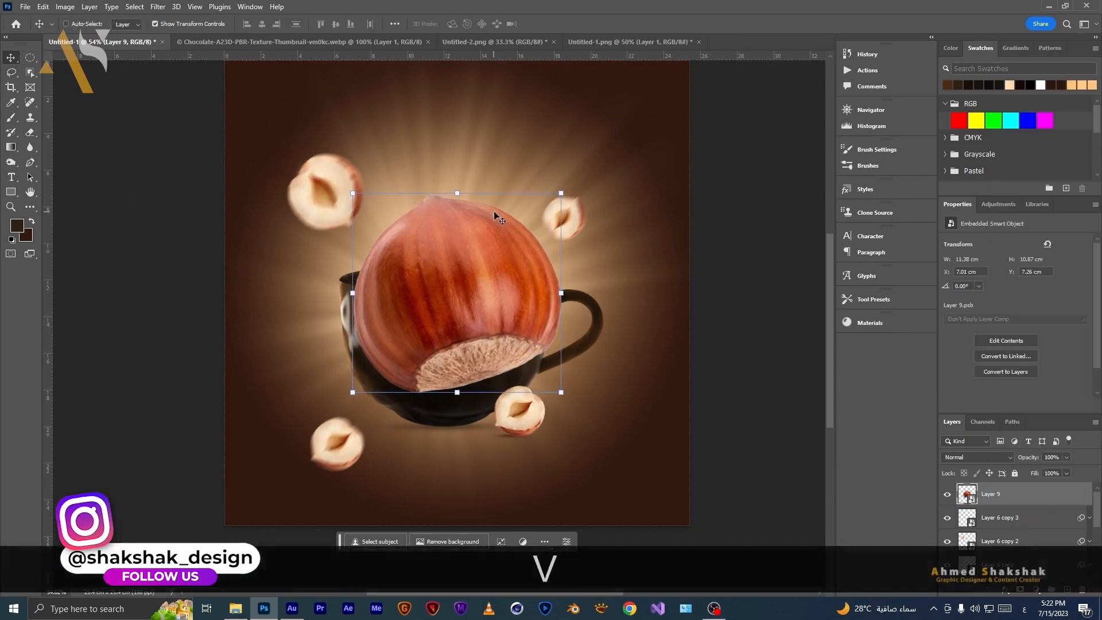
left_click_drag(457, 193, 473, 263)
left_click_drag(476, 340, 670, 503)
left_click_drag(740, 563, 763, 517)
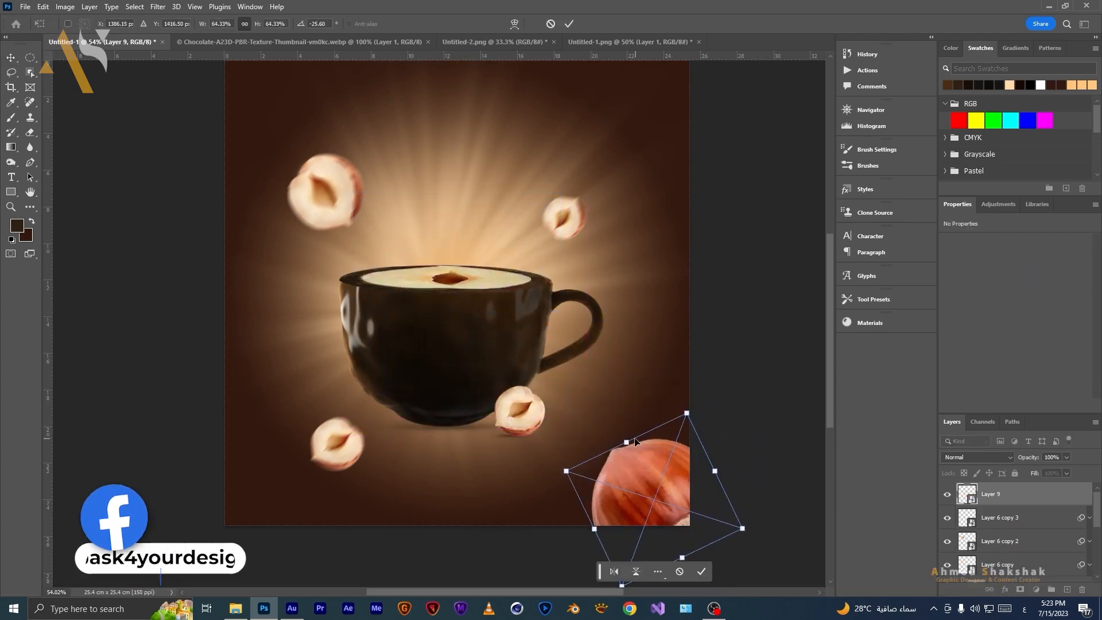
key("Return")
Apply a Motion Blur to the whole hazelnut with a 43° angle and 25 pixel distance.
left_click(158, 6)
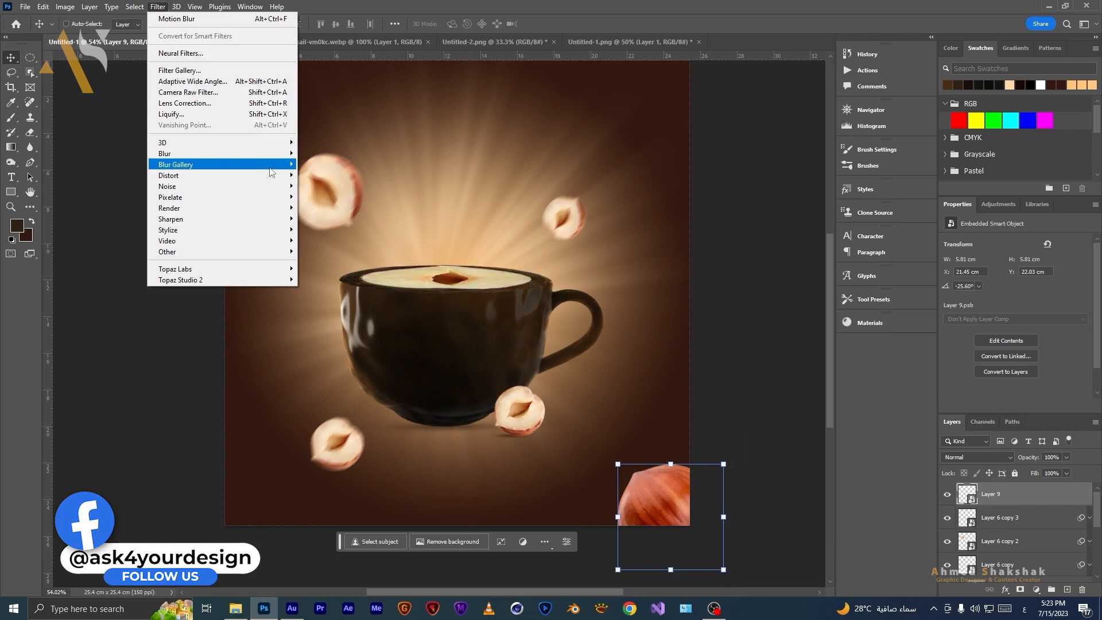
mouse_move(278, 154)
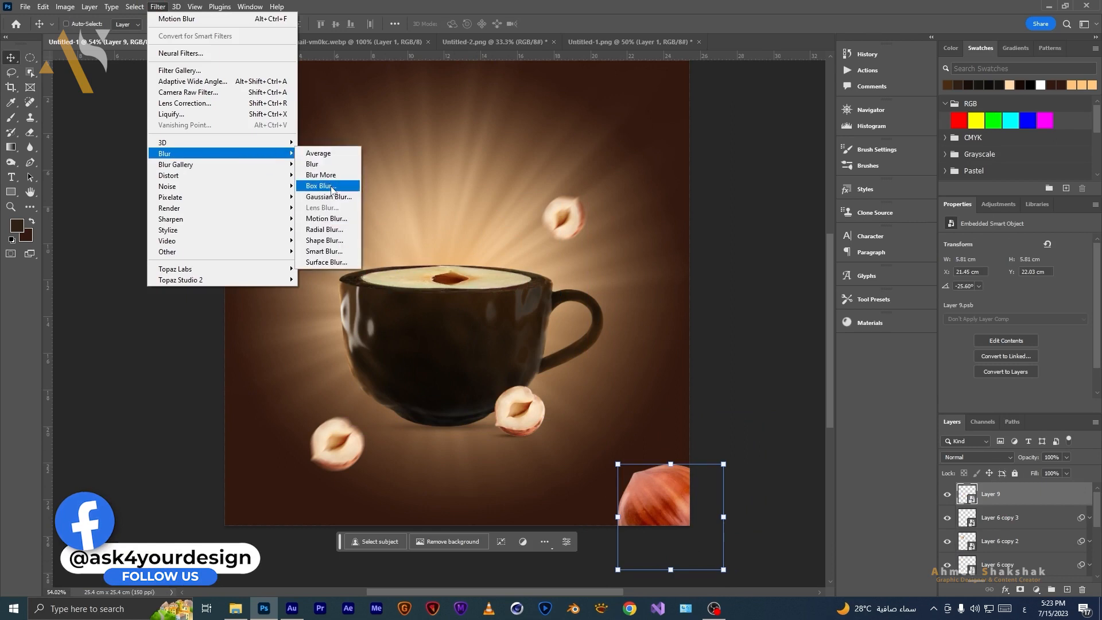
left_click(331, 217)
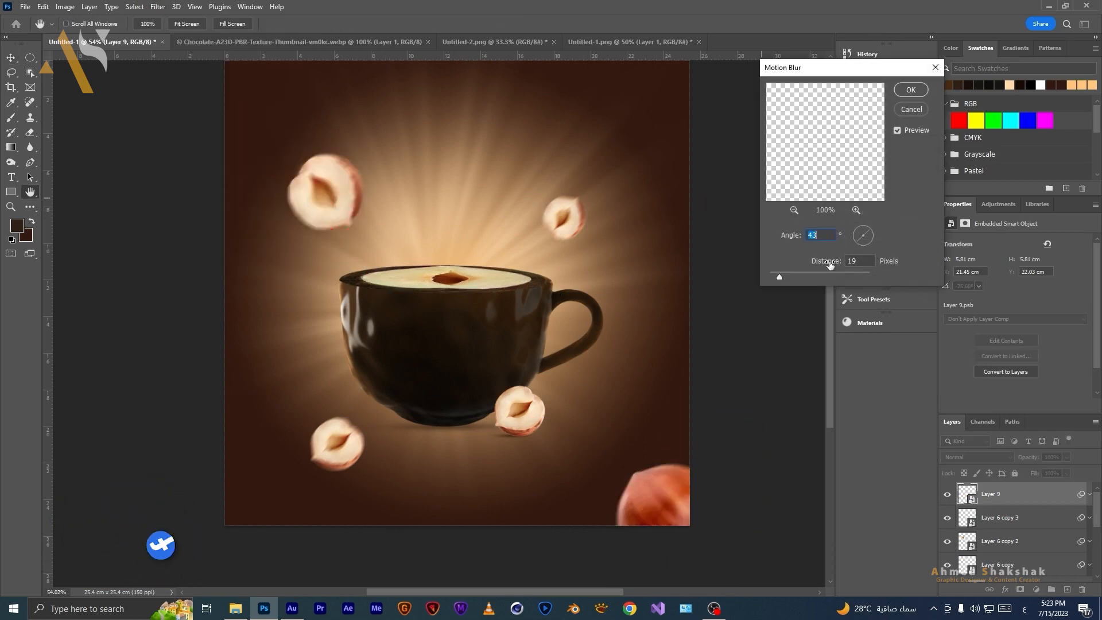
double_click(851, 261)
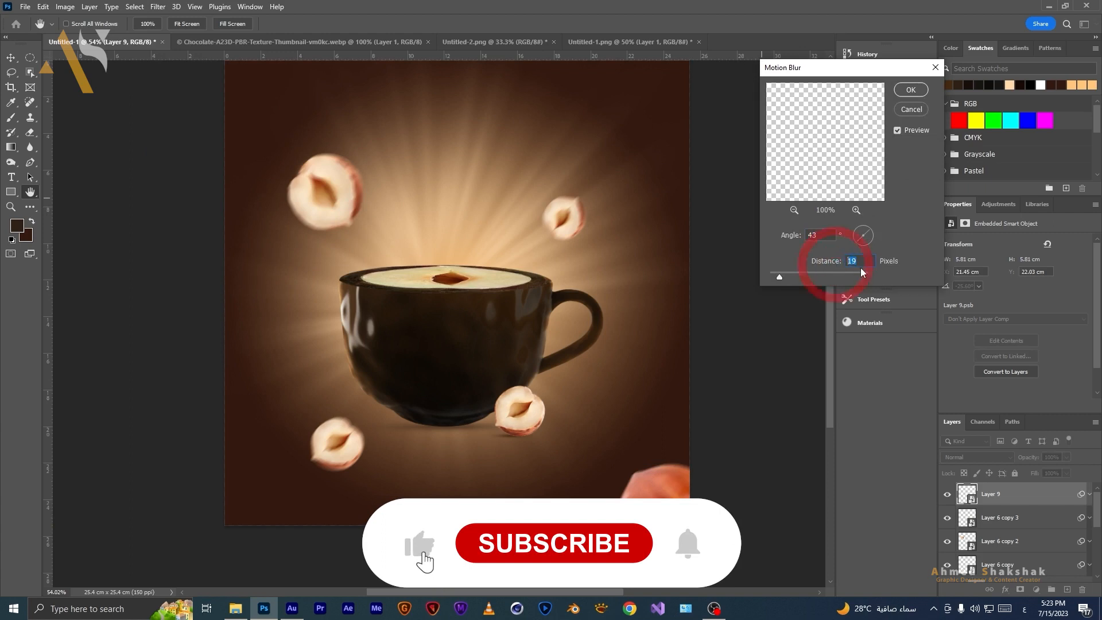
type("25")
key("Return")
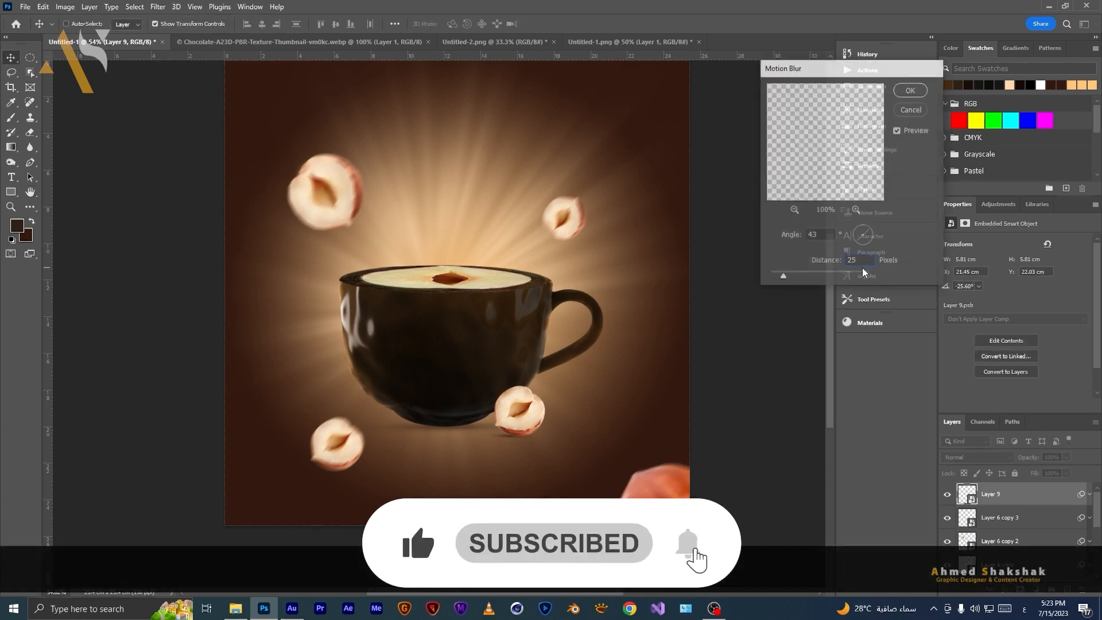
Duplicate the blurred whole hazelnut, move it to the canvas's upper left corner, and shrink it to about 3.6 cm and rotate it.
key("alt")
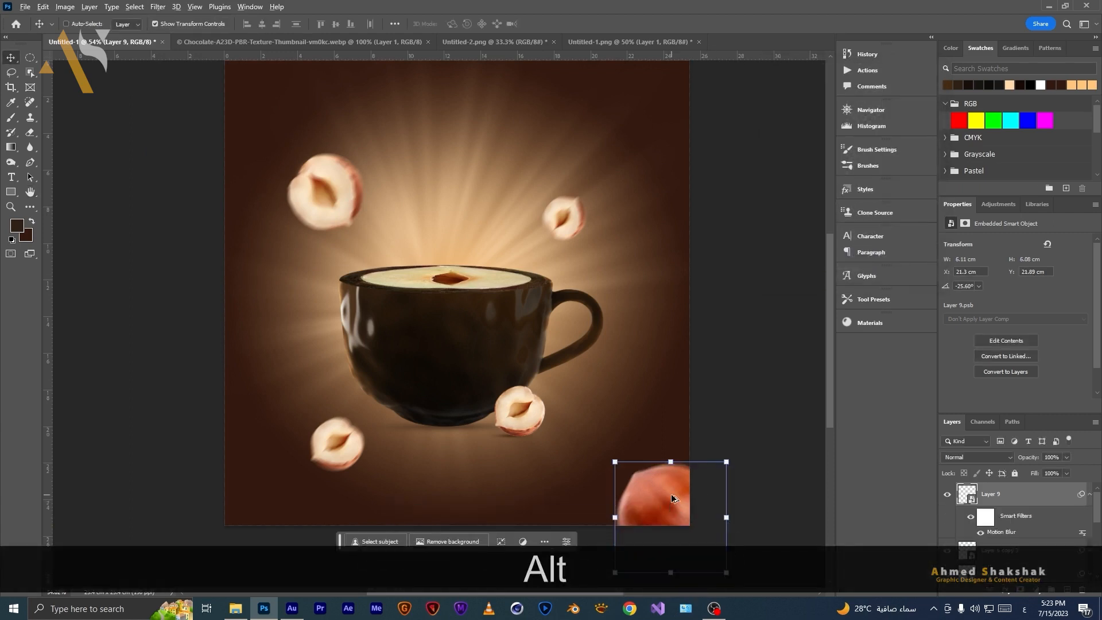
left_click_drag(667, 510, 335, 123)
left_click_drag(406, 74, 270, 209)
left_click_drag(366, 166, 232, 84)
left_click_drag(311, 85, 307, 104)
left_click_drag(238, 90, 245, 78)
key("m")
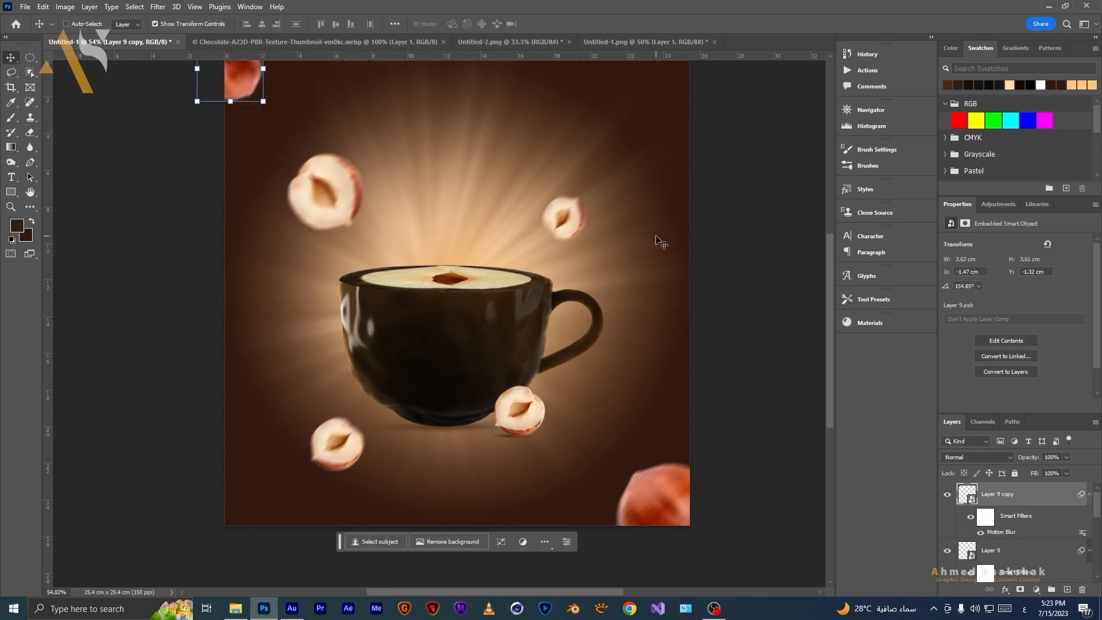
Collapse the smart filter lists, then group the floating hazelnut layers and name the group "العناصر".
left_click(1089, 493)
left_click(1089, 517)
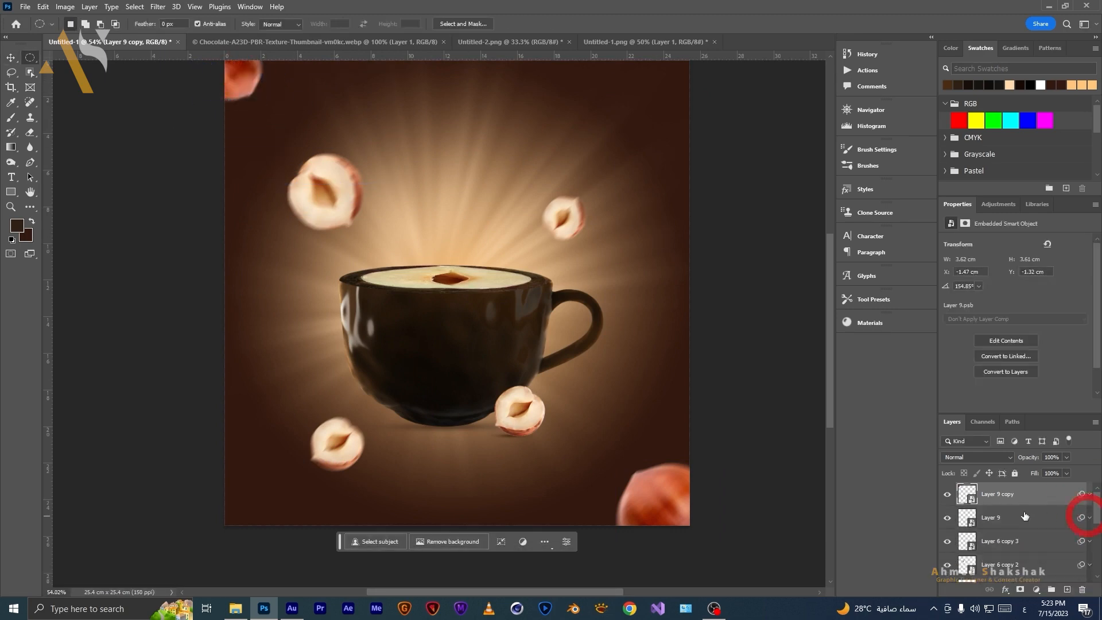
scroll(1021, 526, "down", 2)
left_click(1020, 538, "shift")
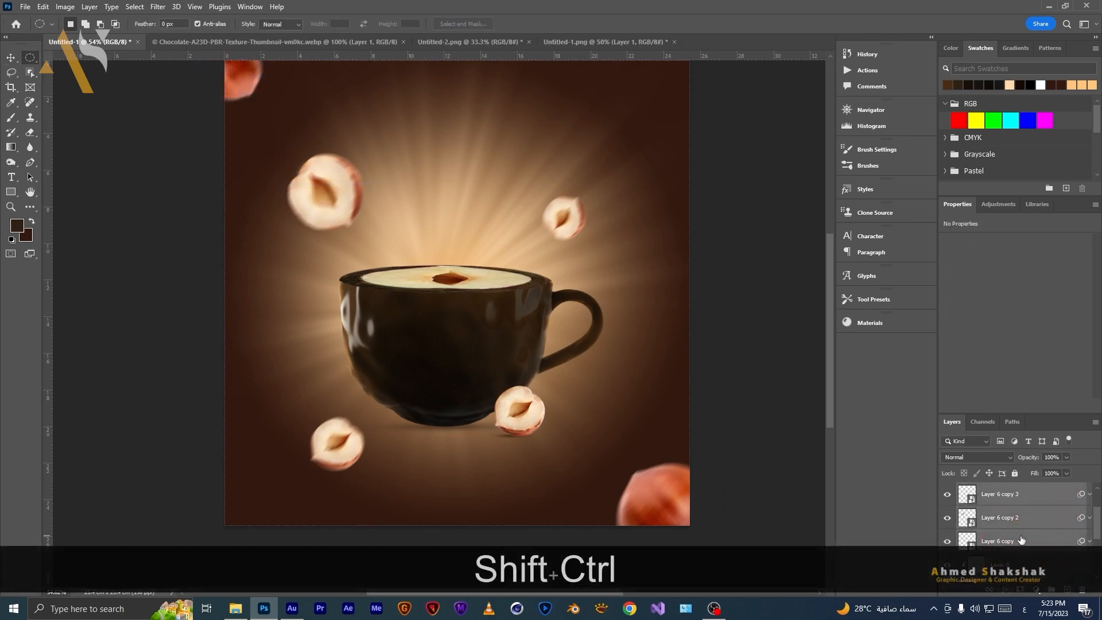
key("ctrl+shift+g")
type("العناصر")
key("Return")
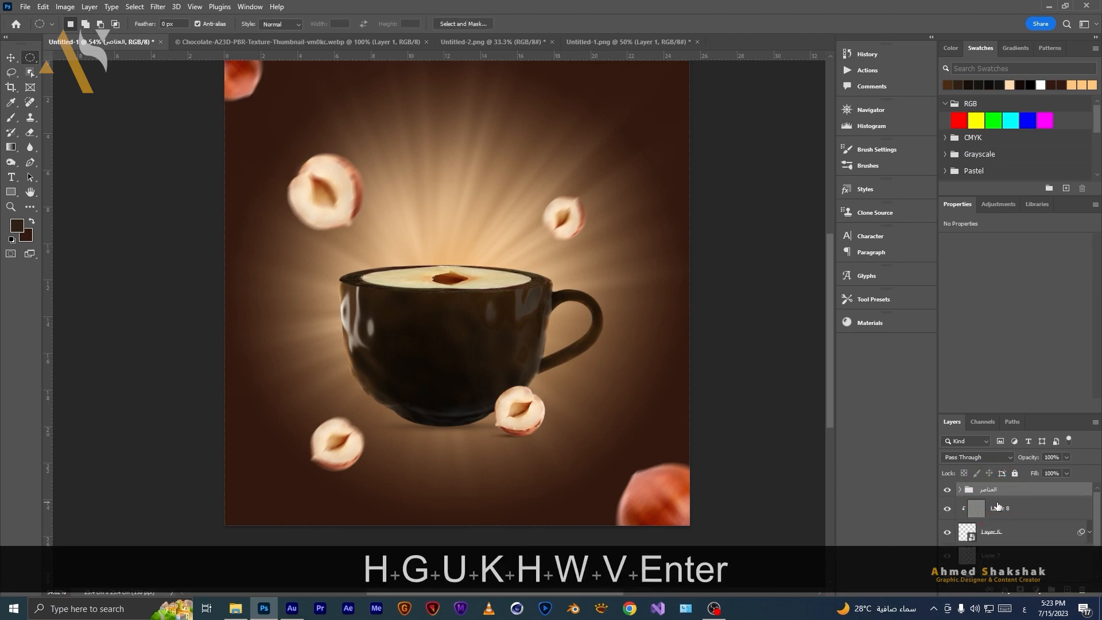
Group the next layers below and name the new group "البندقة".
left_click(997, 506)
scroll(999, 511, "down", 1)
scroll(999, 512, "down", 1)
left_click(1001, 511, "shift")
key("ctrl+shift+g")
double_click(992, 504)
type("البندقة")
key("Return")
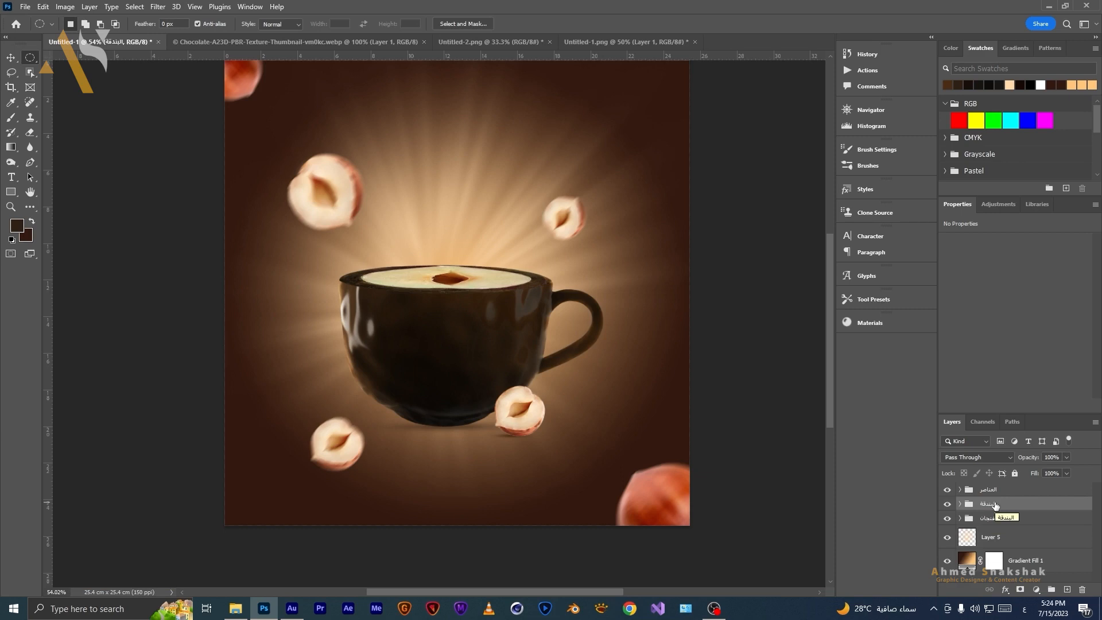
Start a new text layer with the Type tool near the canvas's upper left area.
left_click_drag(483, 164, 463, 175)
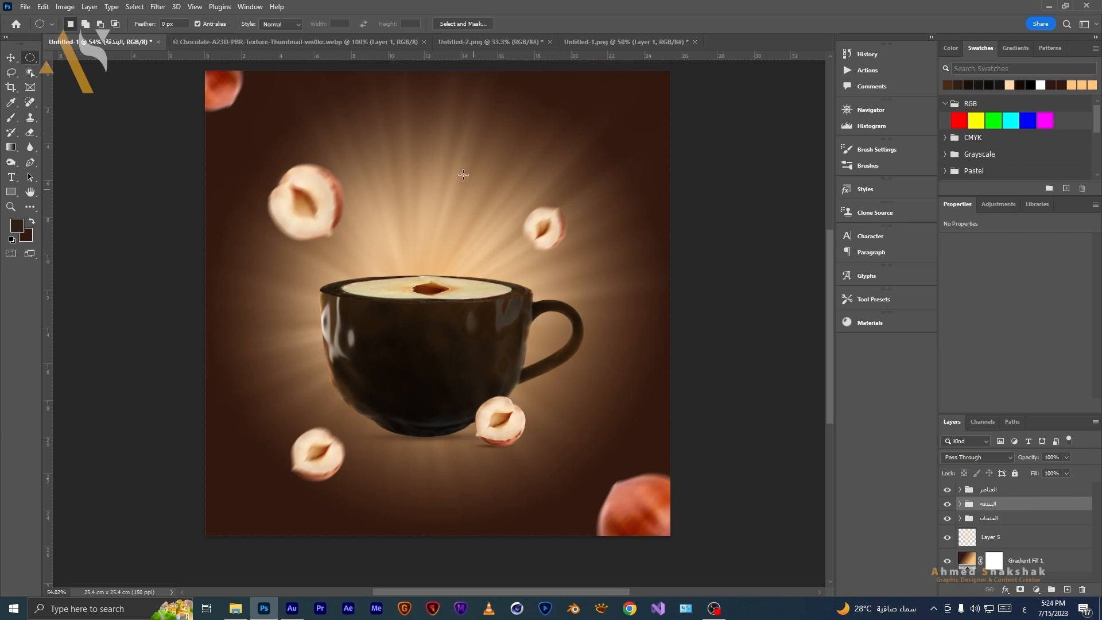
left_click(14, 181)
left_click(216, 162)
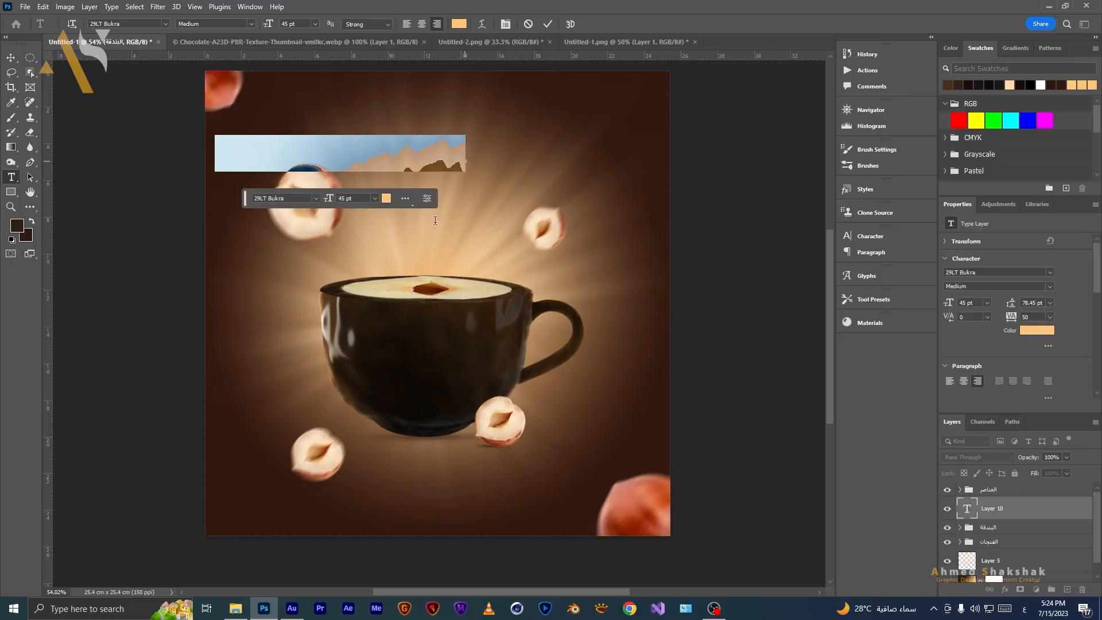
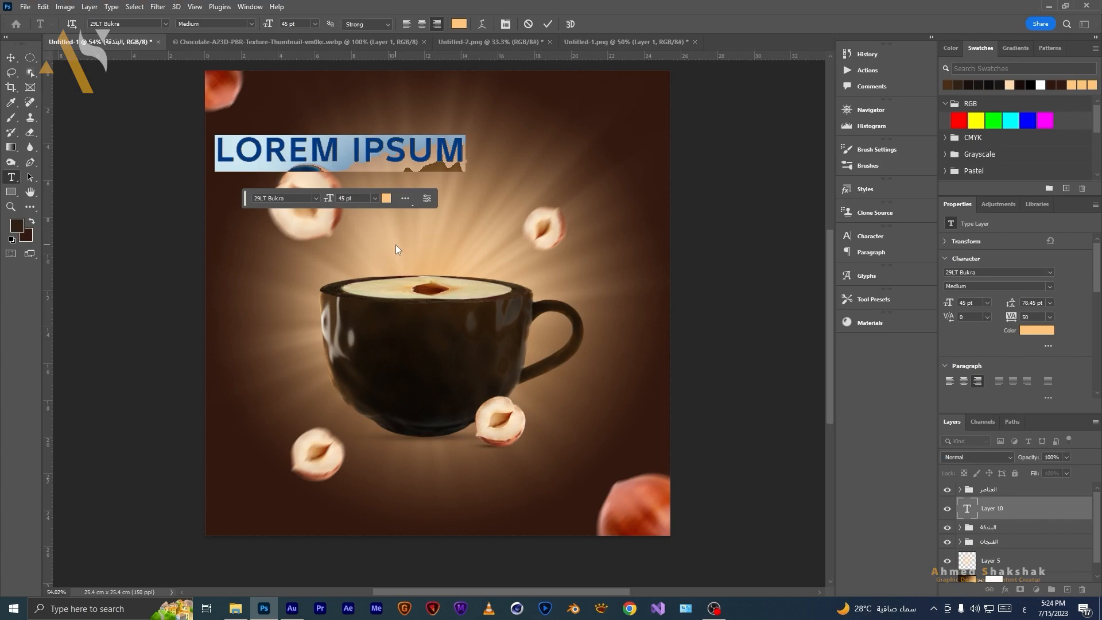
Enter the title text "شيكولاتة" and set its font style to Bold Italic.
type("شيكولاتة")
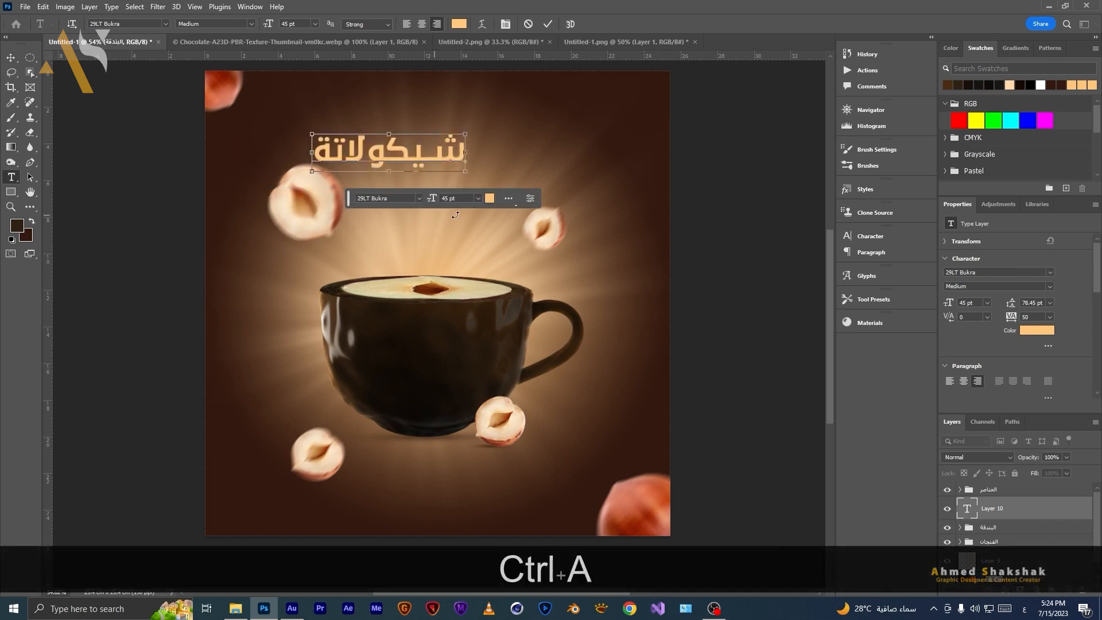
key("ctrl+a")
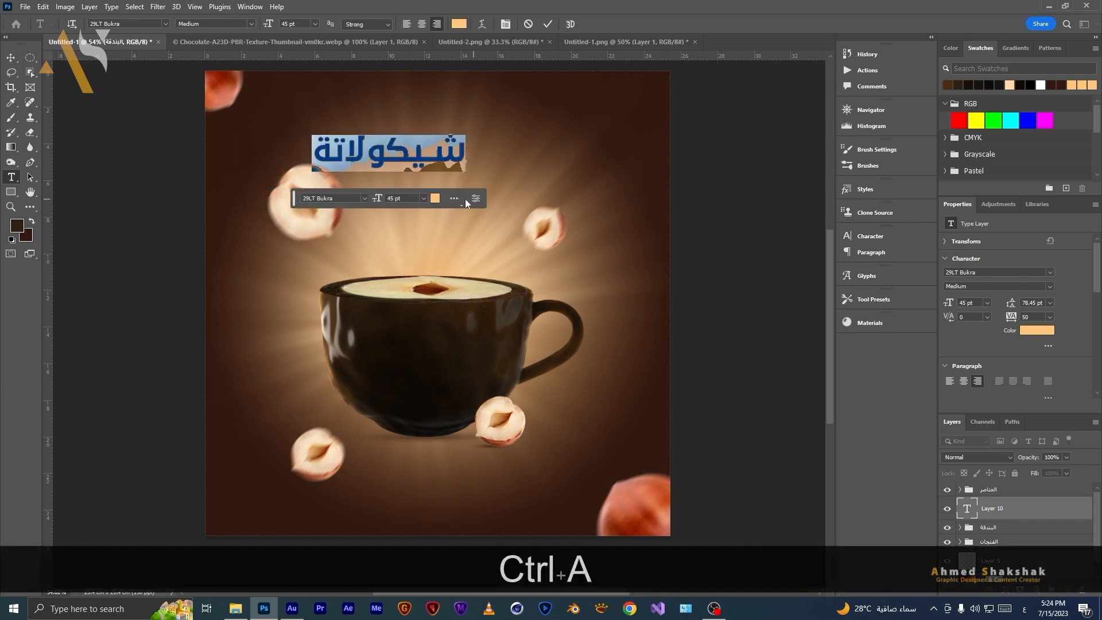
left_click(1047, 286)
left_click(975, 308)
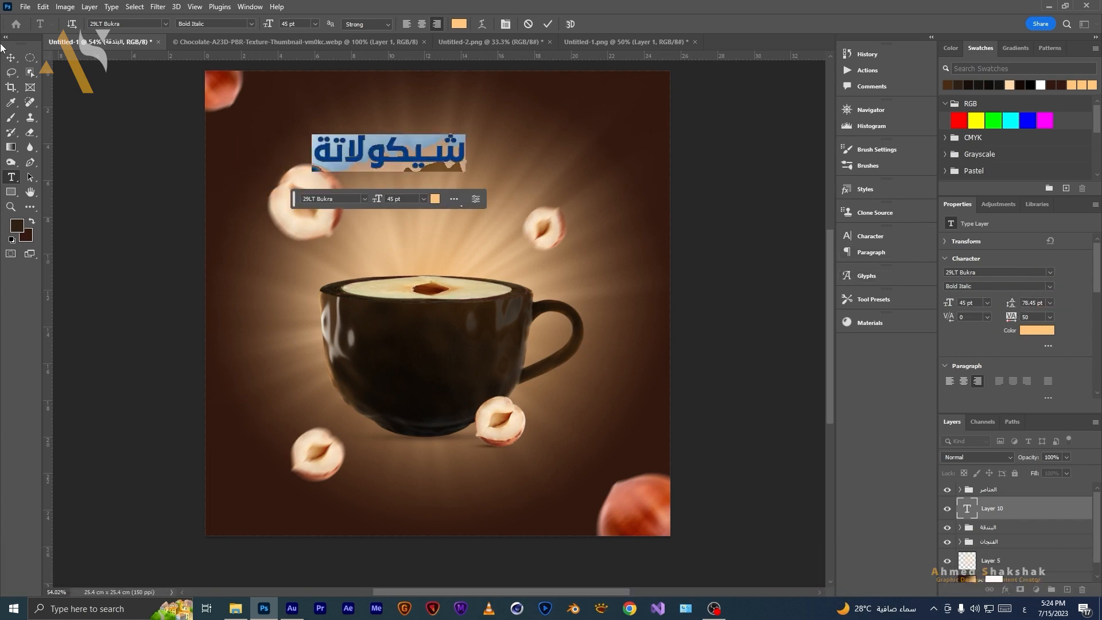
Duplicate the title text layer, placing the copy just below the original line.
left_click(10, 59)
left_click_drag(396, 161, 442, 170)
key("alt")
left_click(8, 178)
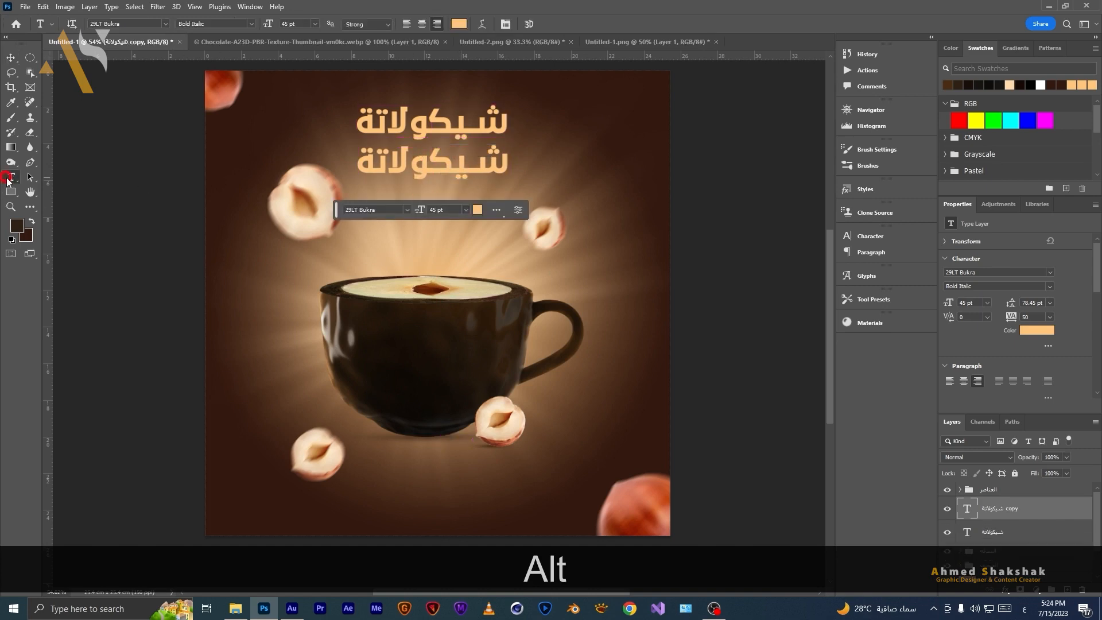
Replace the duplicated line's text with "متفصلة لك".
double_click(489, 159)
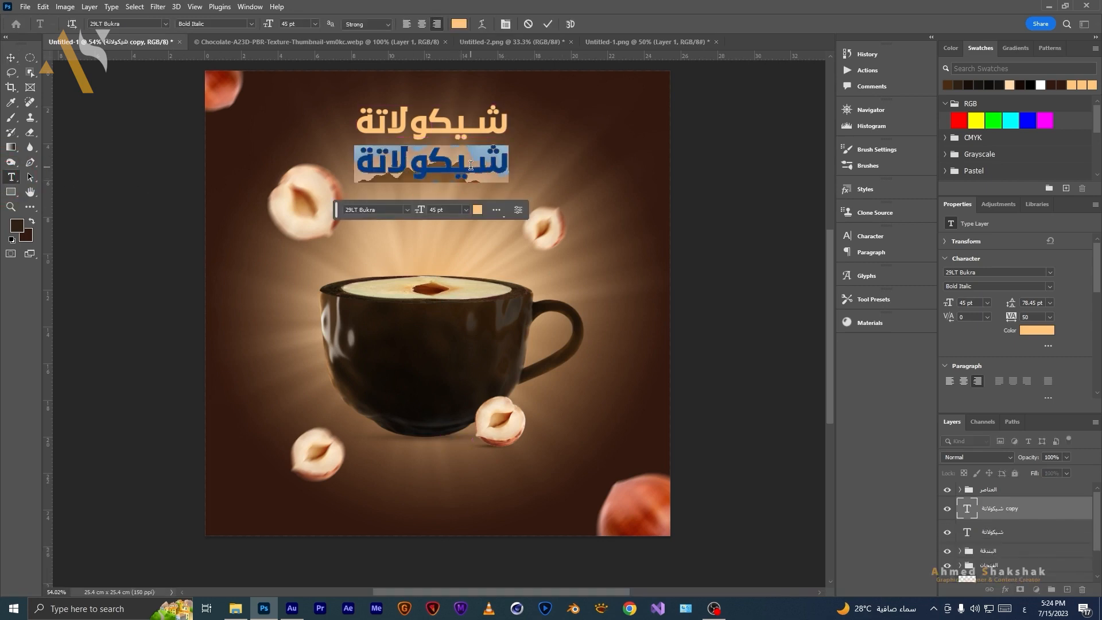
type("متف")
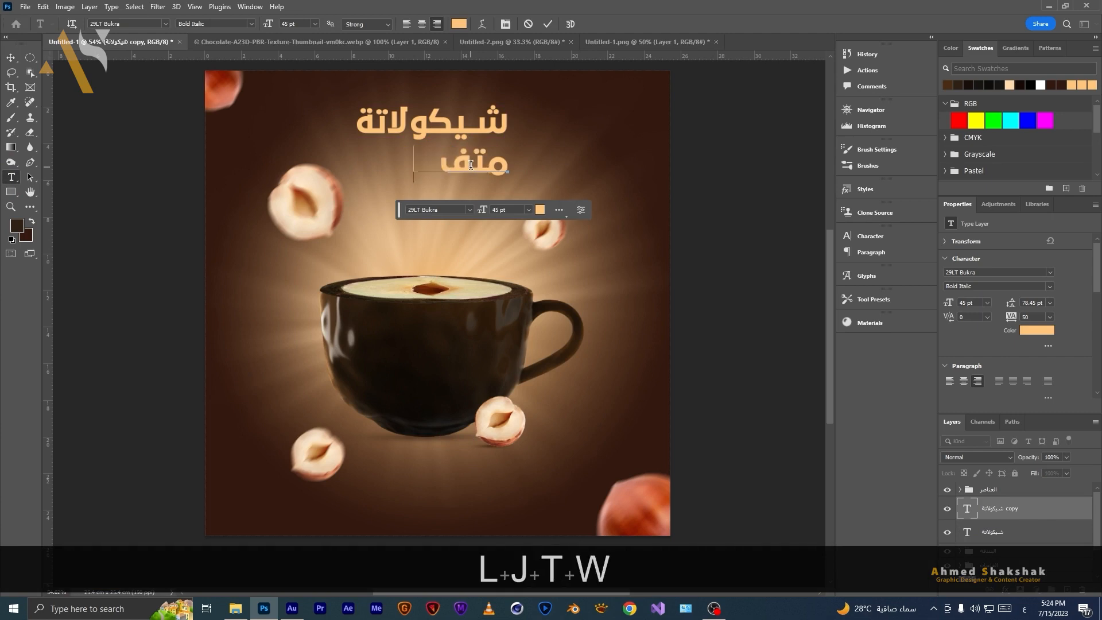
type("صلة ل")
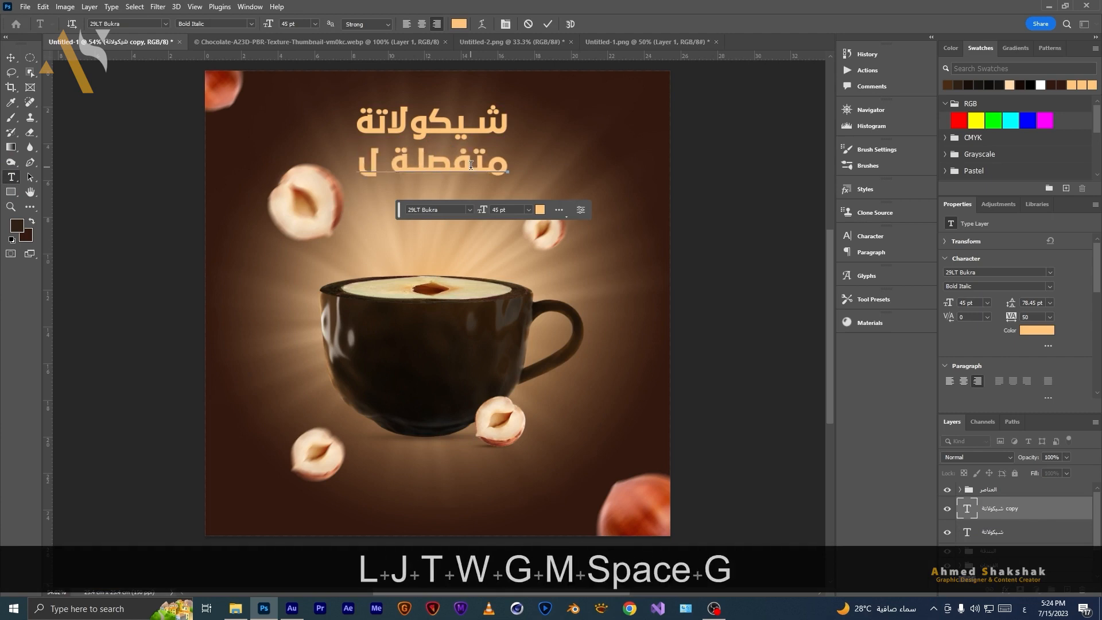
type("ك")
Select all of the second line and set its text colour to white ffffff.
double_click(464, 152)
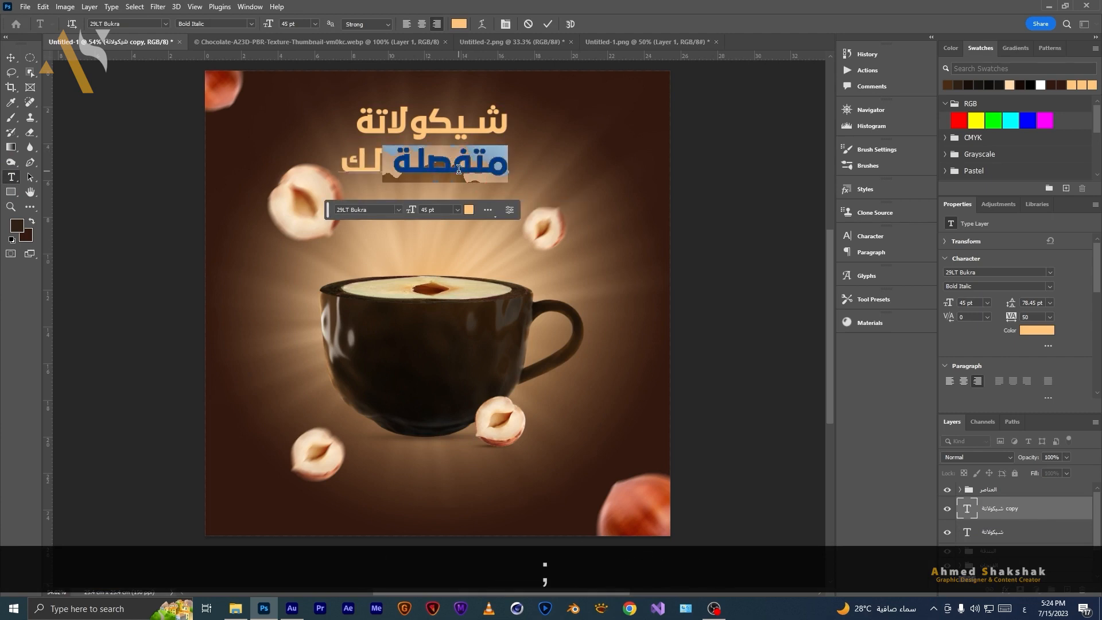
triple_click(449, 167)
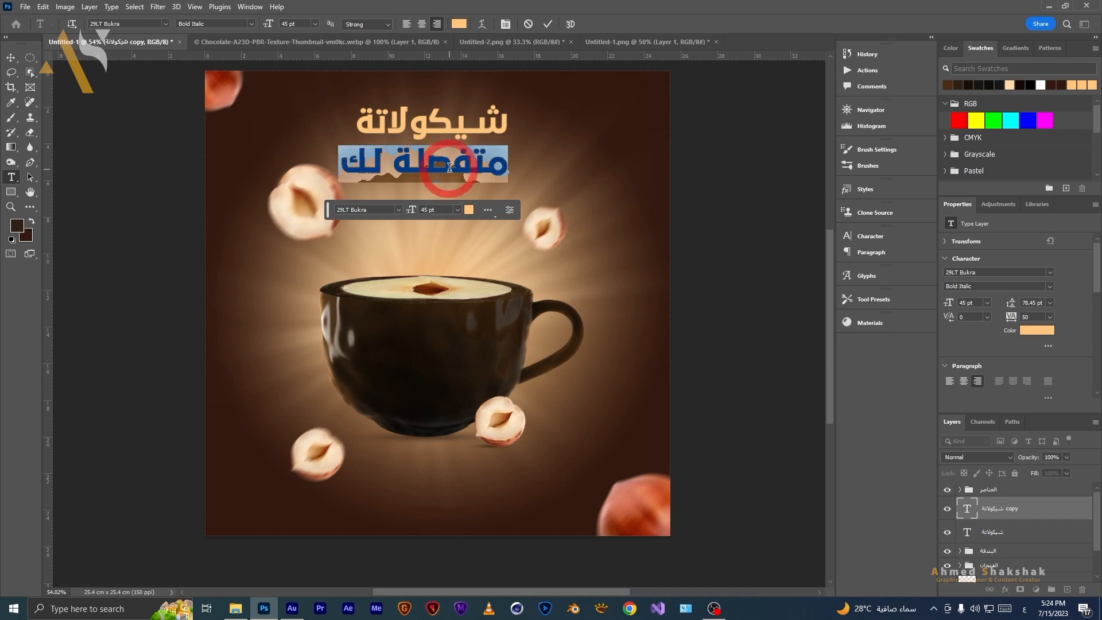
left_click(469, 210)
type("ffffff")
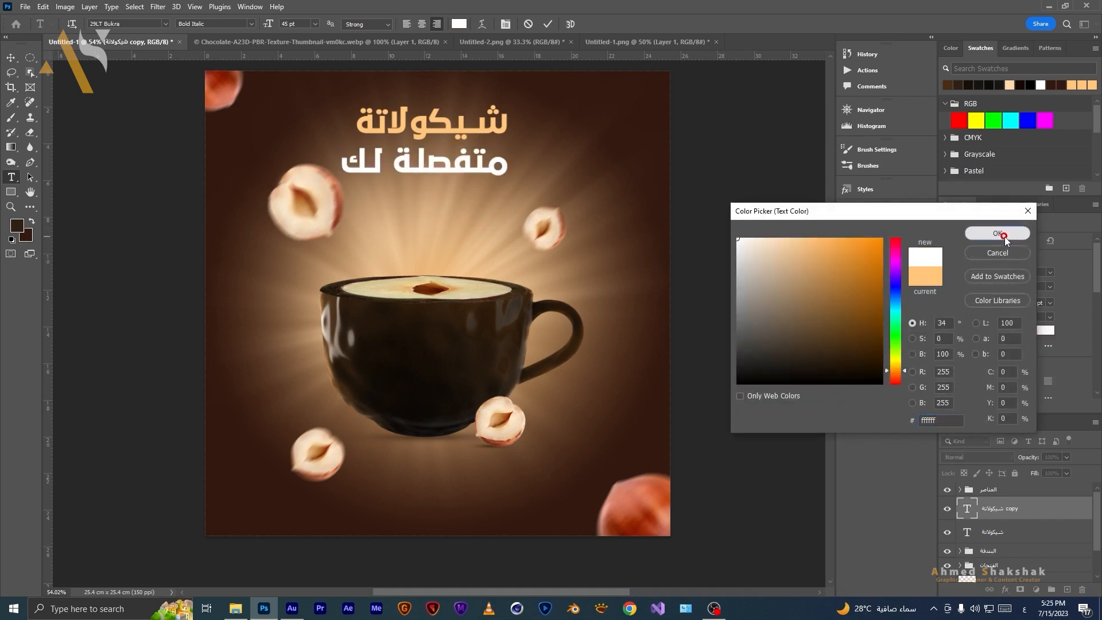
left_click(1004, 236)
Set the second line's tracking to 0 and commit the text.
left_click(1050, 318)
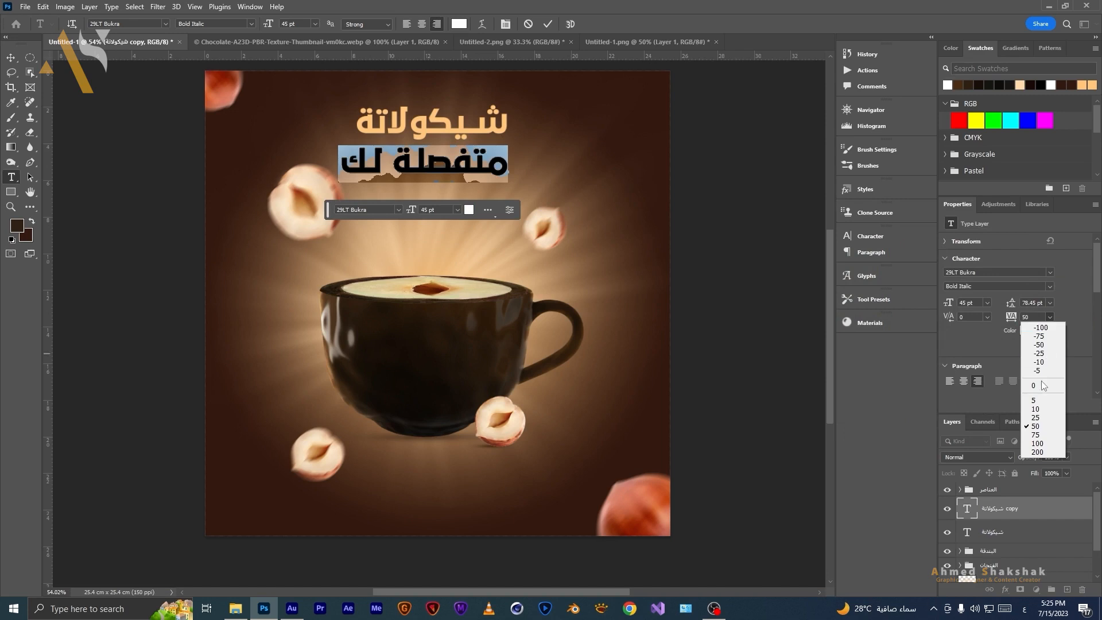
left_click(1042, 386)
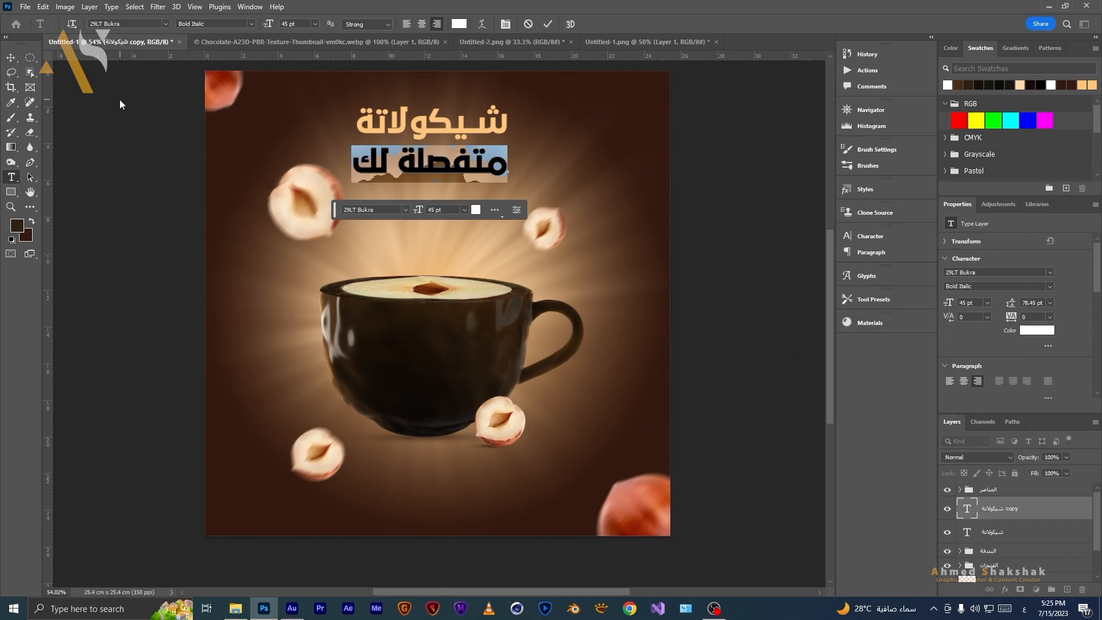
key("ctrl+Return")
Change the second line's font style to Medium.
key("v")
left_click(1049, 285)
left_click(979, 305)
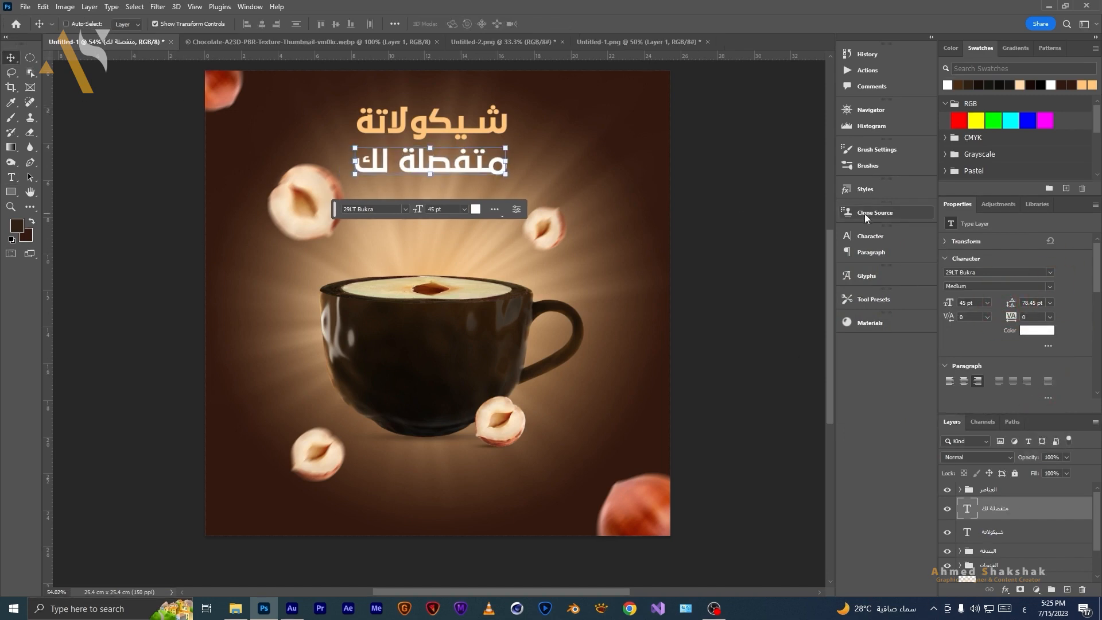
left_click(870, 235)
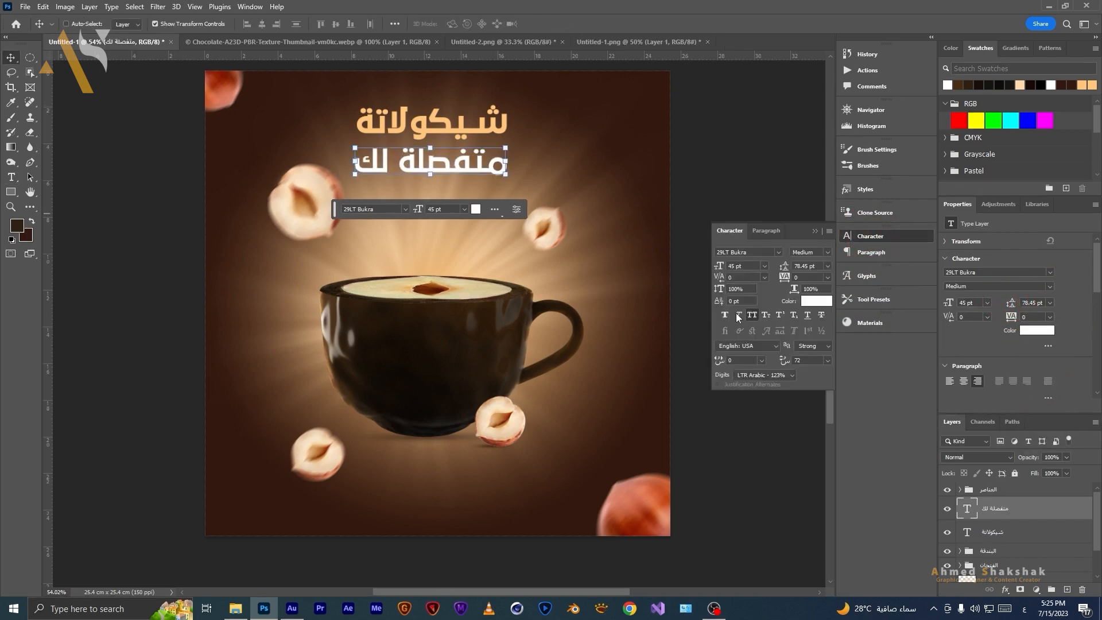
left_click(814, 232)
Scale the second line down to about 43.5 pt and nudge it upward.
left_click_drag(350, 158, 357, 163)
left_click_drag(507, 165, 509, 166)
key("Return")
key("shift+Up")
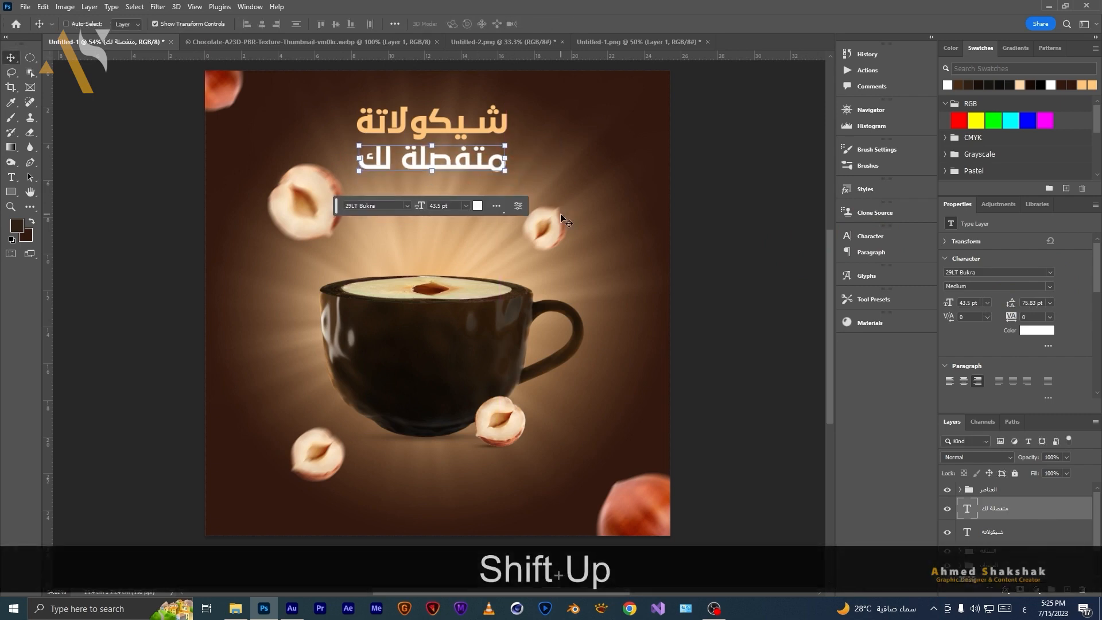
Select both title lines and enlarge them together above the cup.
left_click(992, 532, "ctrl")
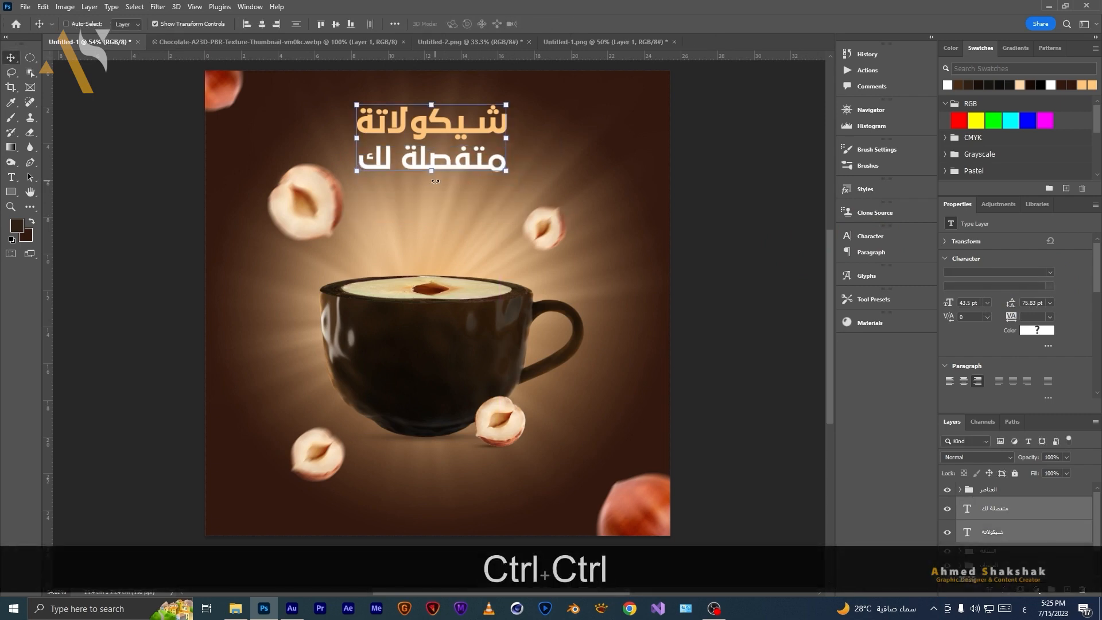
left_click_drag(431, 171, 453, 180)
double_click(453, 179)
scroll(1016, 511, "down", 1)
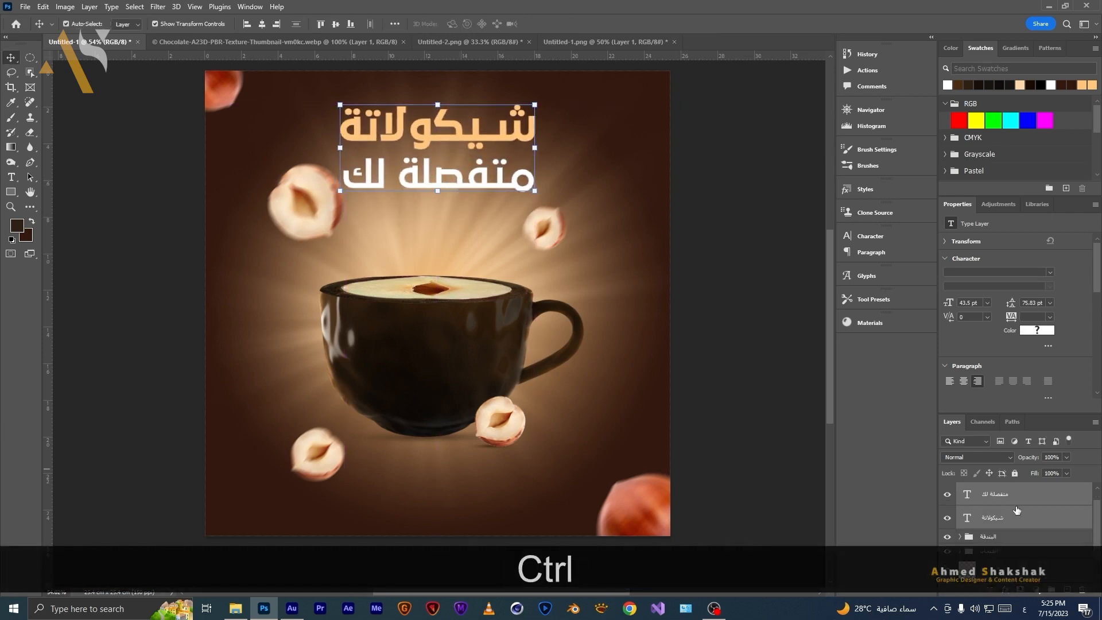
Group the two title text layers and name the group "العنوان".
key("ctrl+g")
double_click(988, 498)
type("العنوان")
Select the upper-left floating hazelnut layer in the elements group and move it slightly down.
left_click(1016, 523)
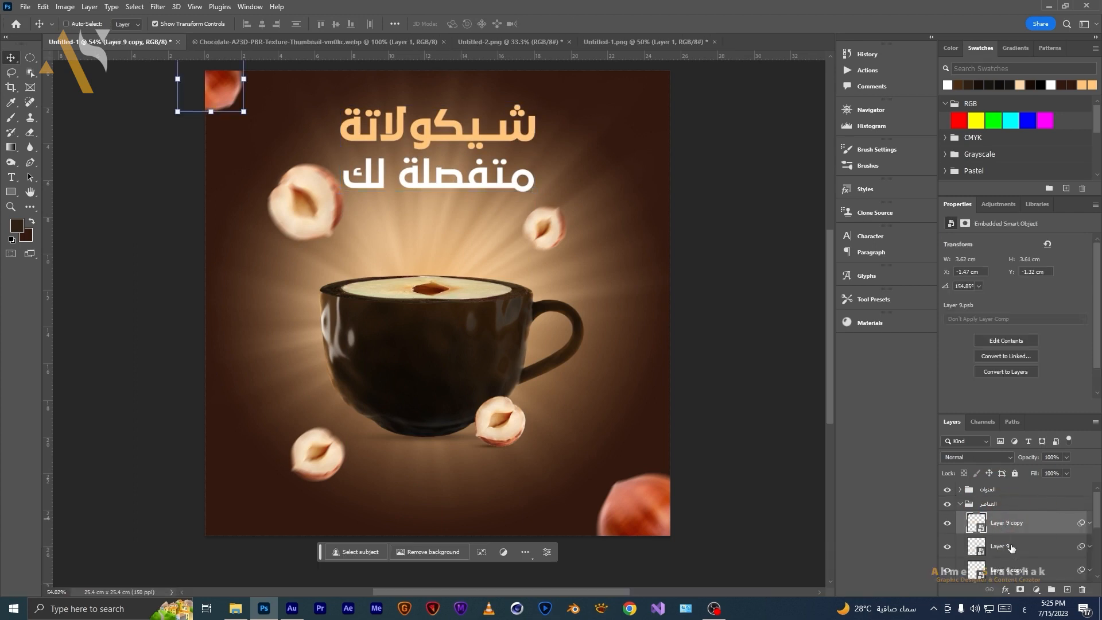
left_click(1011, 547)
left_click(1010, 569)
scroll(1008, 573, "down", 1)
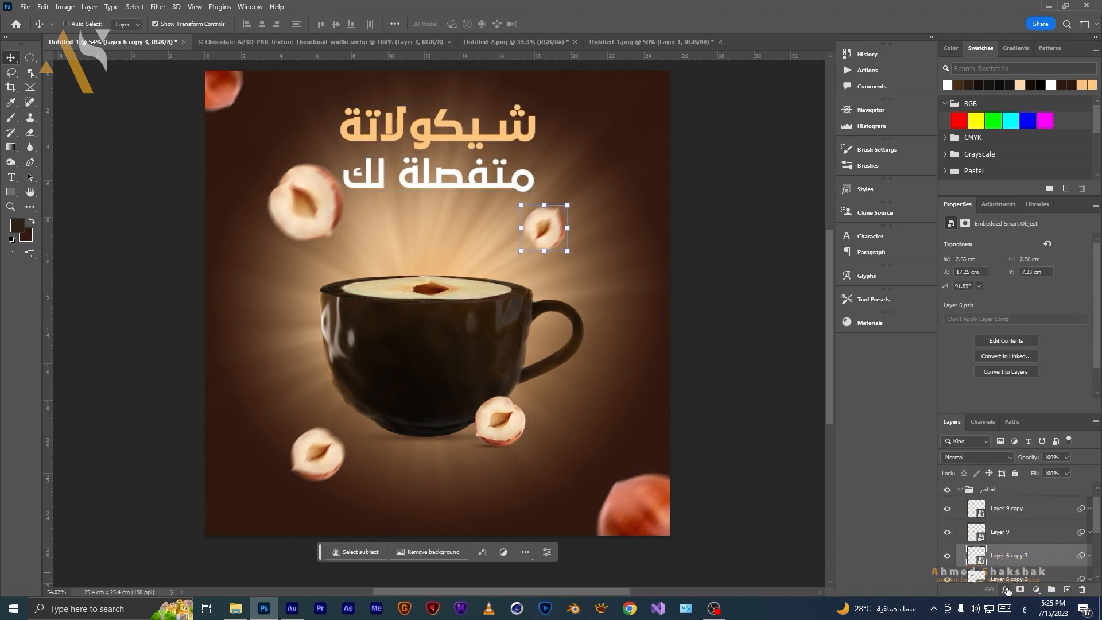
scroll(1007, 579, "down", 1)
left_click(1006, 571)
left_click_drag(312, 204, 308, 217)
Hide the title group, stamp all visible layers into a new merged layer, then show the title again.
key("m")
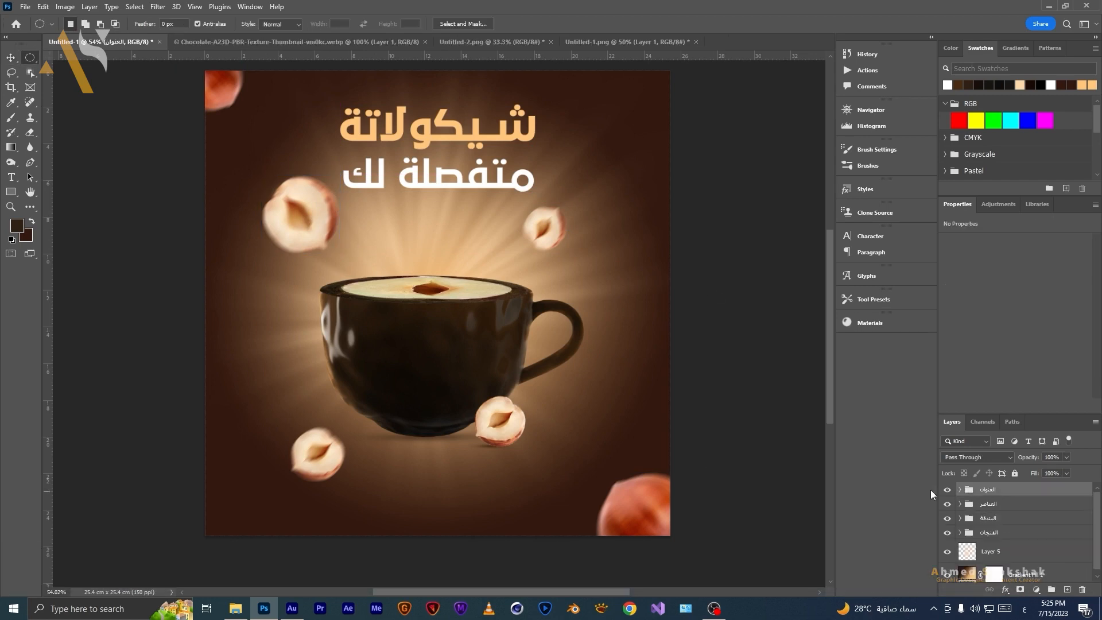
left_click(947, 489)
left_click(1002, 504)
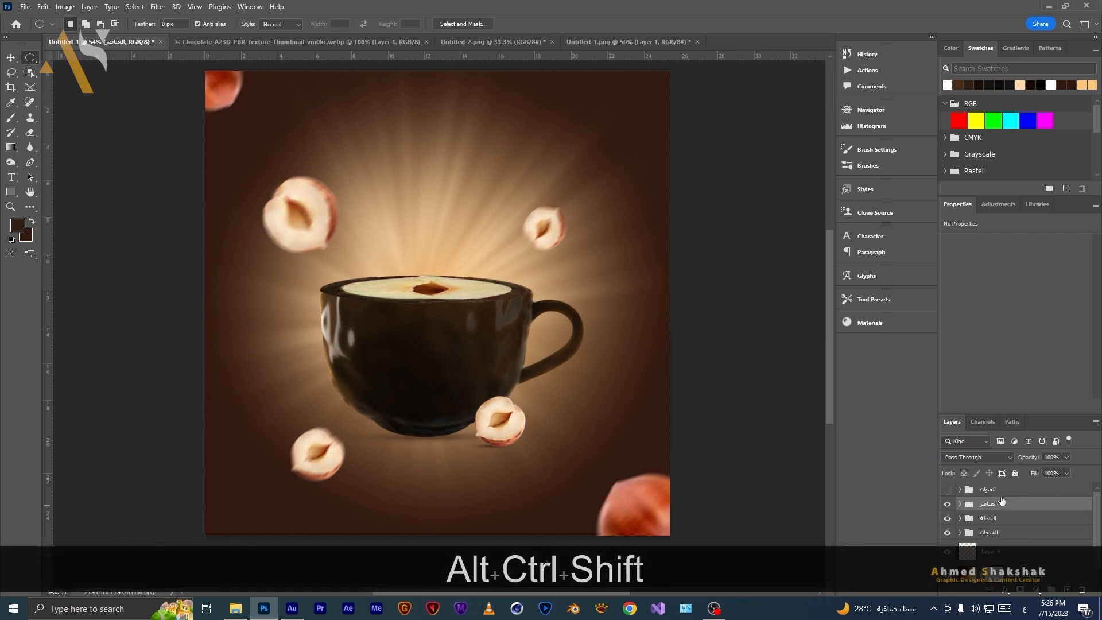
key("ctrl+alt+shift+e")
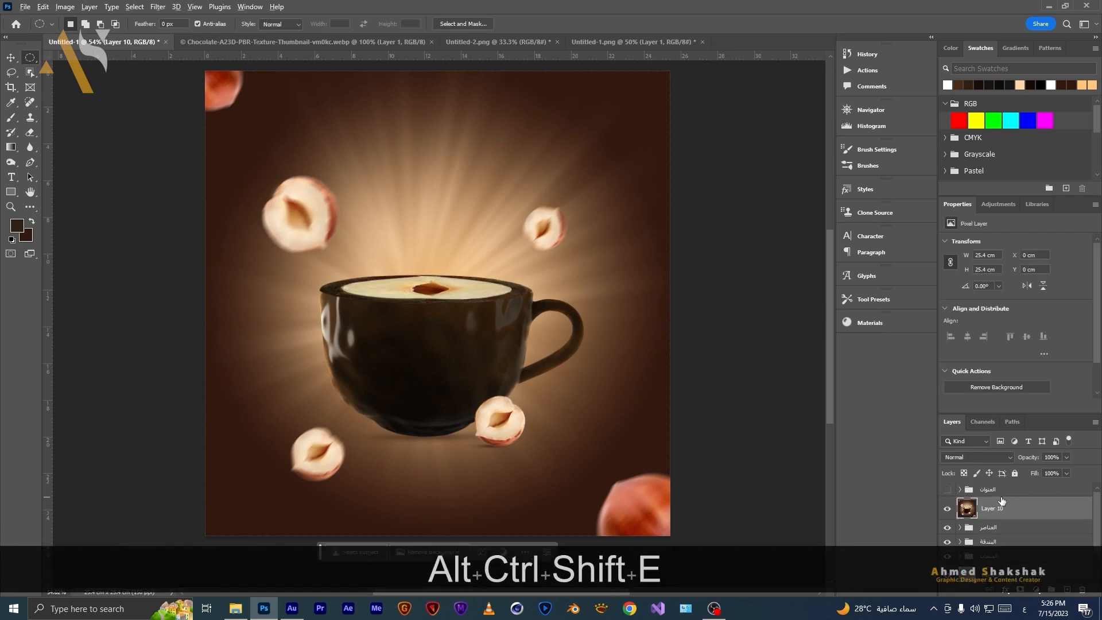
left_click(947, 488)
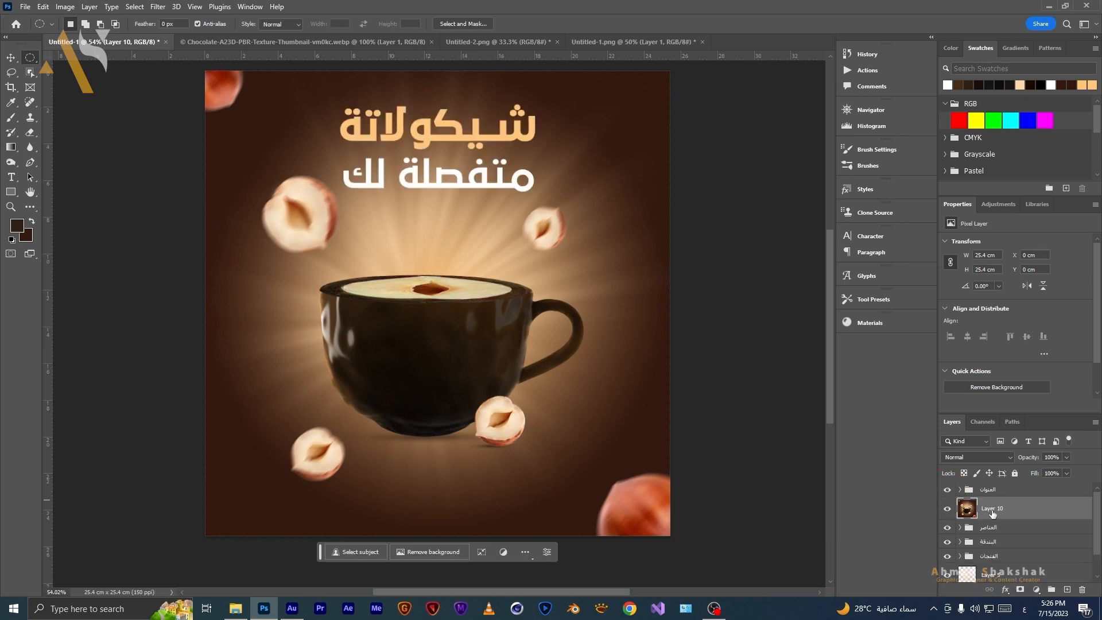
Convert the merged layer to a smart object and open the Camera Raw Filter on it.
right_click(1051, 512)
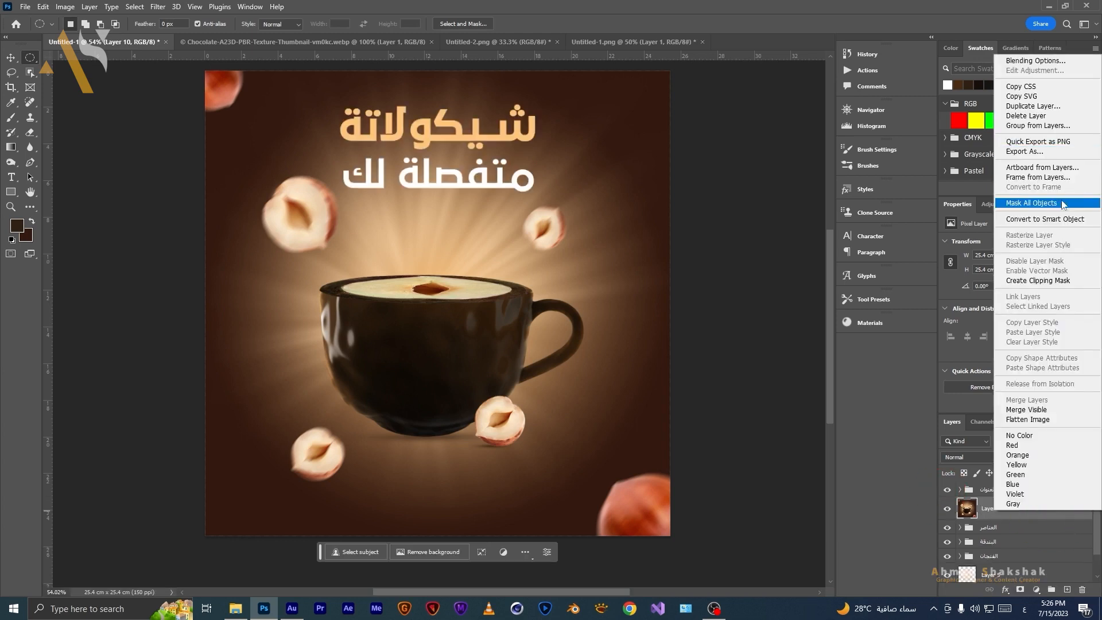
left_click(1044, 219)
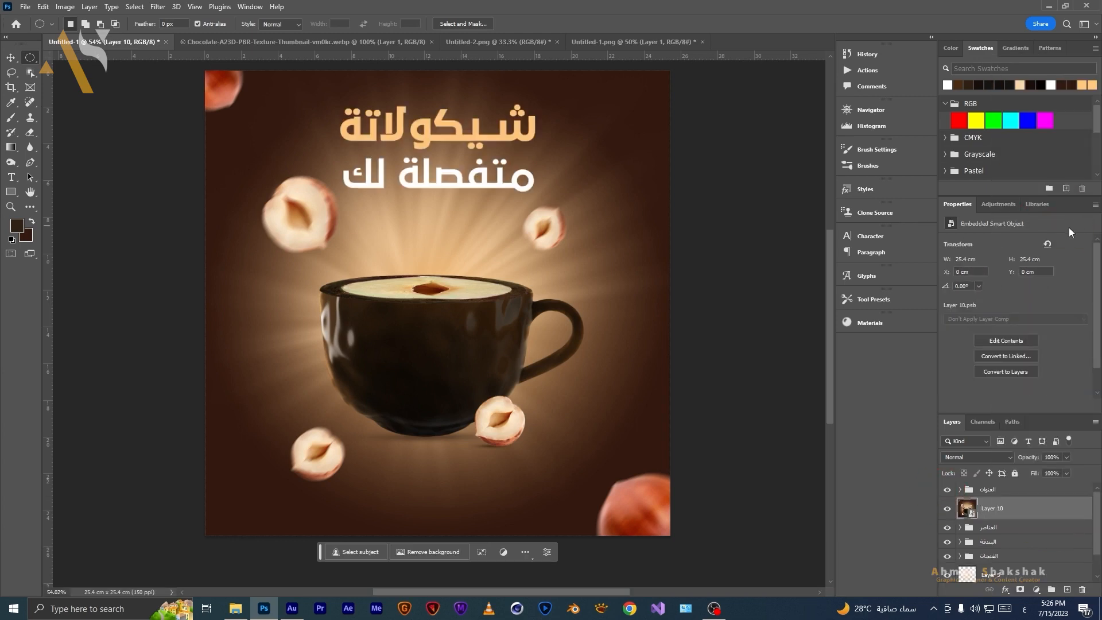
left_click(158, 7)
left_click(225, 94)
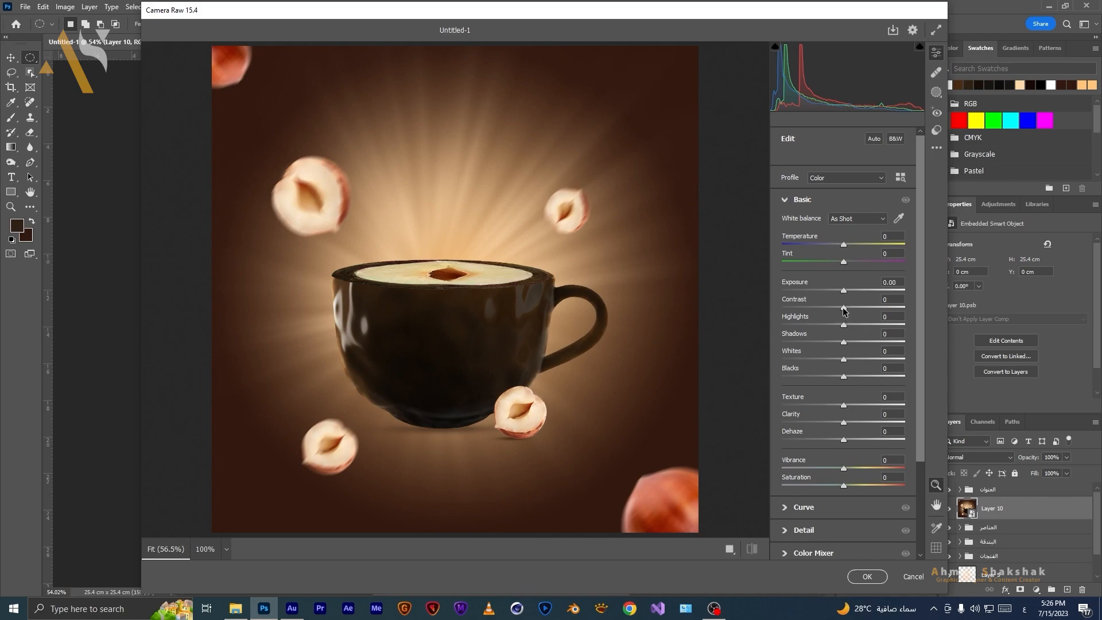
Set Contrast +30, Highlights -20, Shadows +30, Whites +14, Blacks -20, Texture +11, Clarity +11 and Dehaze -13.
left_click_drag(843, 308, 859, 309)
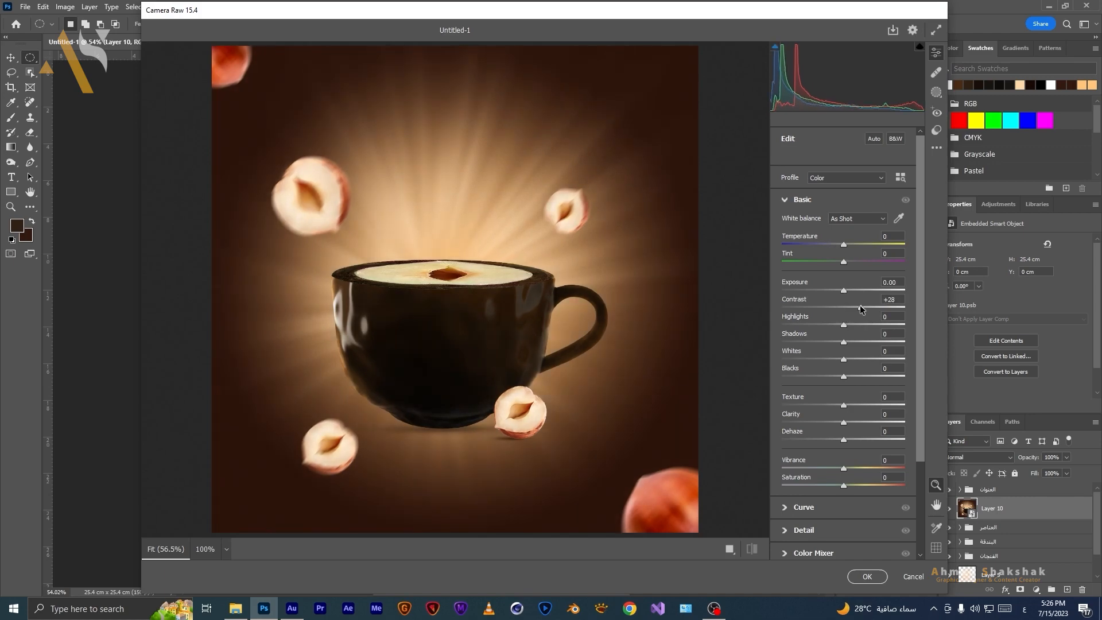
left_click_drag(860, 305, 824, 323)
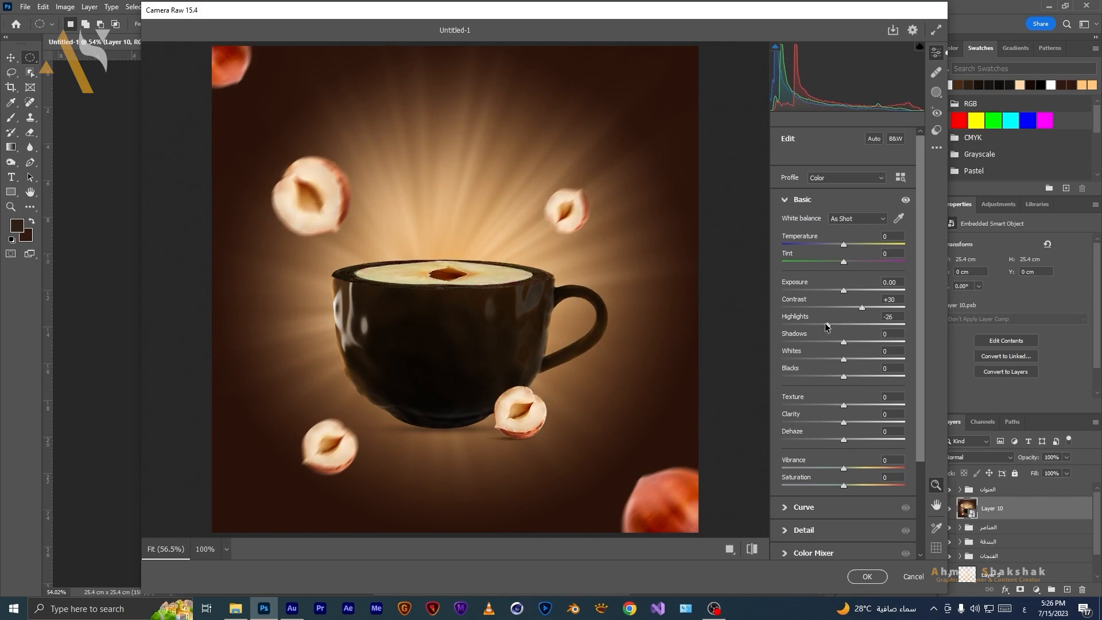
left_click_drag(858, 344, 836, 441)
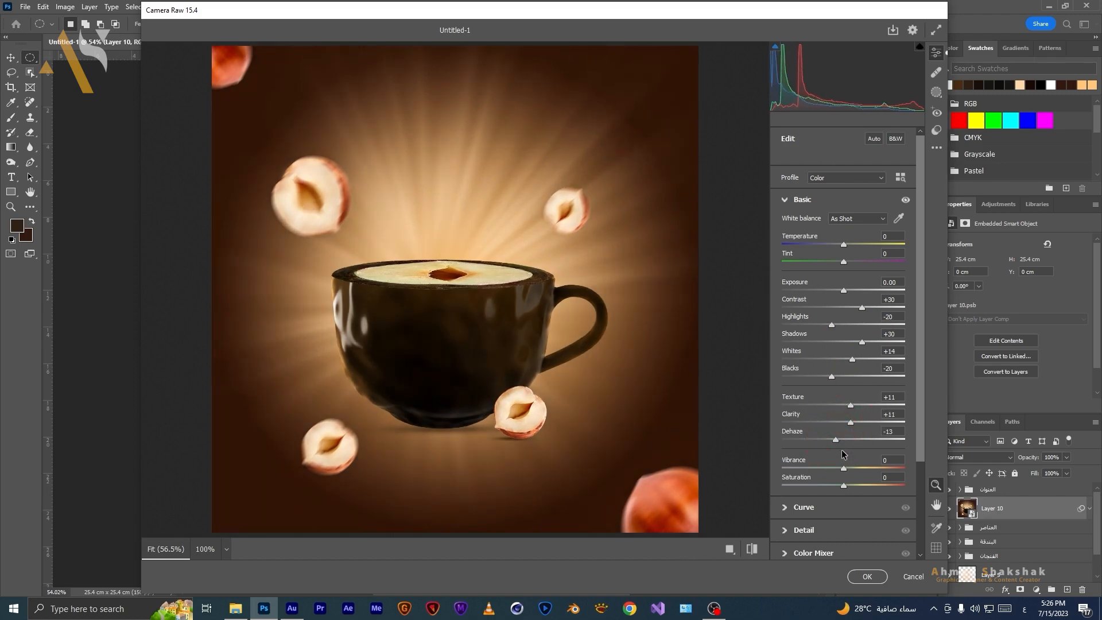
Set Vignetting to -15 in Effects and apply the Camera Raw filter.
scroll(805, 468, "down", 3)
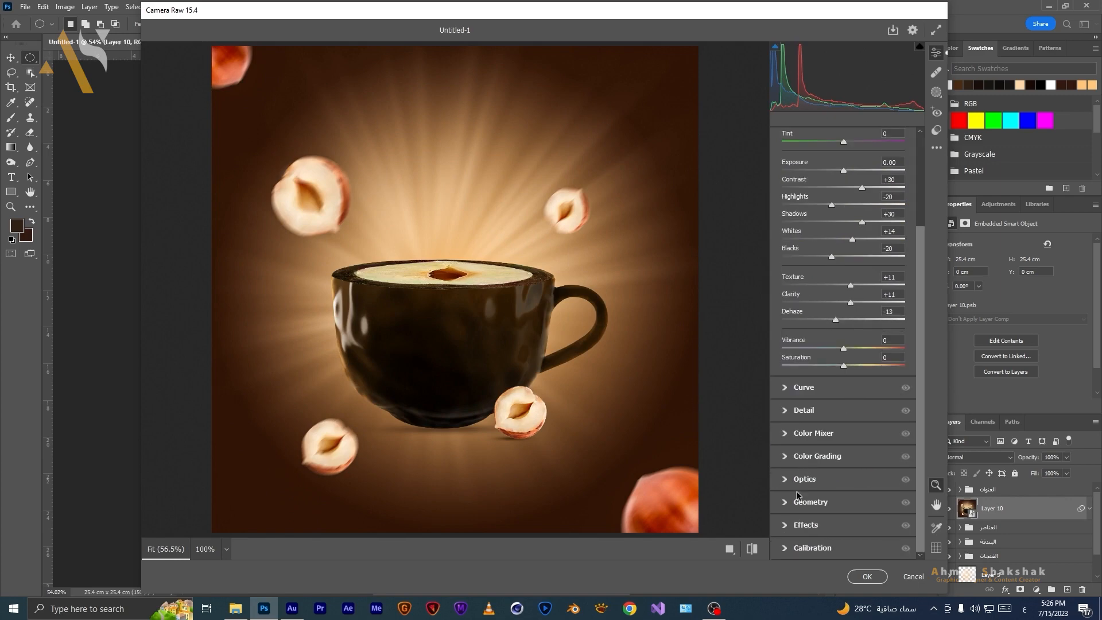
left_click(784, 525)
left_click_drag(843, 412, 835, 411)
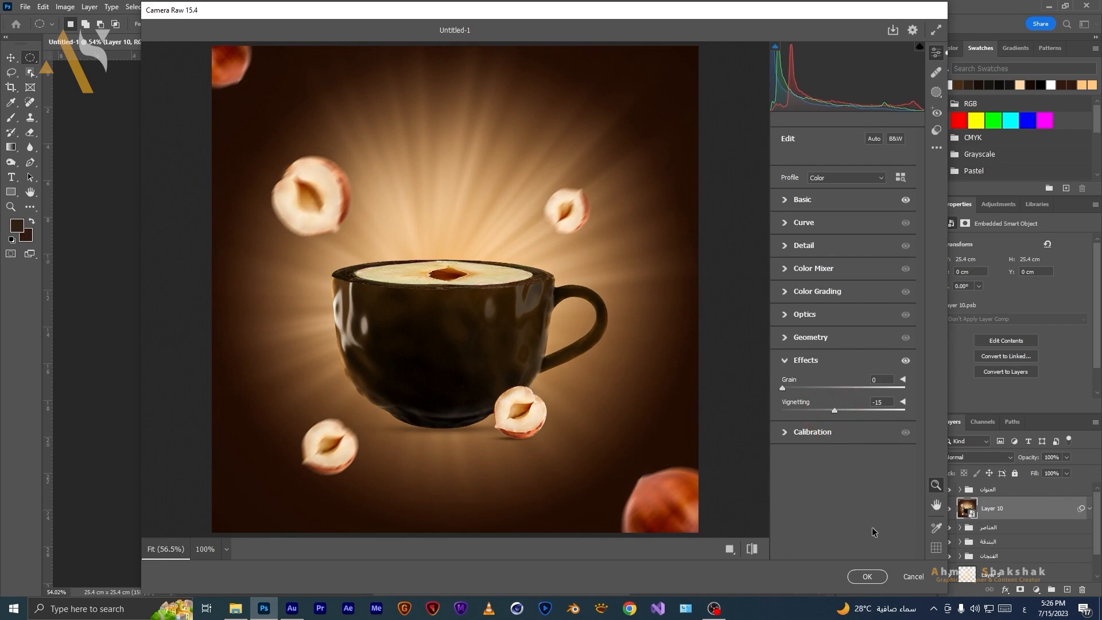
left_click(867, 576)
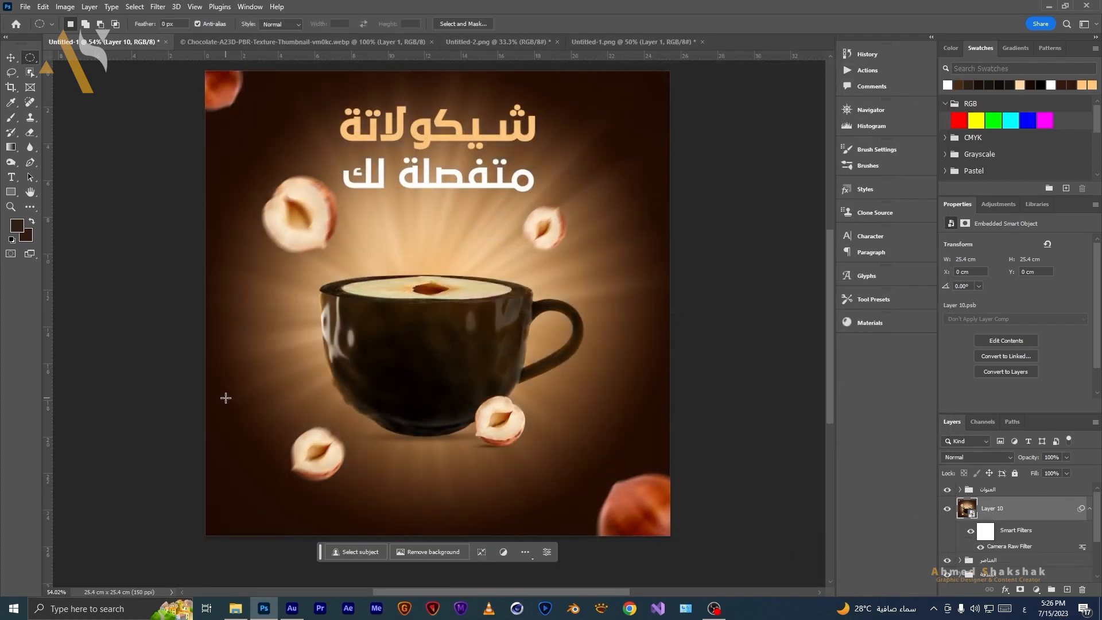
Compare the scene with and without the merged Camera Raw layer.
left_click_drag(518, 331, 479, 330)
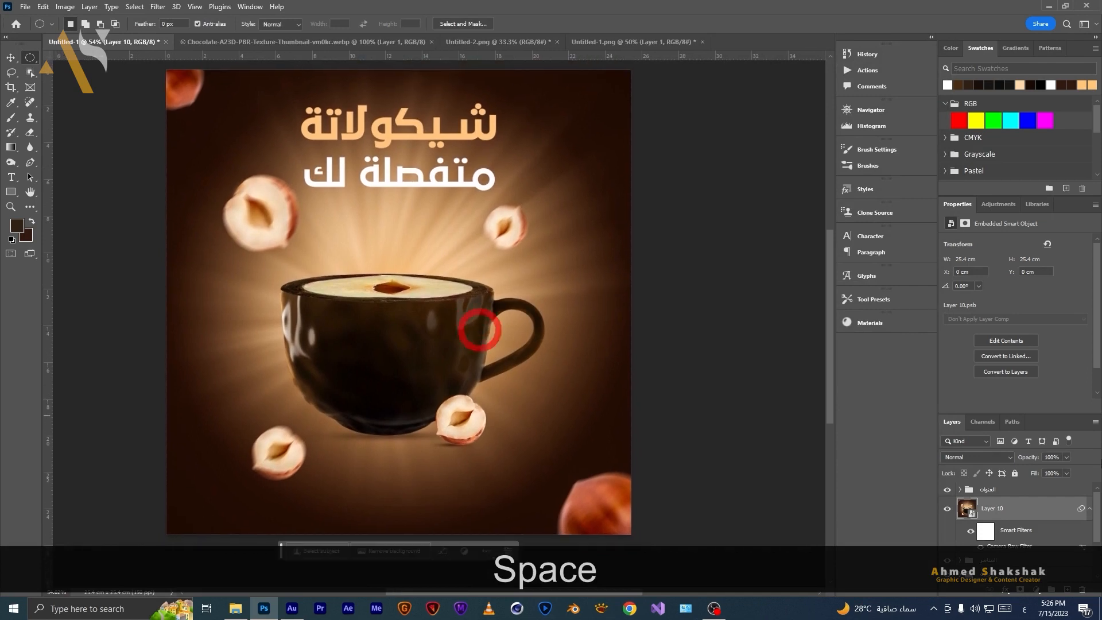
left_click(1090, 508)
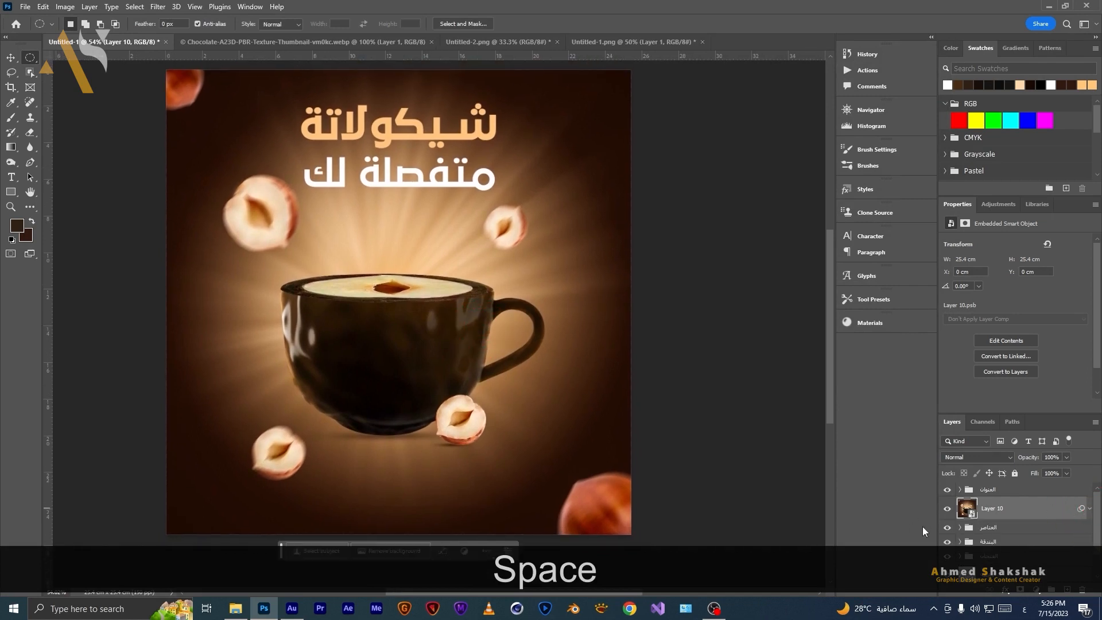
left_click(947, 509)
left_click(947, 510)
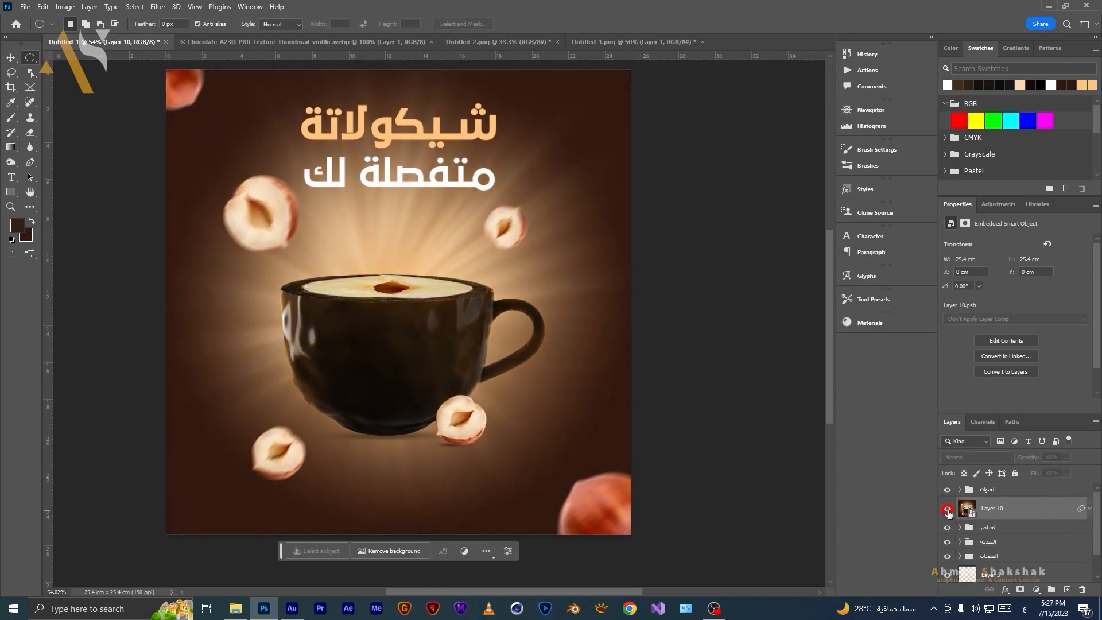
left_click(947, 510)
left_click(947, 510)
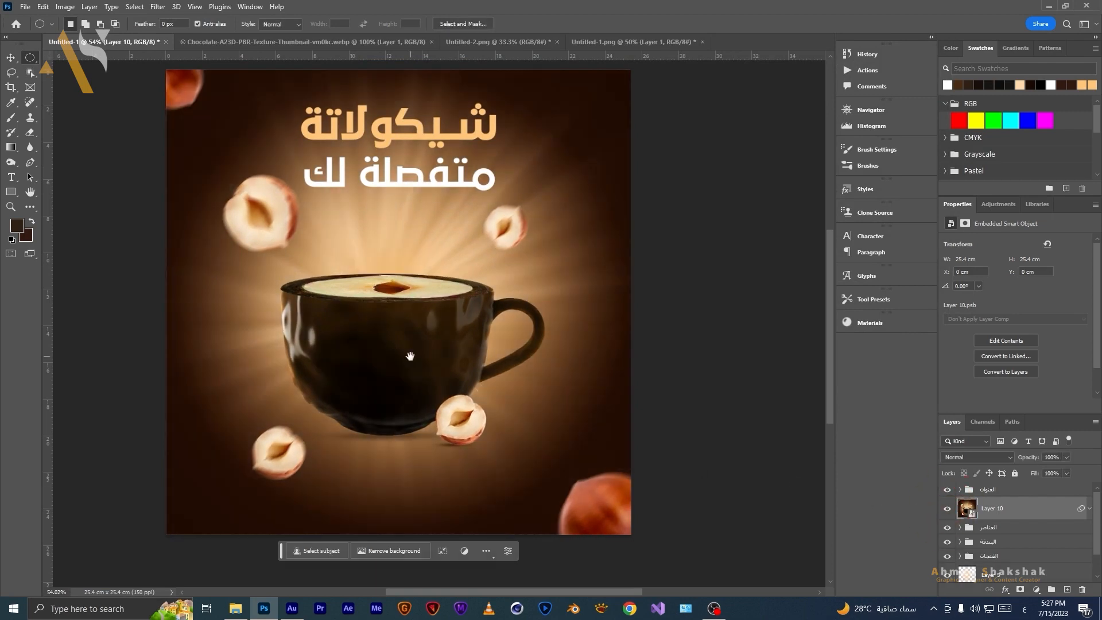
key("space")
left_click_drag(408, 354, 406, 364)
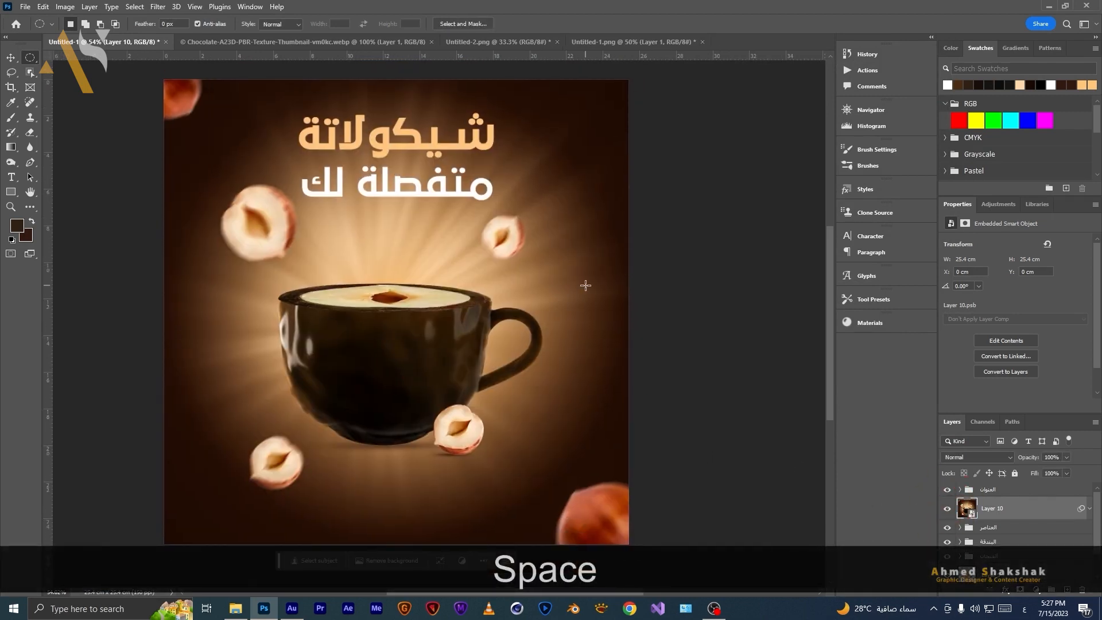